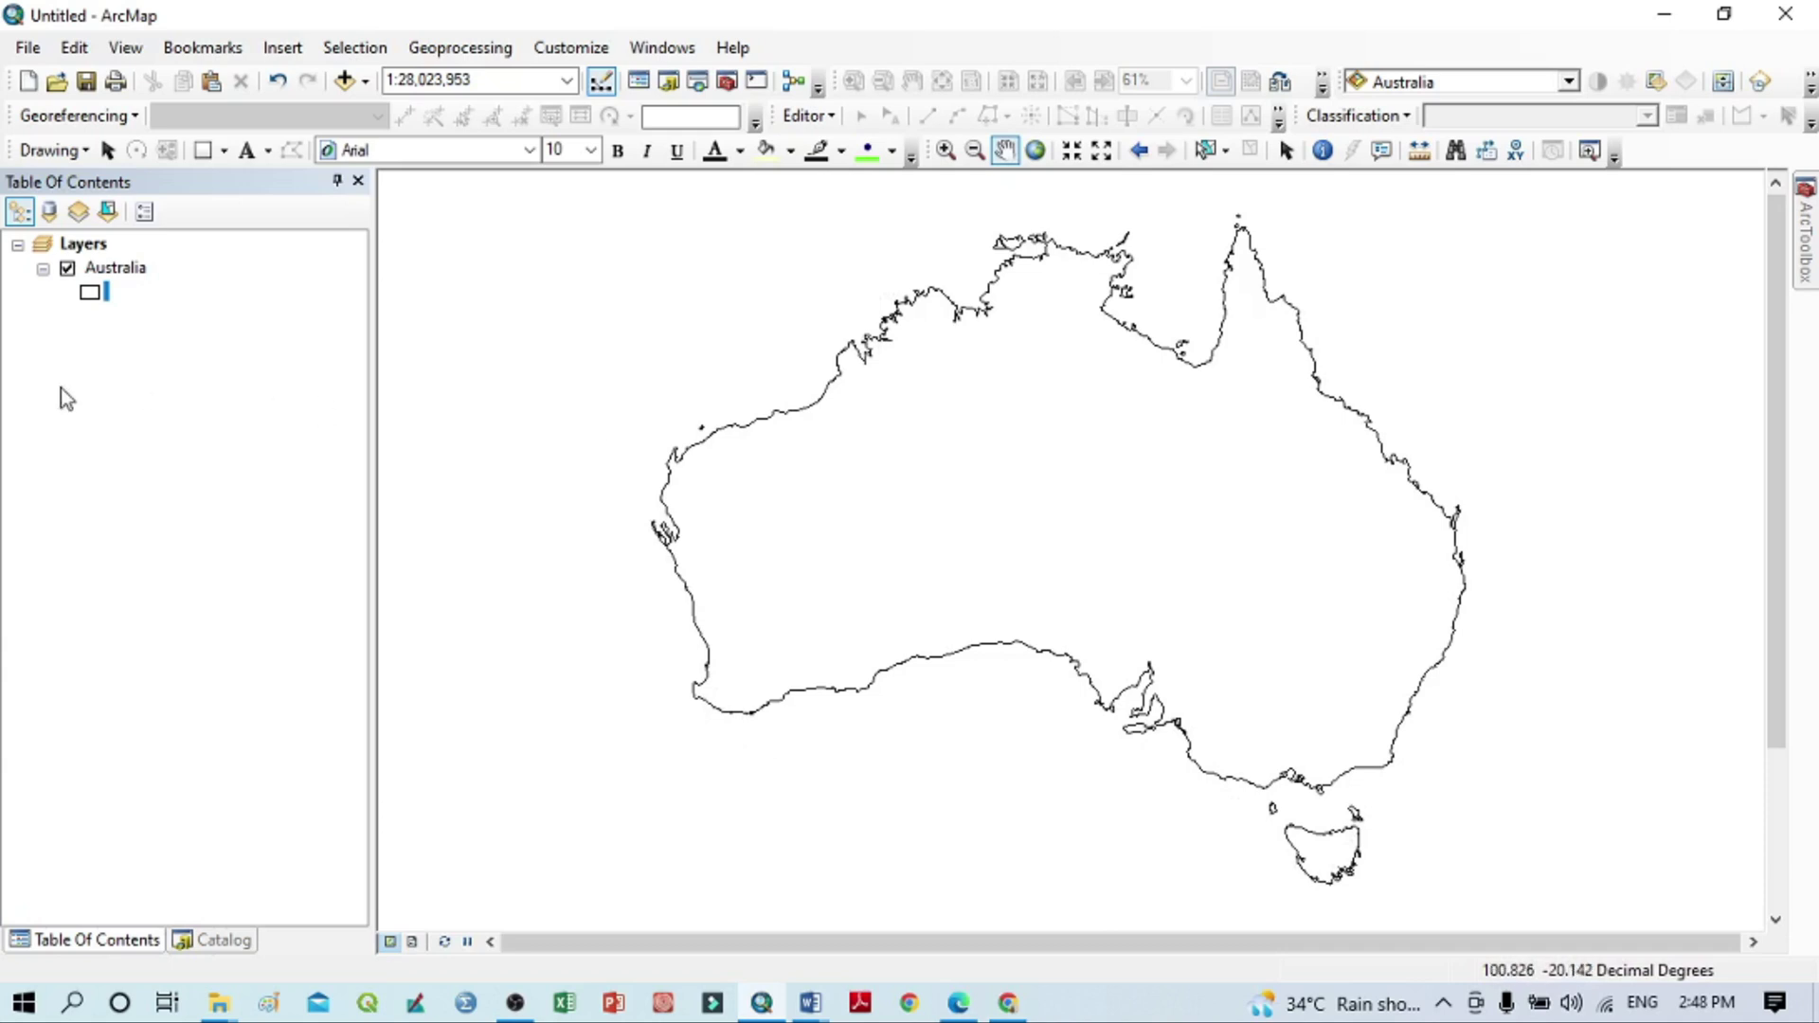
Preview the Yellow and Green fill symbols for the Australia layer, and apply the Rose fill symbol.
click(92, 295)
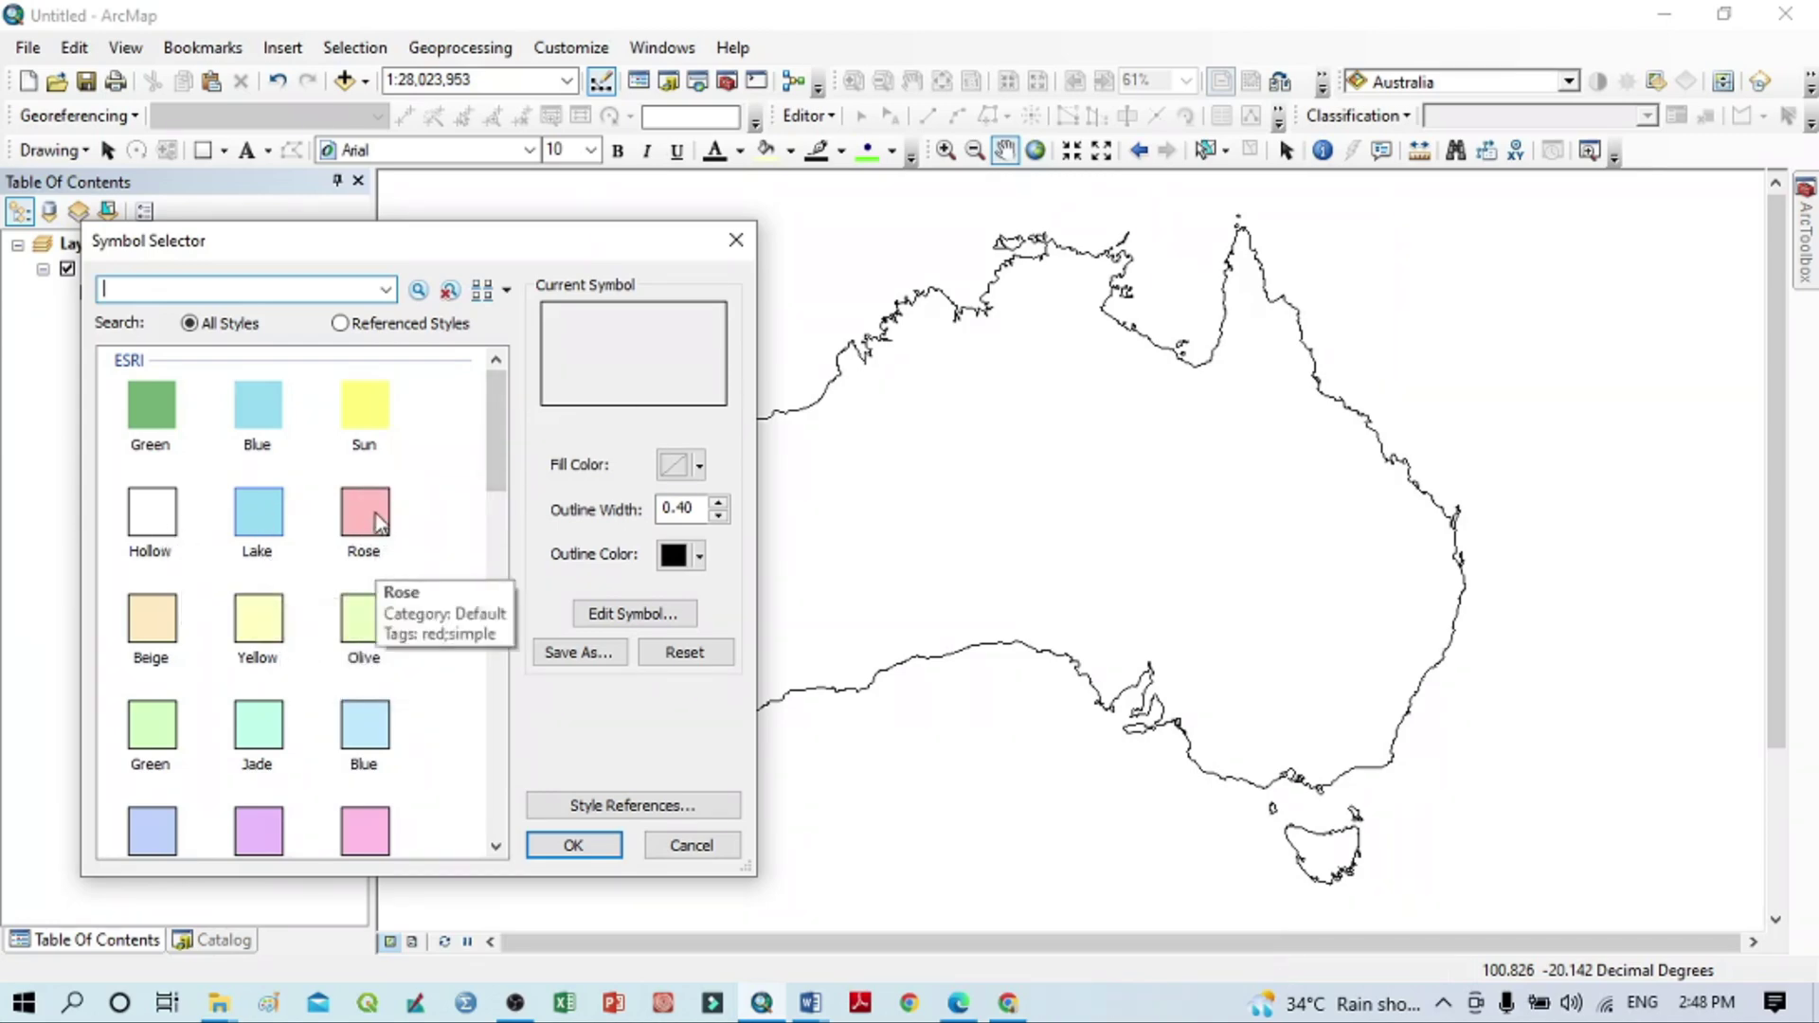
scroll(360, 654, down, 2)
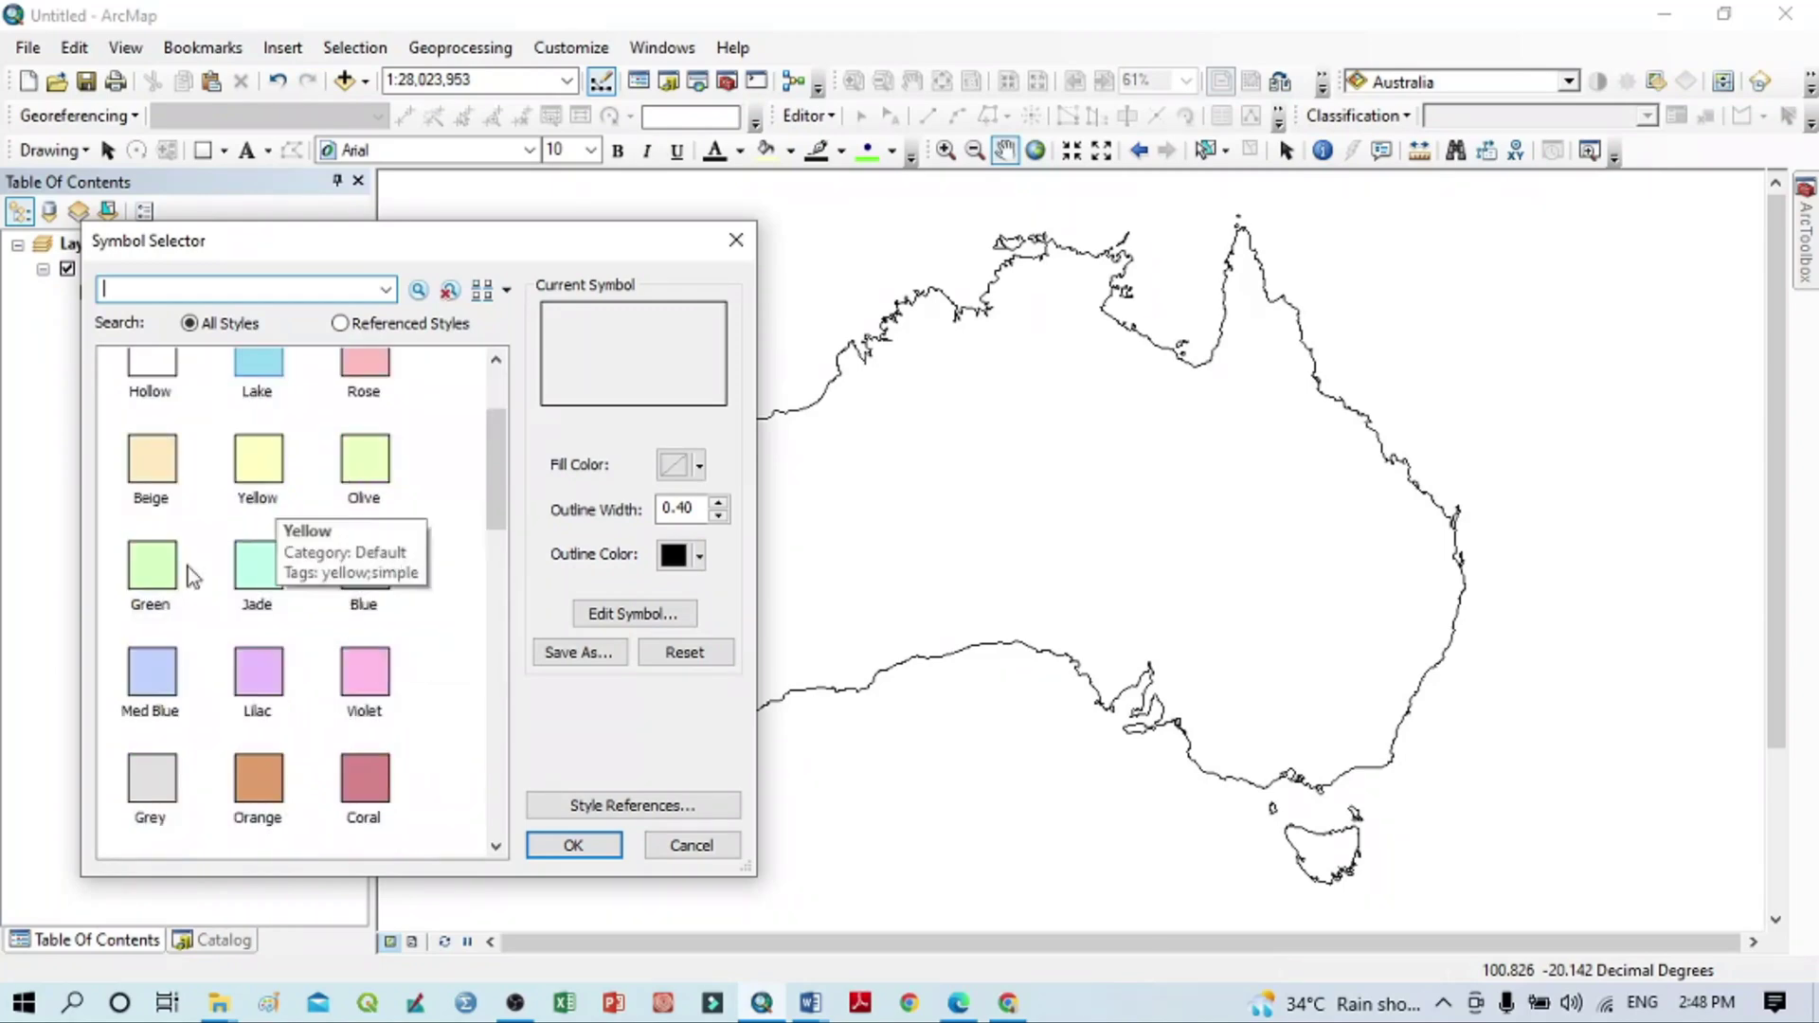
scroll(275, 667, up, 2)
click(365, 521)
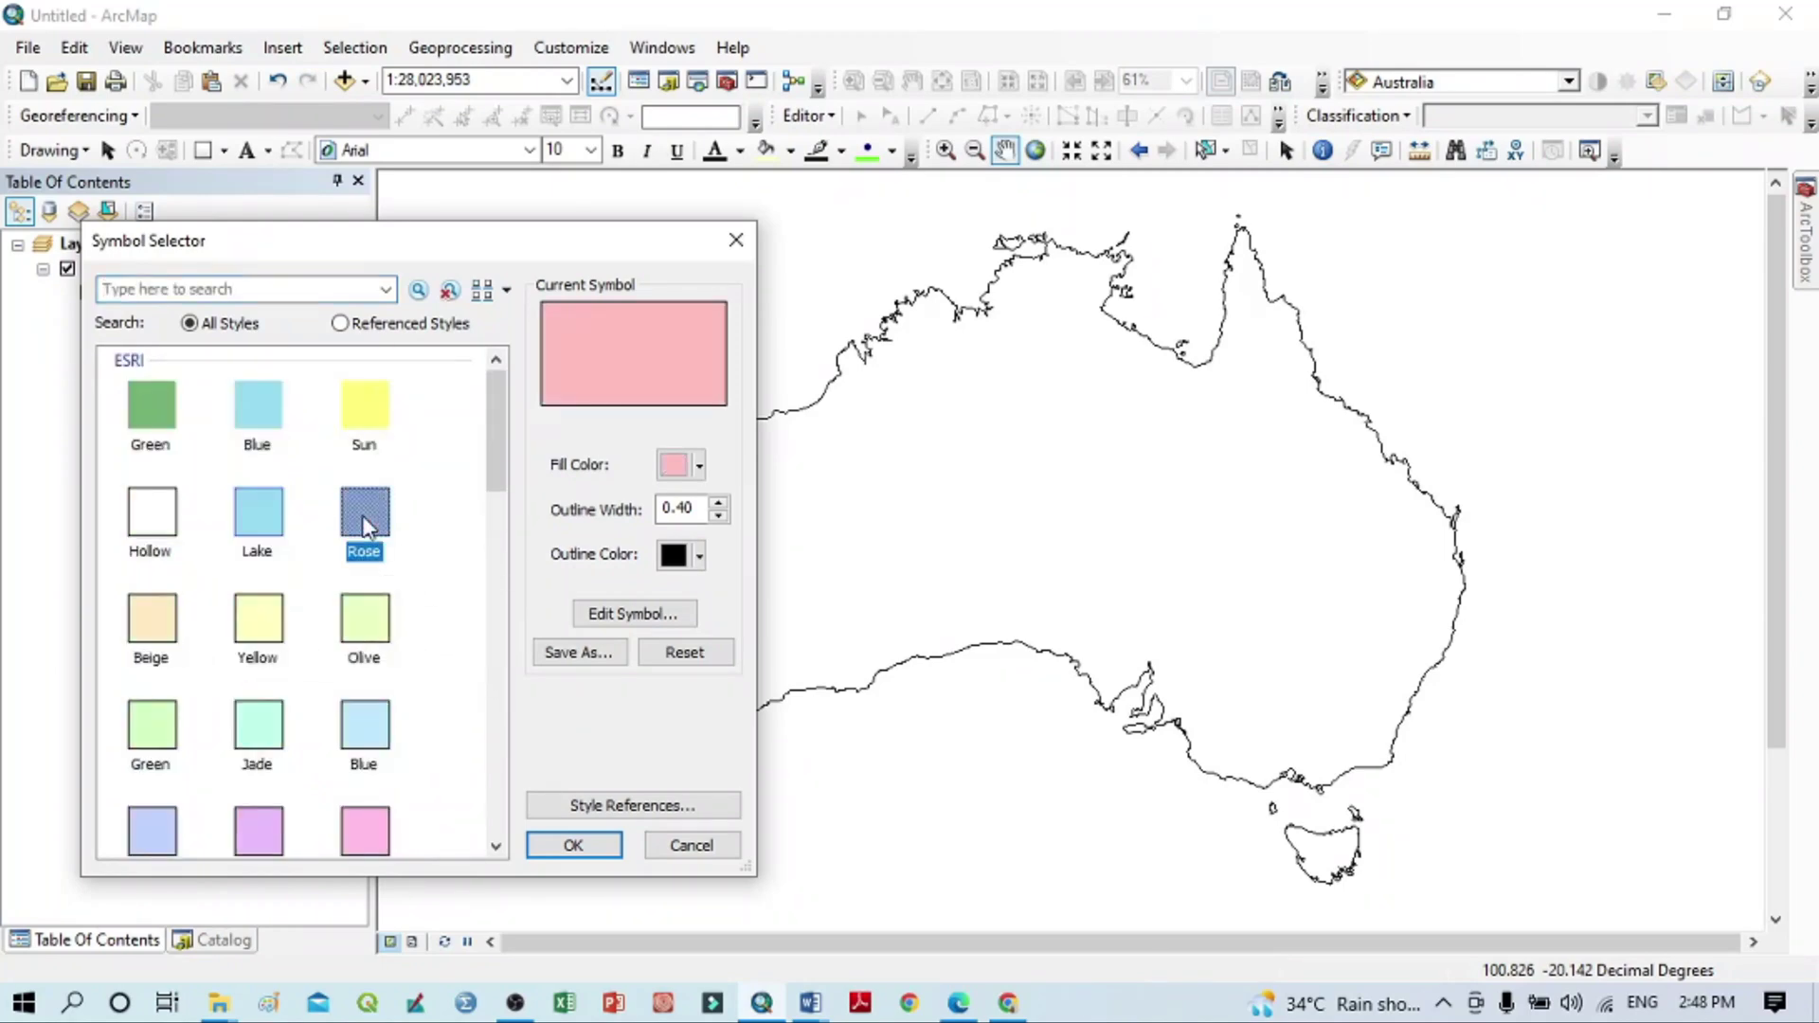
click(262, 618)
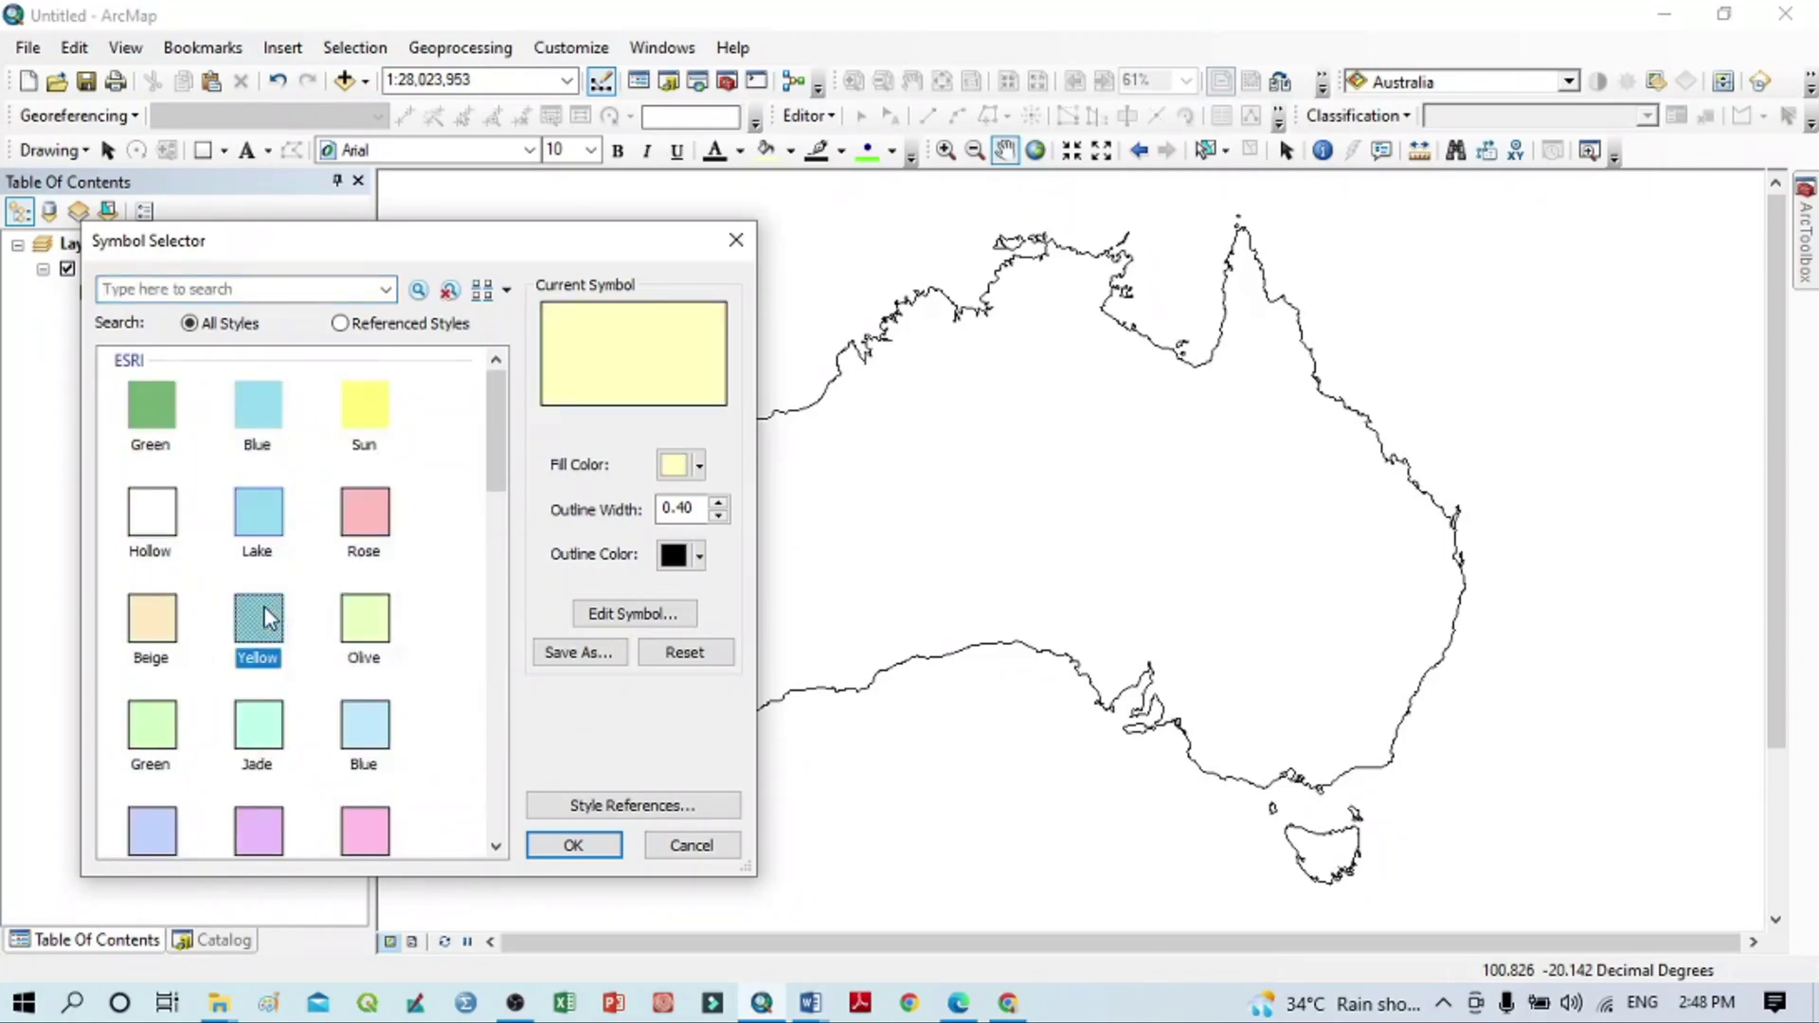
click(152, 728)
click(365, 526)
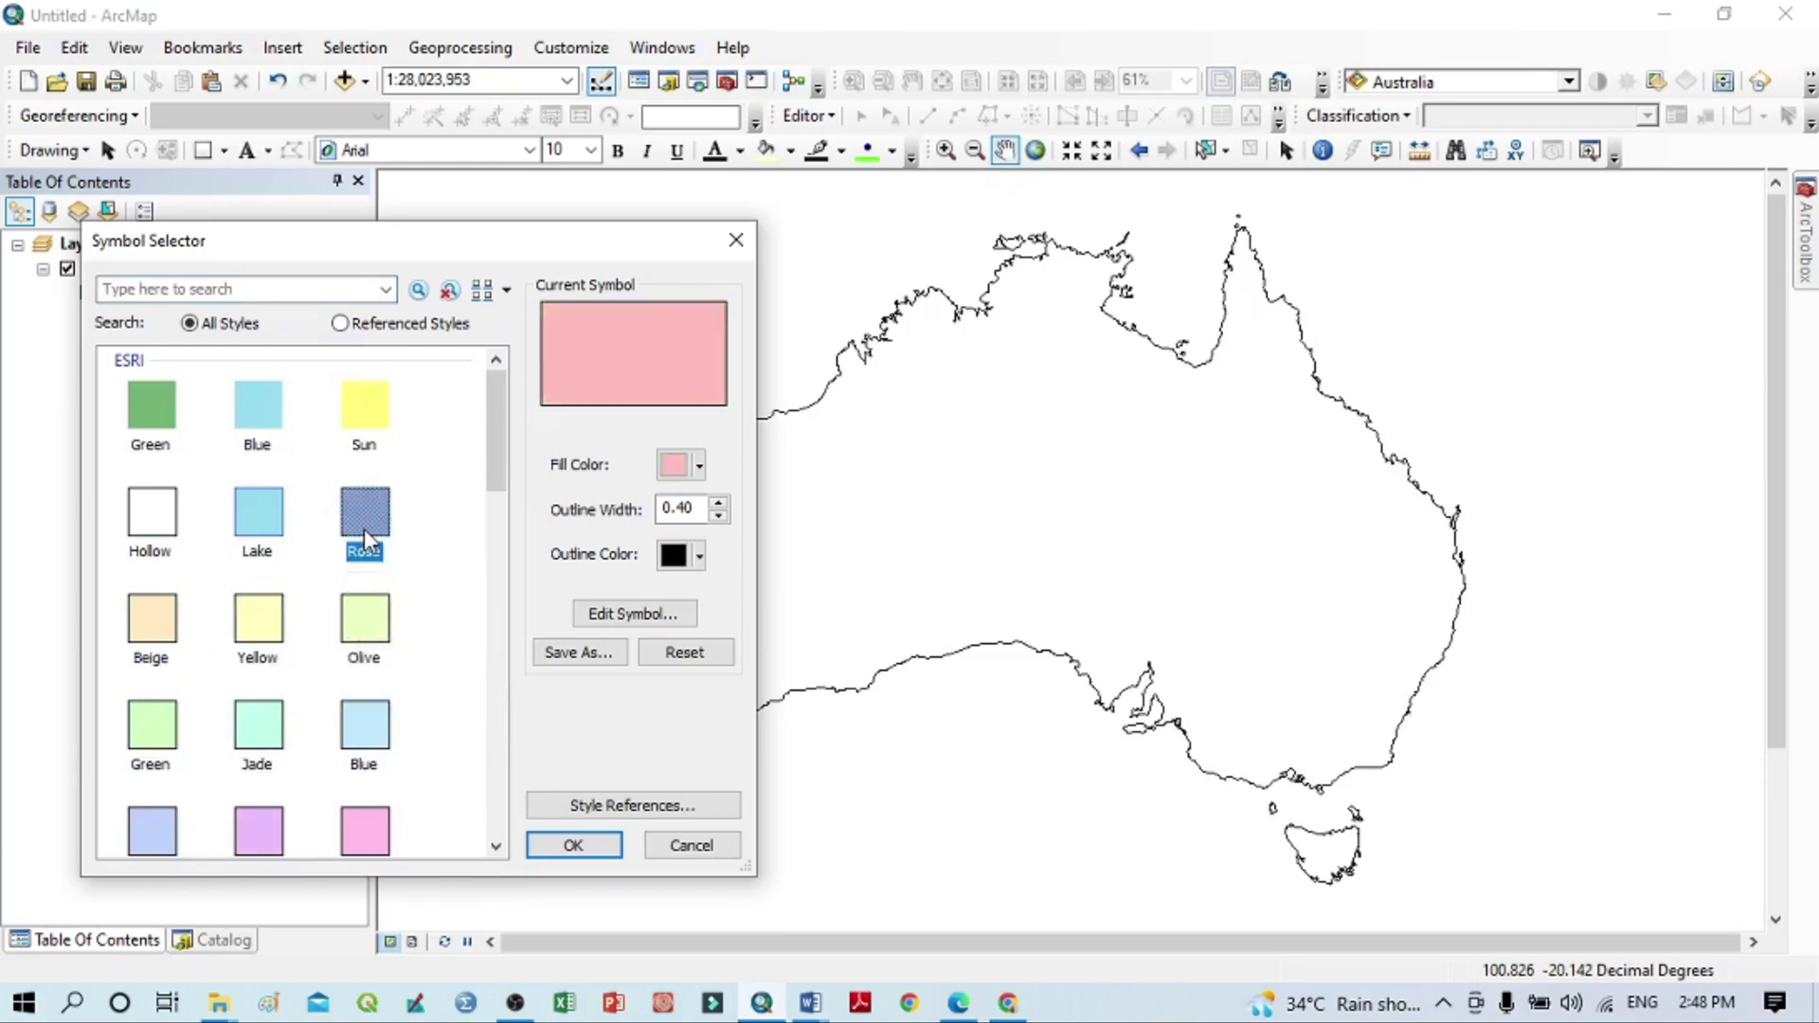
click(572, 846)
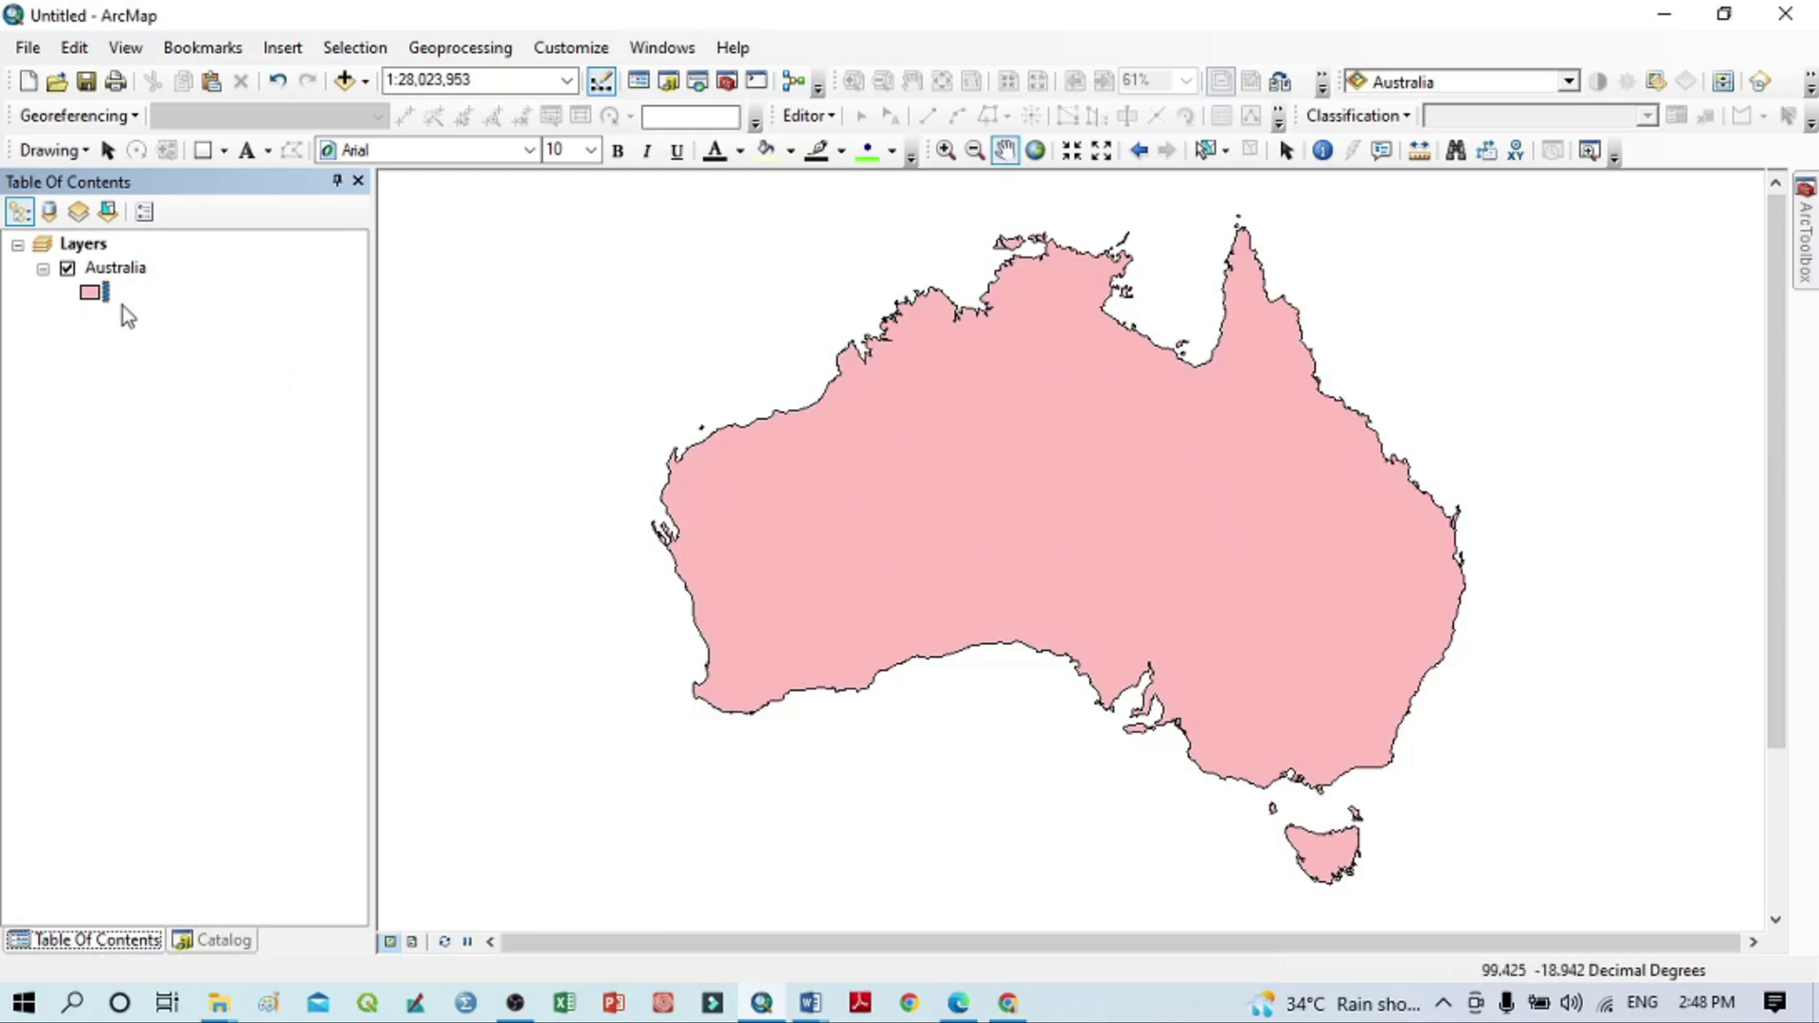
Change the Australia layer's symbol to Hollow so only the boundary is drawn.
double_click(92, 292)
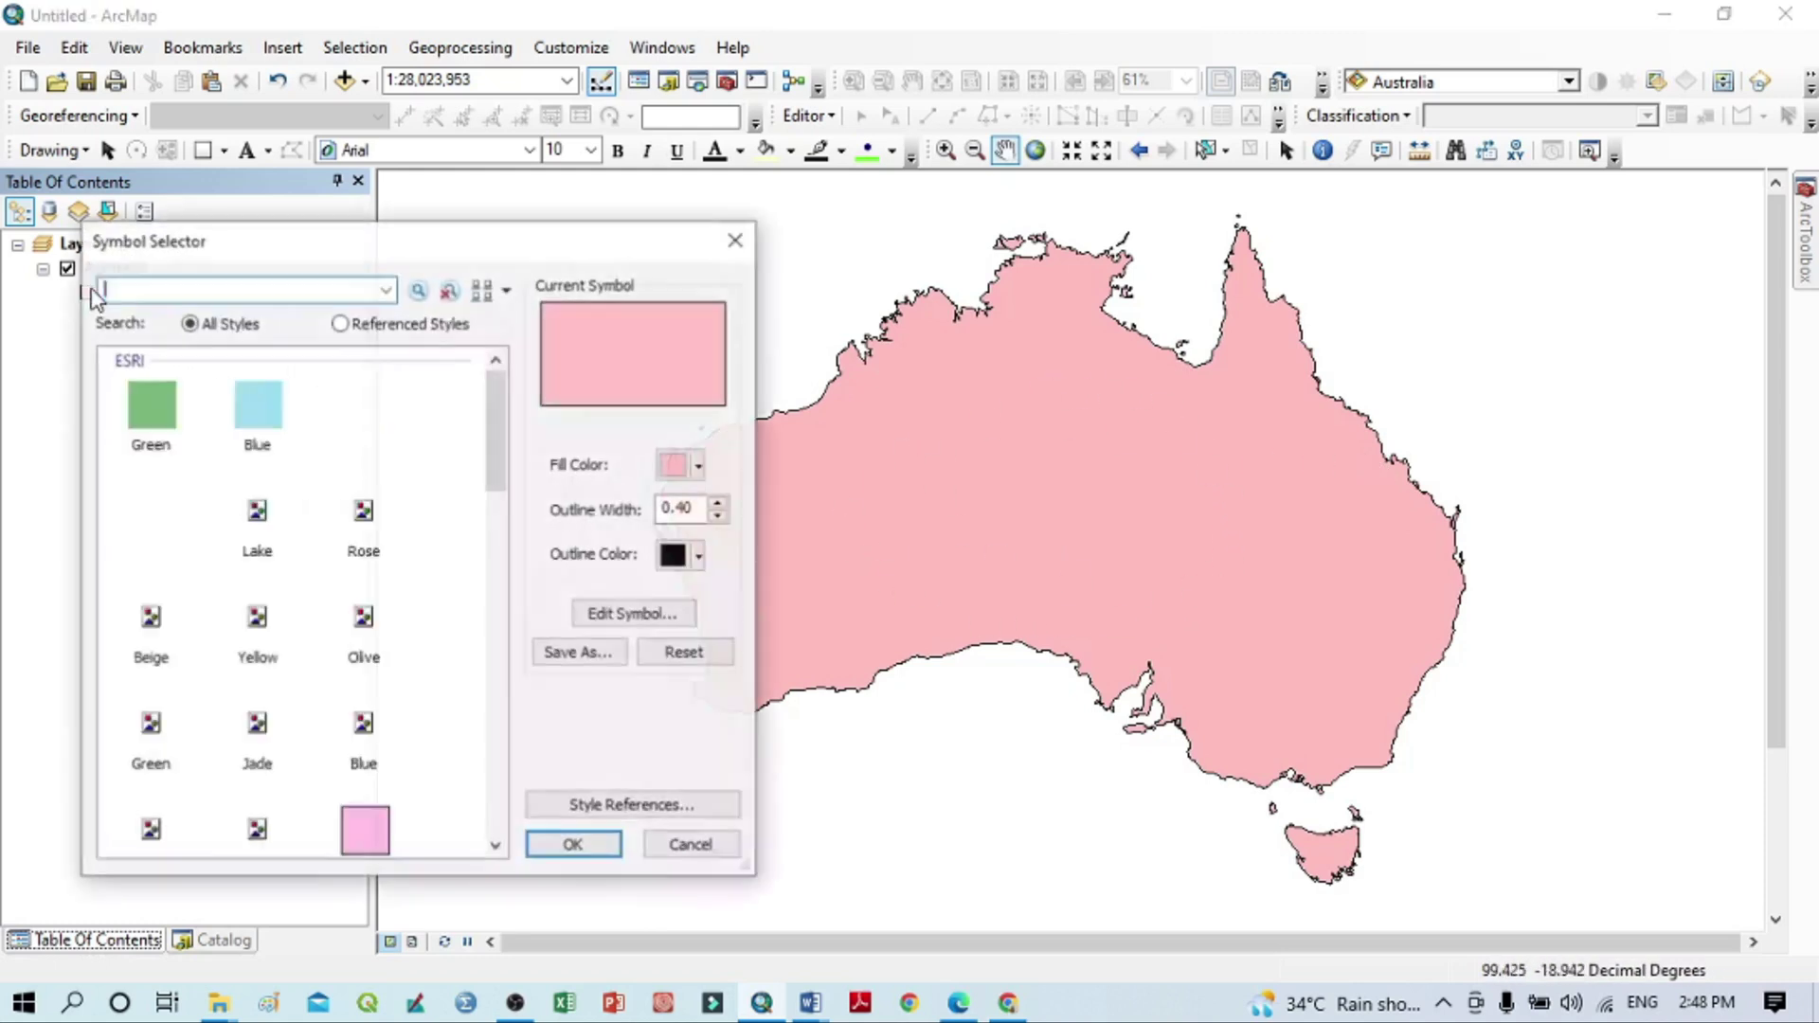
click(154, 510)
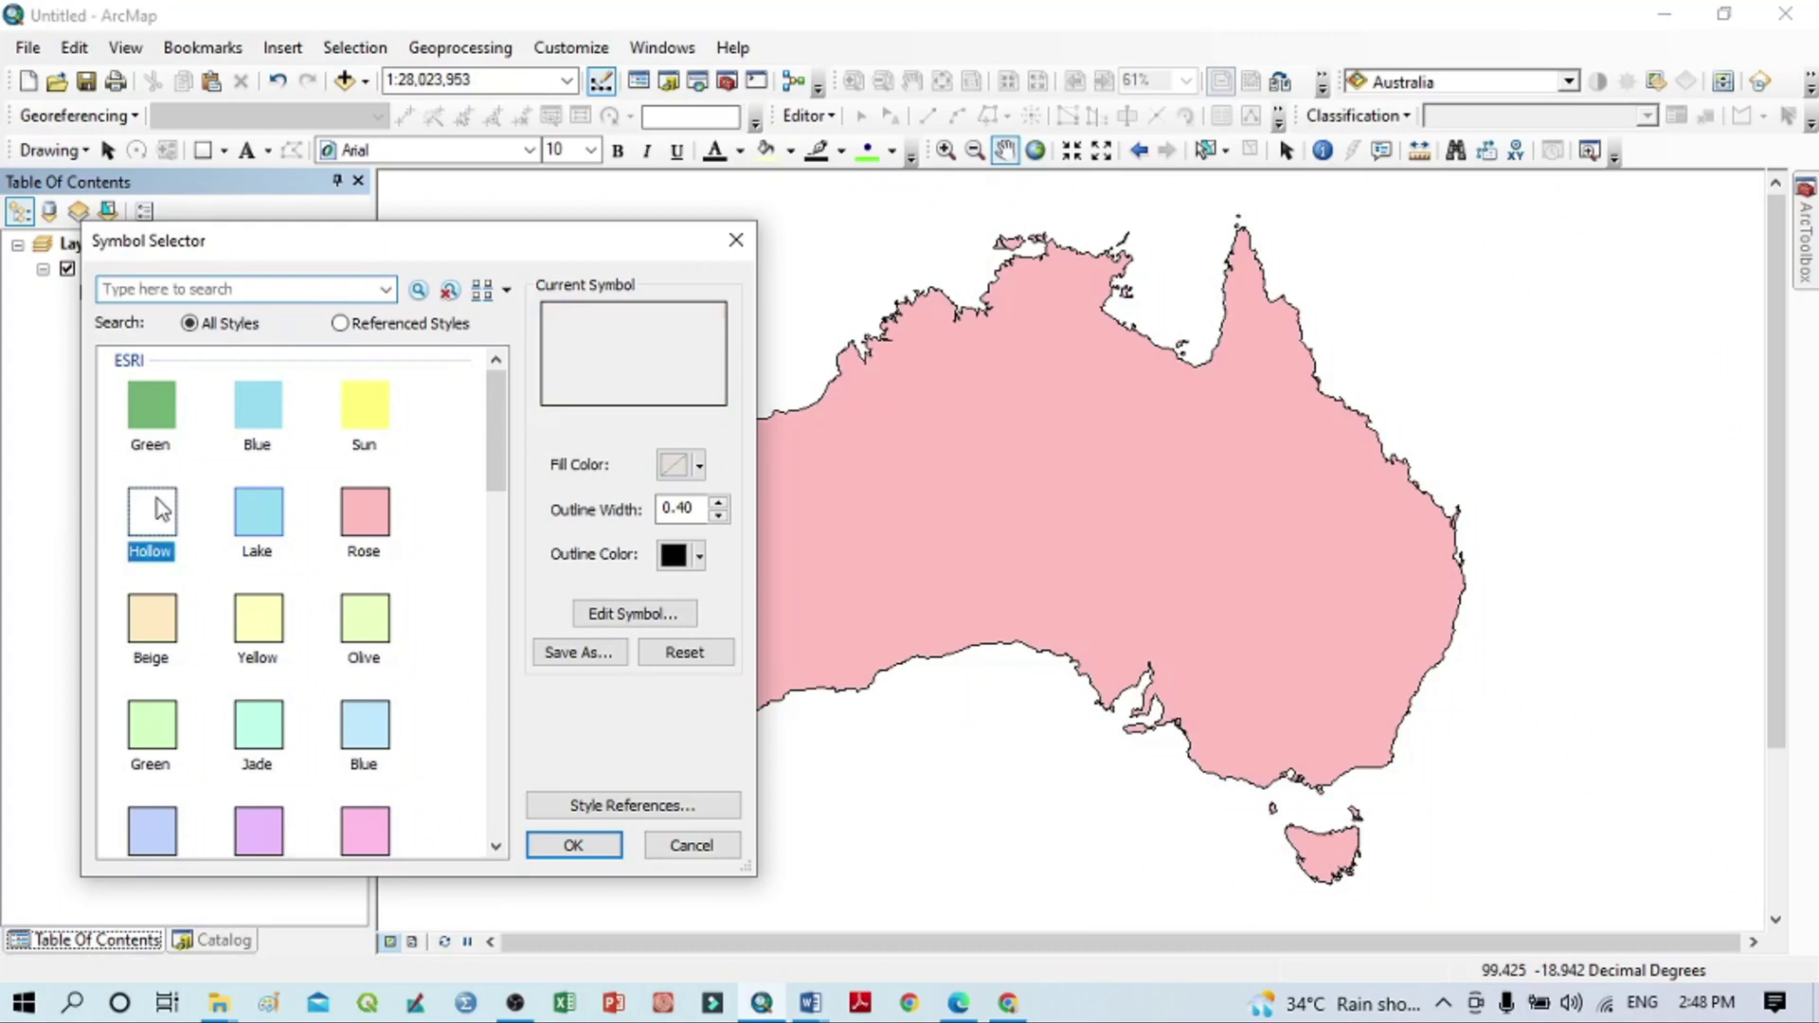
click(572, 846)
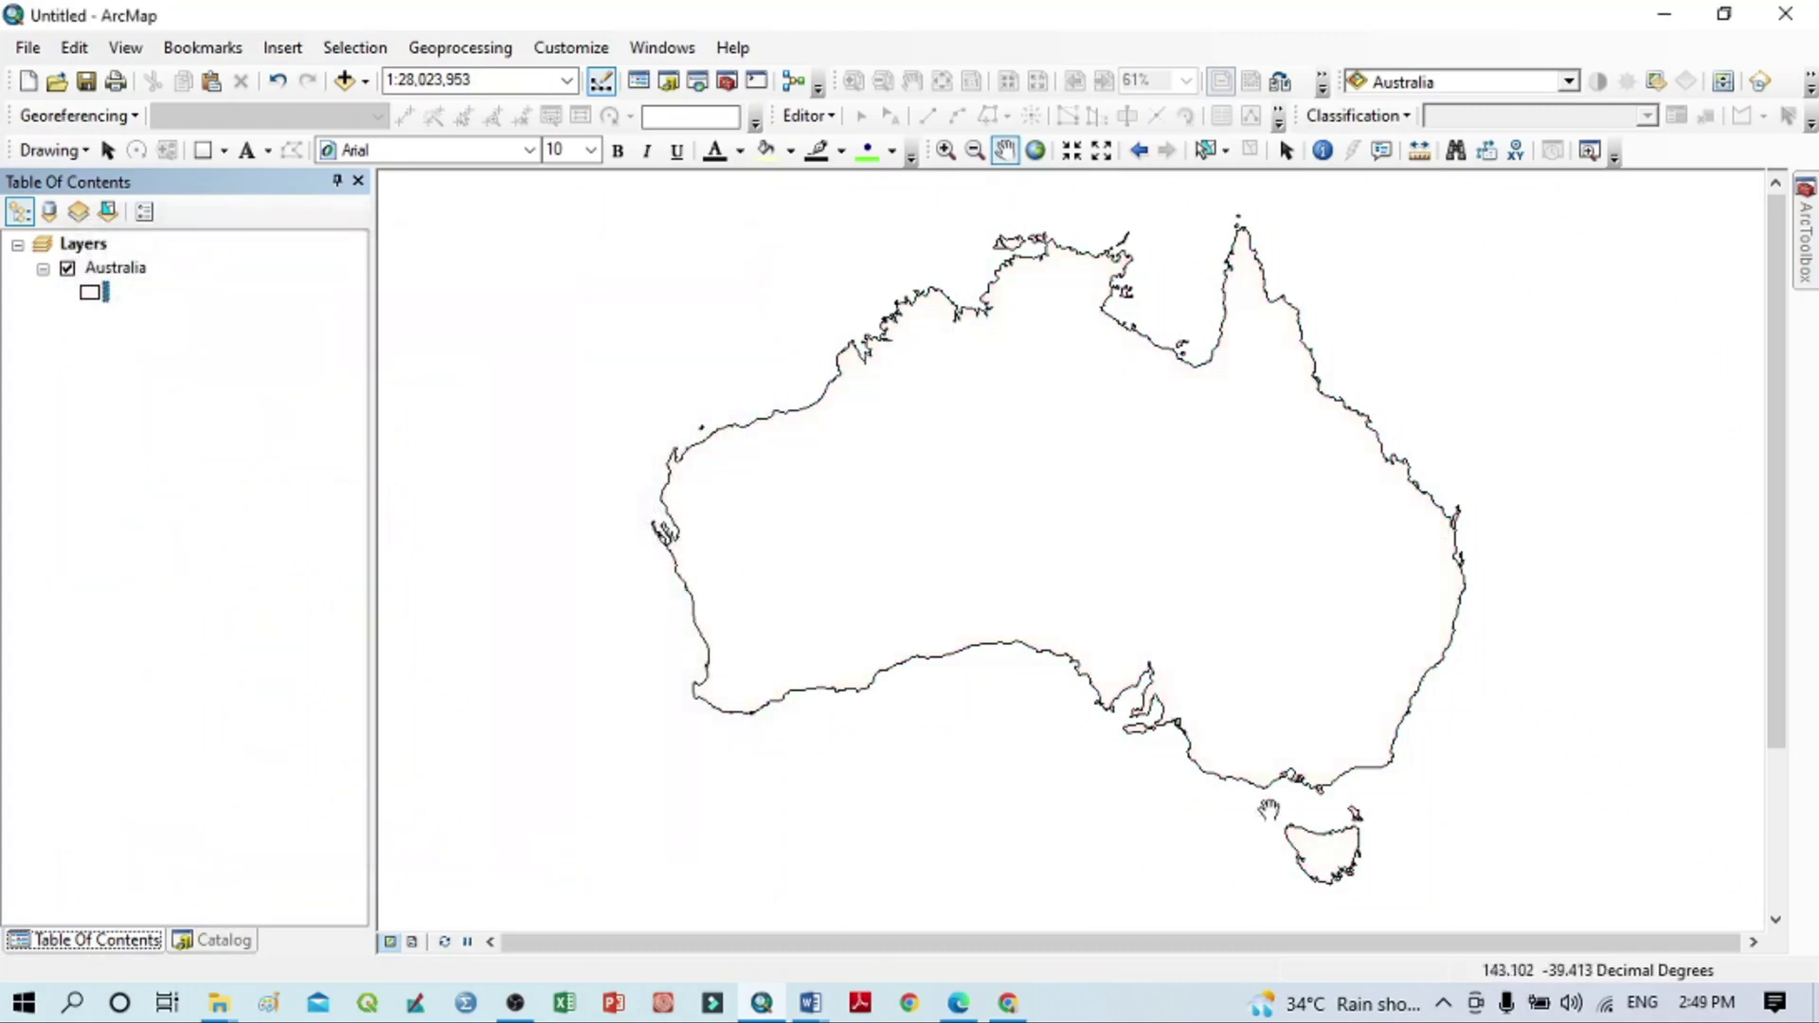
Set the outline width of the Australia layer's symbol to 2.
click(90, 294)
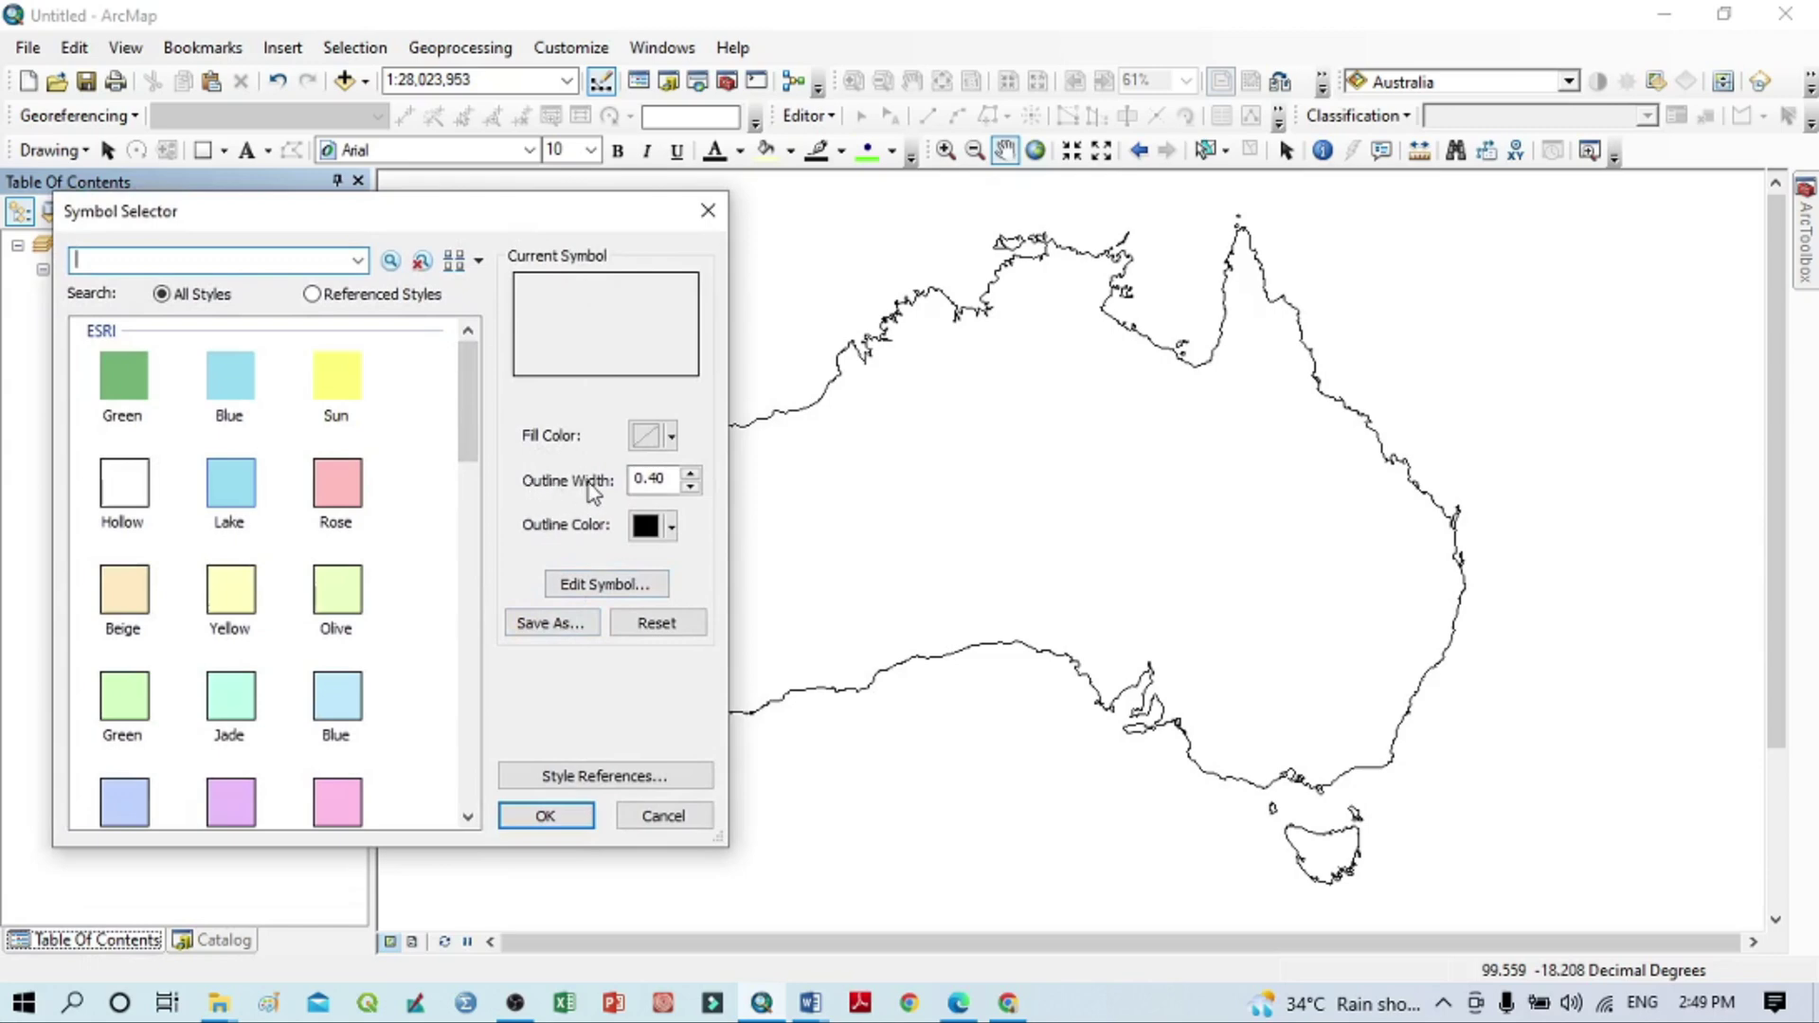
click(658, 481)
click(692, 475)
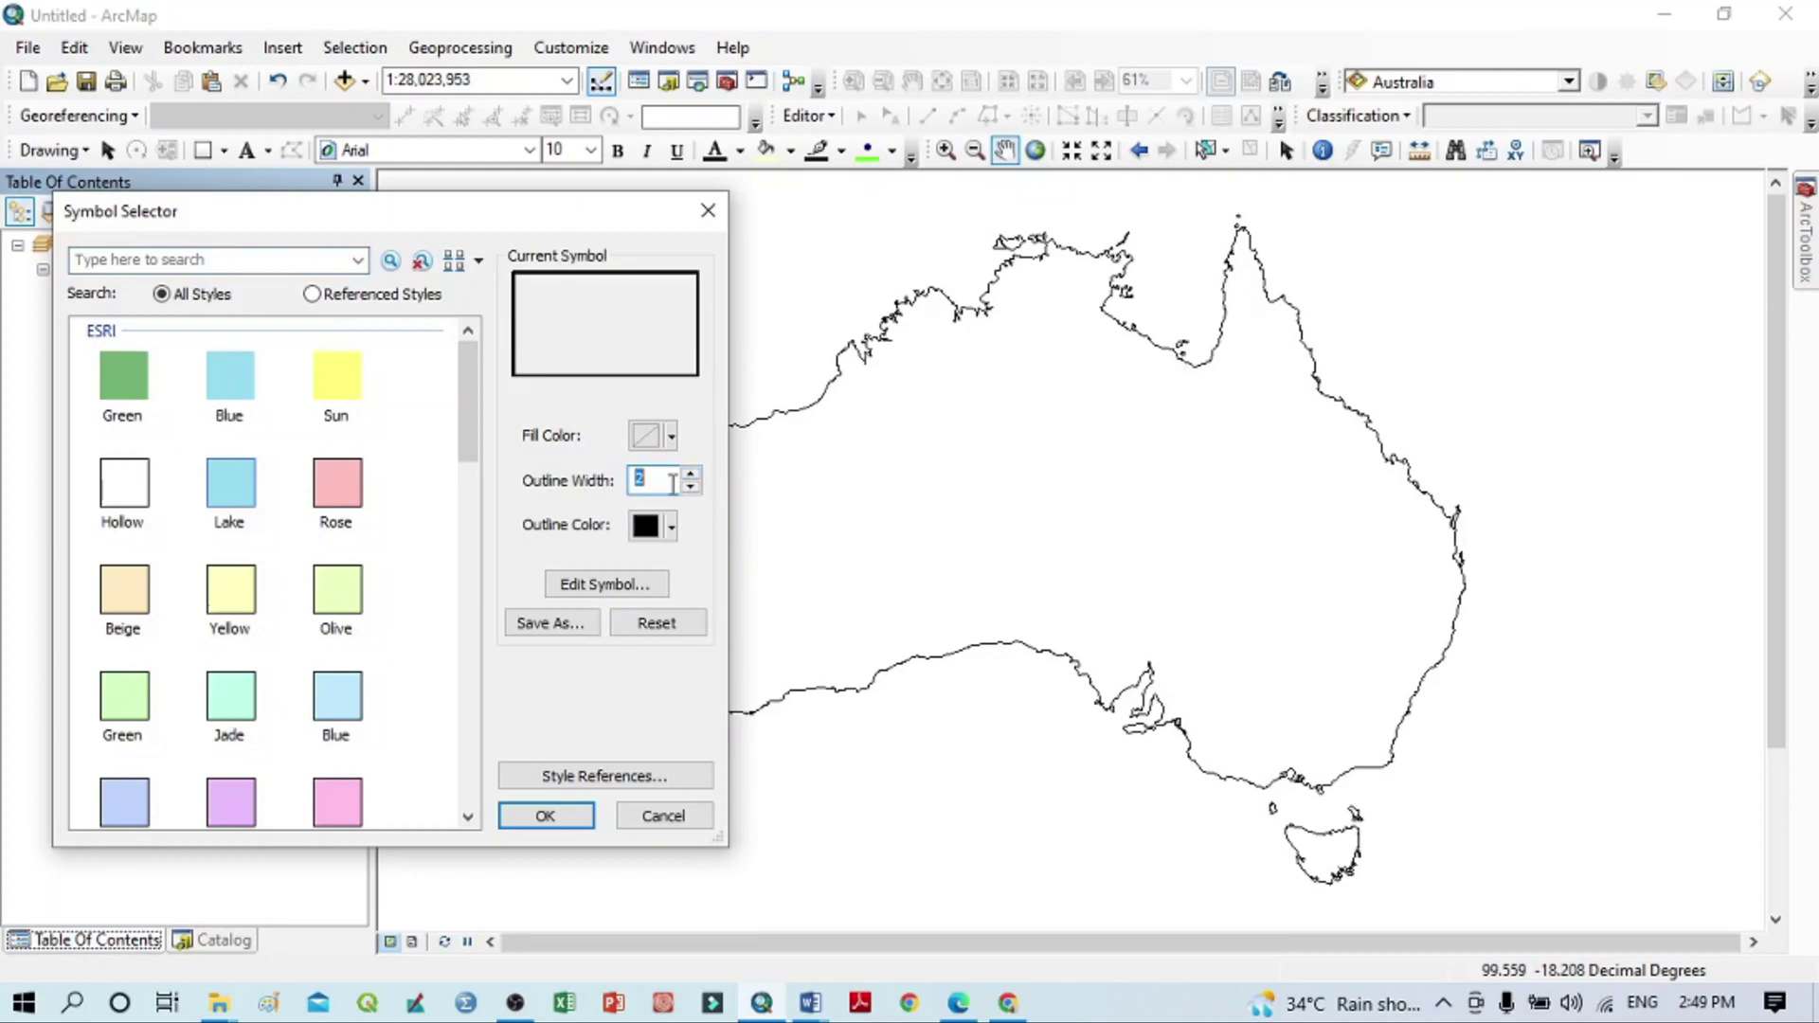
text(2)
click(545, 817)
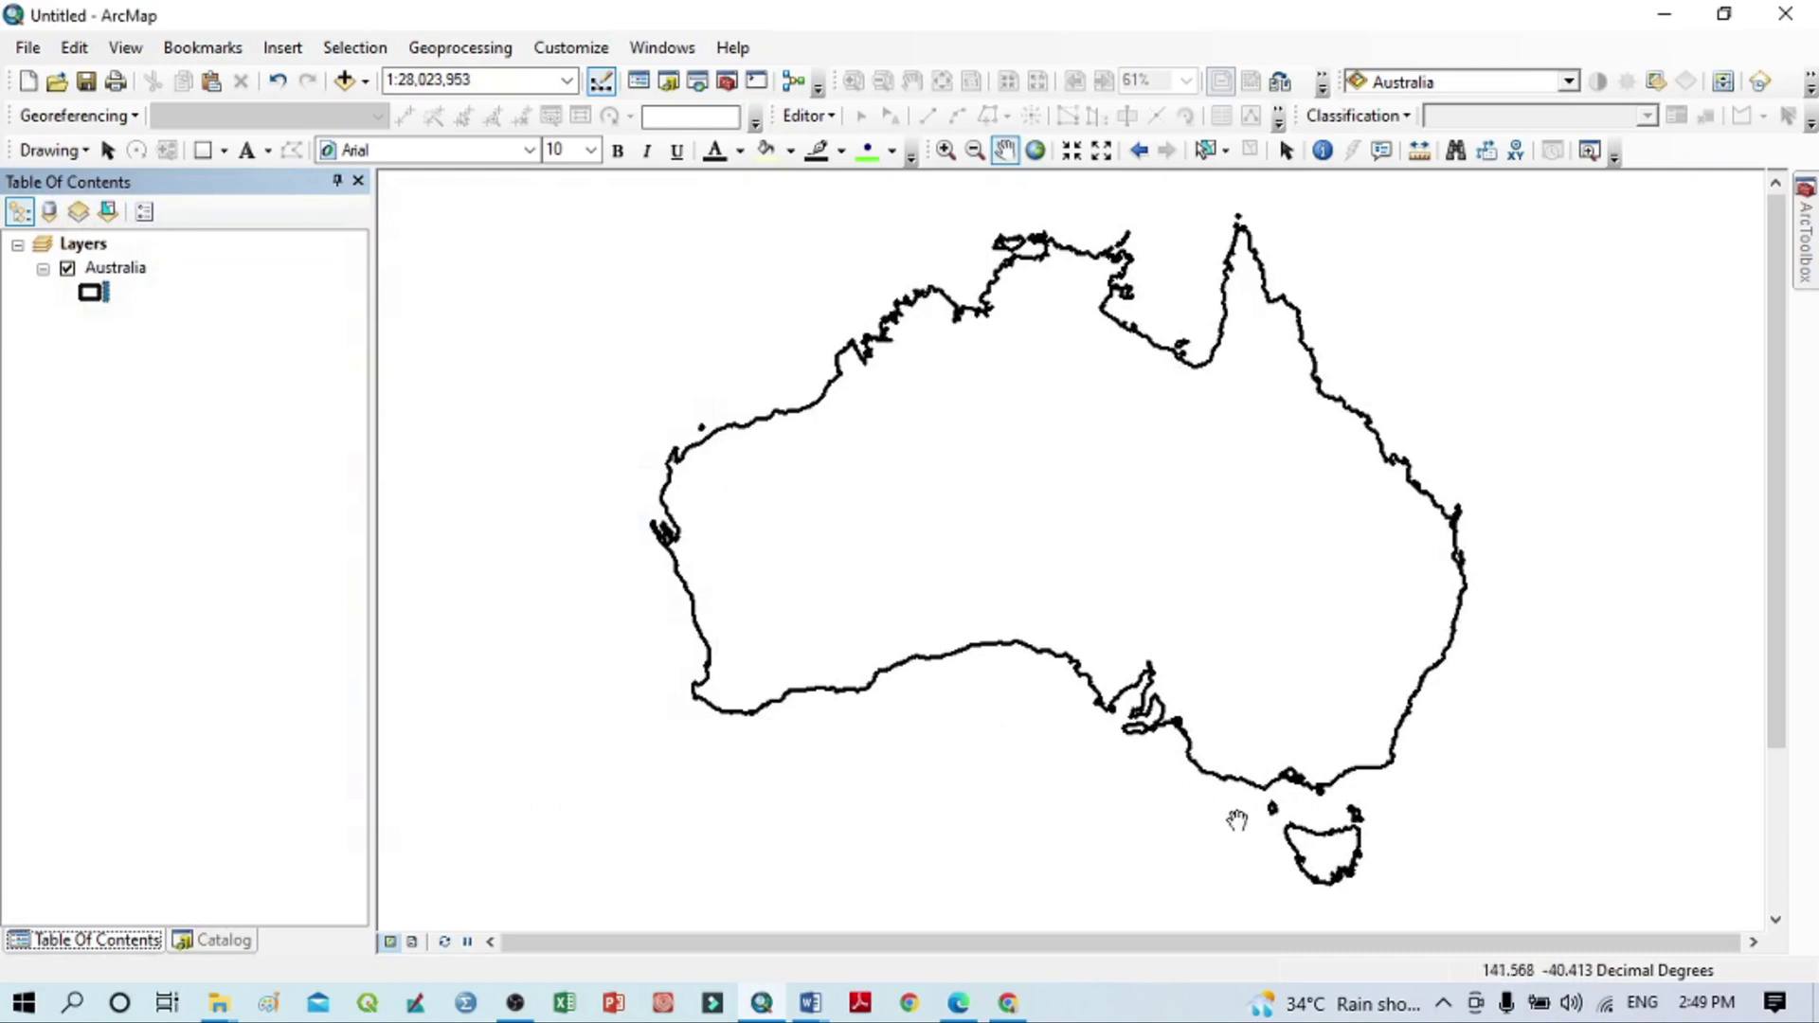
Reduce the outline width of the Australia layer's symbol to 1.
click(88, 294)
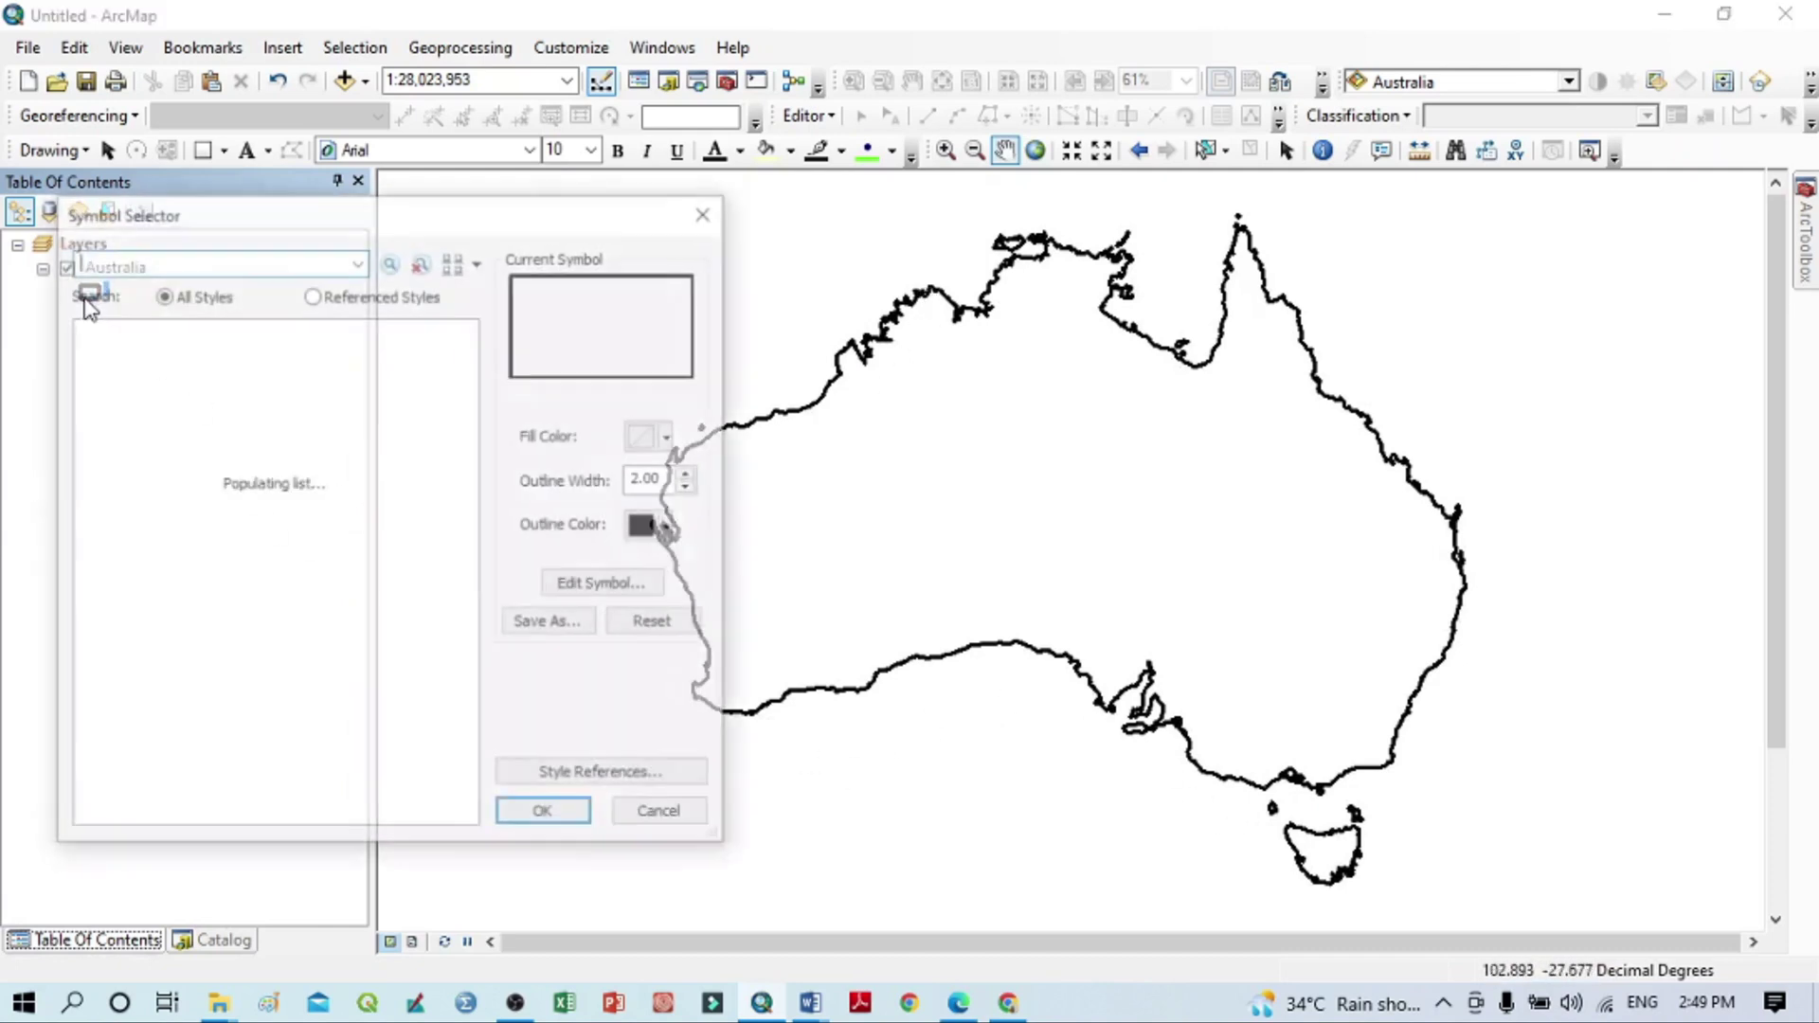
click(692, 486)
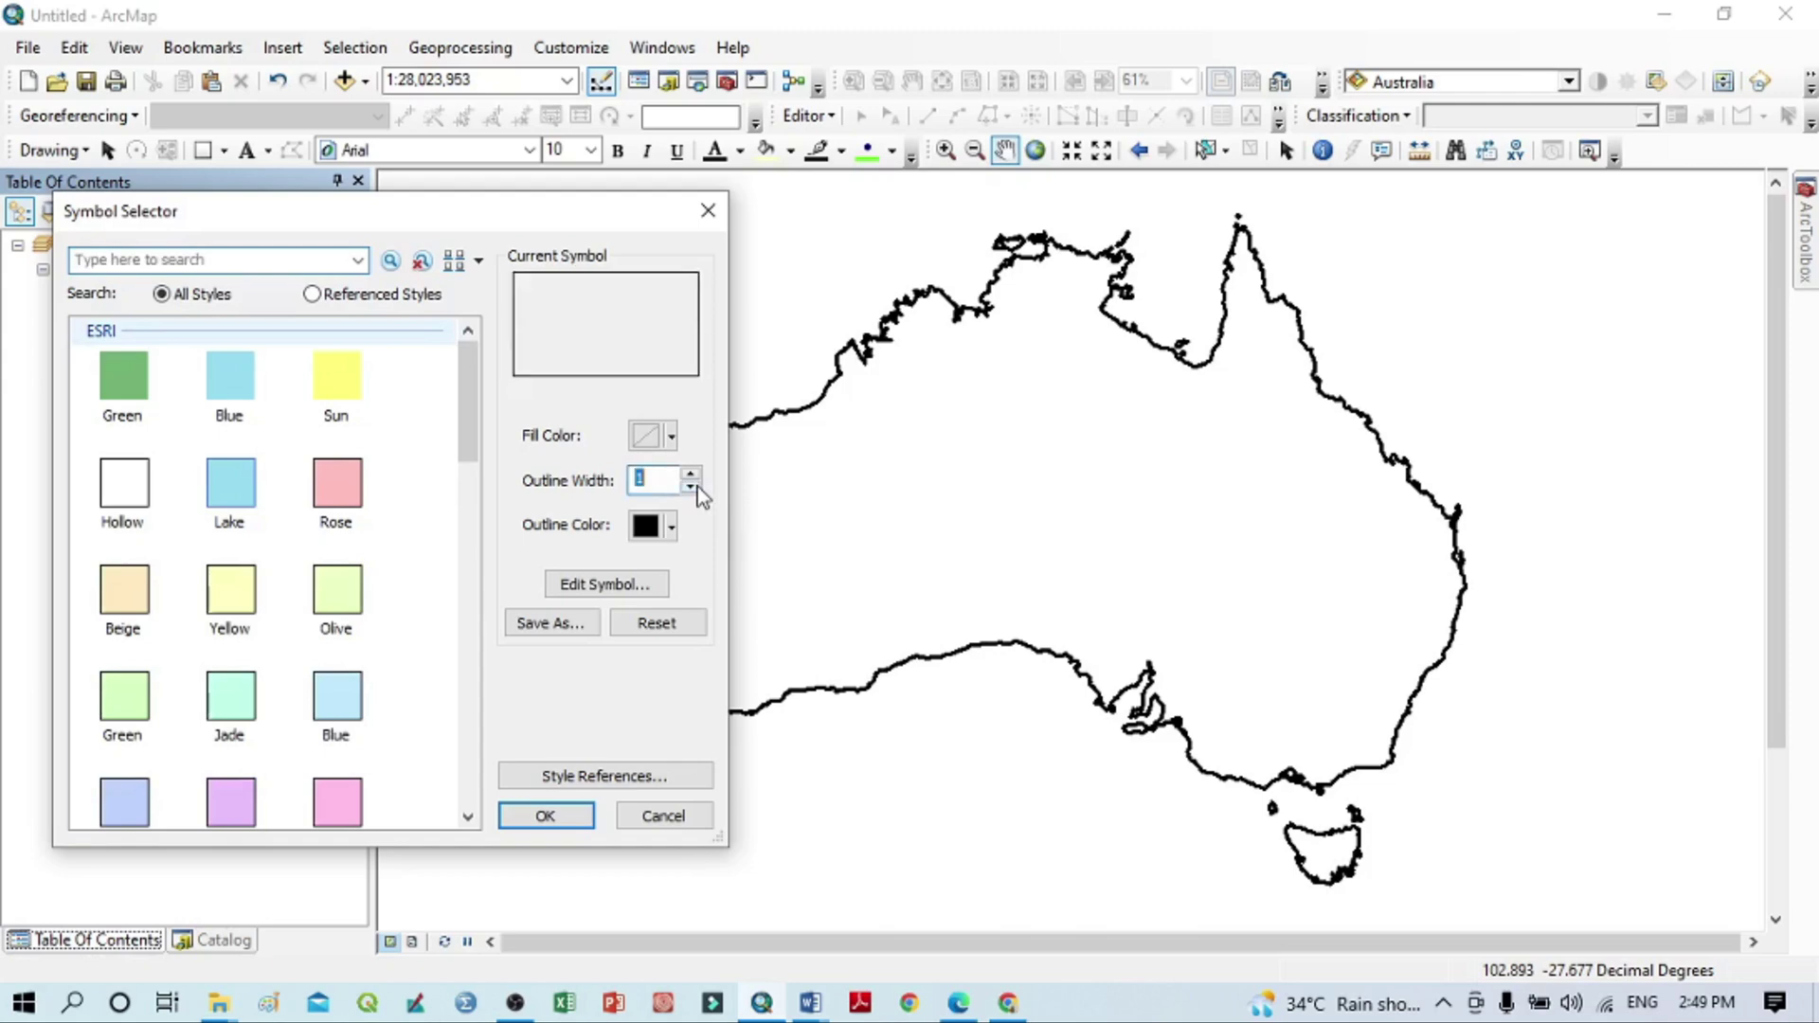
click(581, 821)
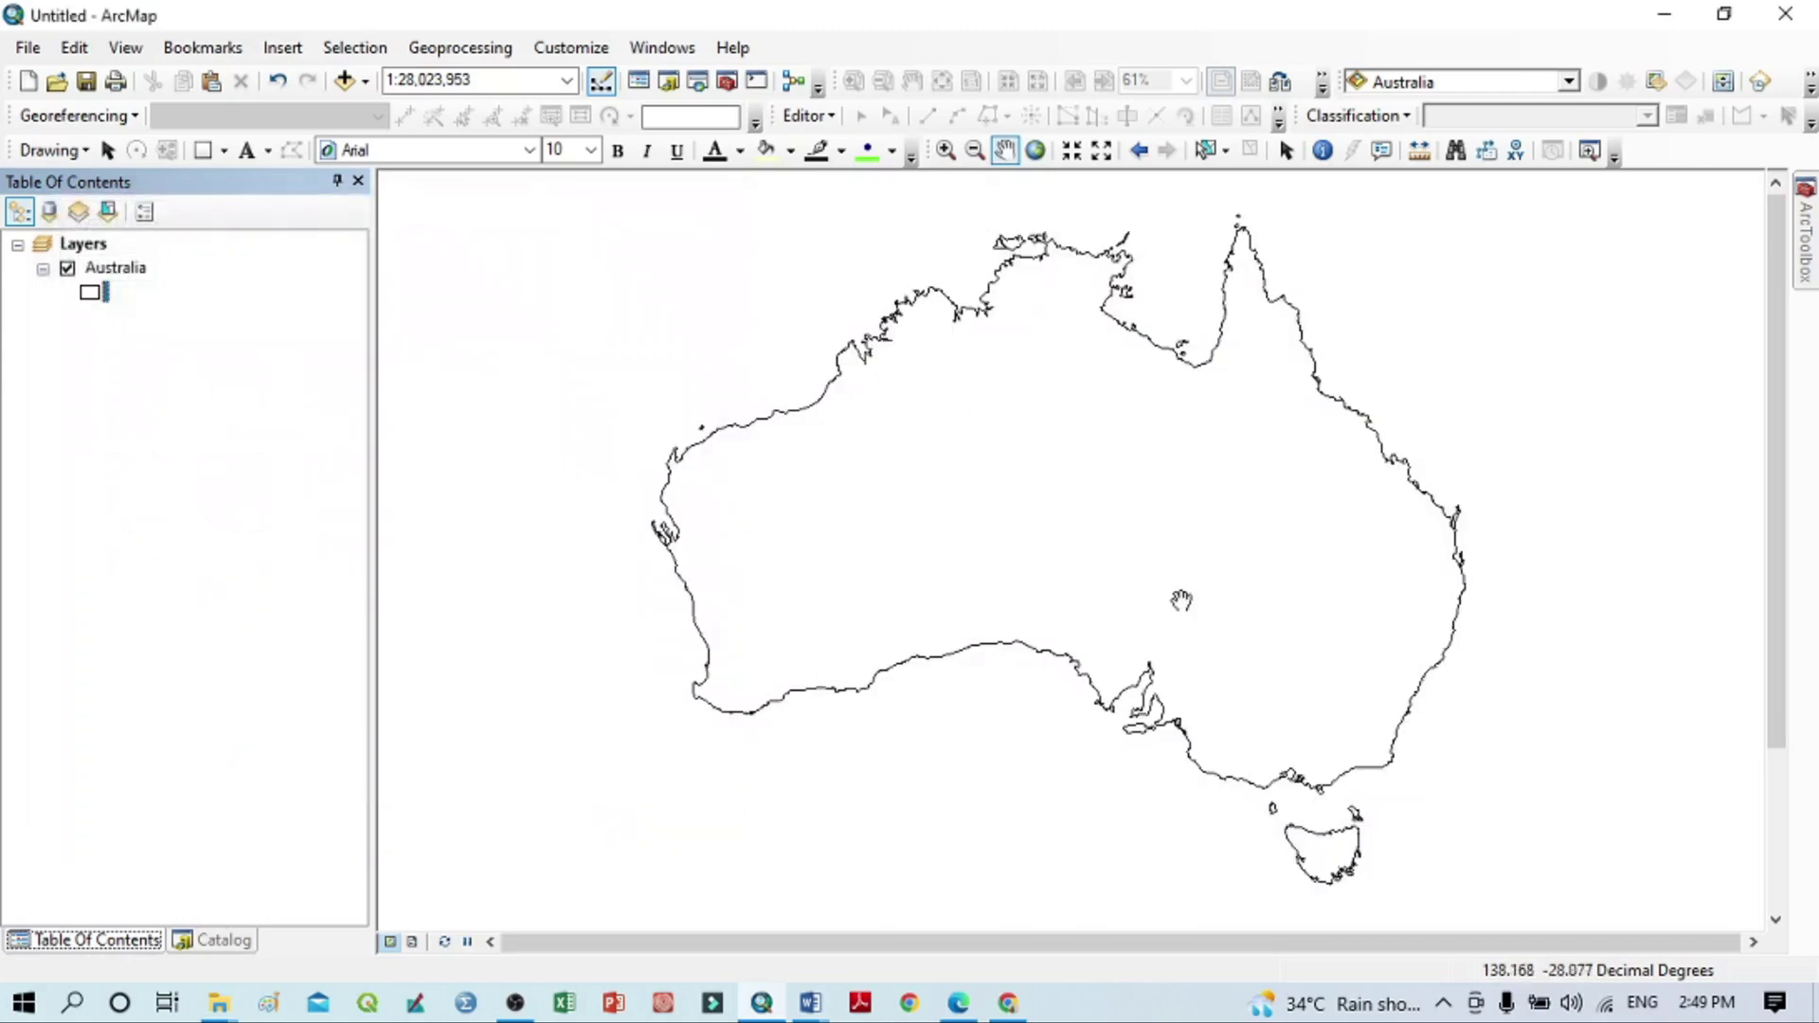
Set the Australia layer's outline color to red and its outline width to 2.
click(91, 293)
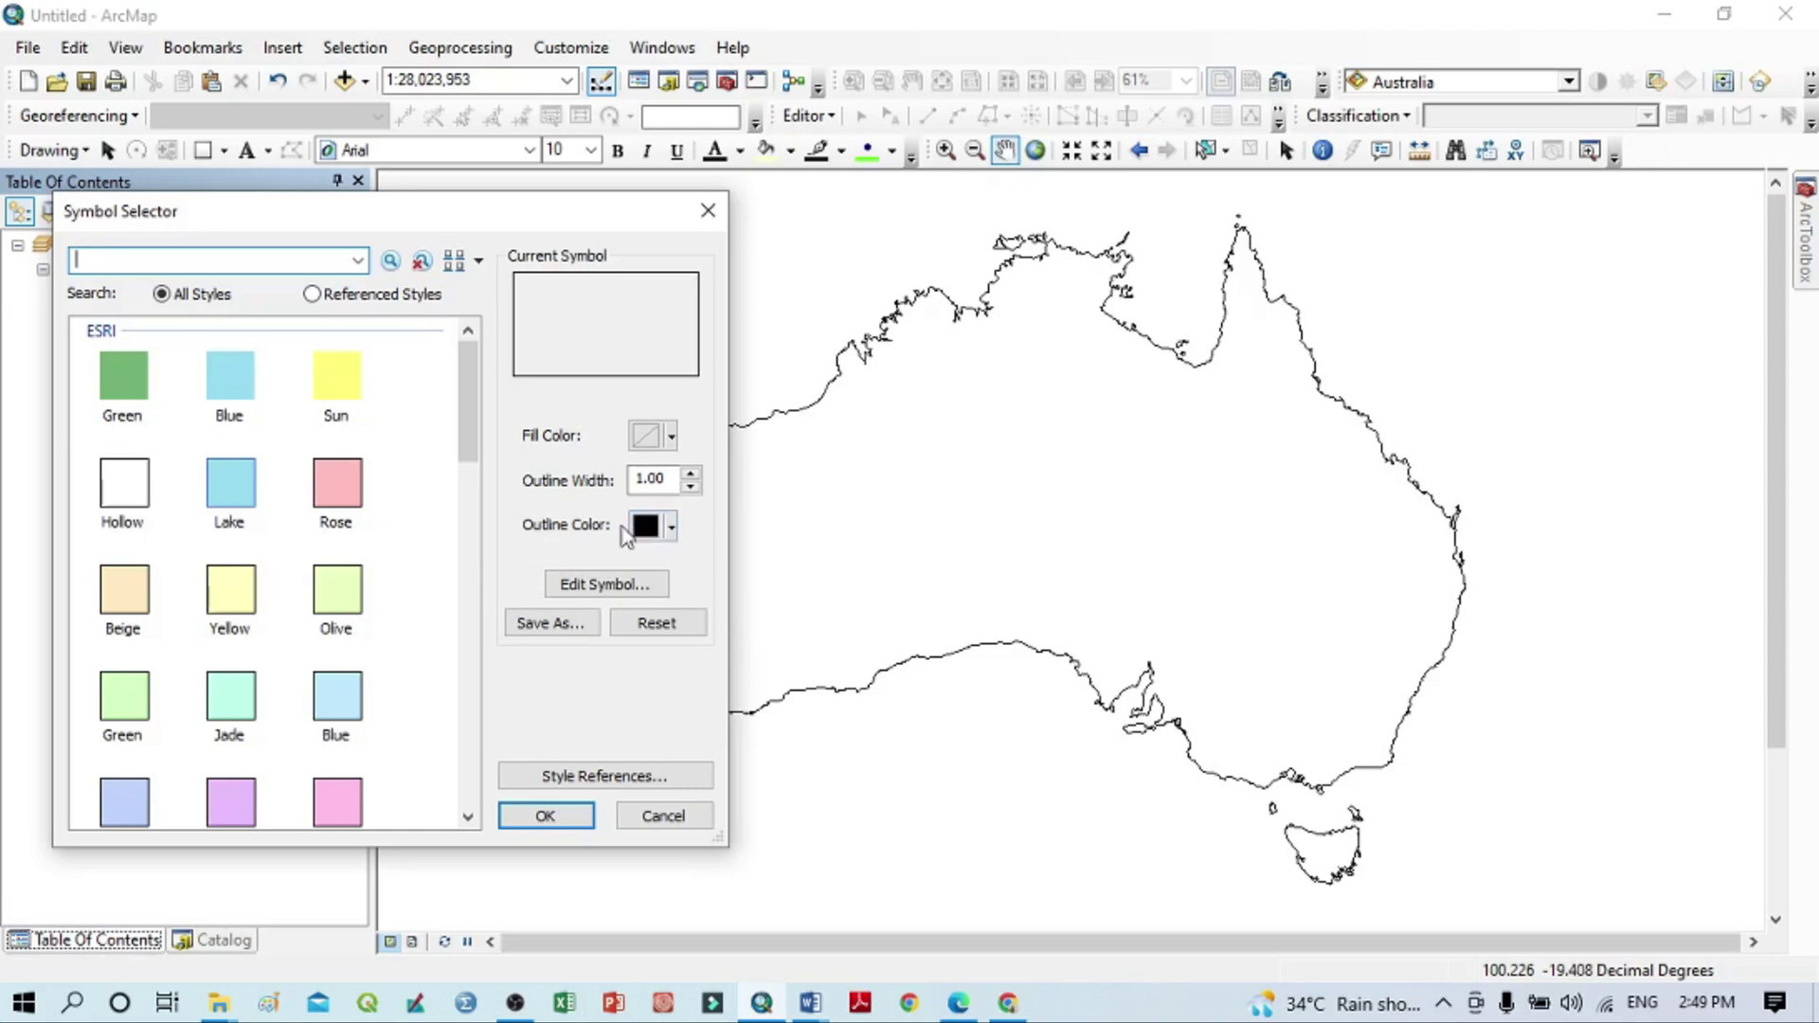
click(671, 526)
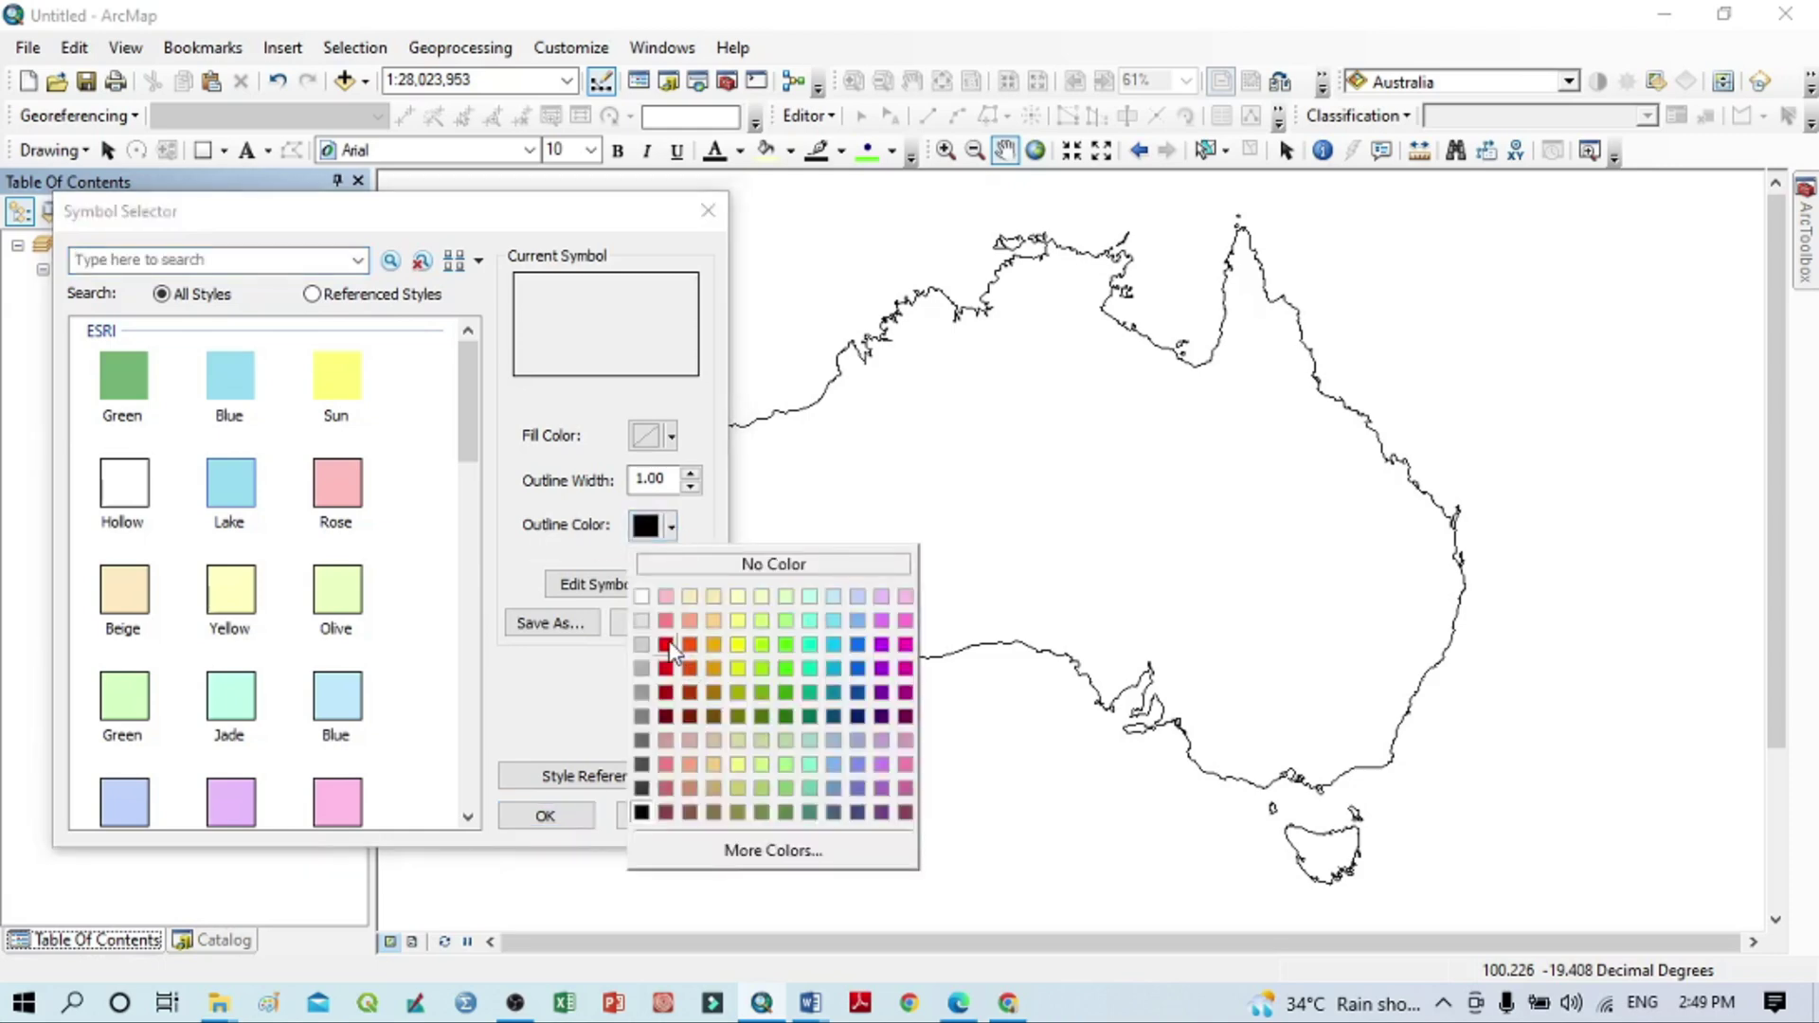
click(667, 647)
click(550, 814)
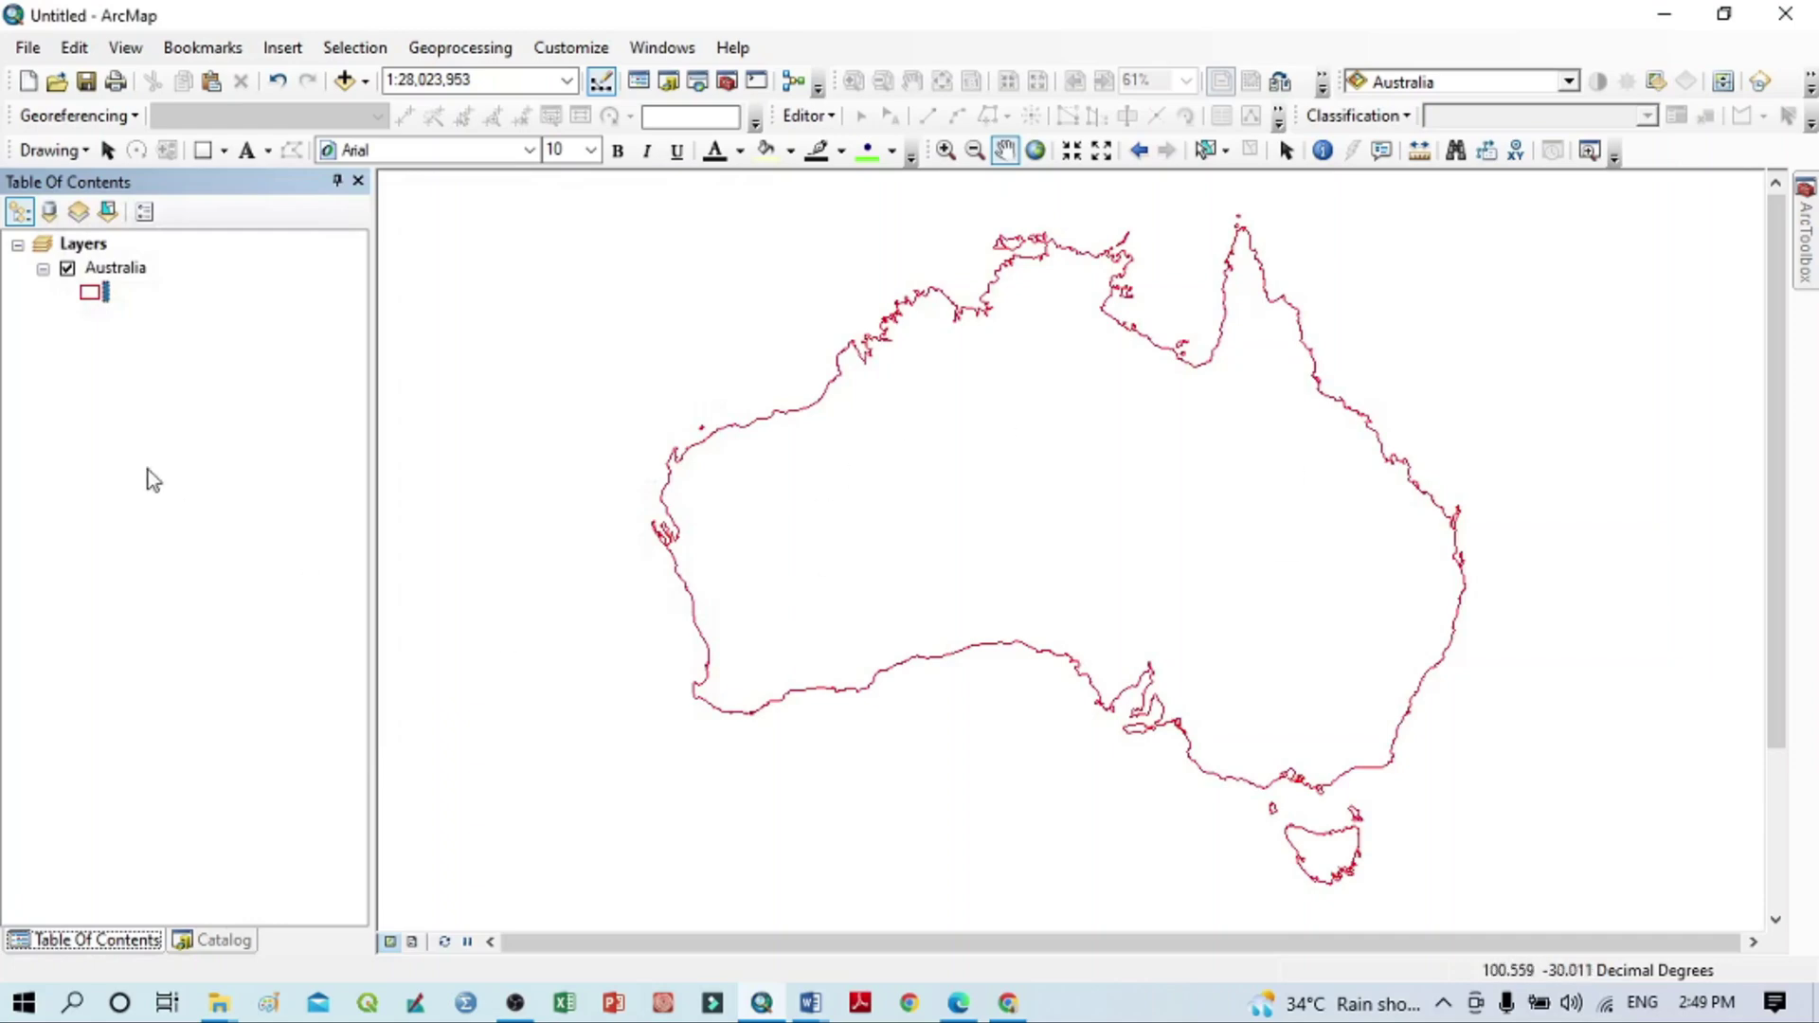
click(93, 294)
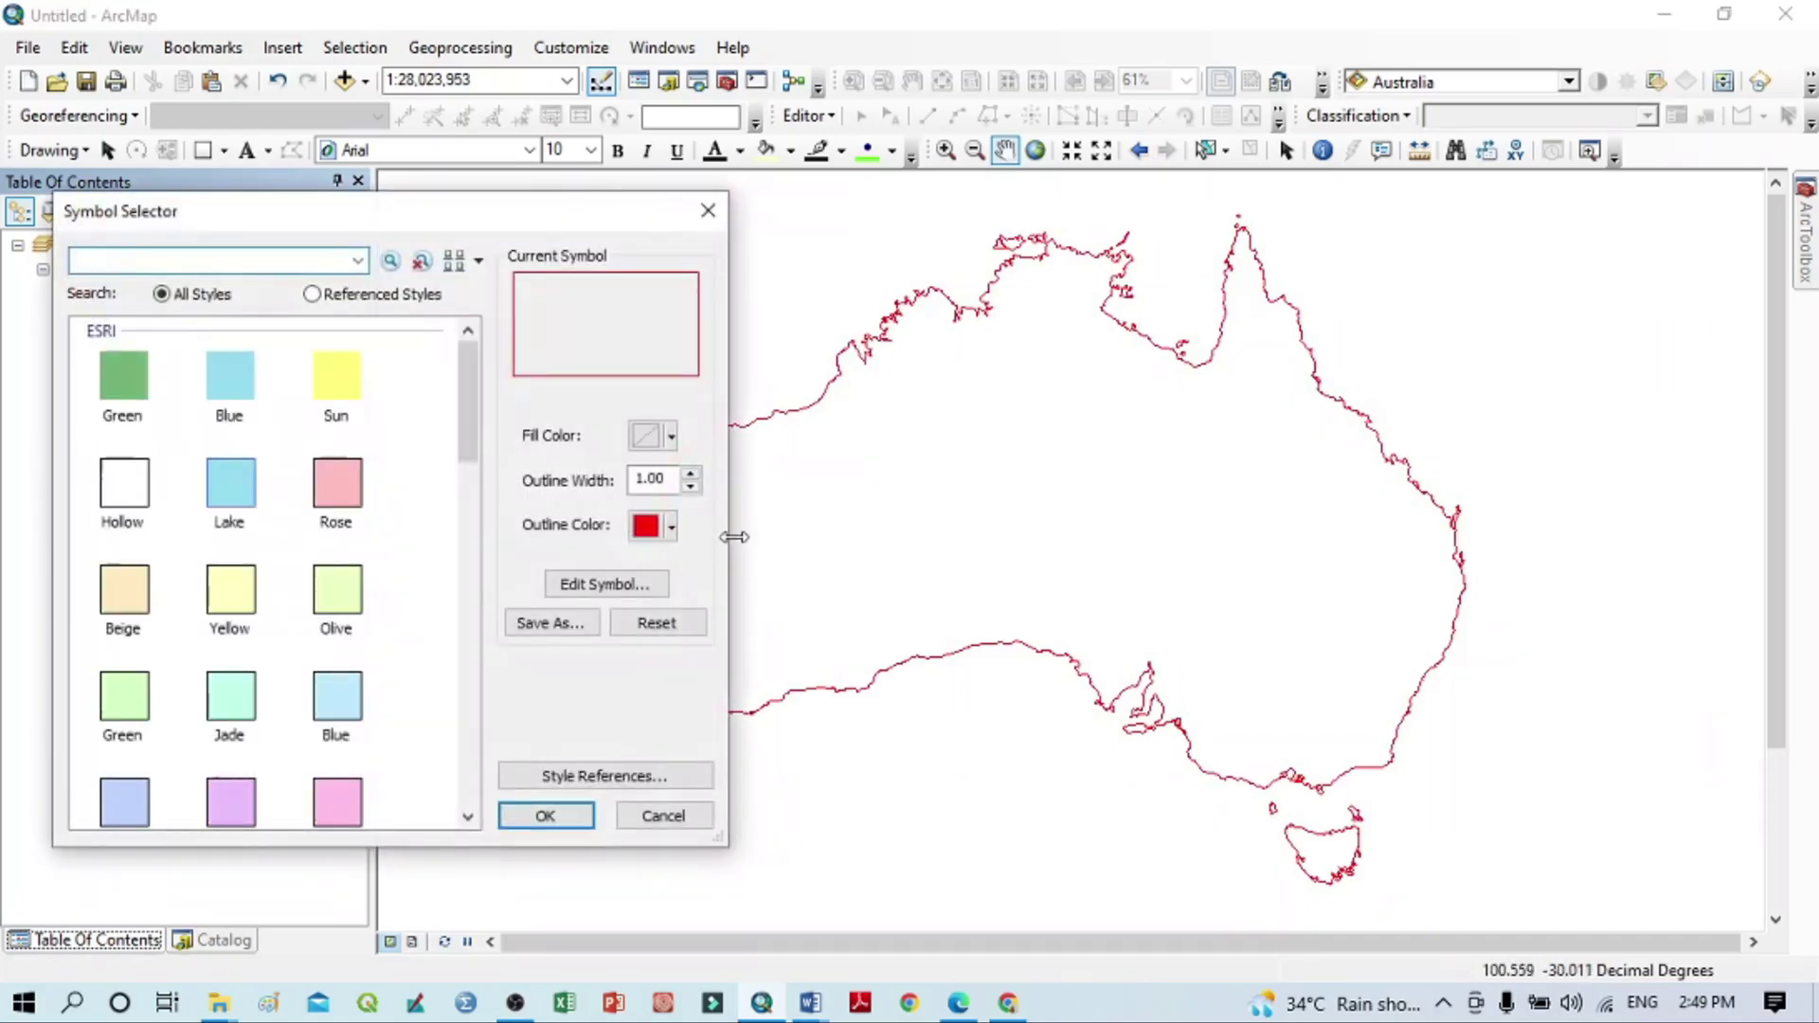
click(690, 473)
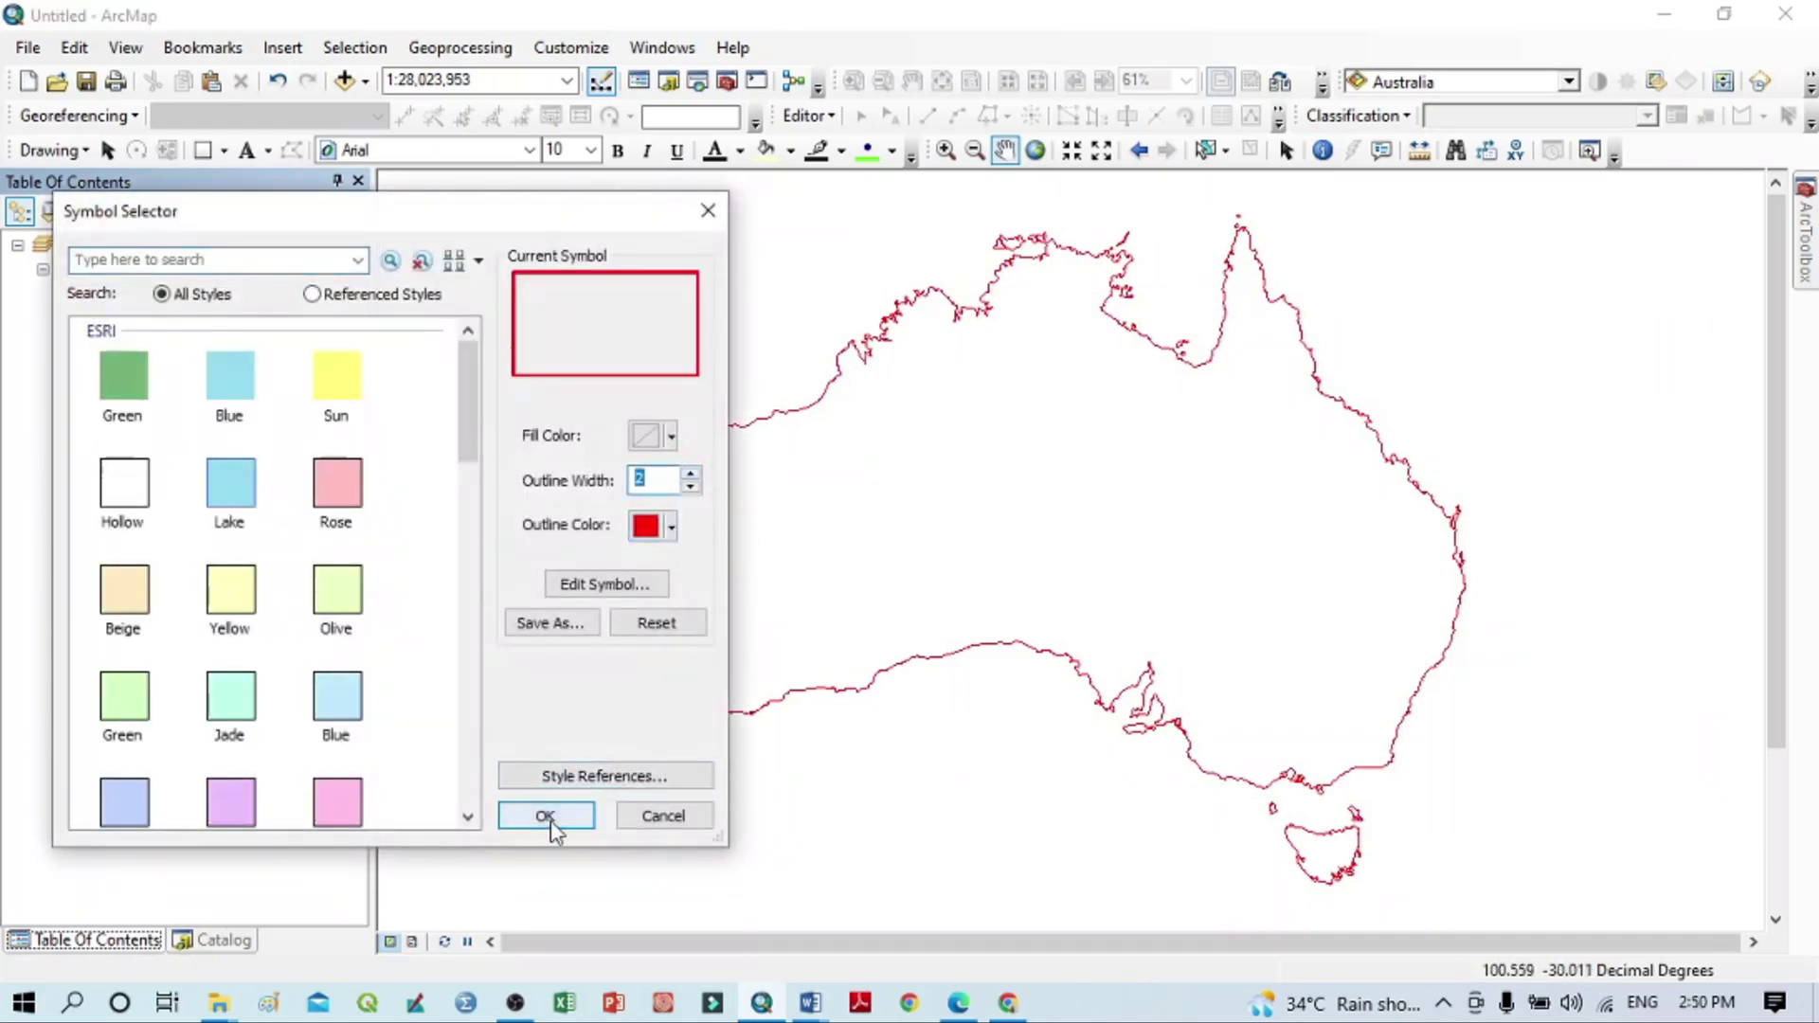
click(546, 816)
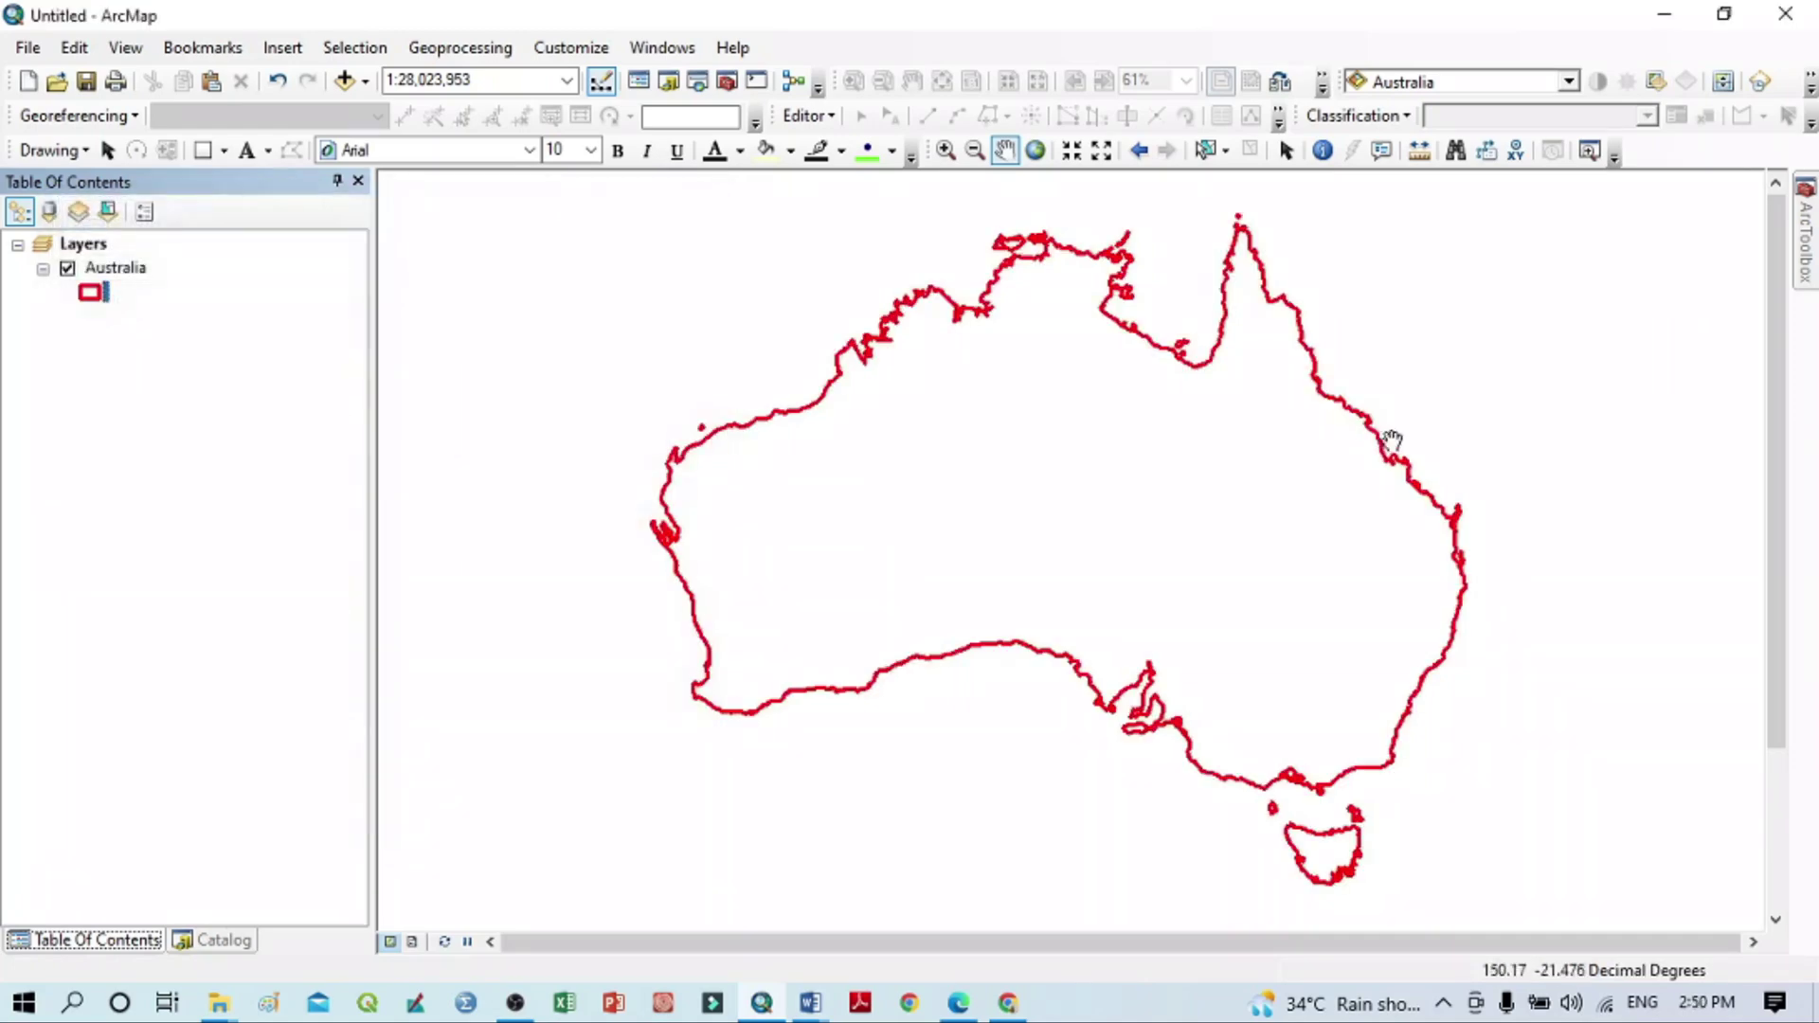
Apply the 10% Simple hatch symbol with a red fill color to the Australia layer.
click(90, 290)
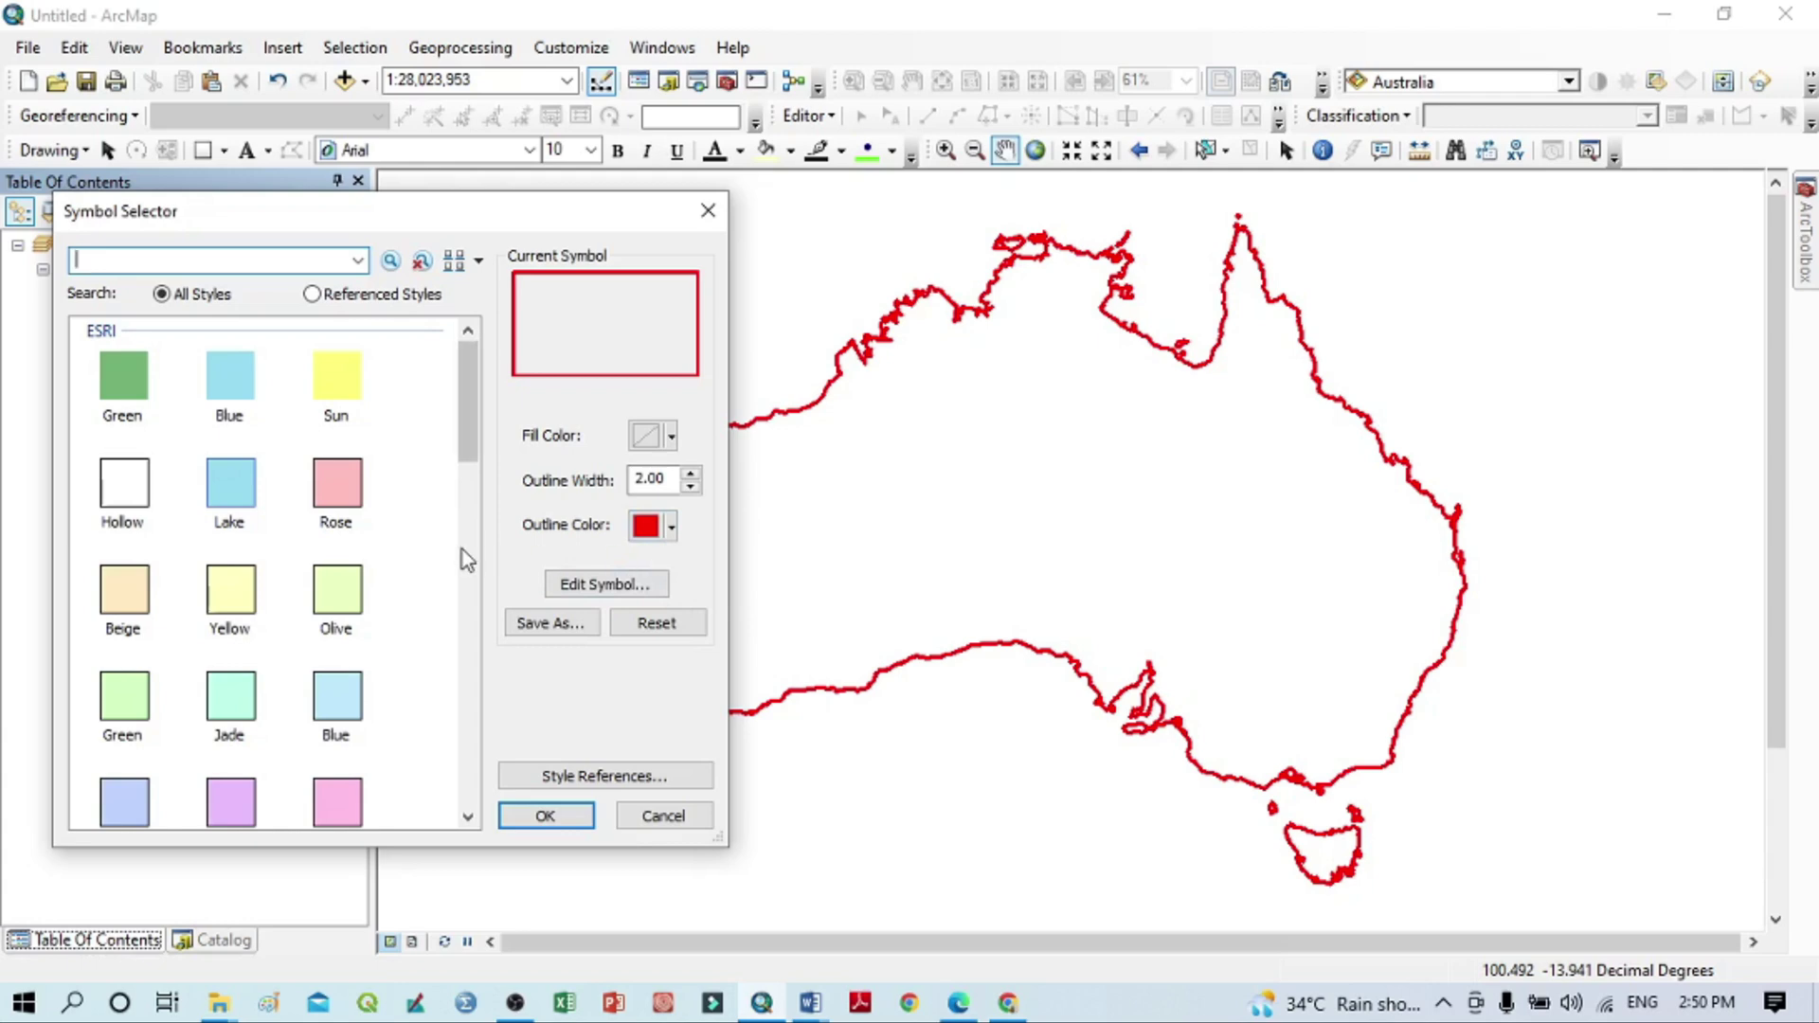
scroll(407, 544, down, 4)
scroll(410, 548, down, 3)
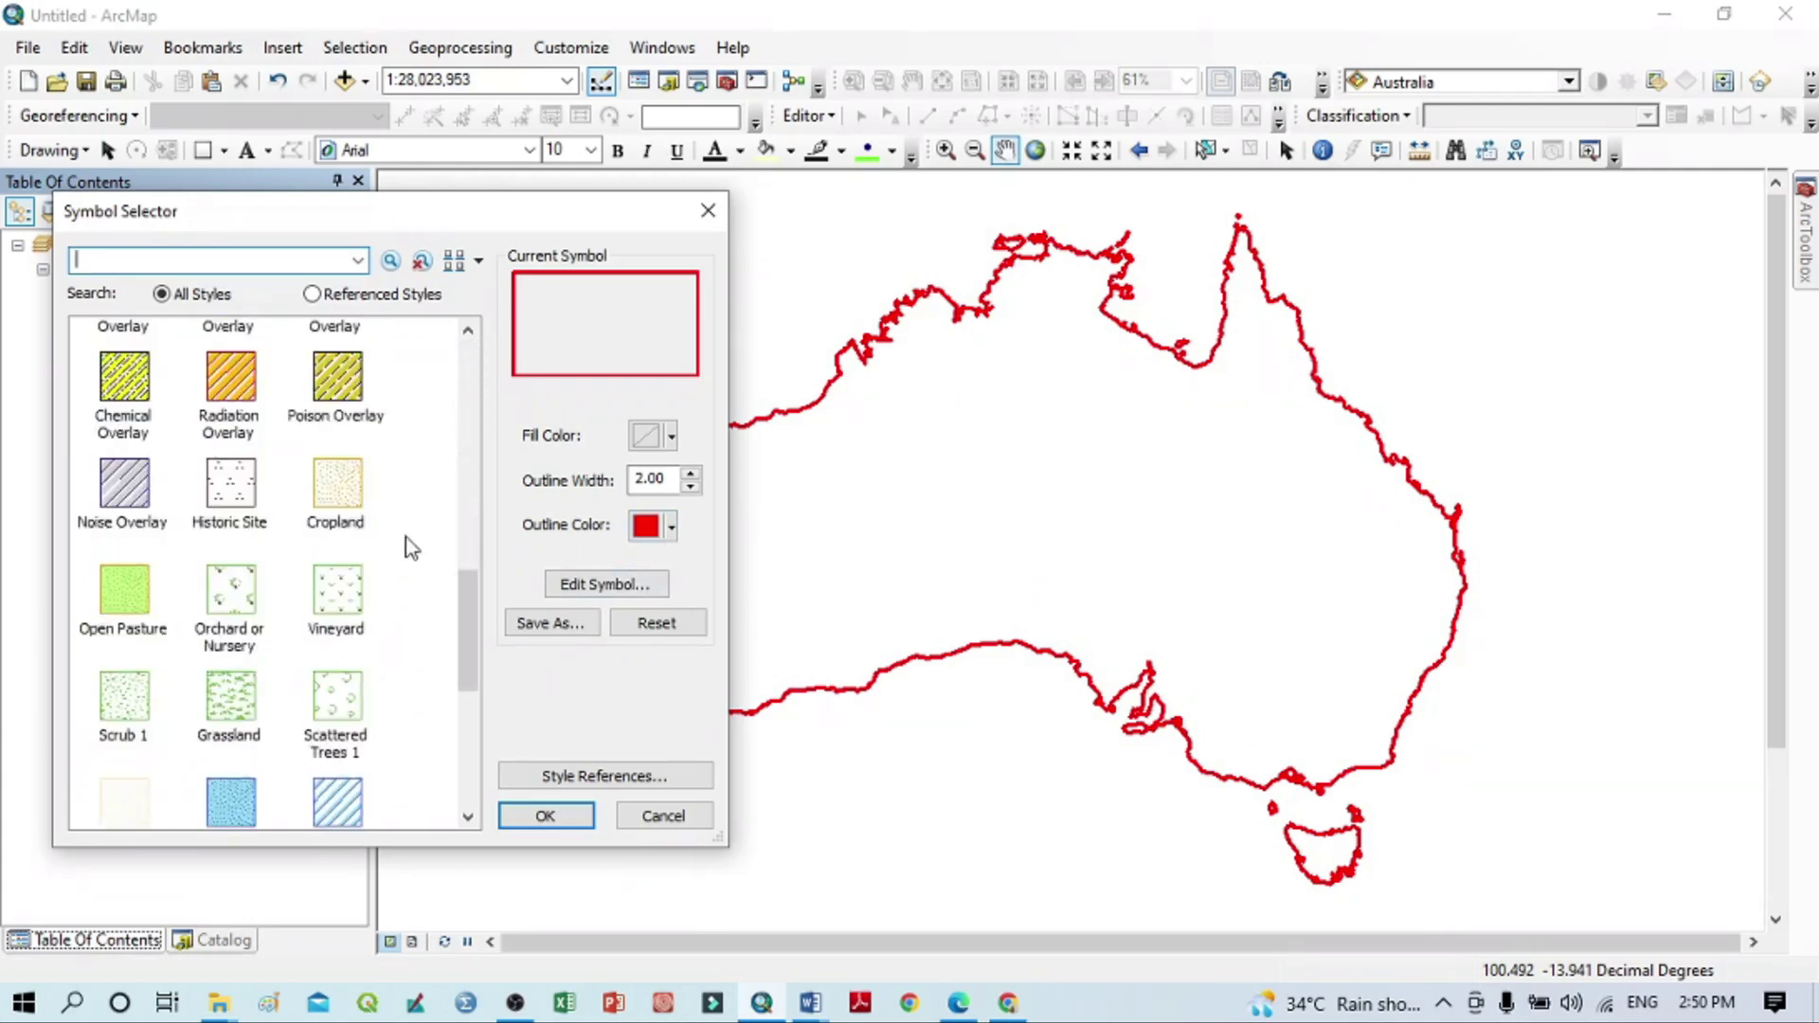
scroll(410, 548, up, 5)
scroll(410, 548, down, 3)
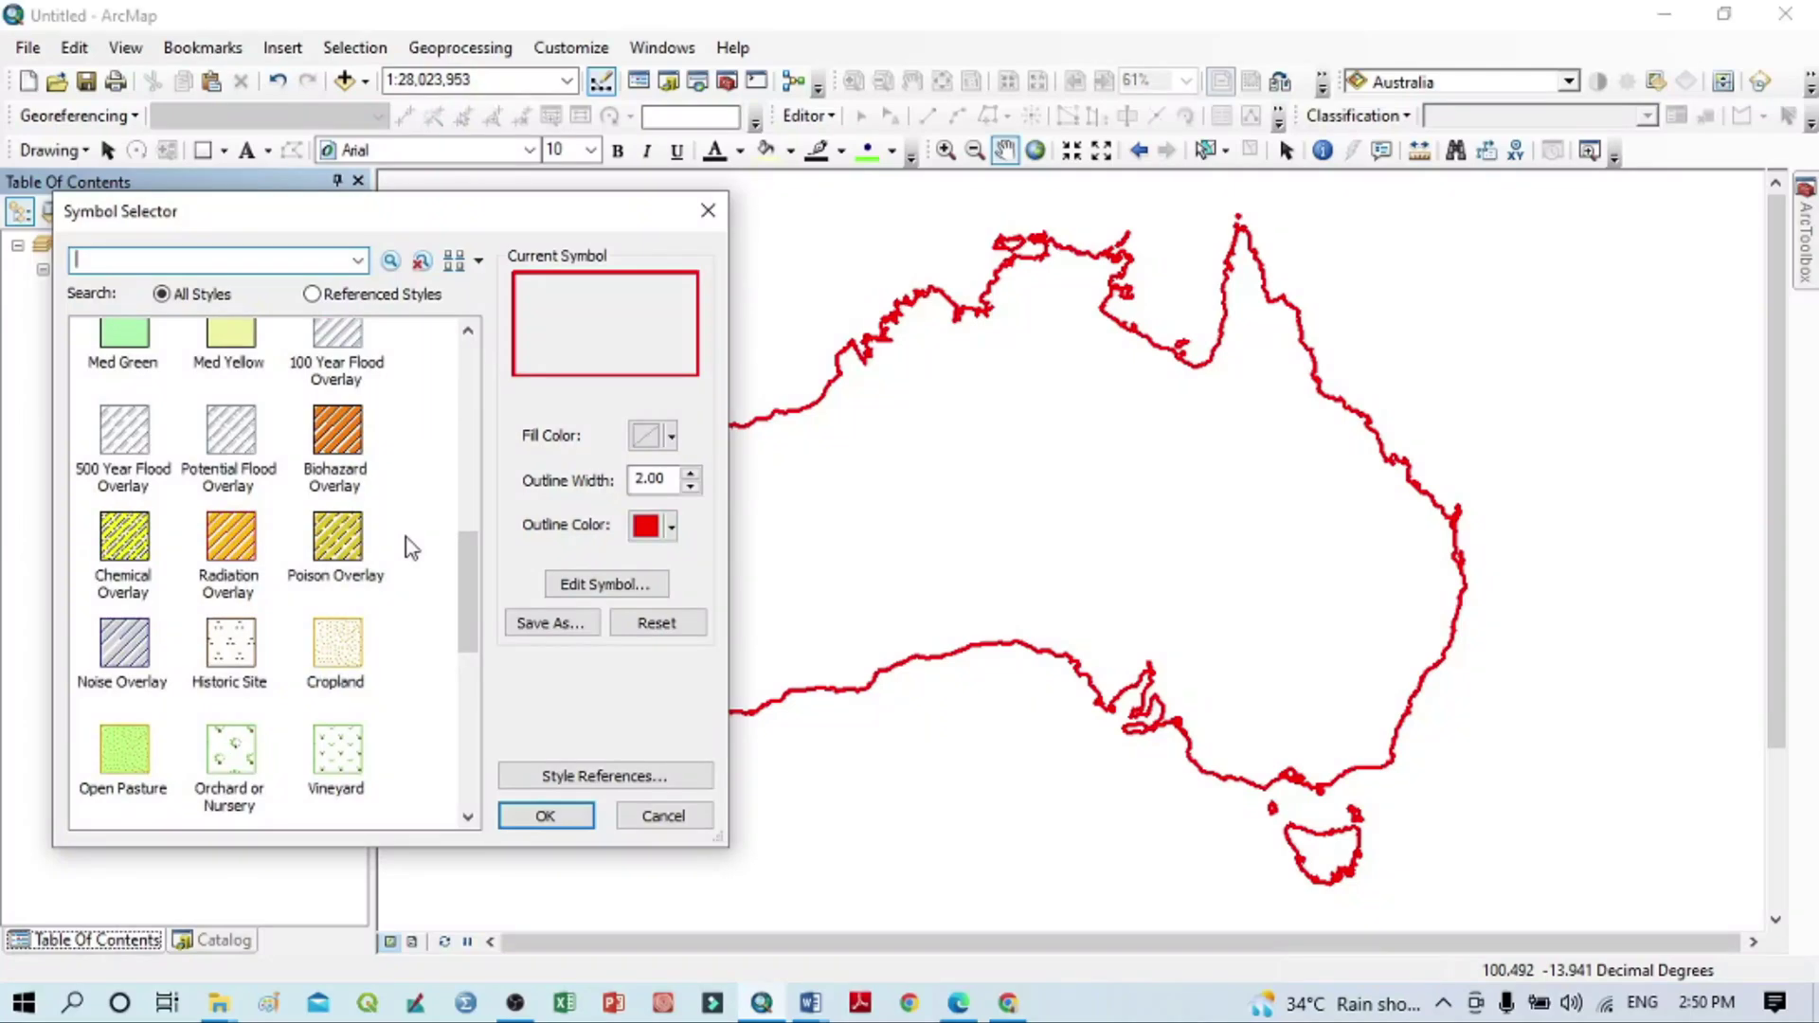
scroll(410, 547, down, 3)
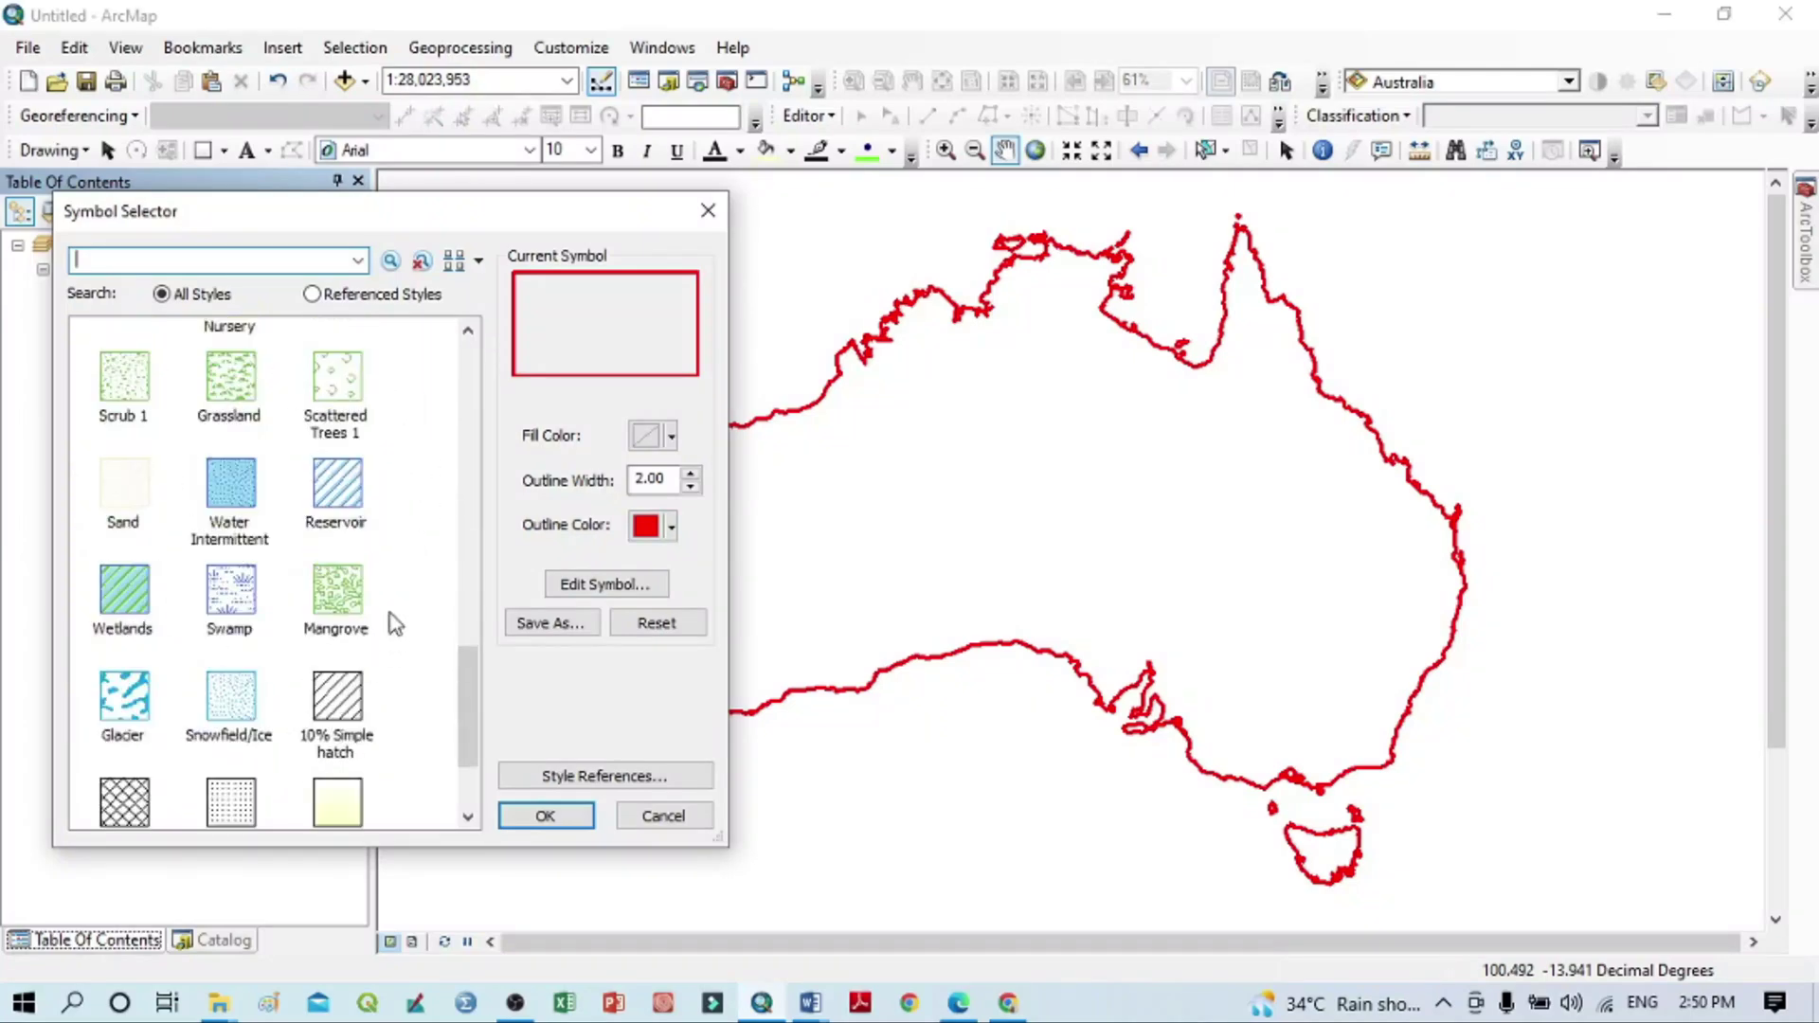
scroll(382, 584, down, 2)
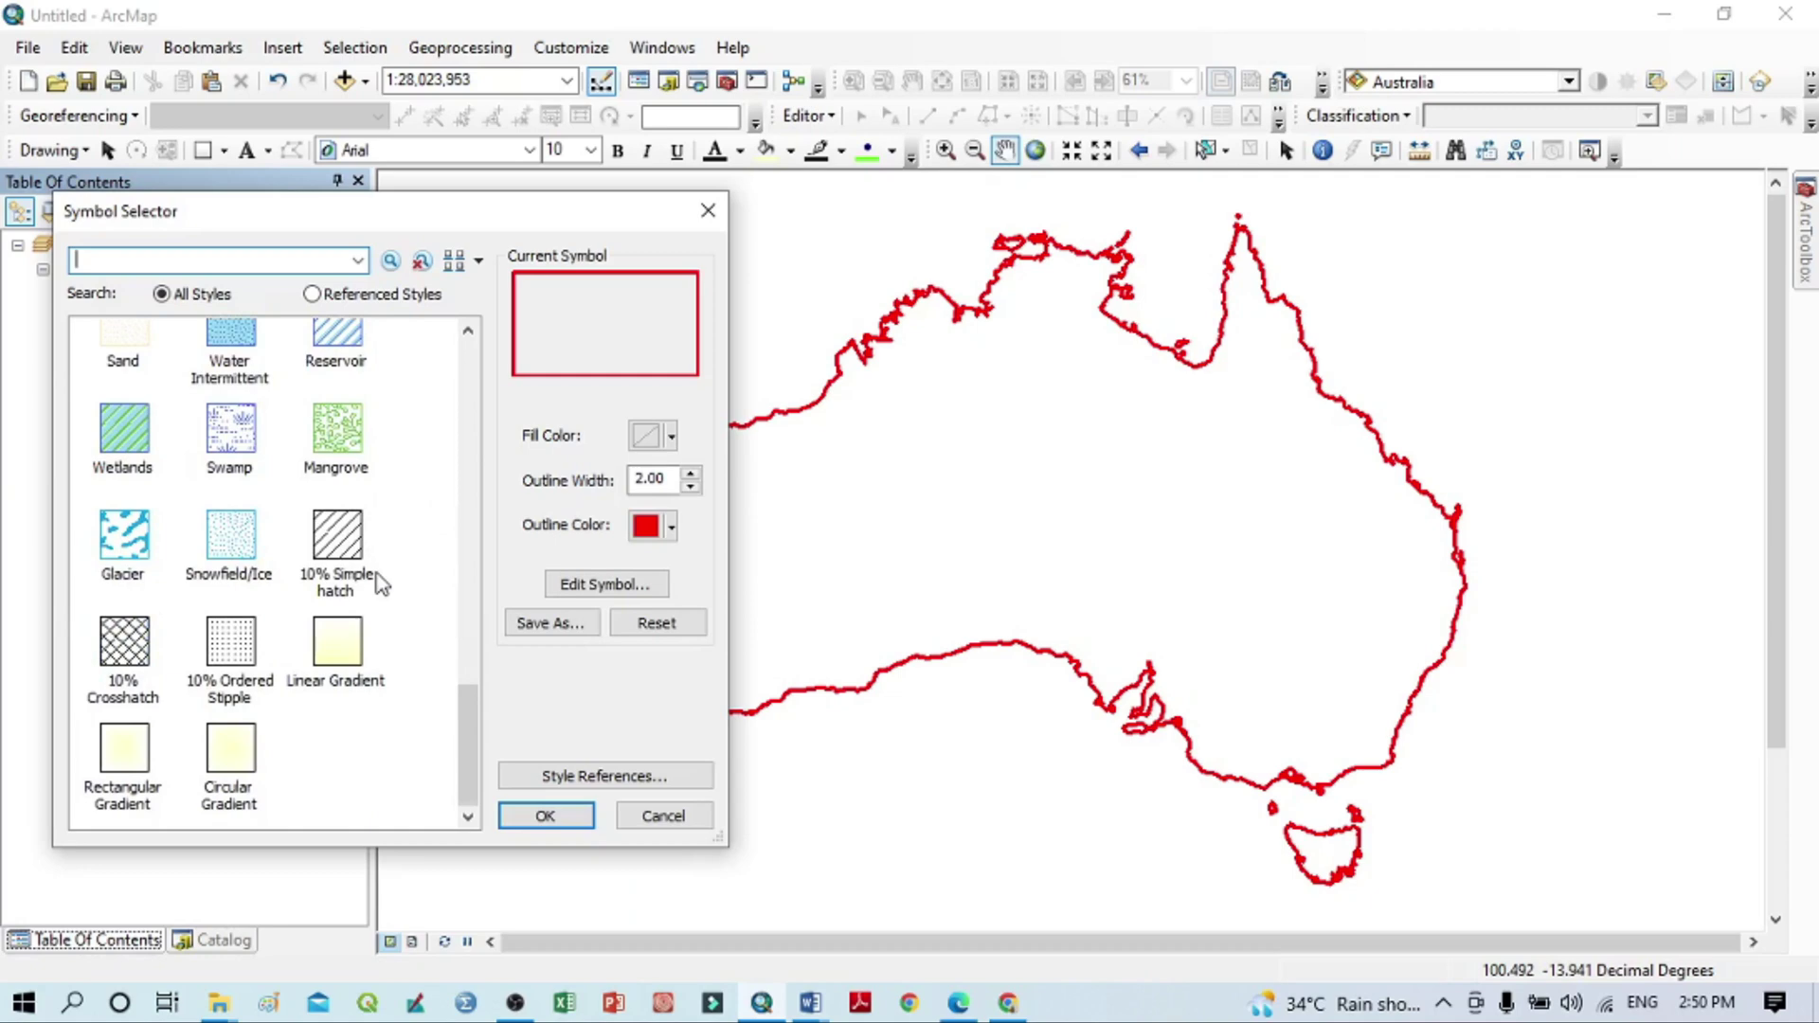
click(342, 555)
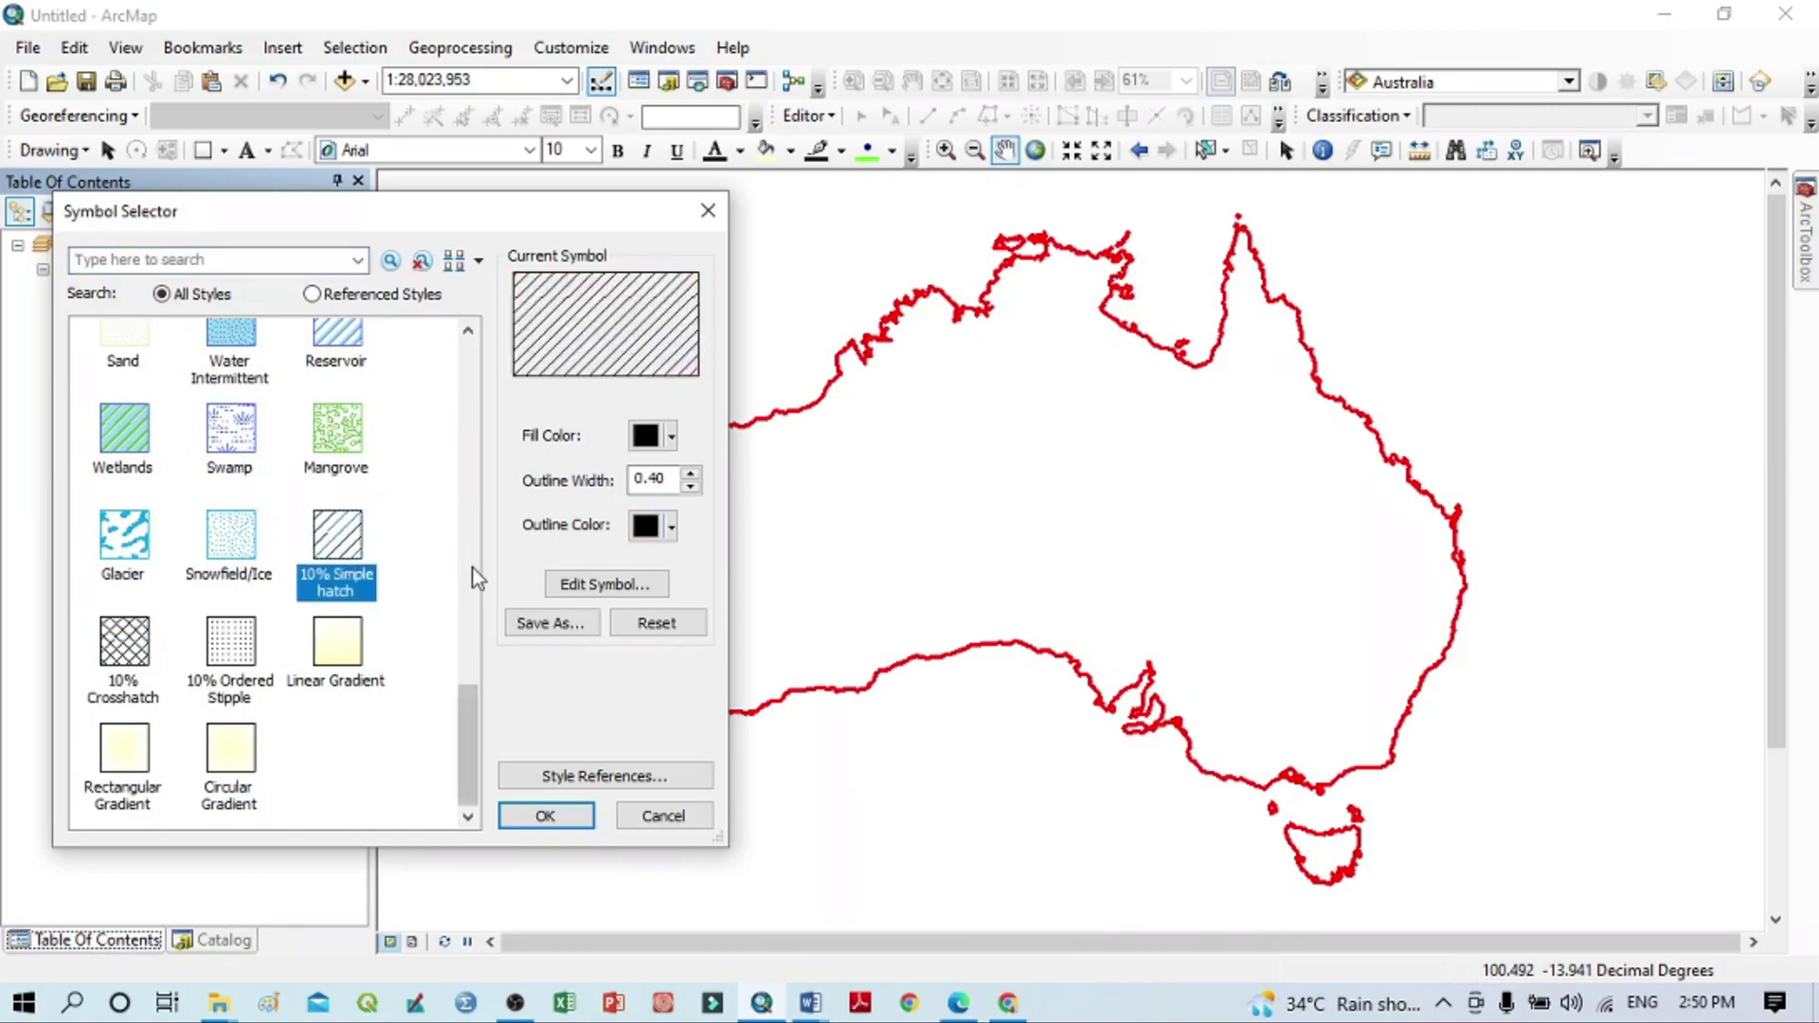
click(672, 438)
click(679, 559)
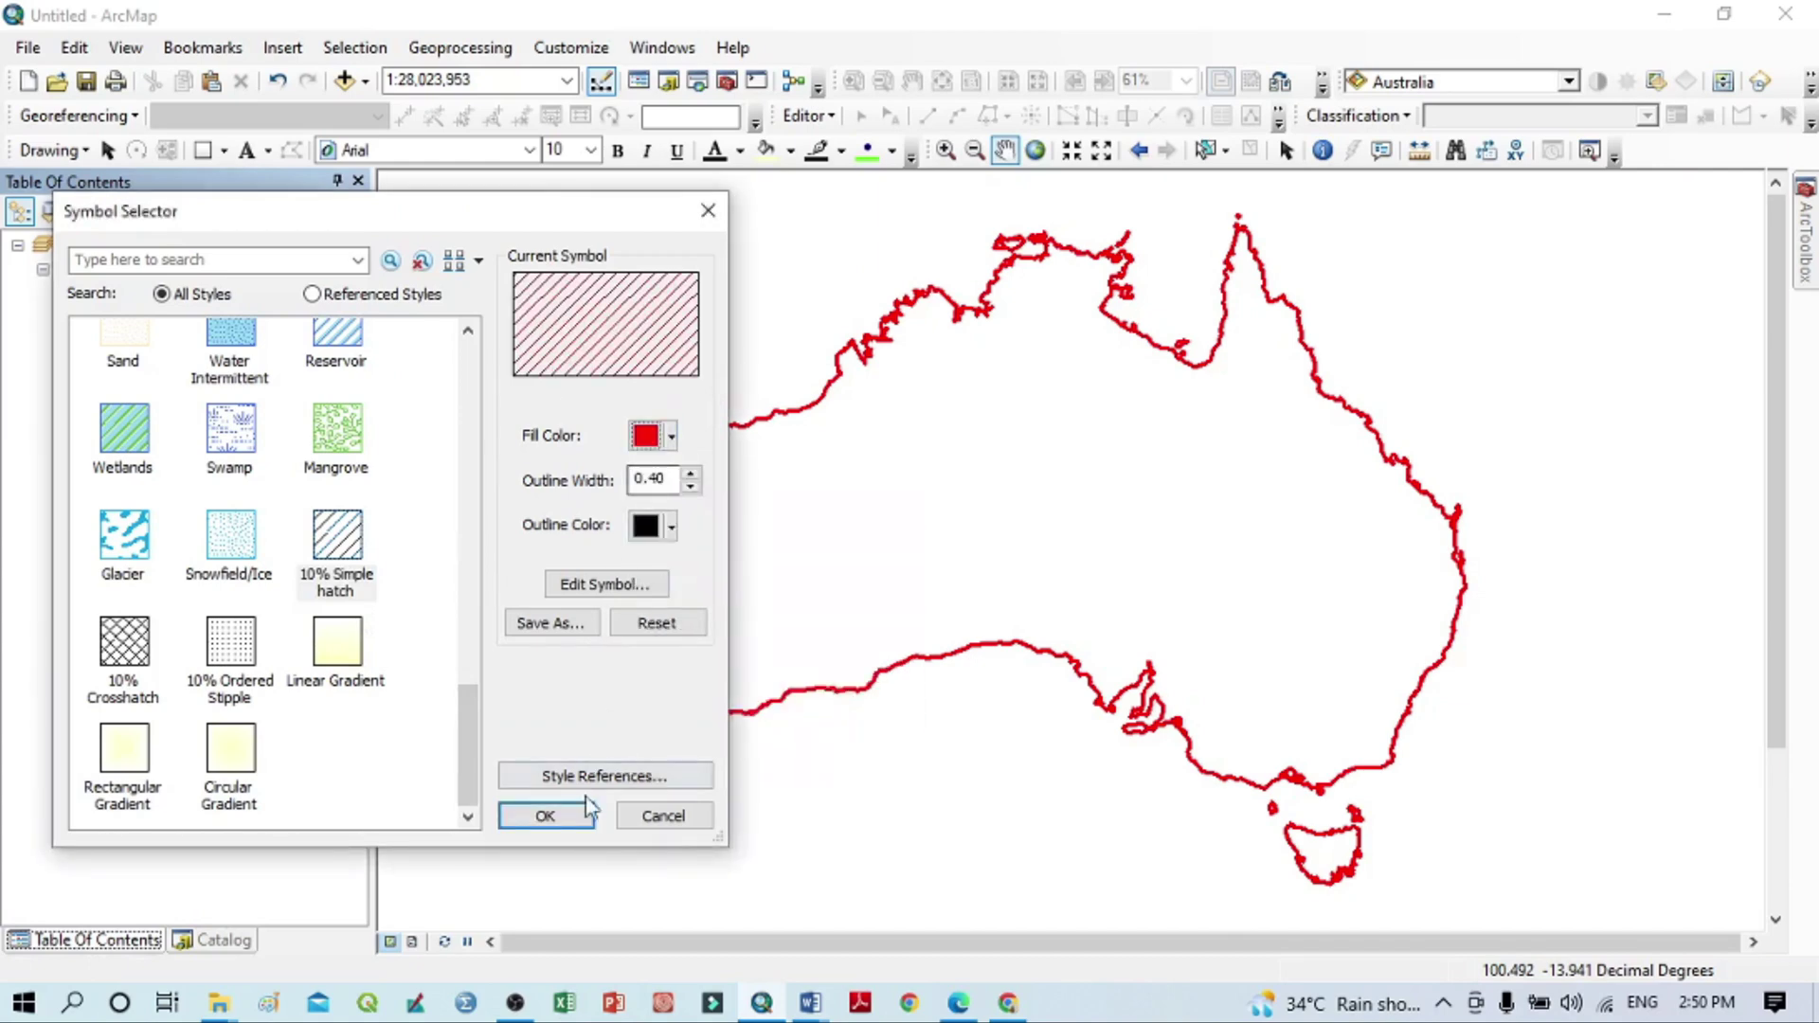
click(559, 815)
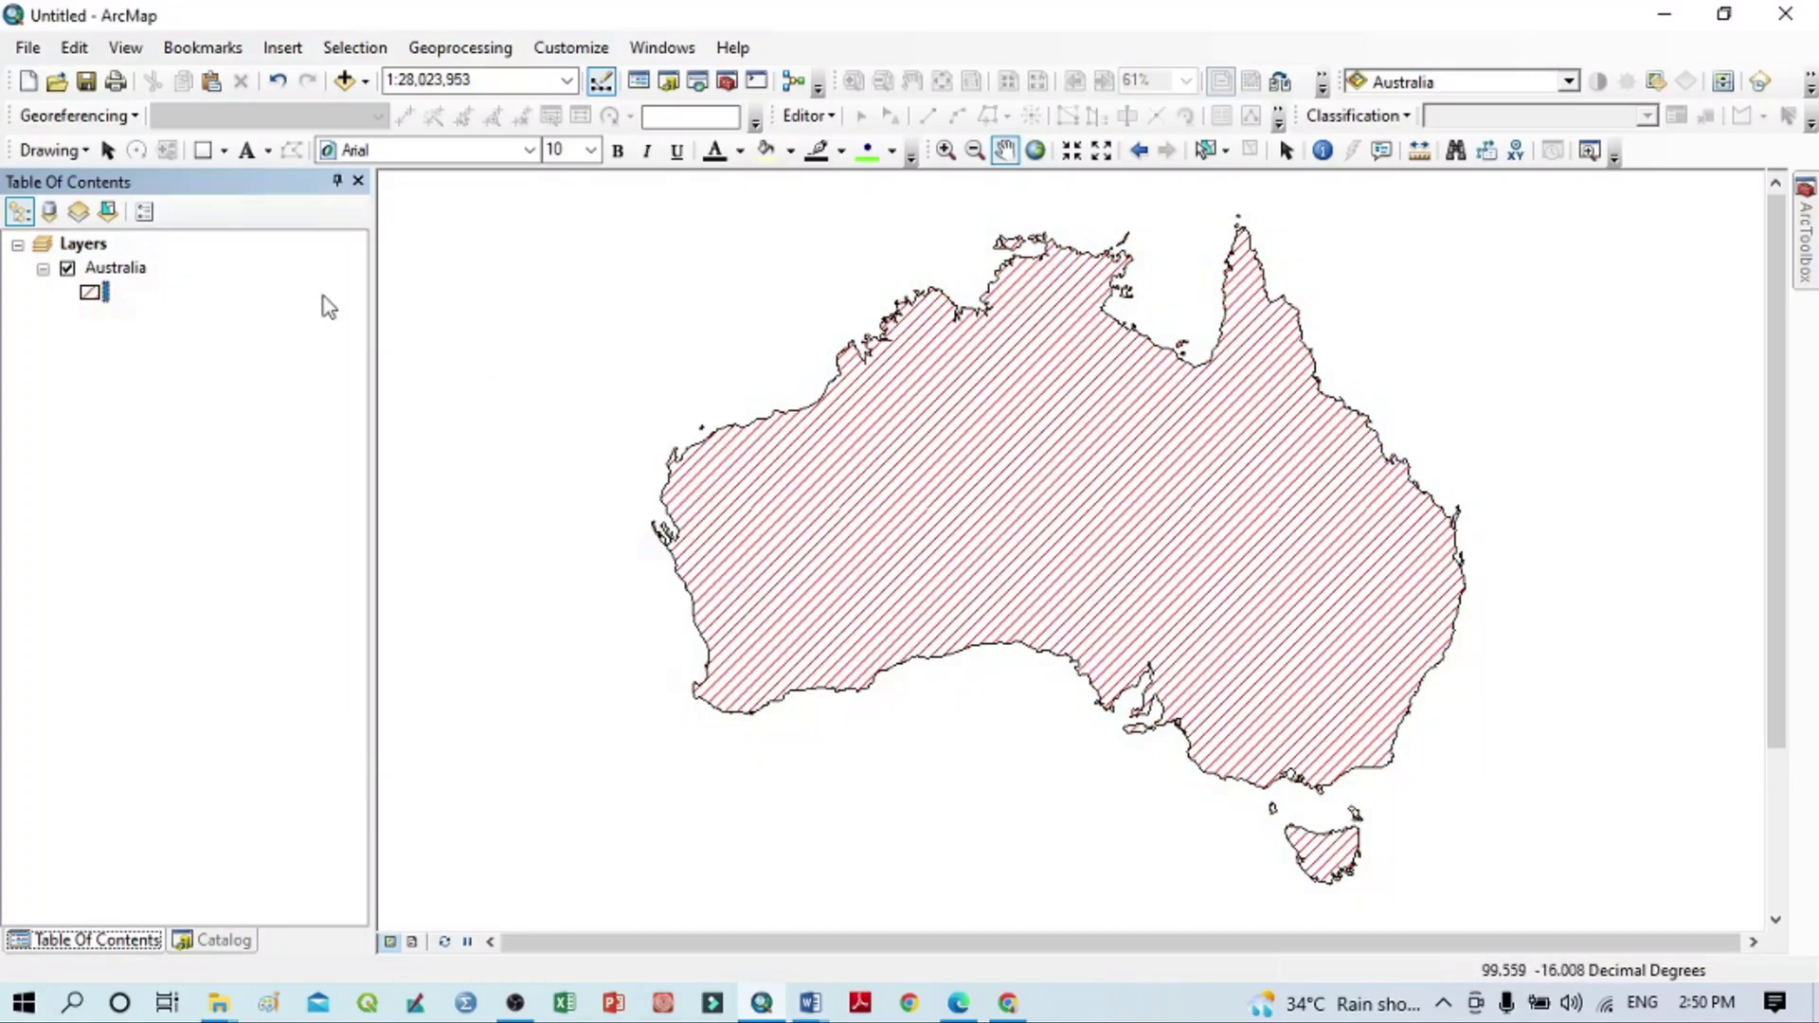
Replace the Australia layer's hatch pattern with the Swamp fill symbol.
click(92, 292)
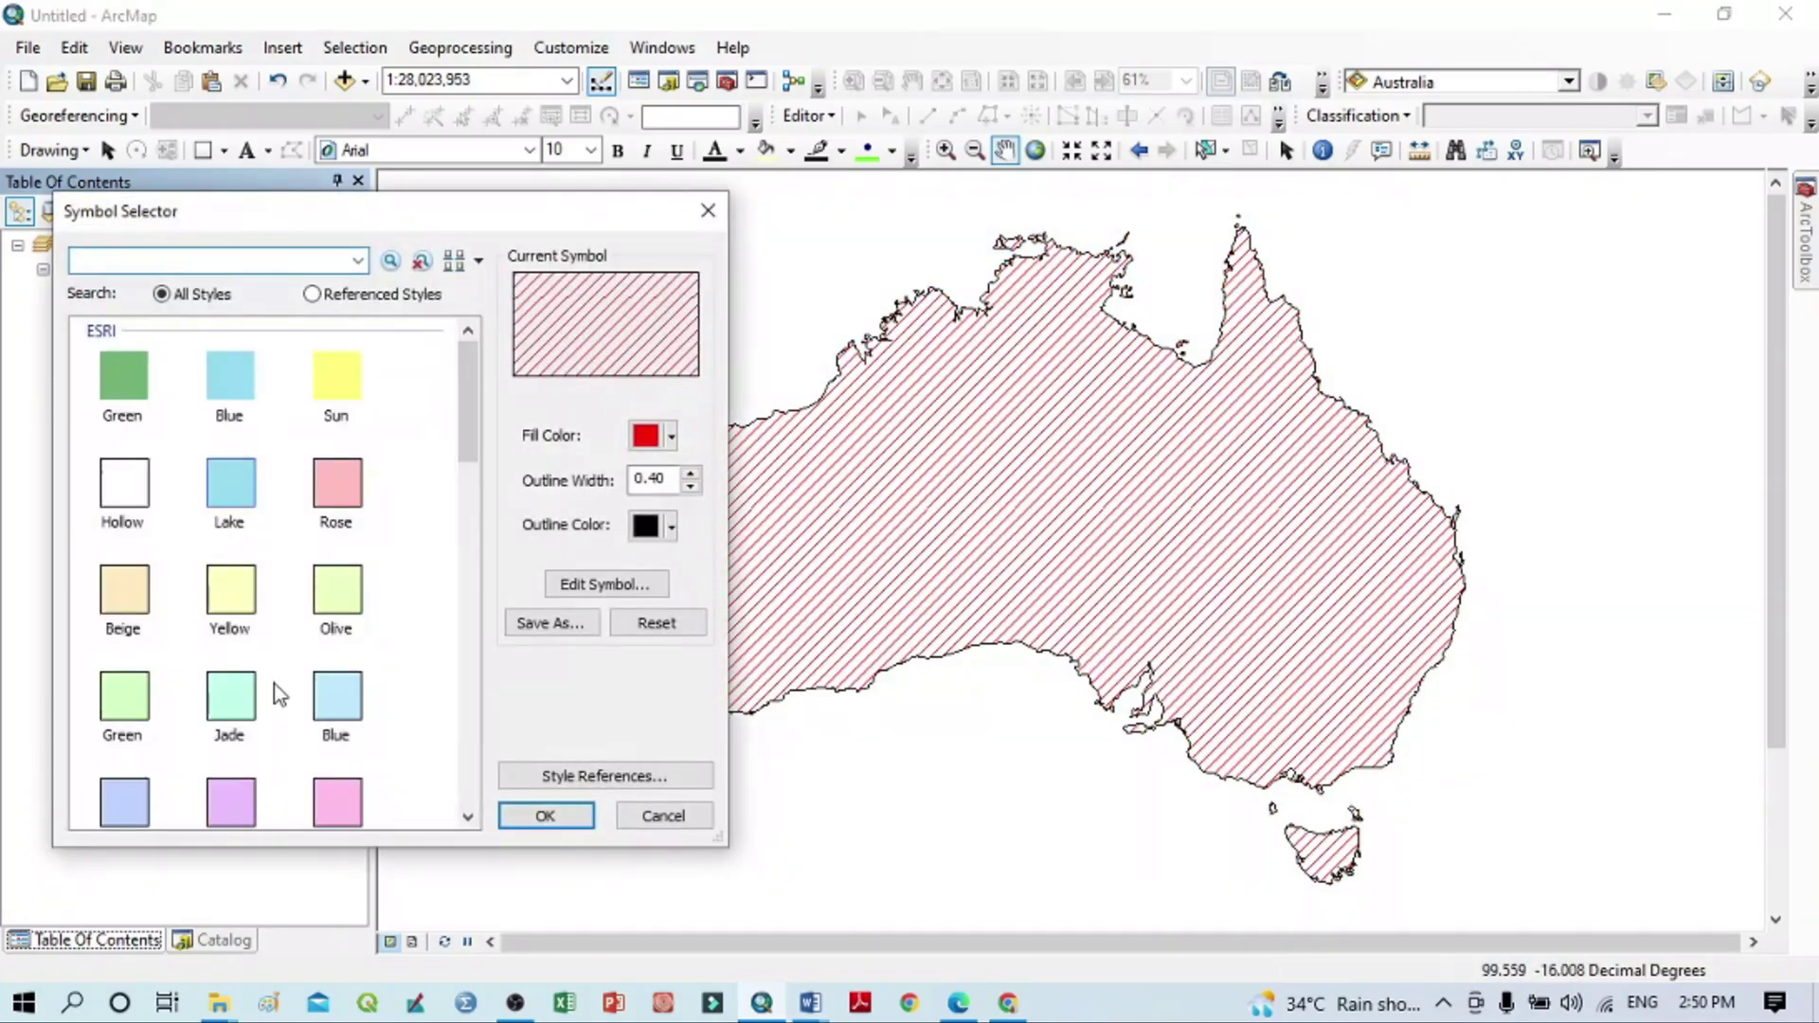
scroll(278, 695, down, 10)
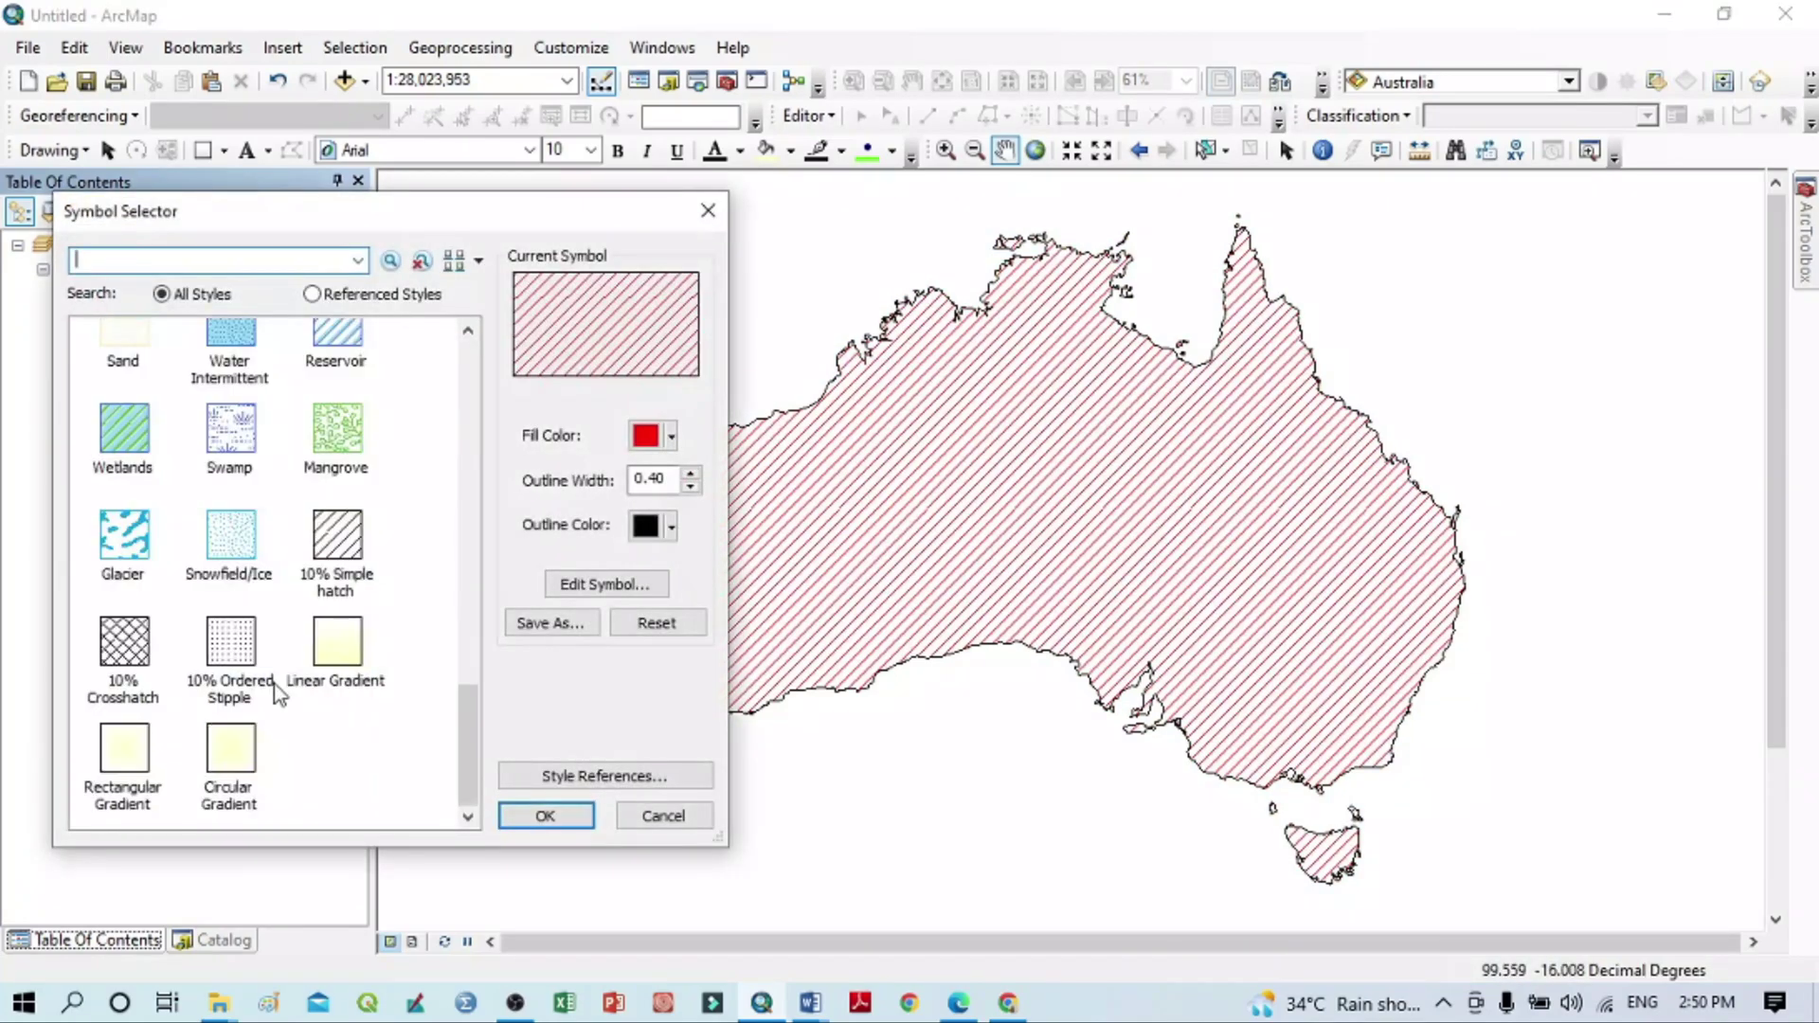
click(237, 431)
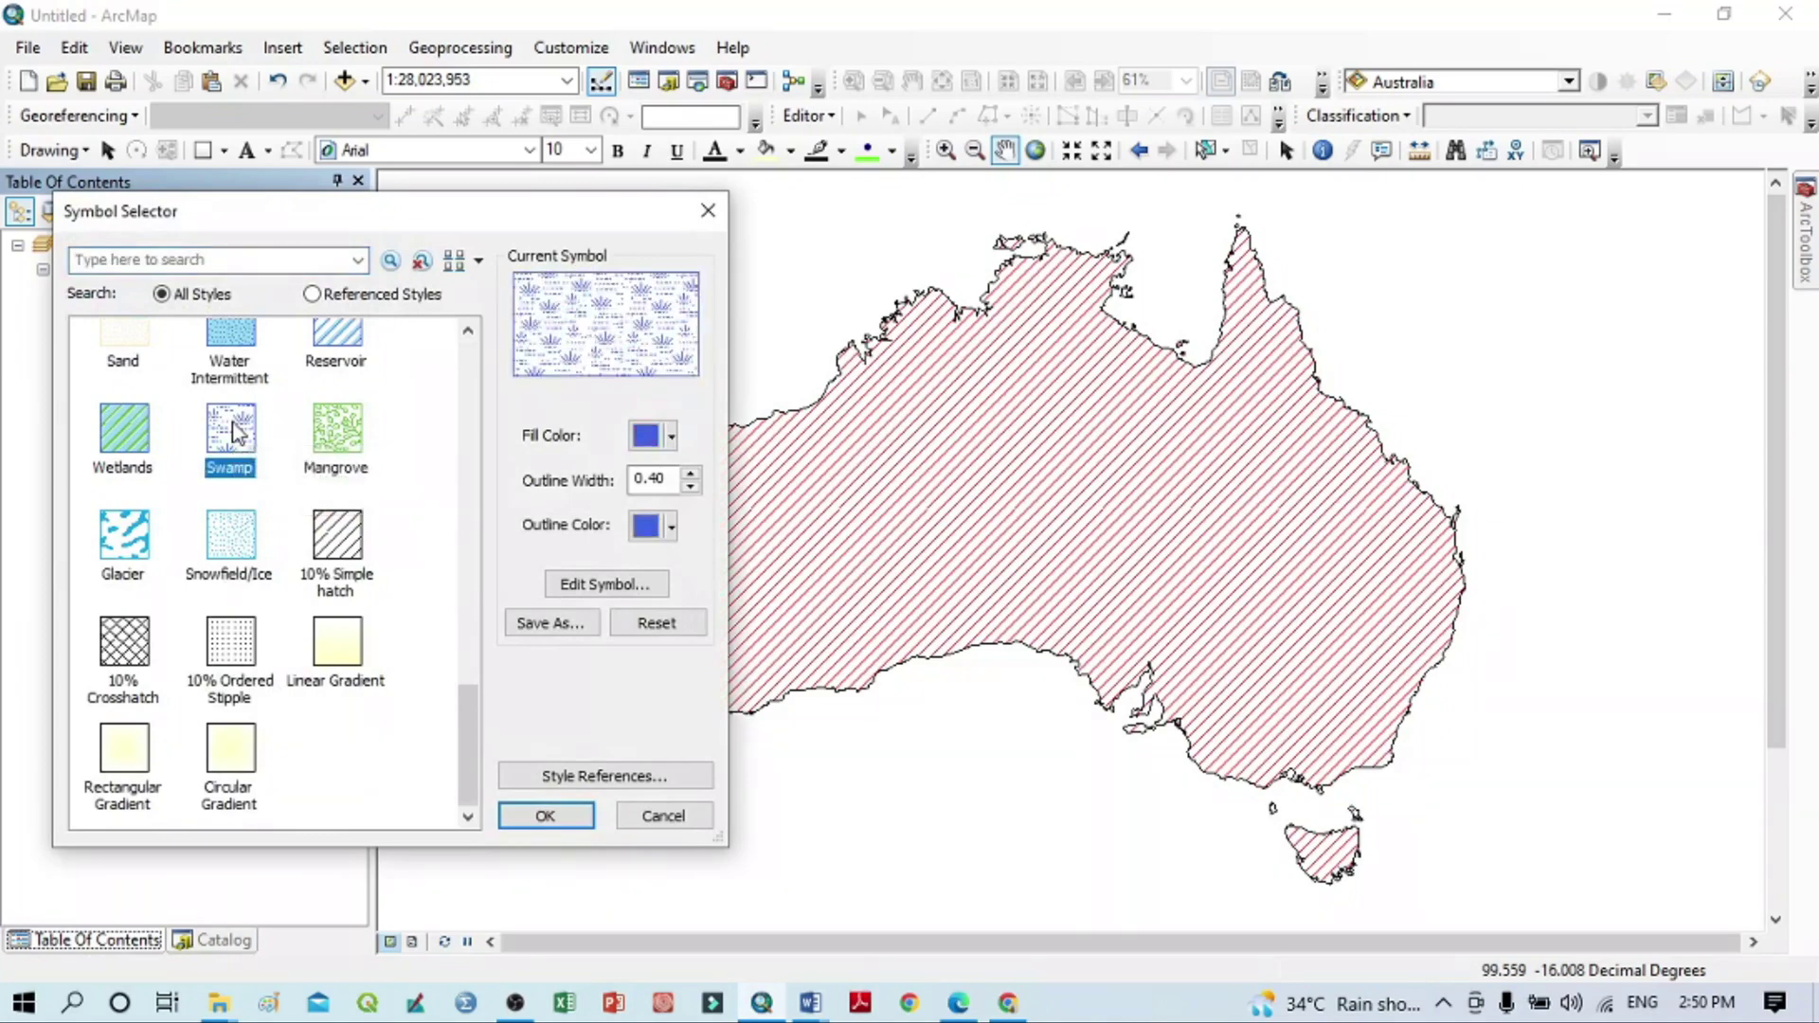
click(546, 819)
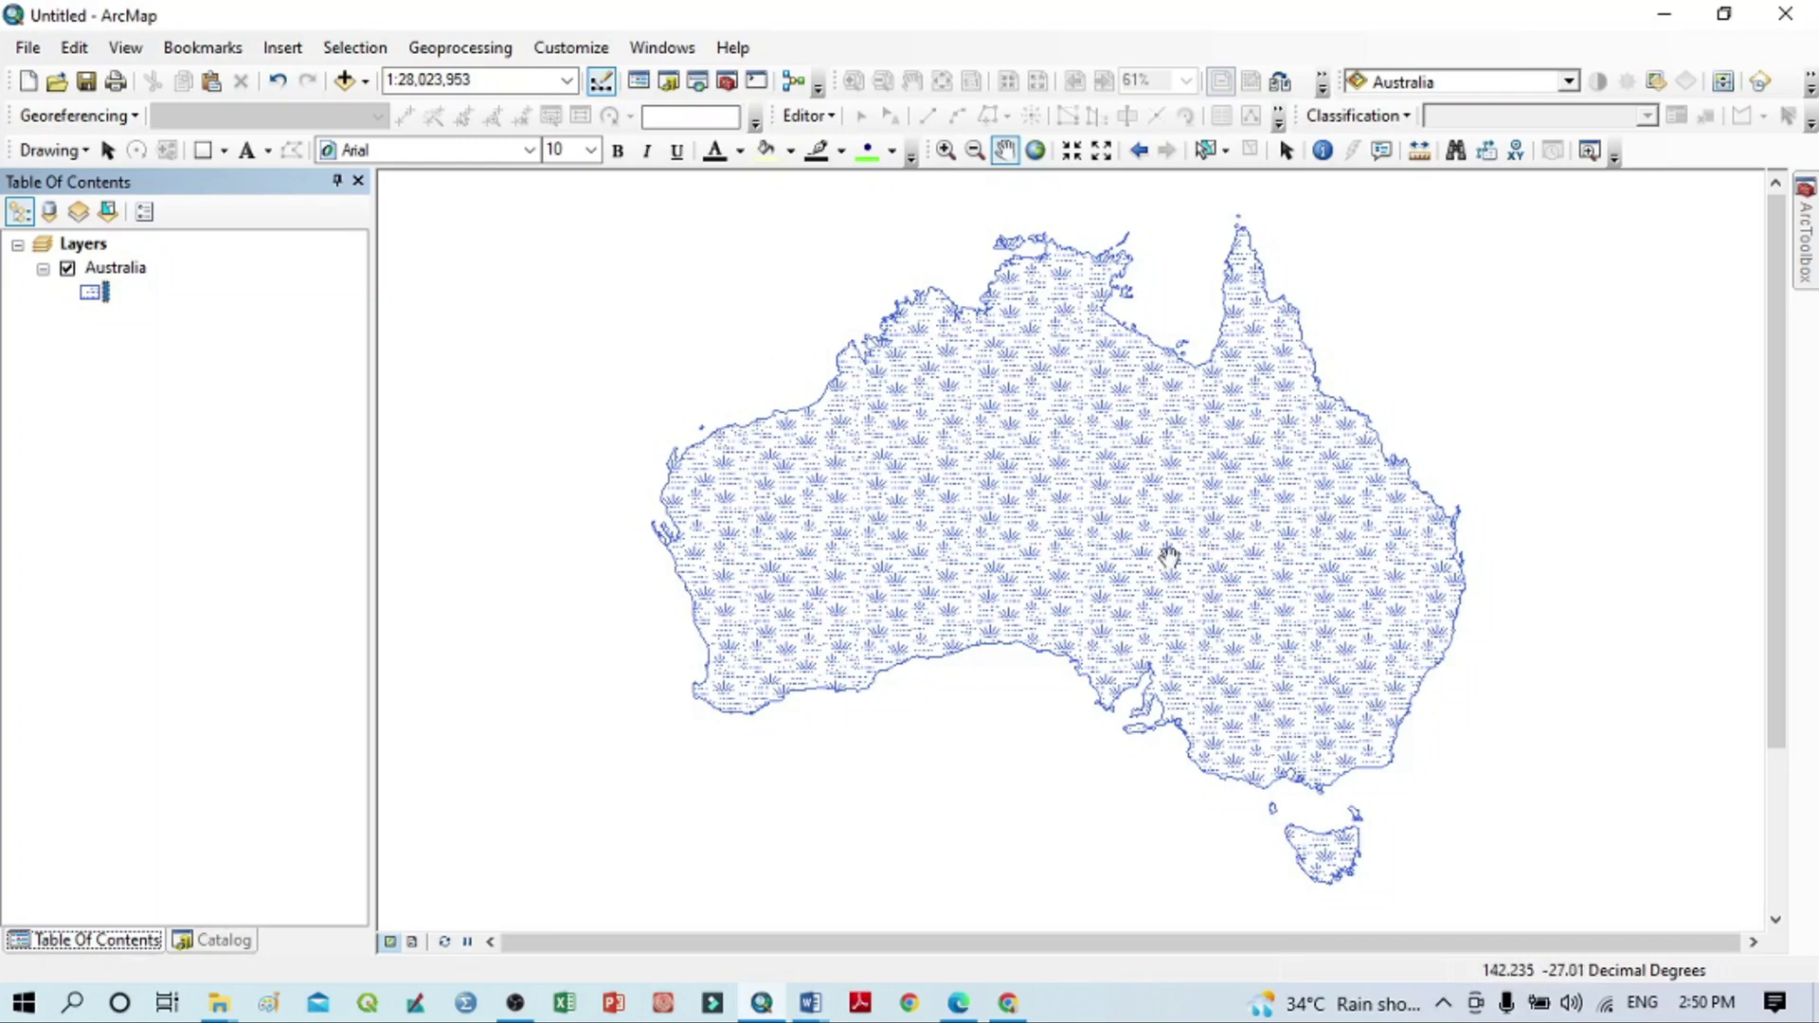
Recolor the Australia layer's Swamp symbol with a magenta fill and a red outline, and set the outline width to 1.
click(93, 297)
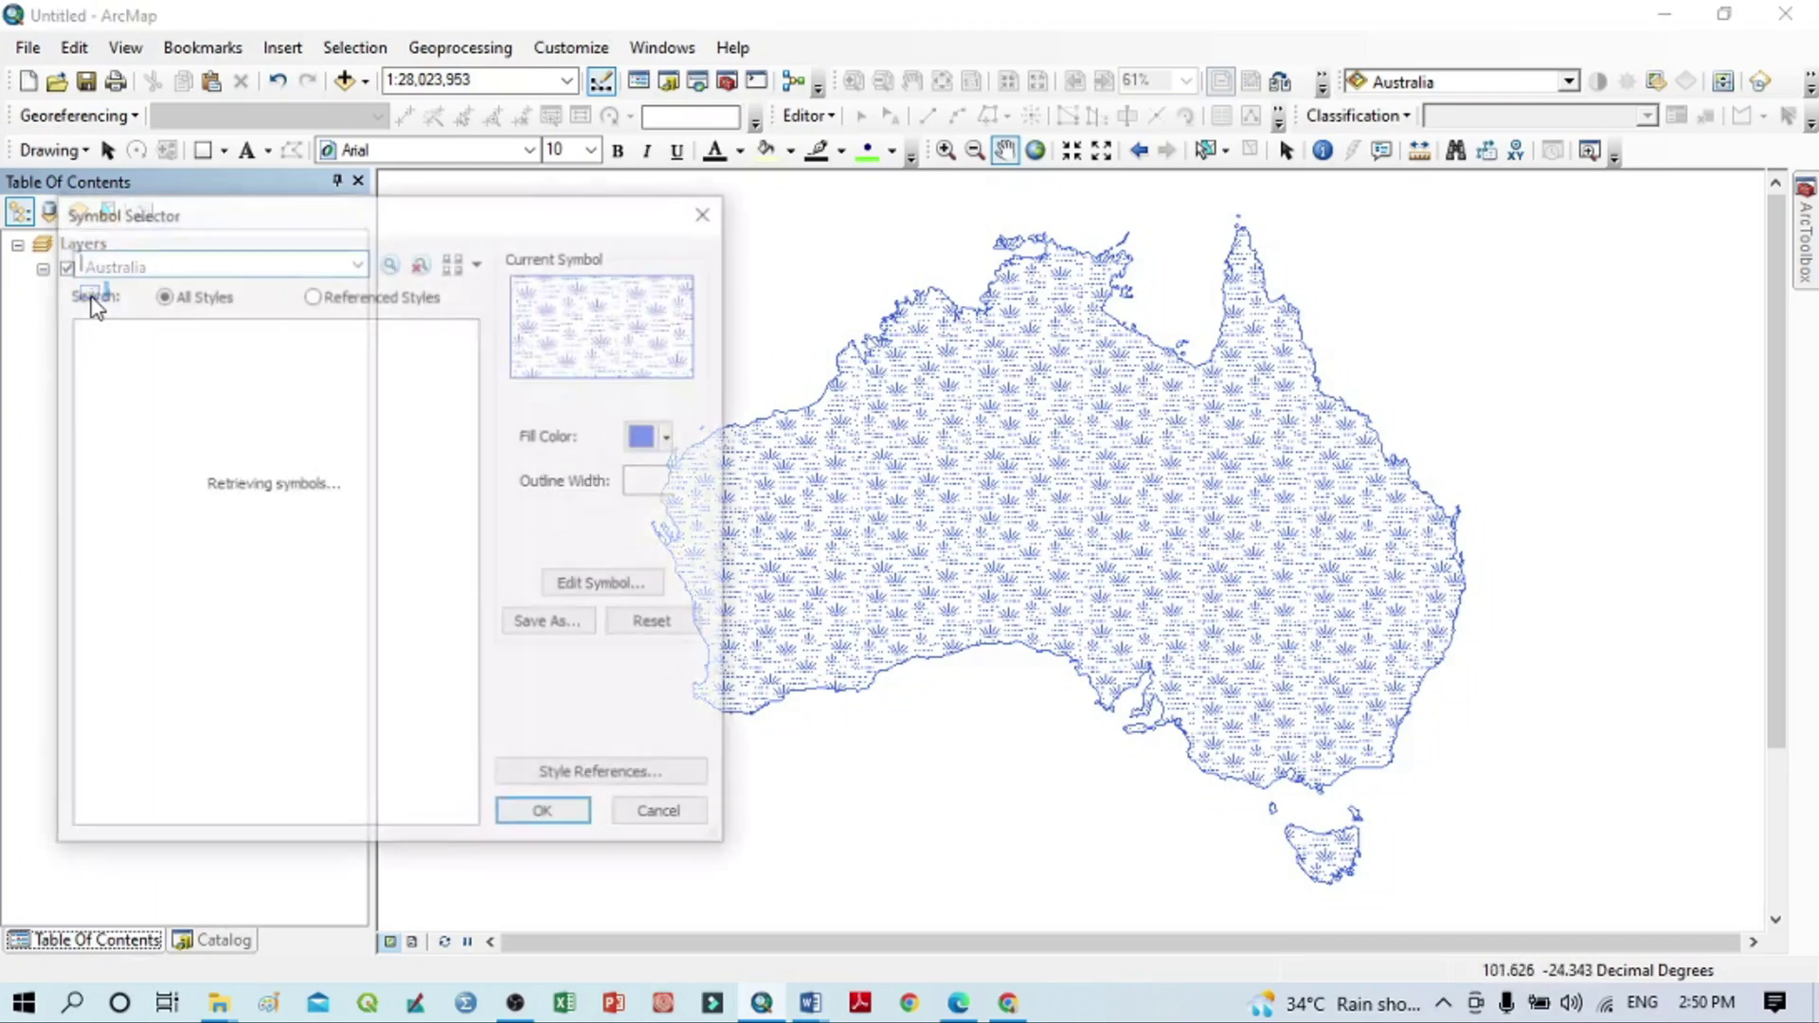
click(672, 439)
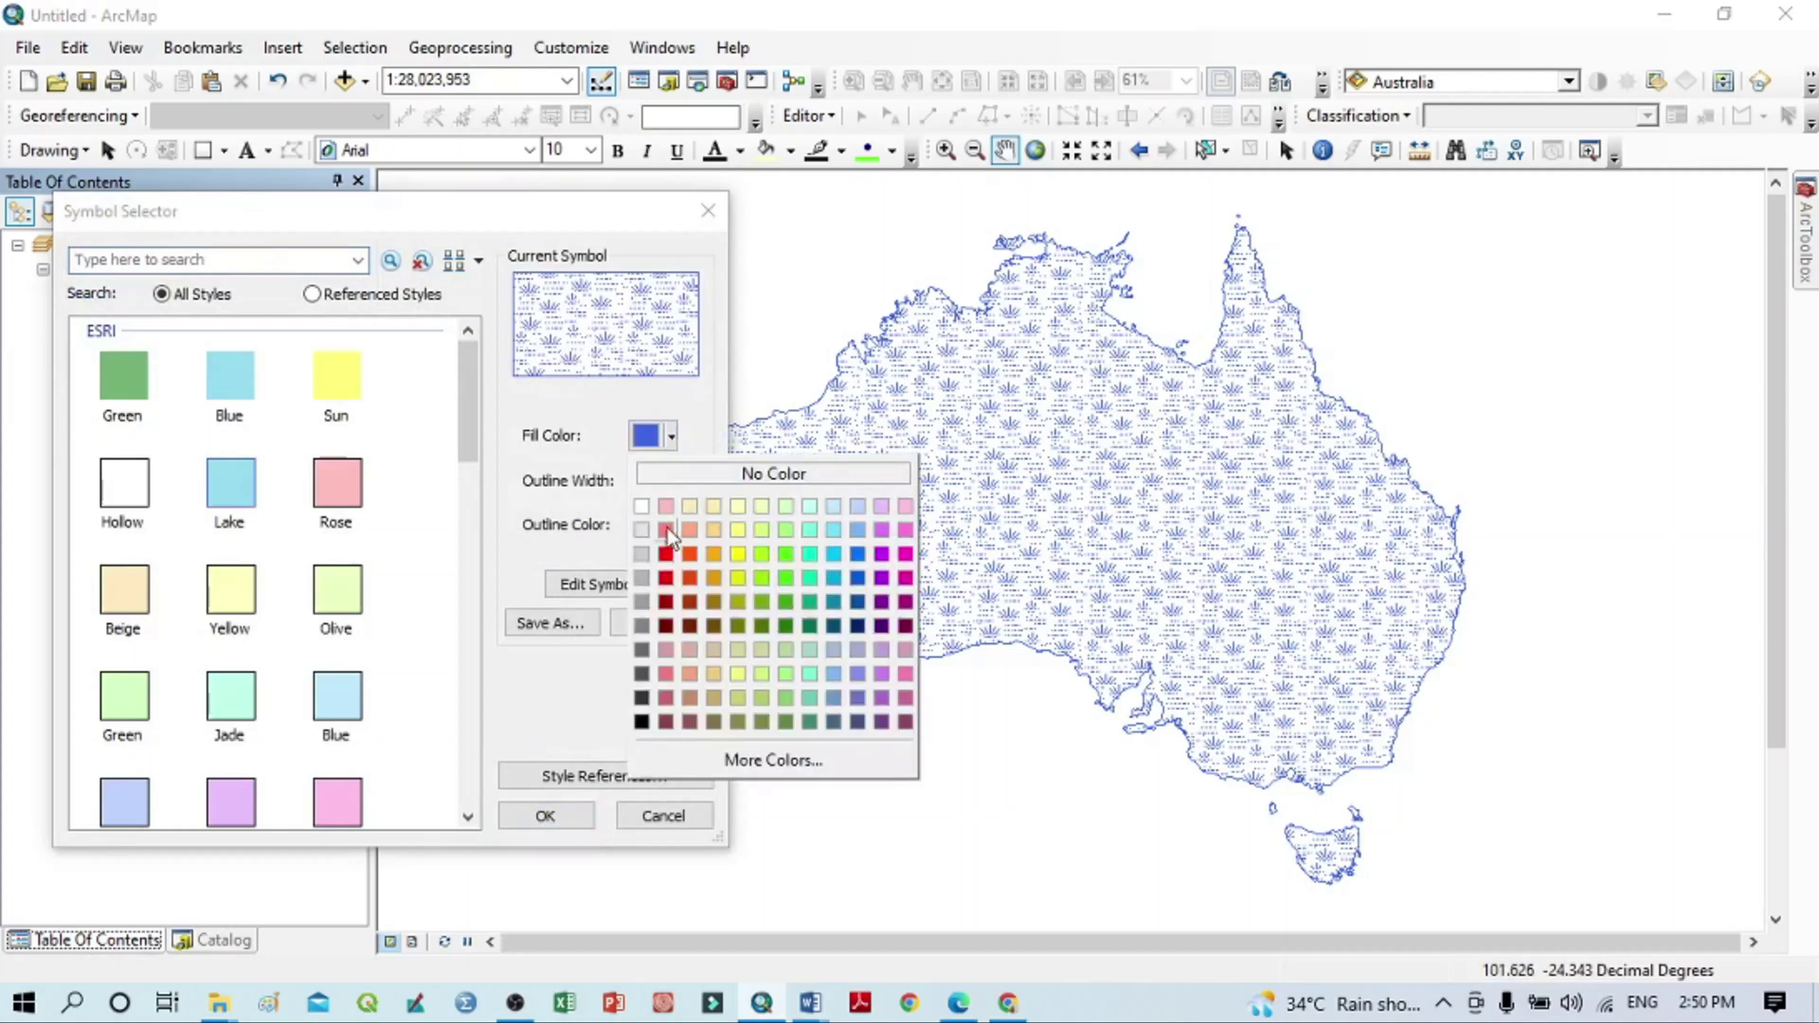
click(911, 588)
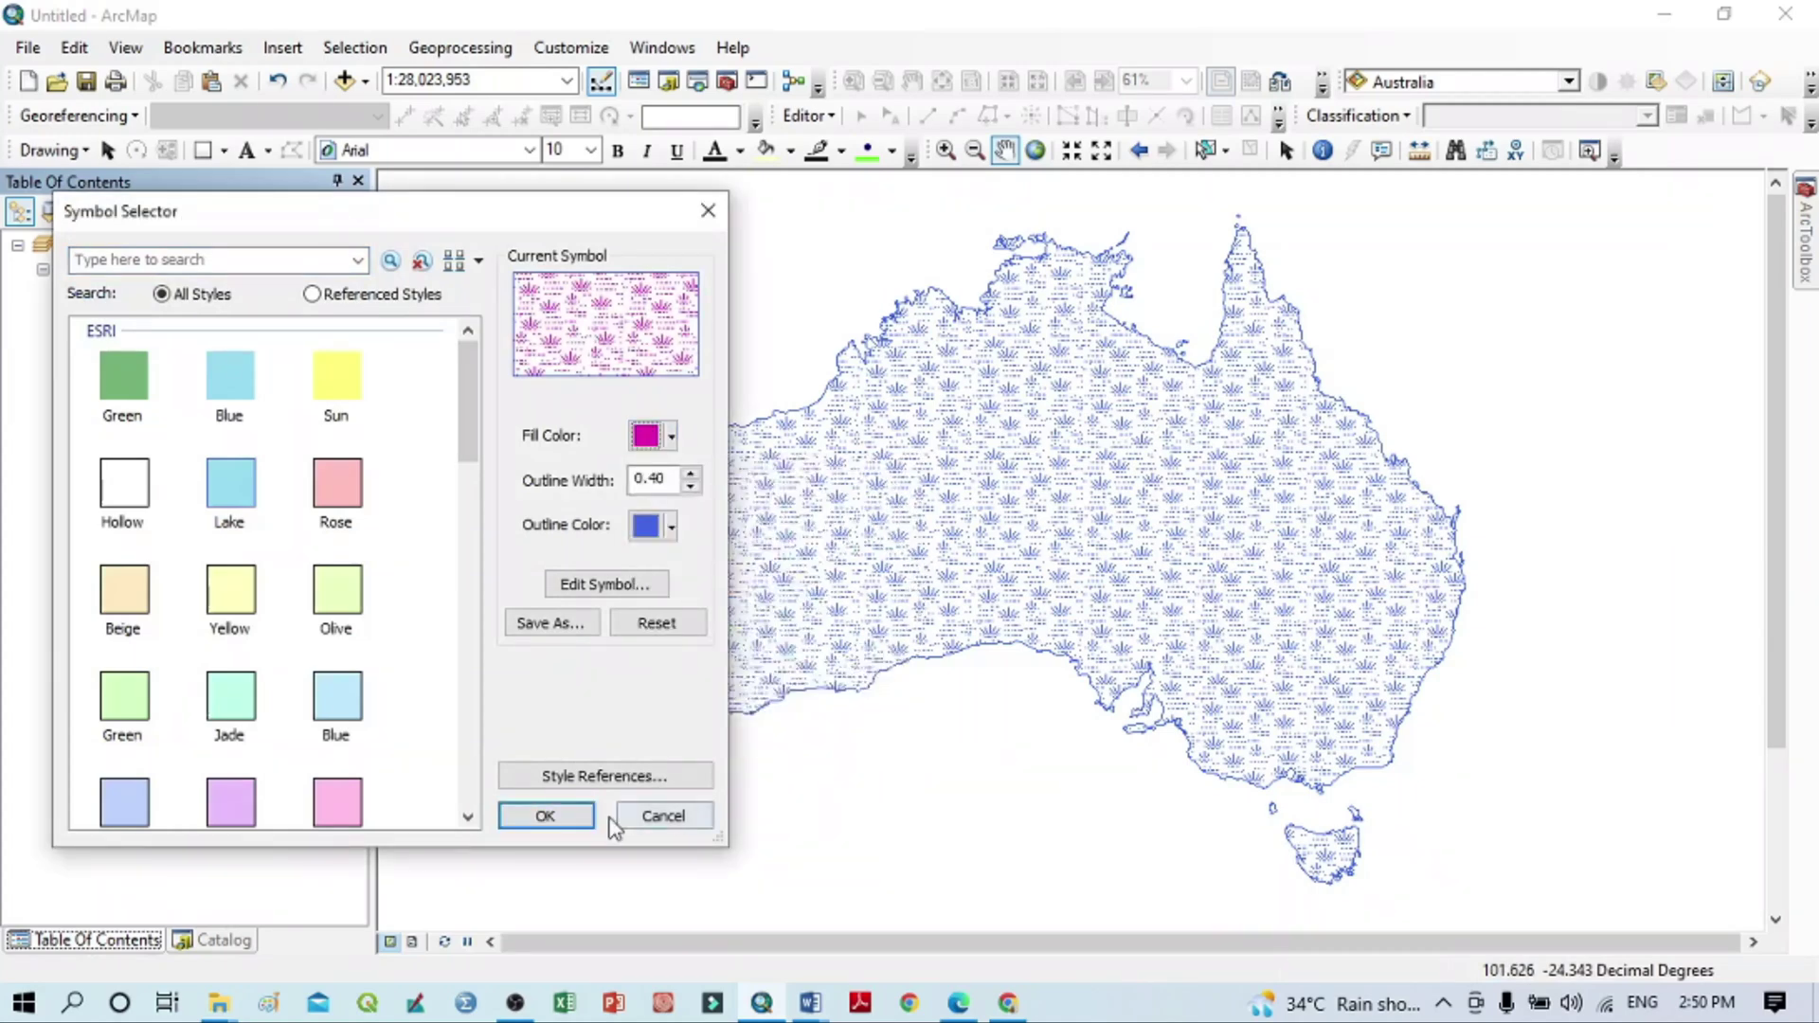
click(671, 528)
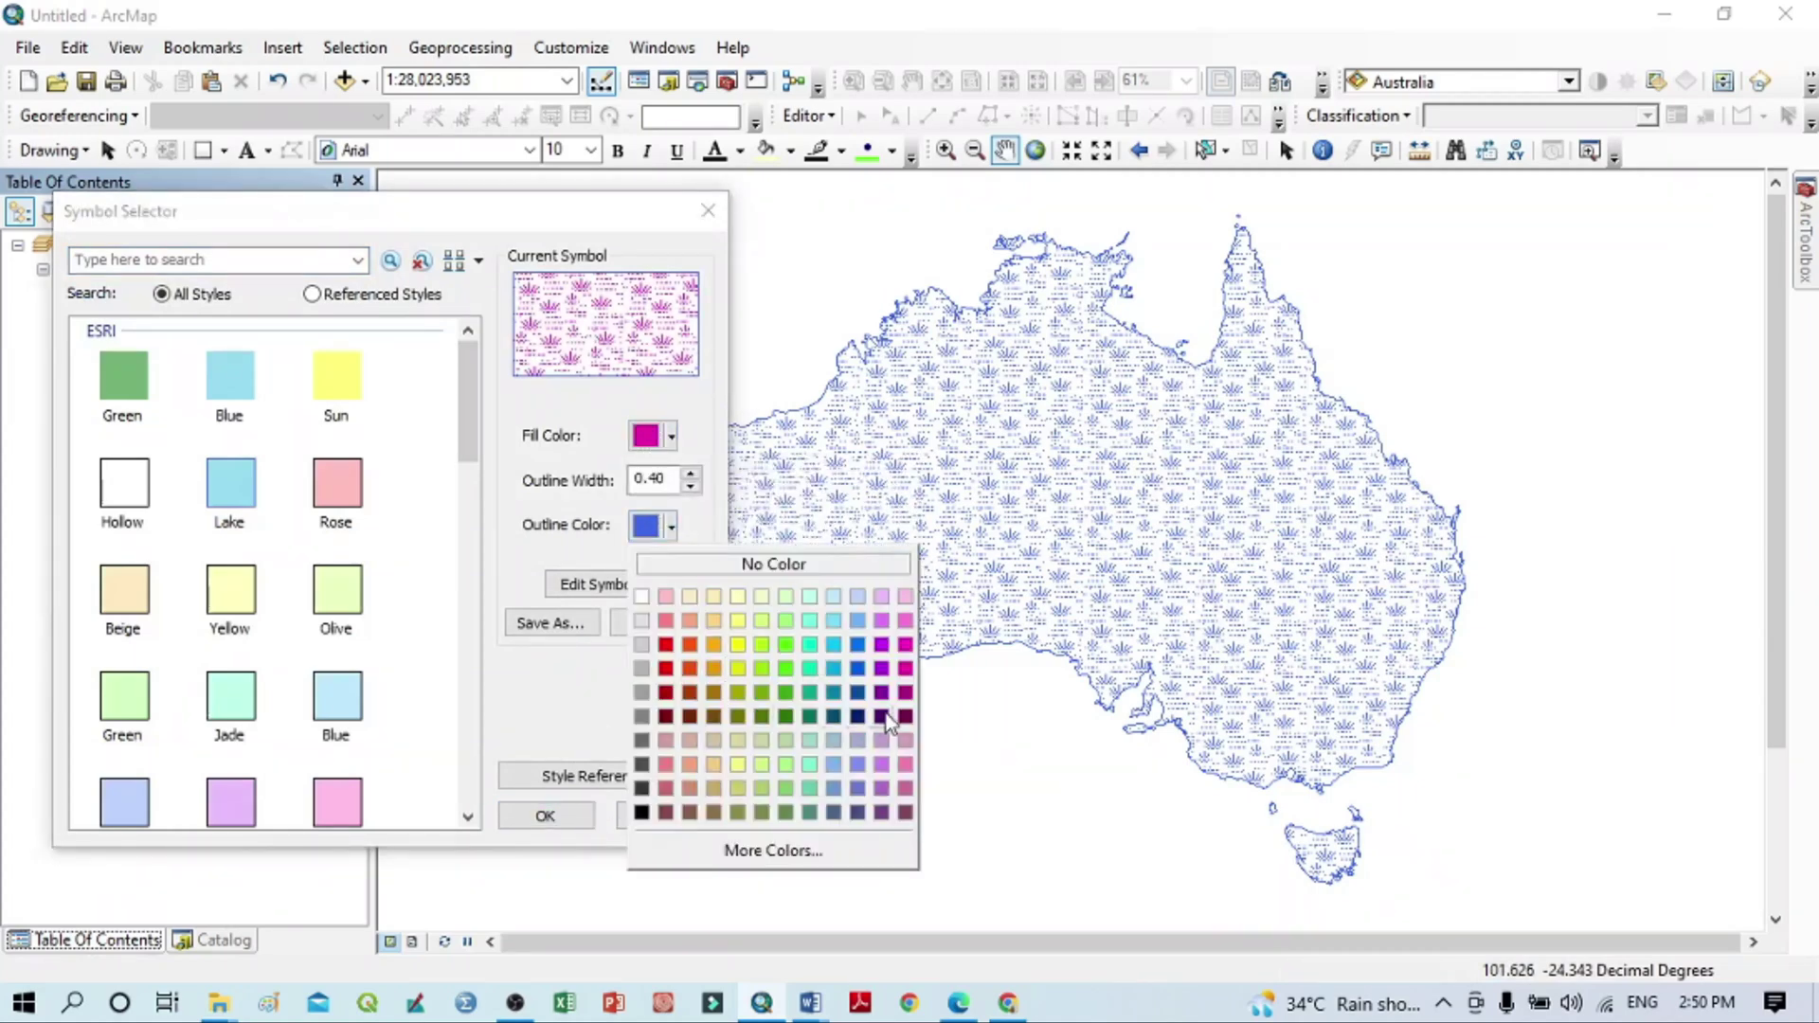
click(666, 647)
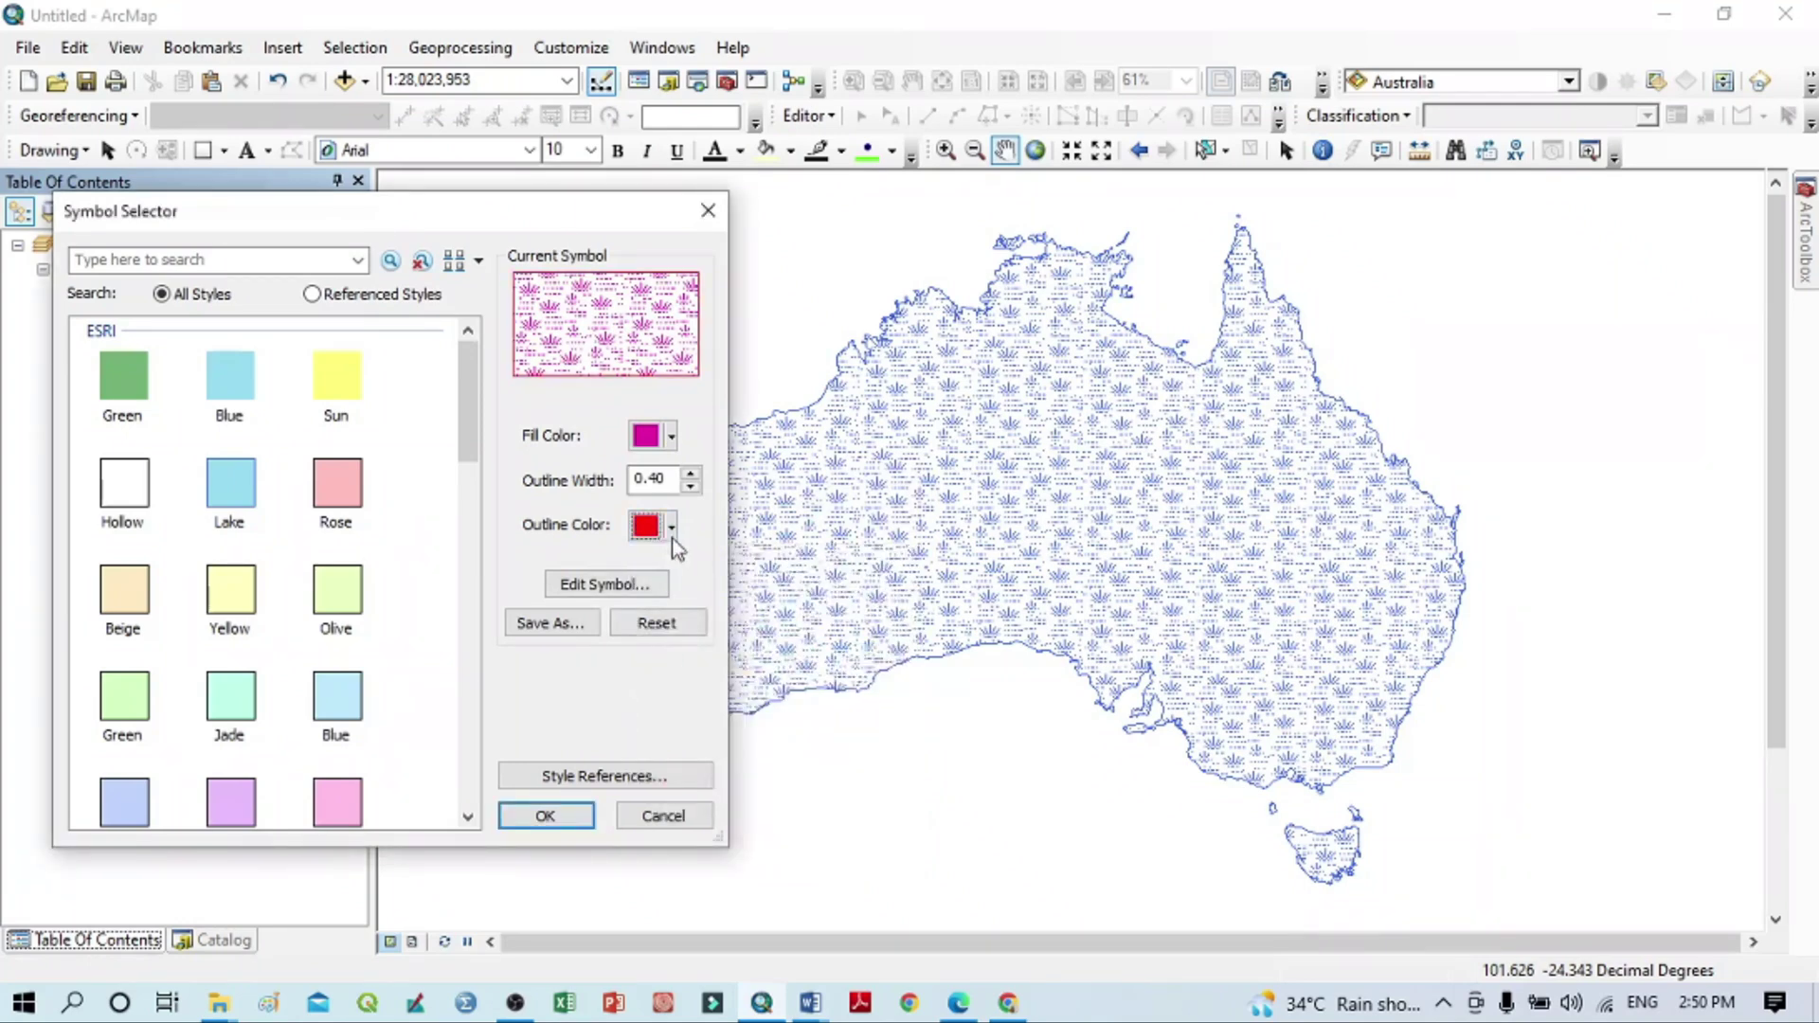
click(692, 475)
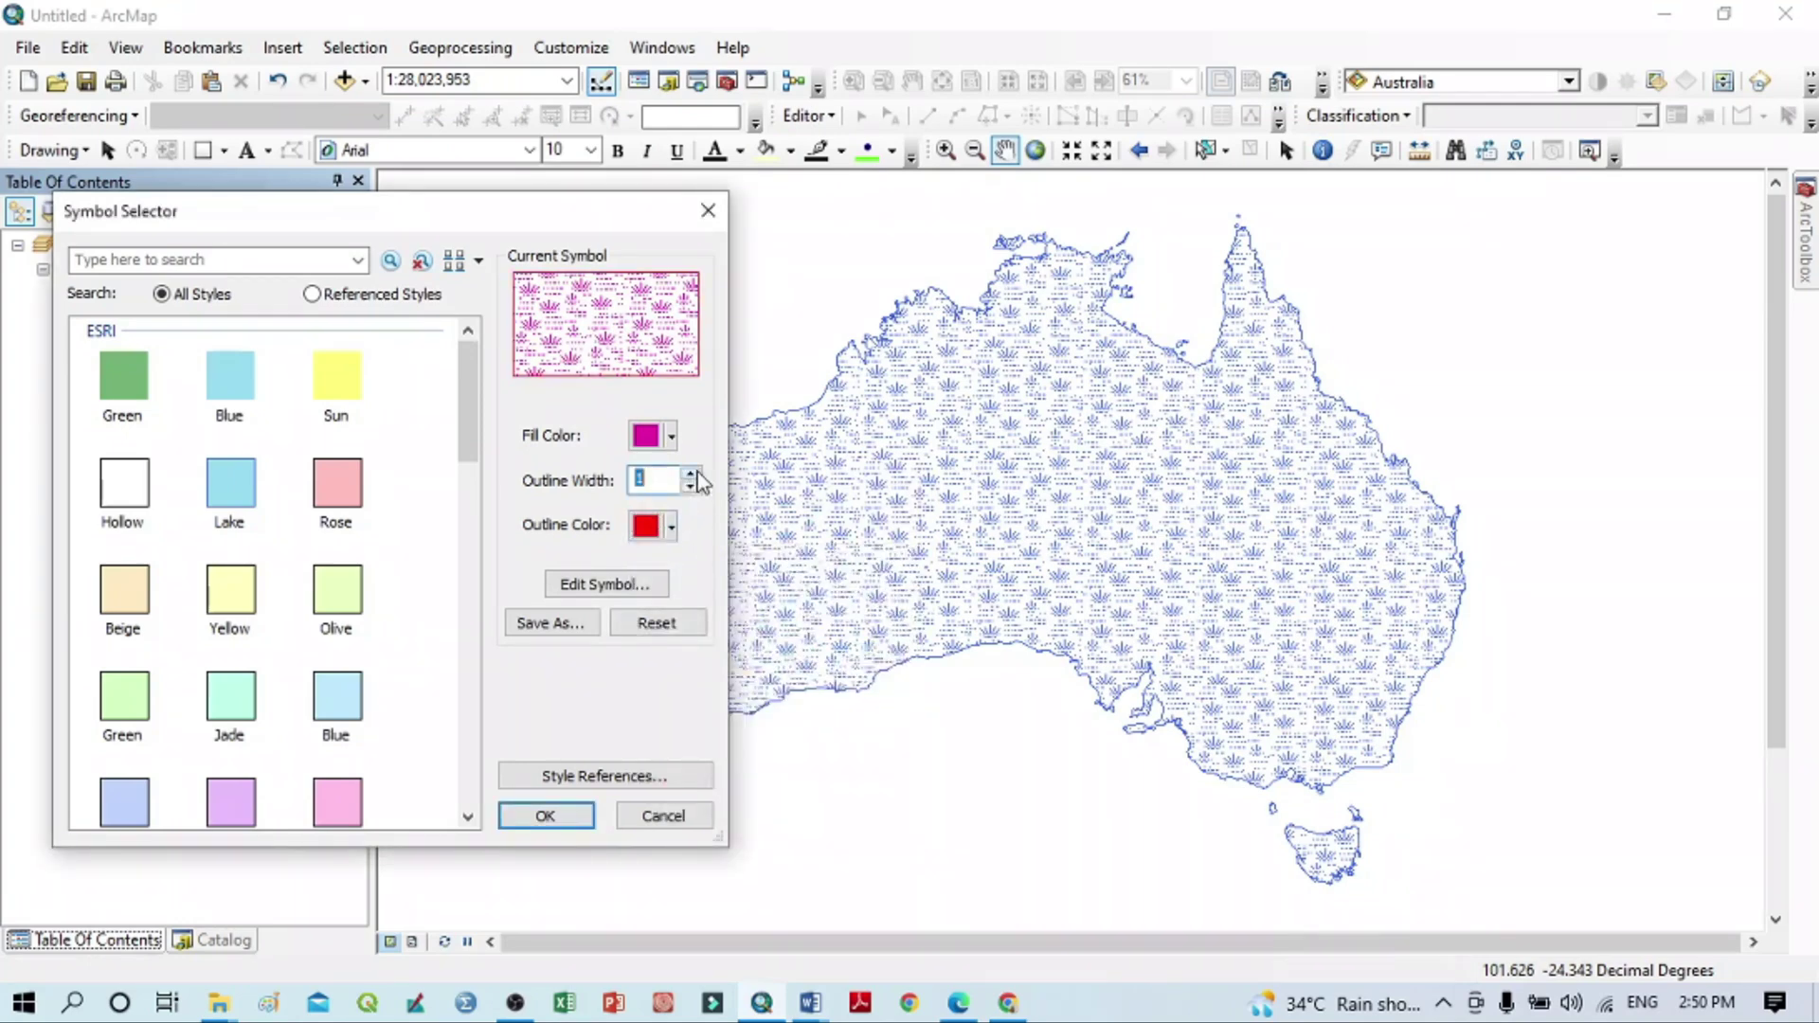
click(574, 817)
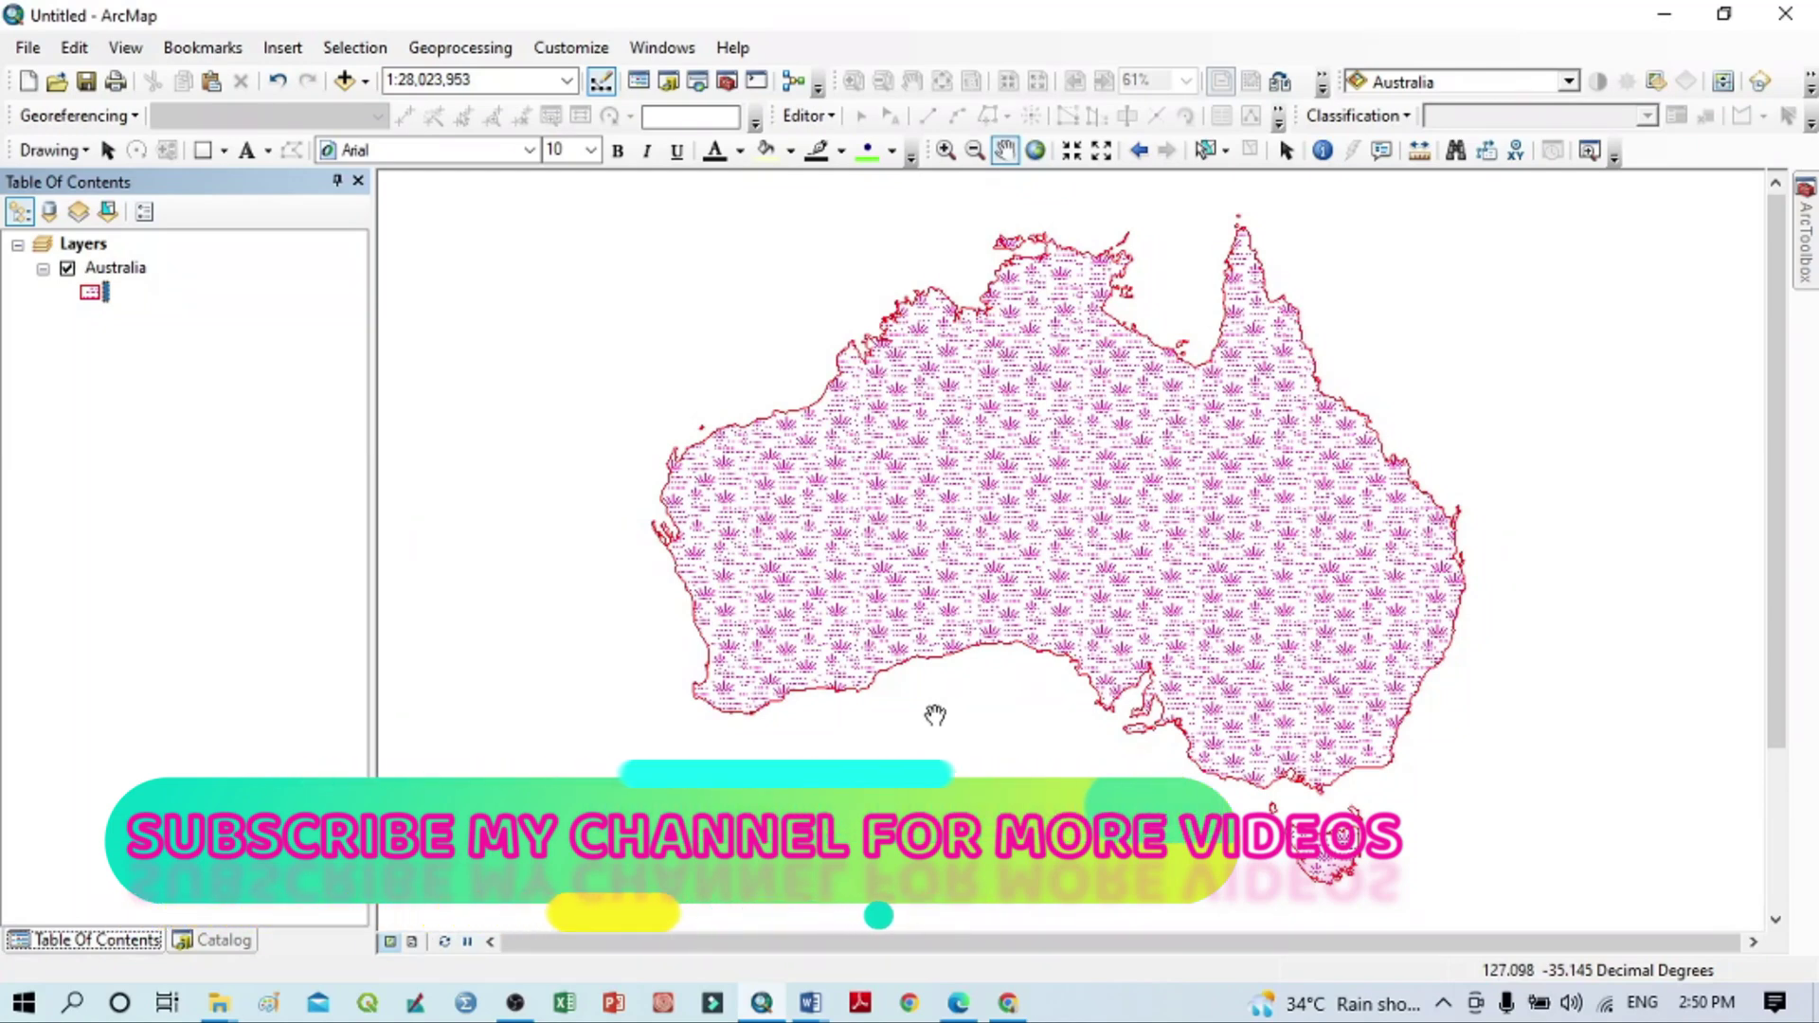
Edit the Australia layer's picture fill symbol, trying a blue background color before applying a light orange one.
click(91, 295)
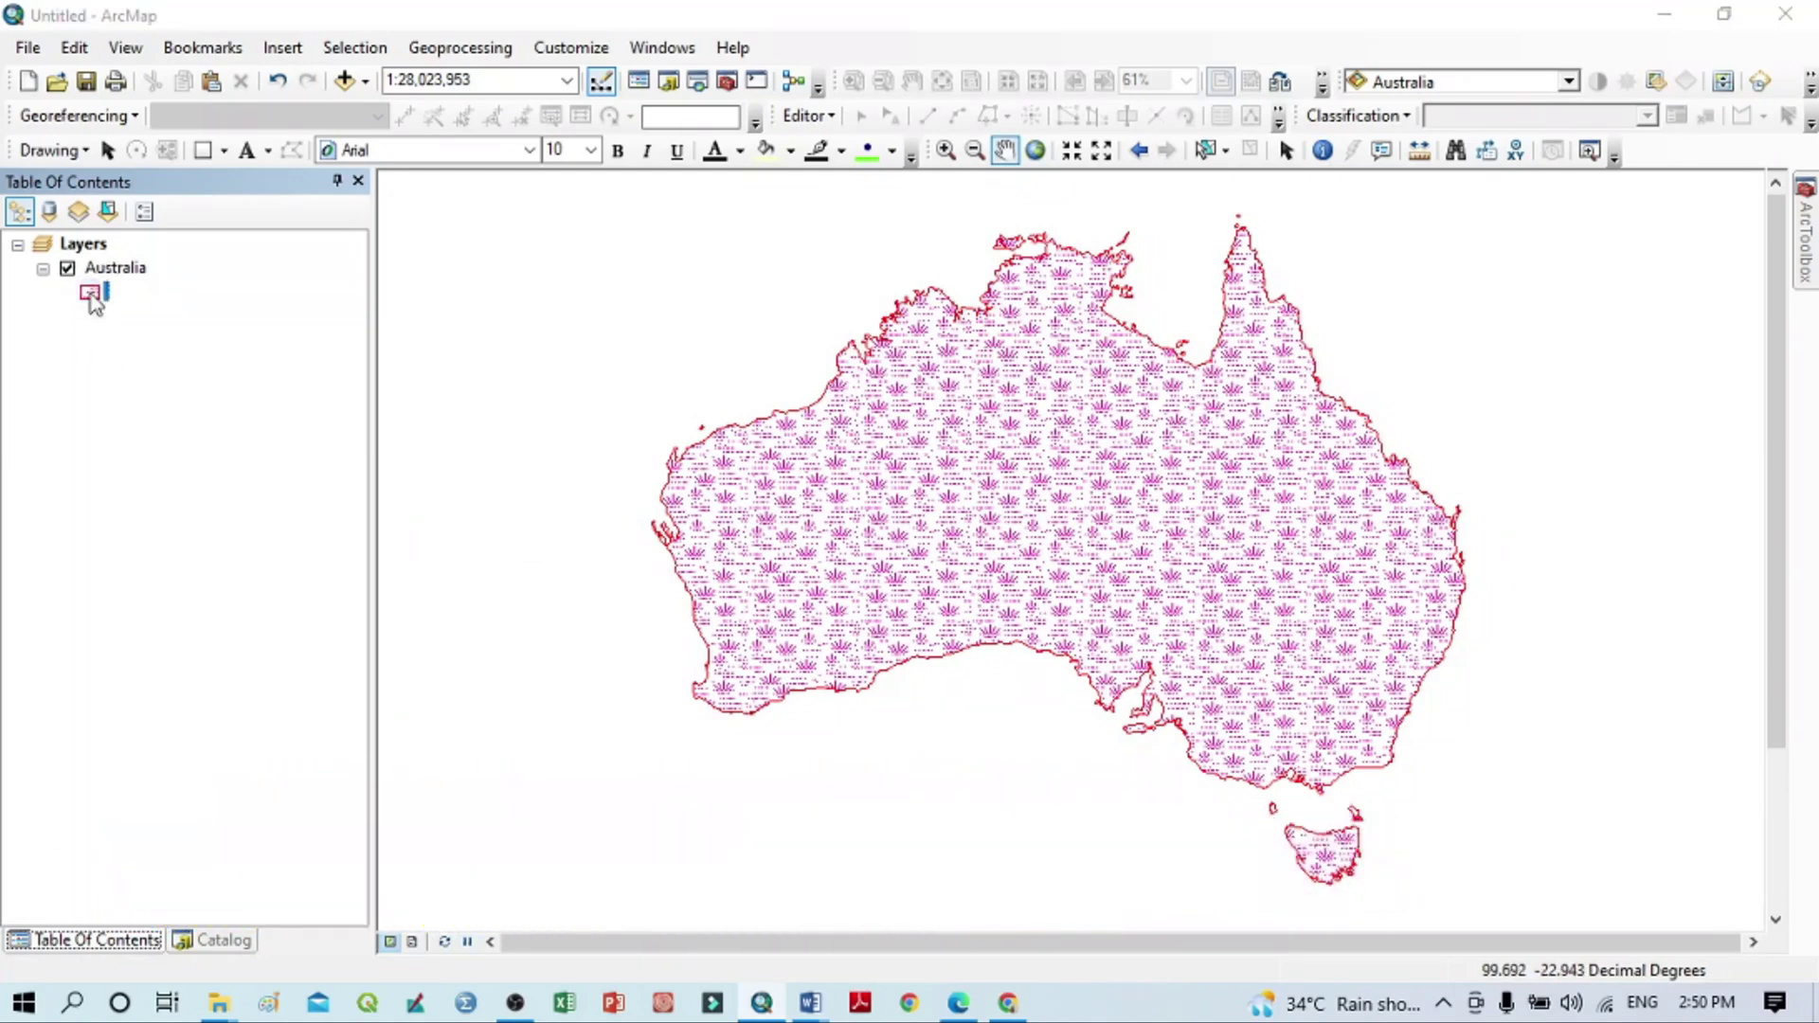
scroll(292, 595, down, 10)
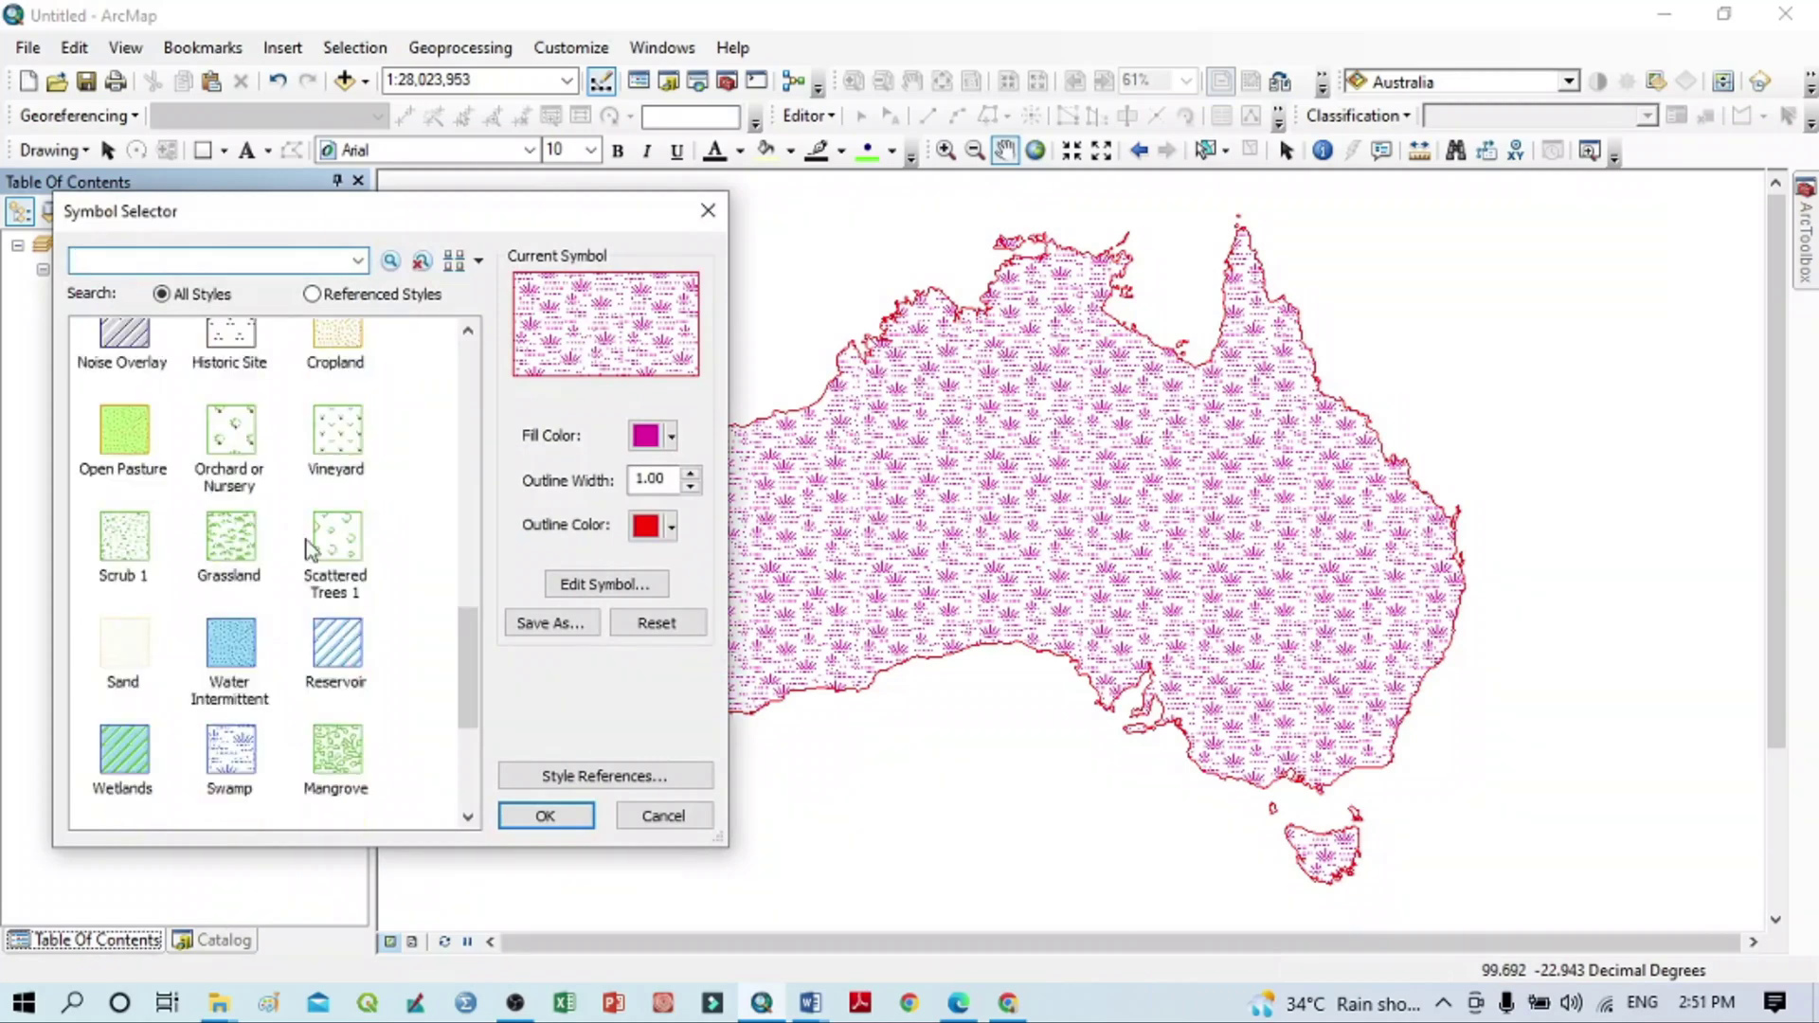
scroll(284, 606, down, 3)
scroll(230, 630, up, 15)
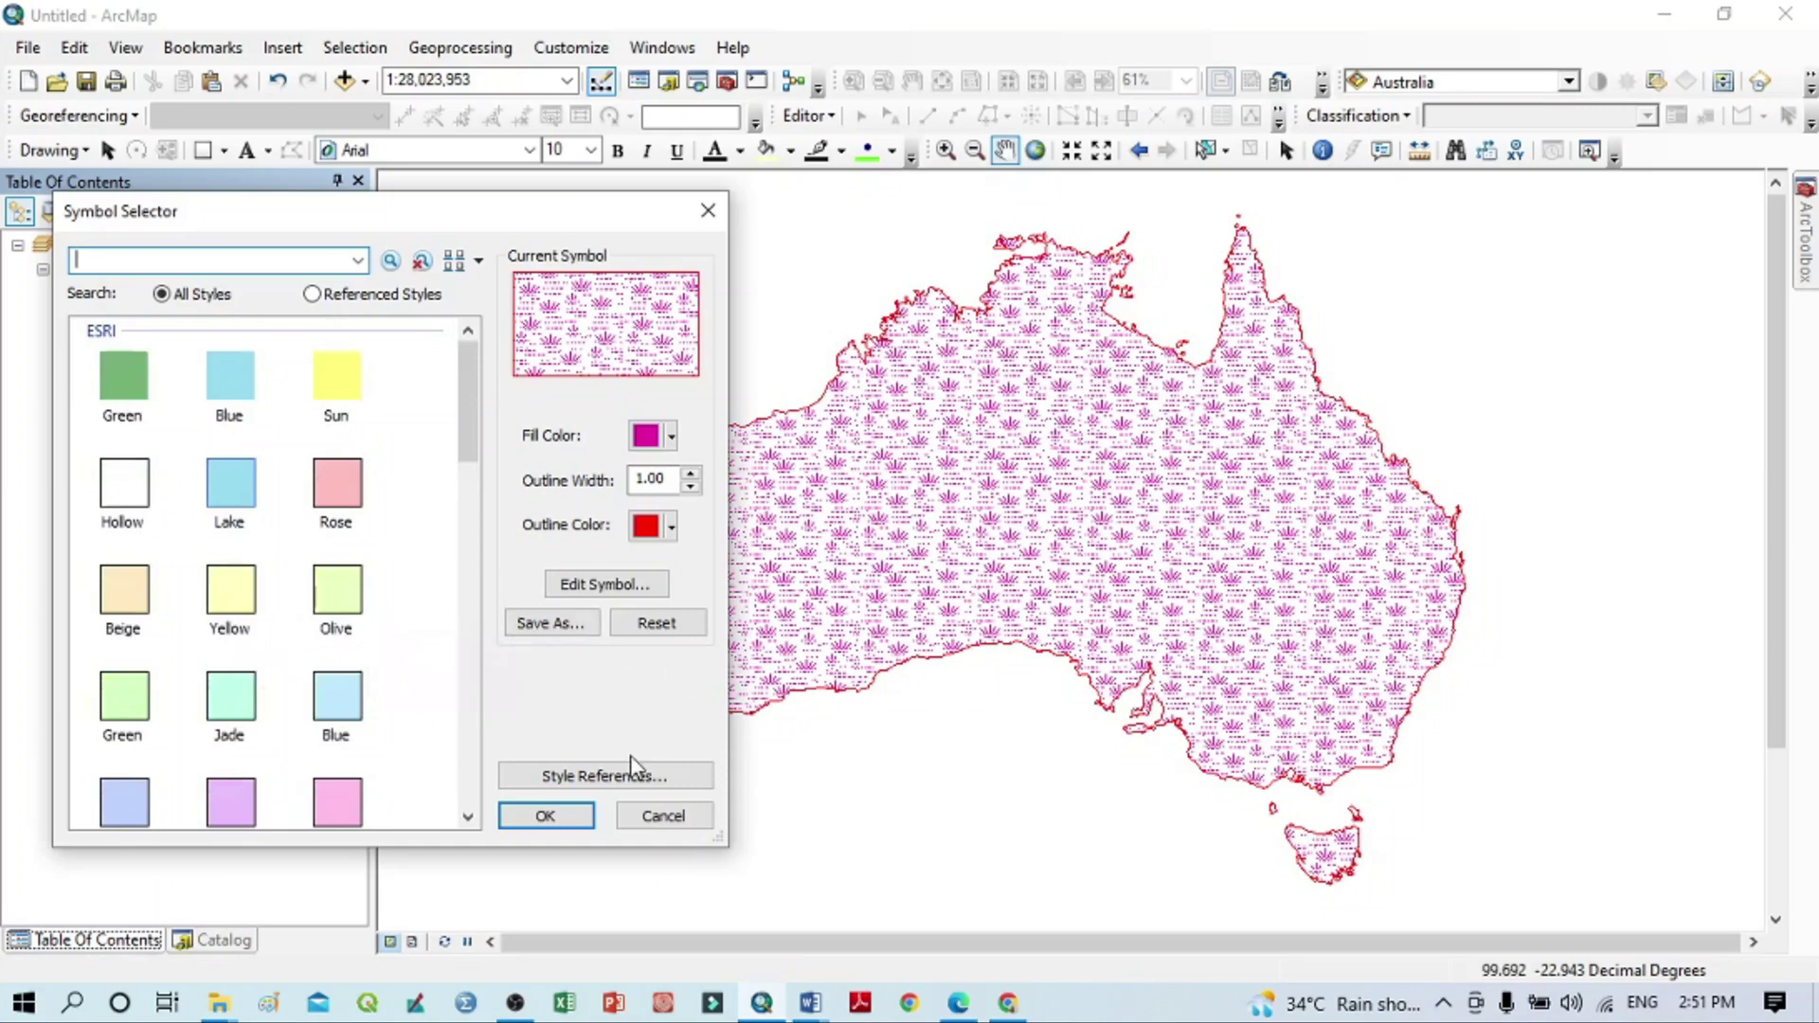
drag(508, 212, 452, 214)
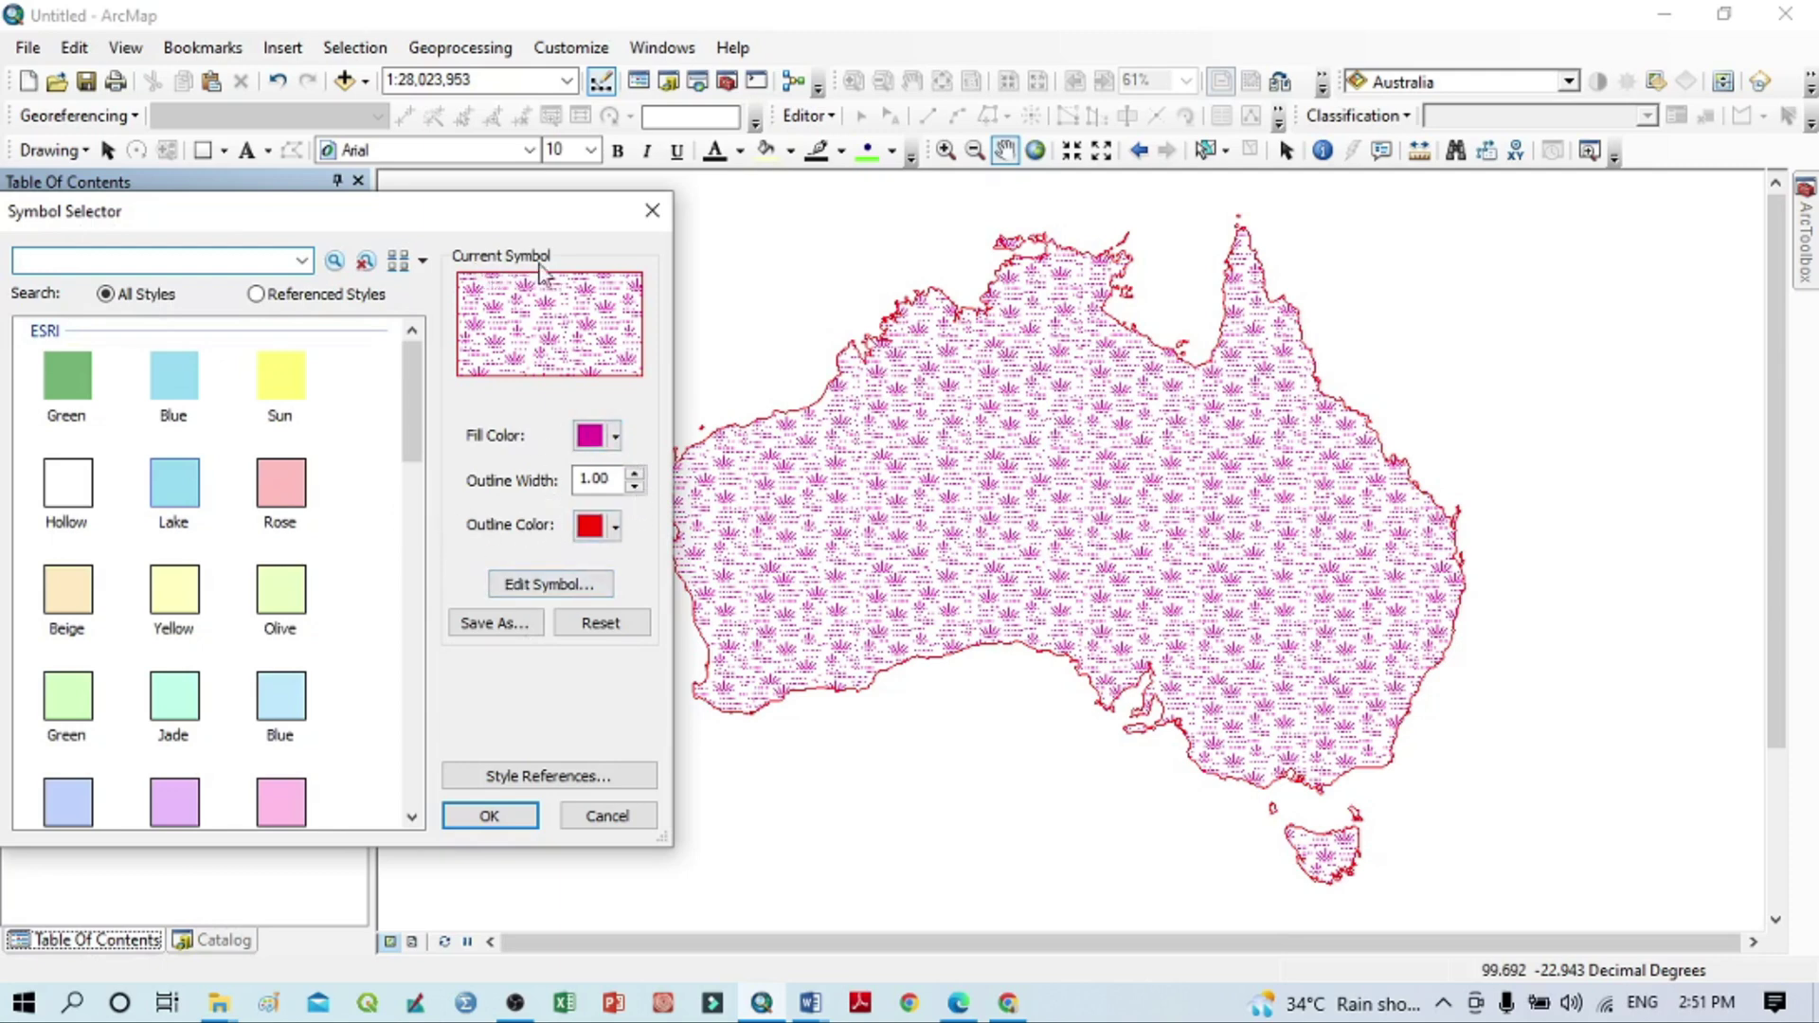
click(551, 588)
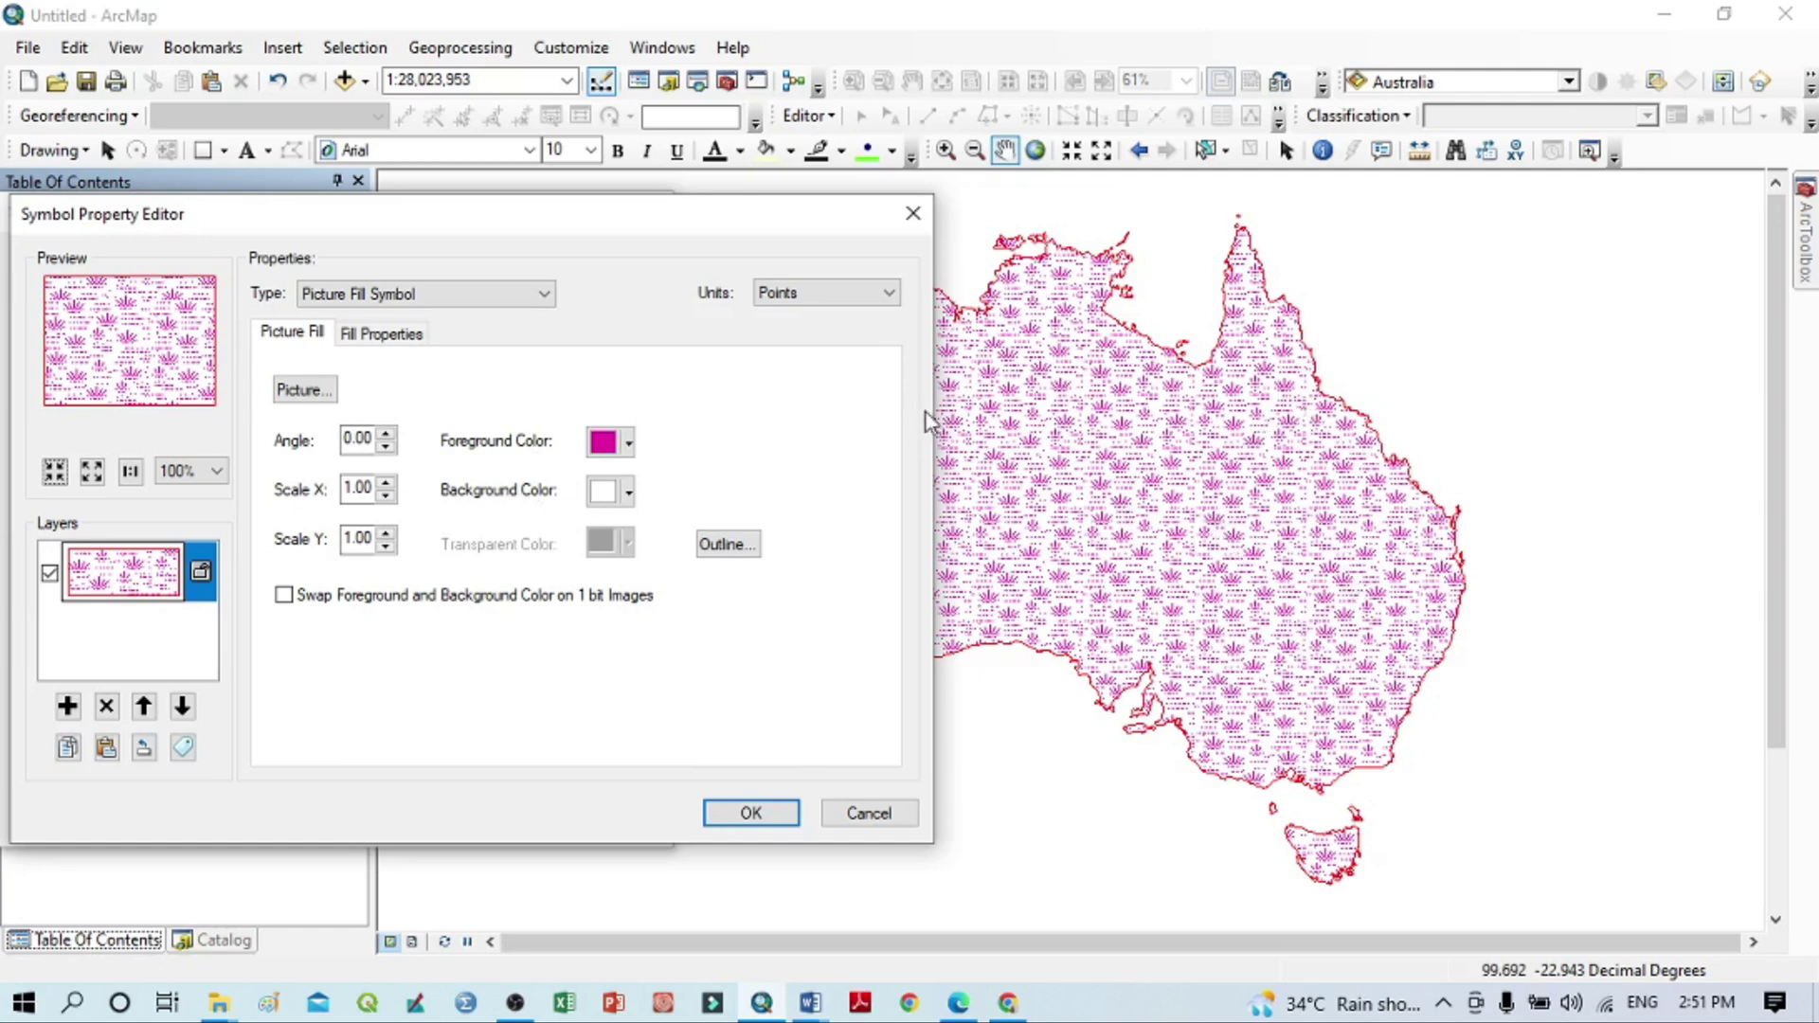
click(628, 492)
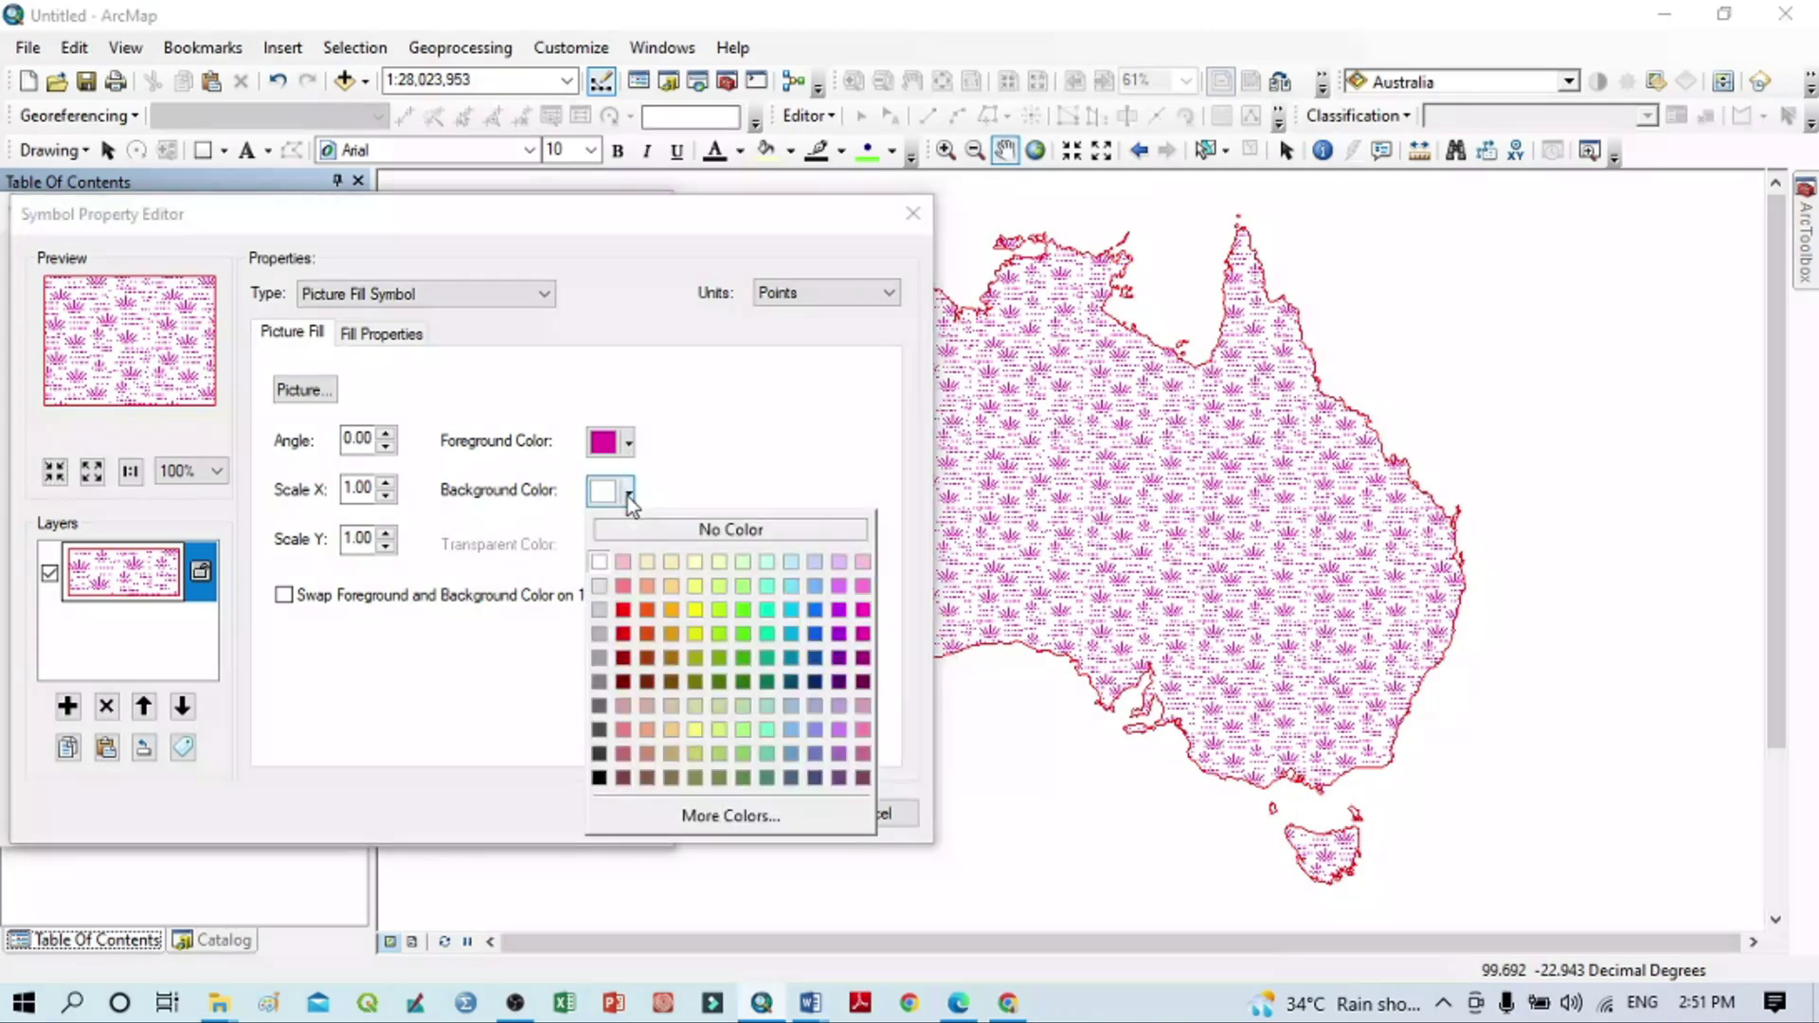
click(814, 610)
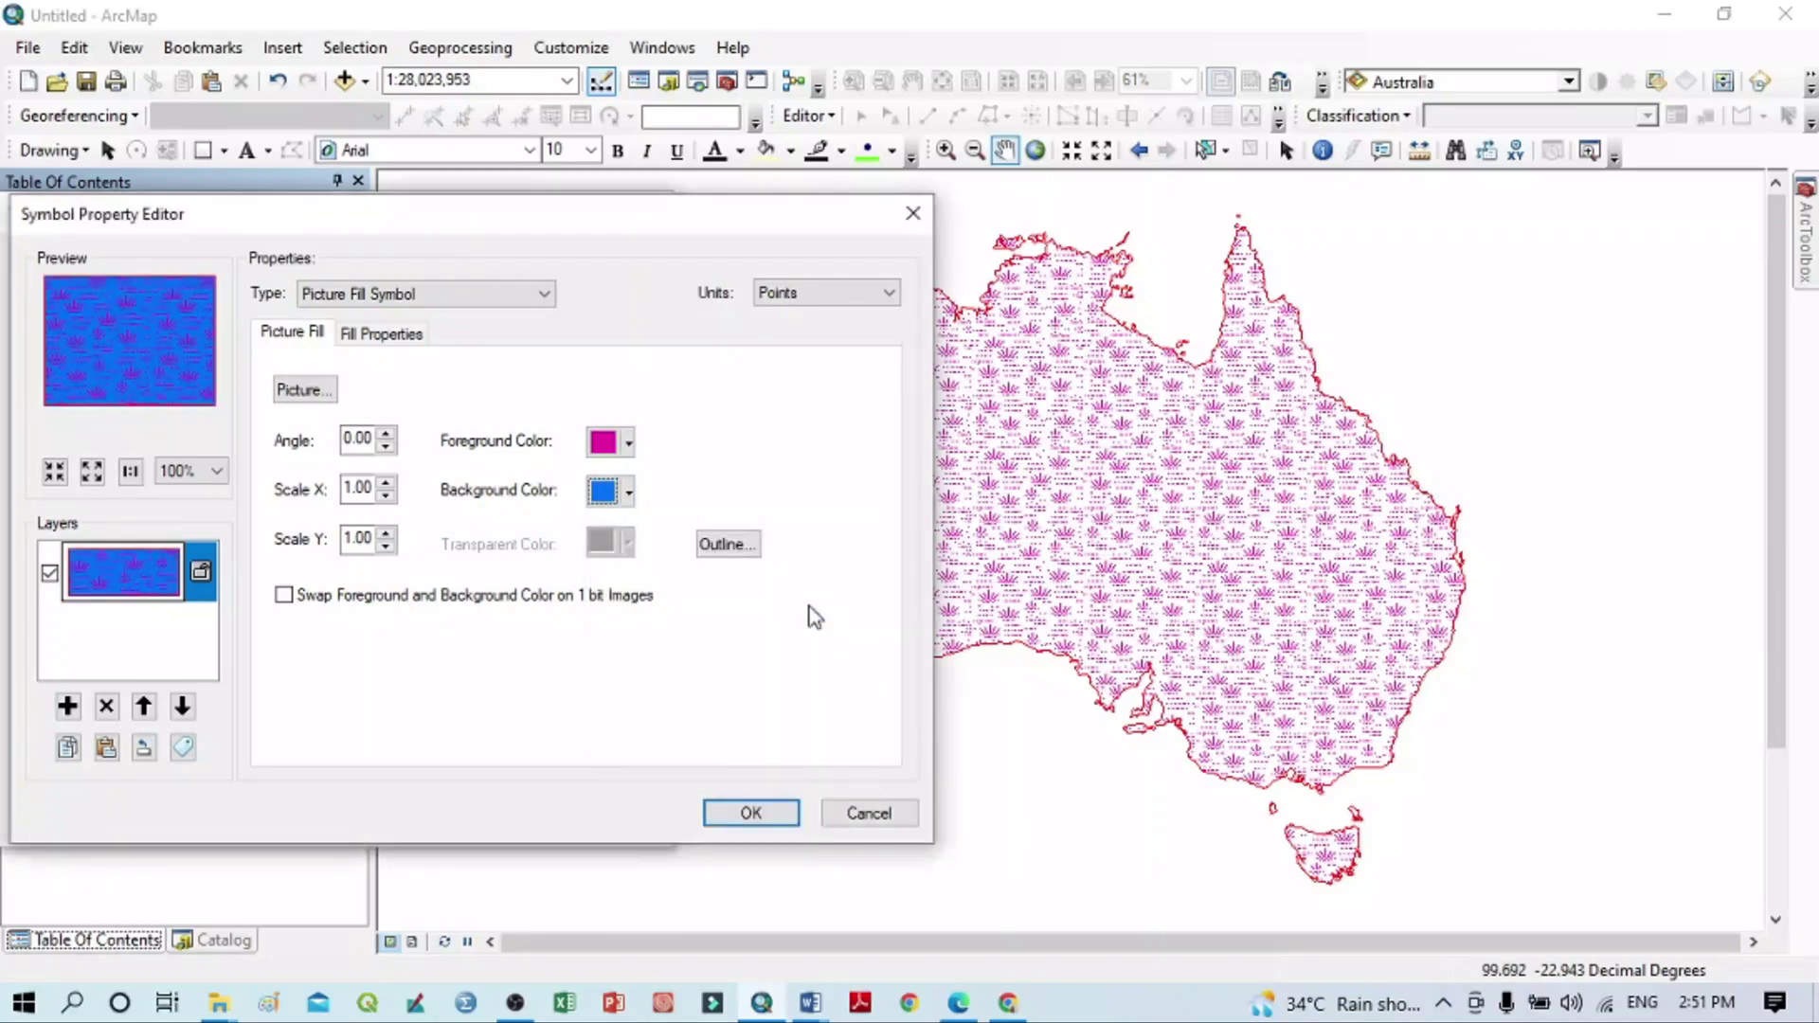
click(629, 491)
click(648, 585)
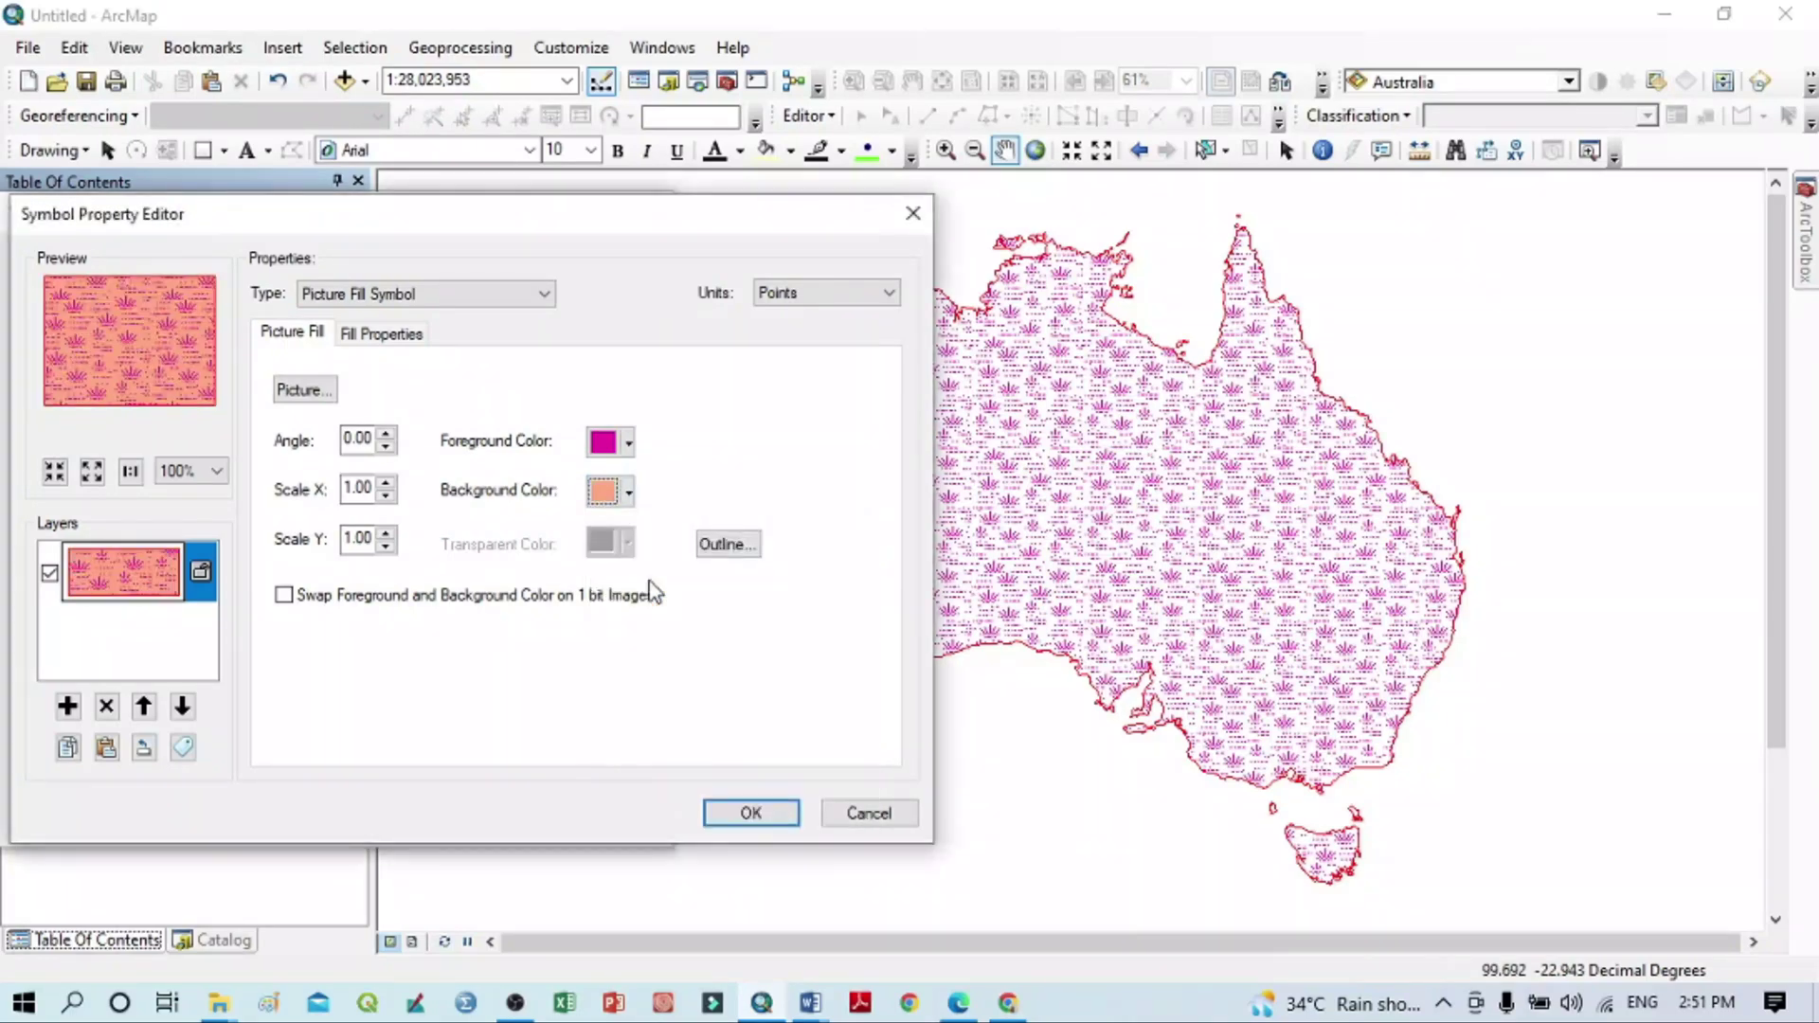
click(750, 815)
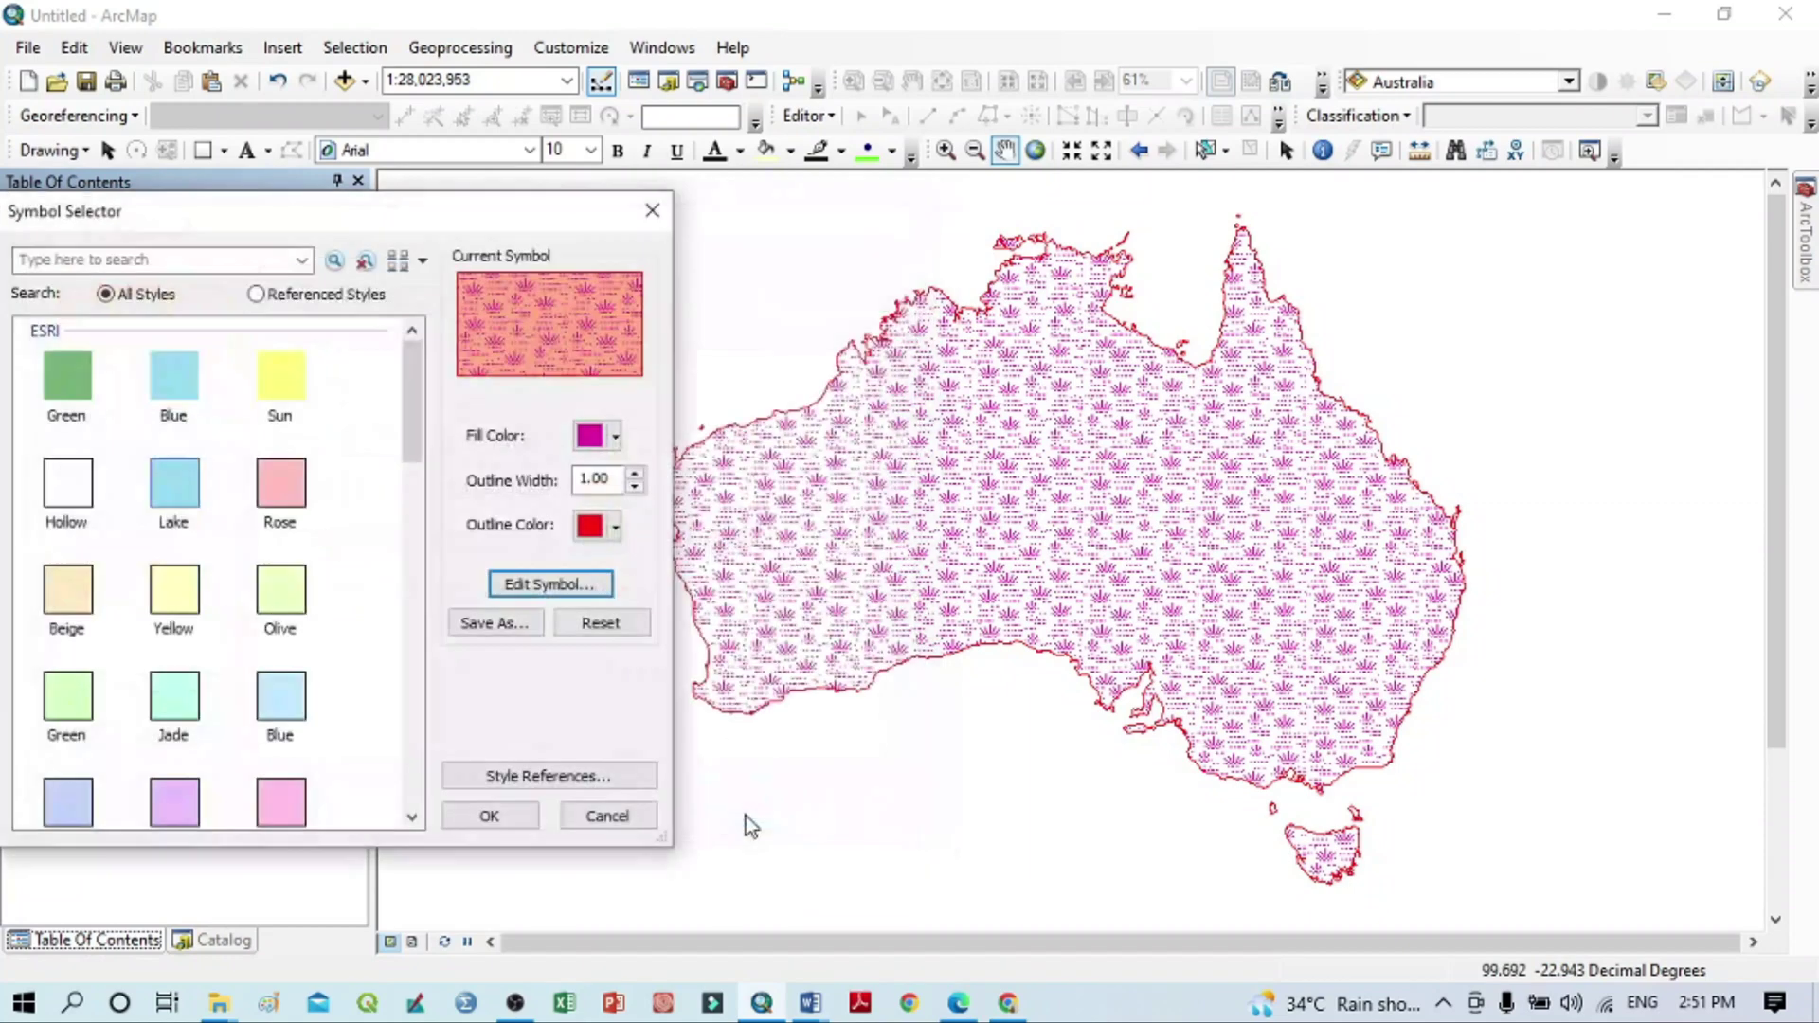
click(491, 817)
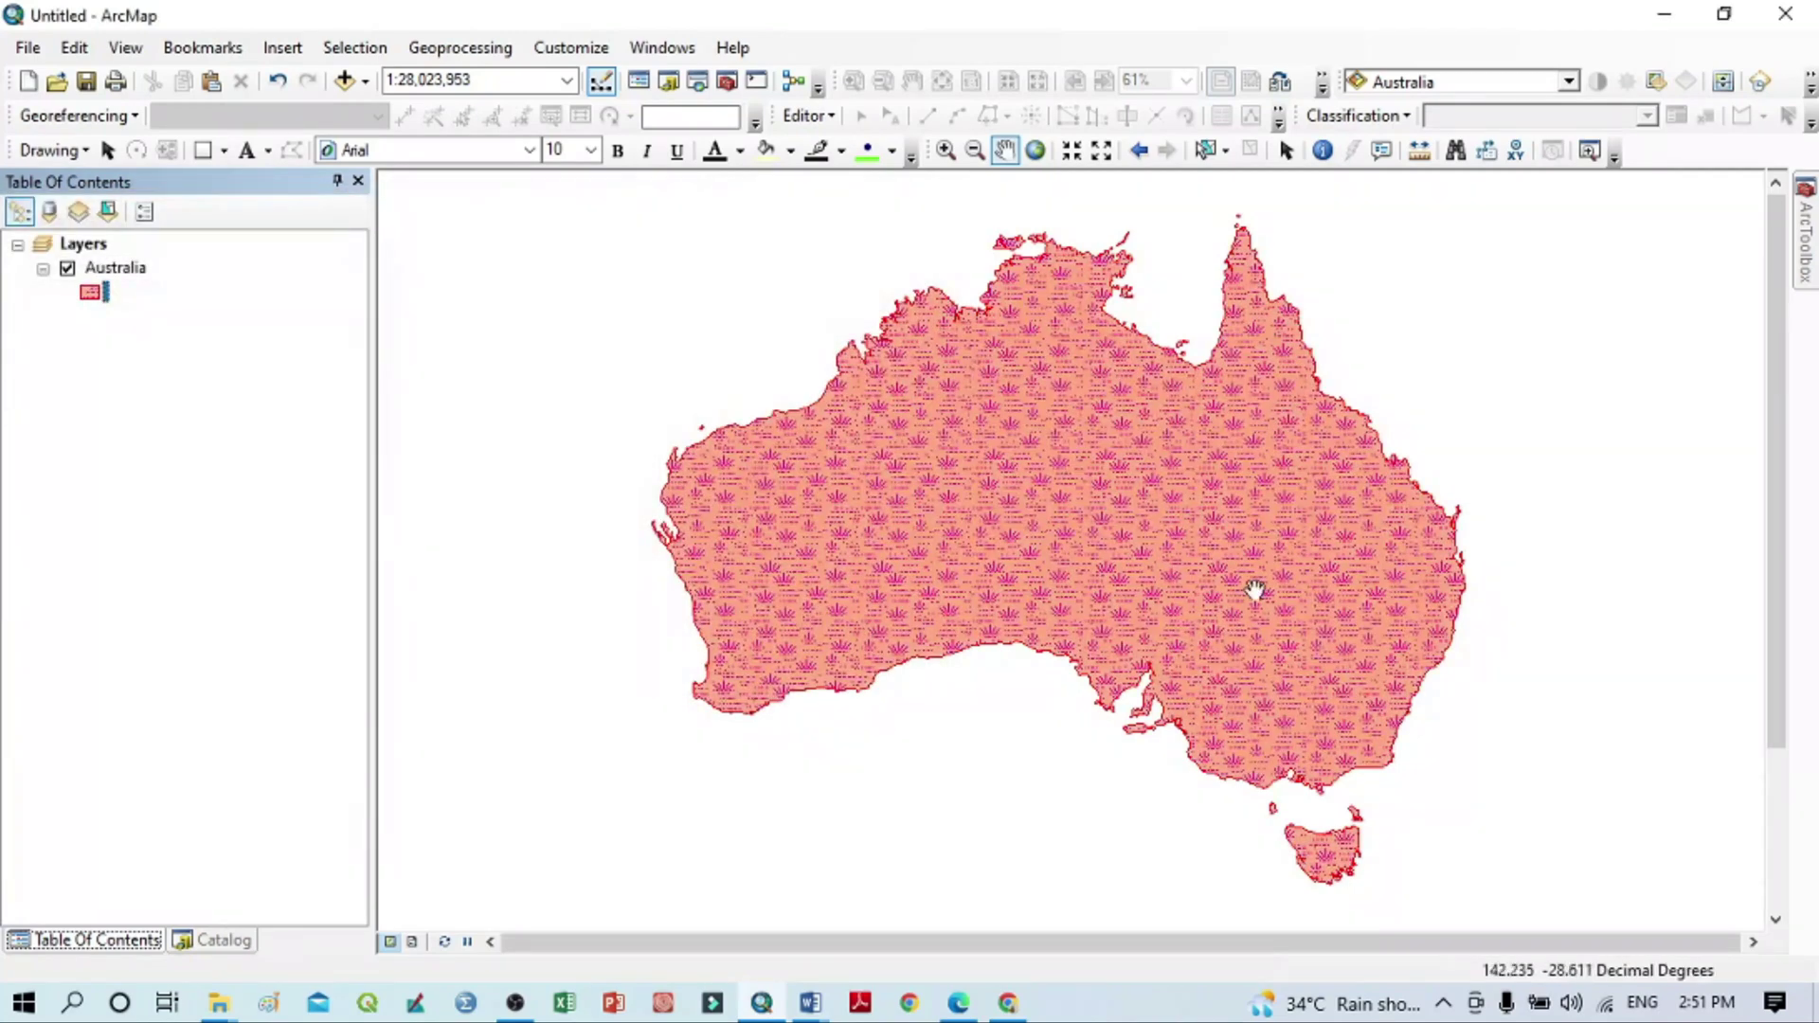
Change the background color of the Australia layer's picture fill symbol to light green and apply it to the map.
click(92, 292)
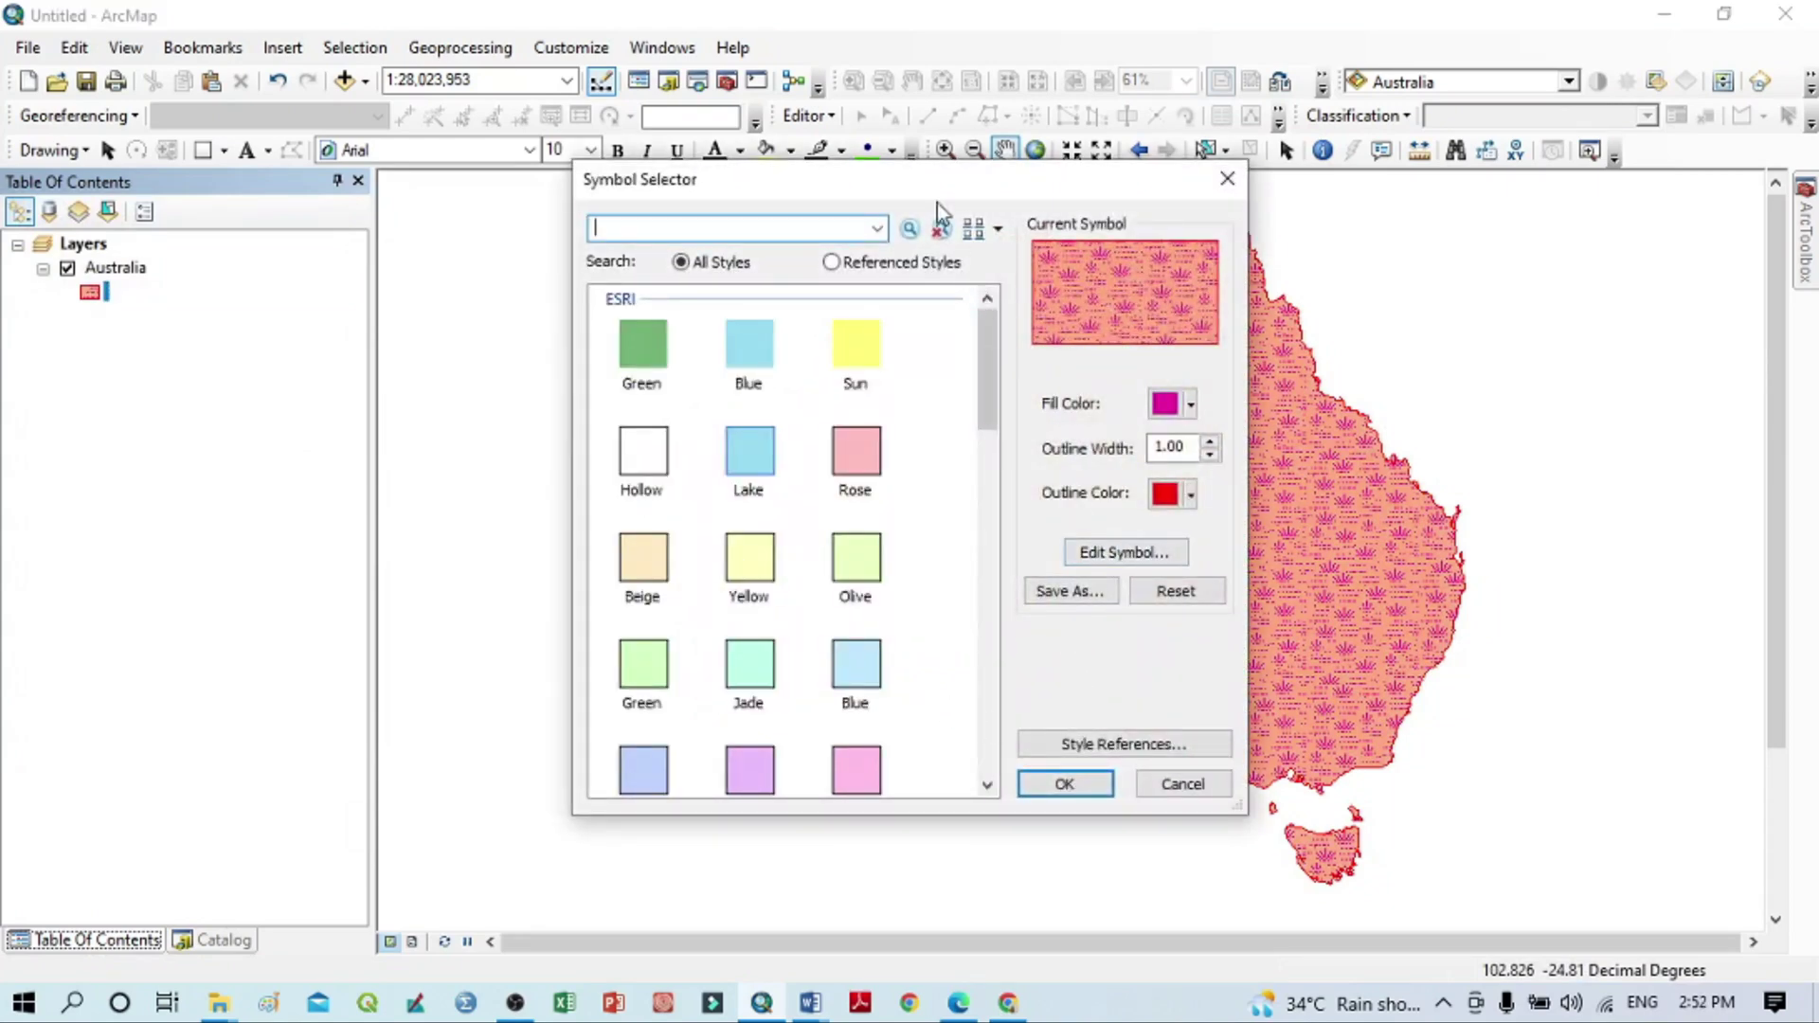
drag(915, 195, 474, 179)
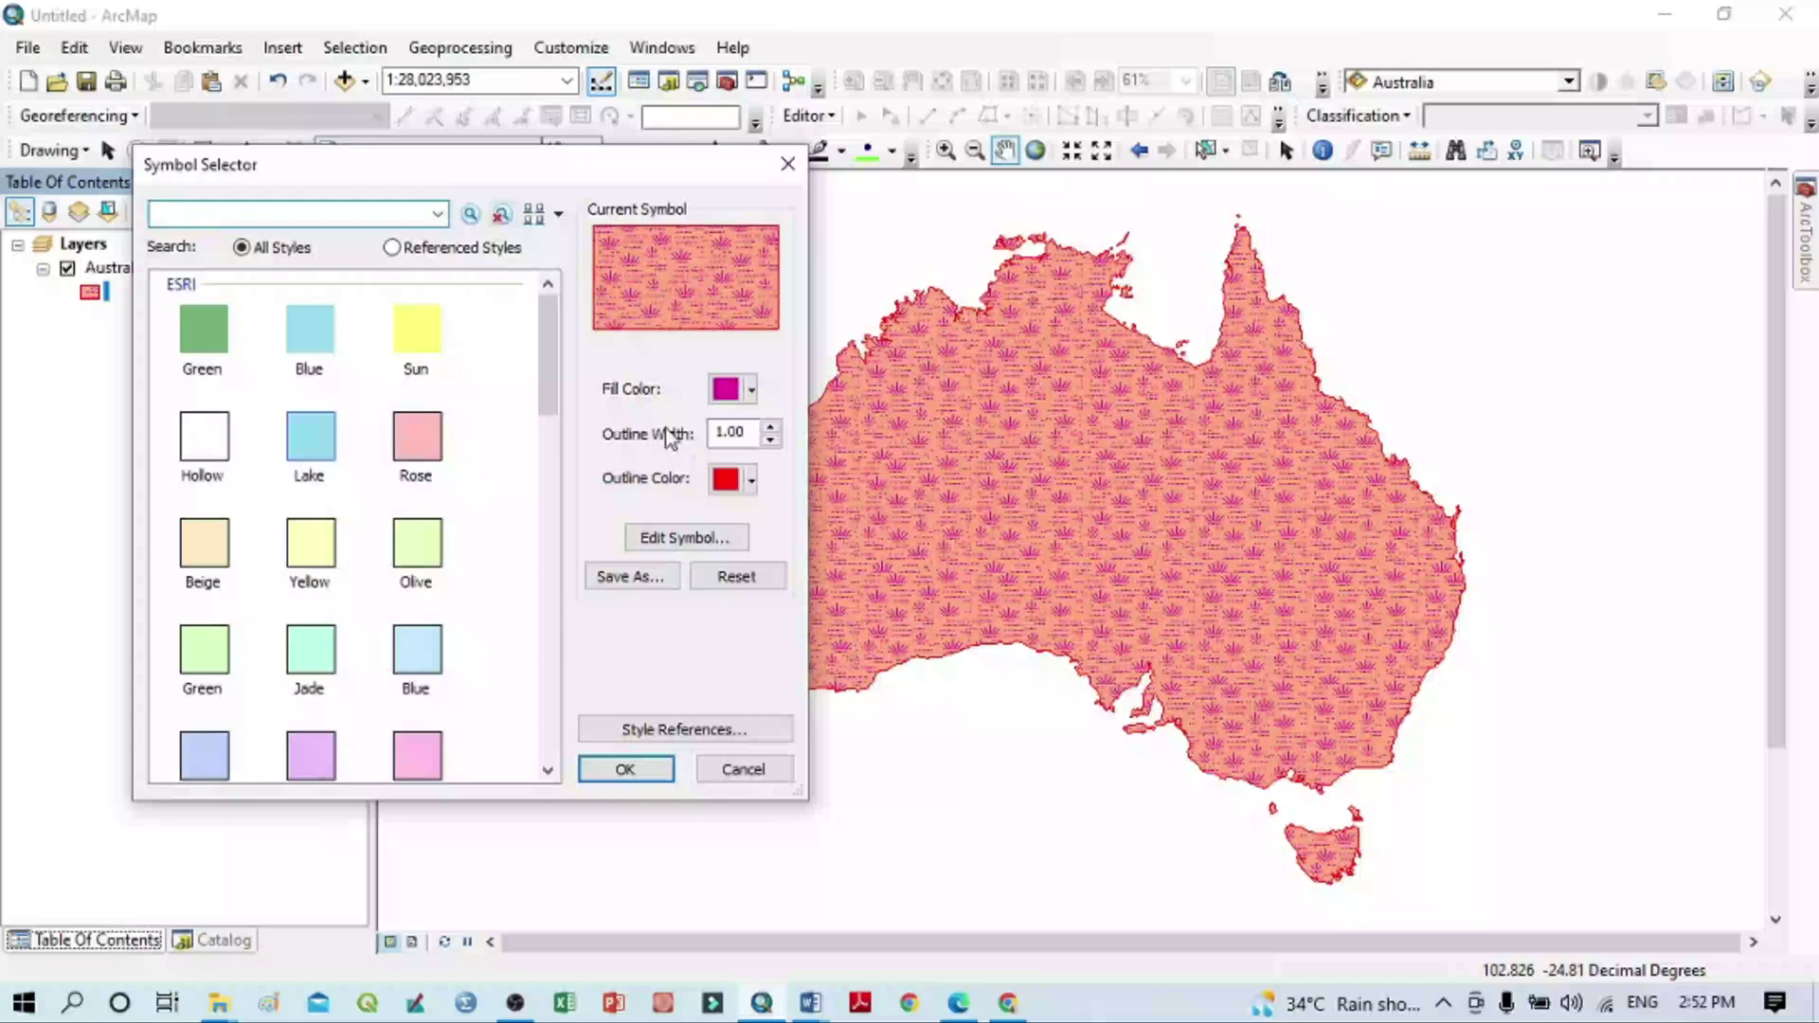
click(668, 540)
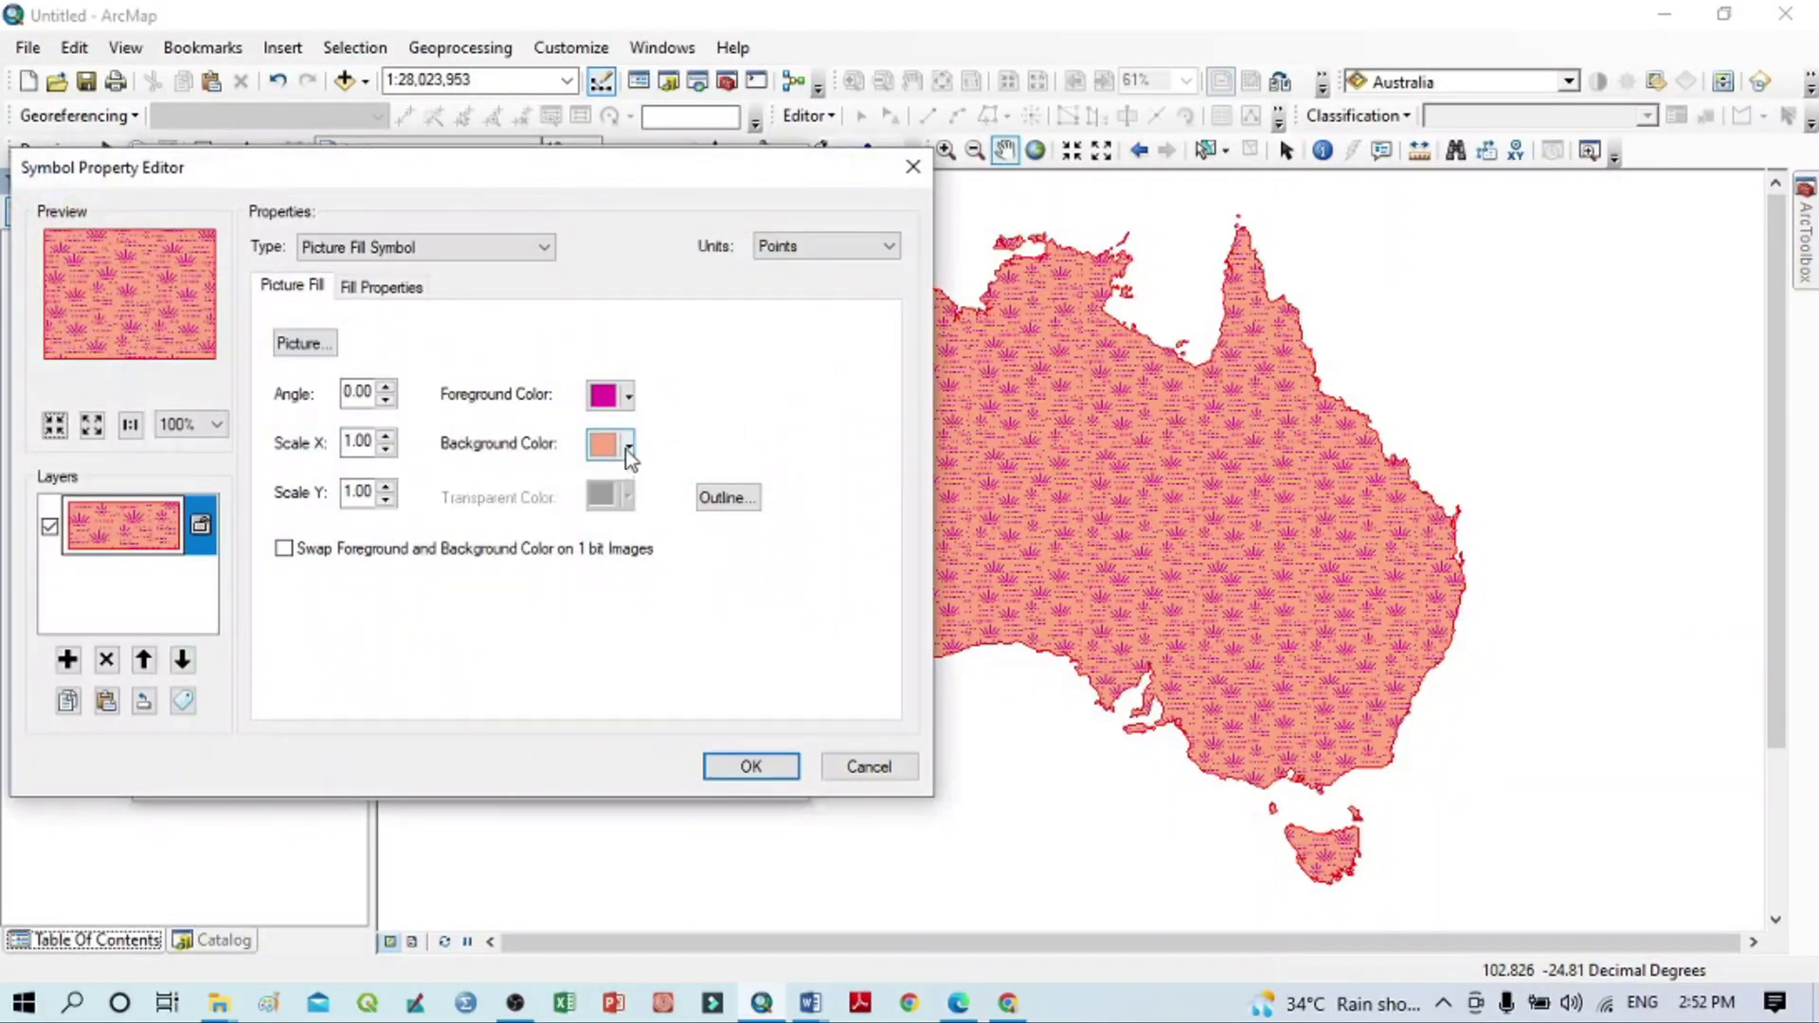
click(627, 447)
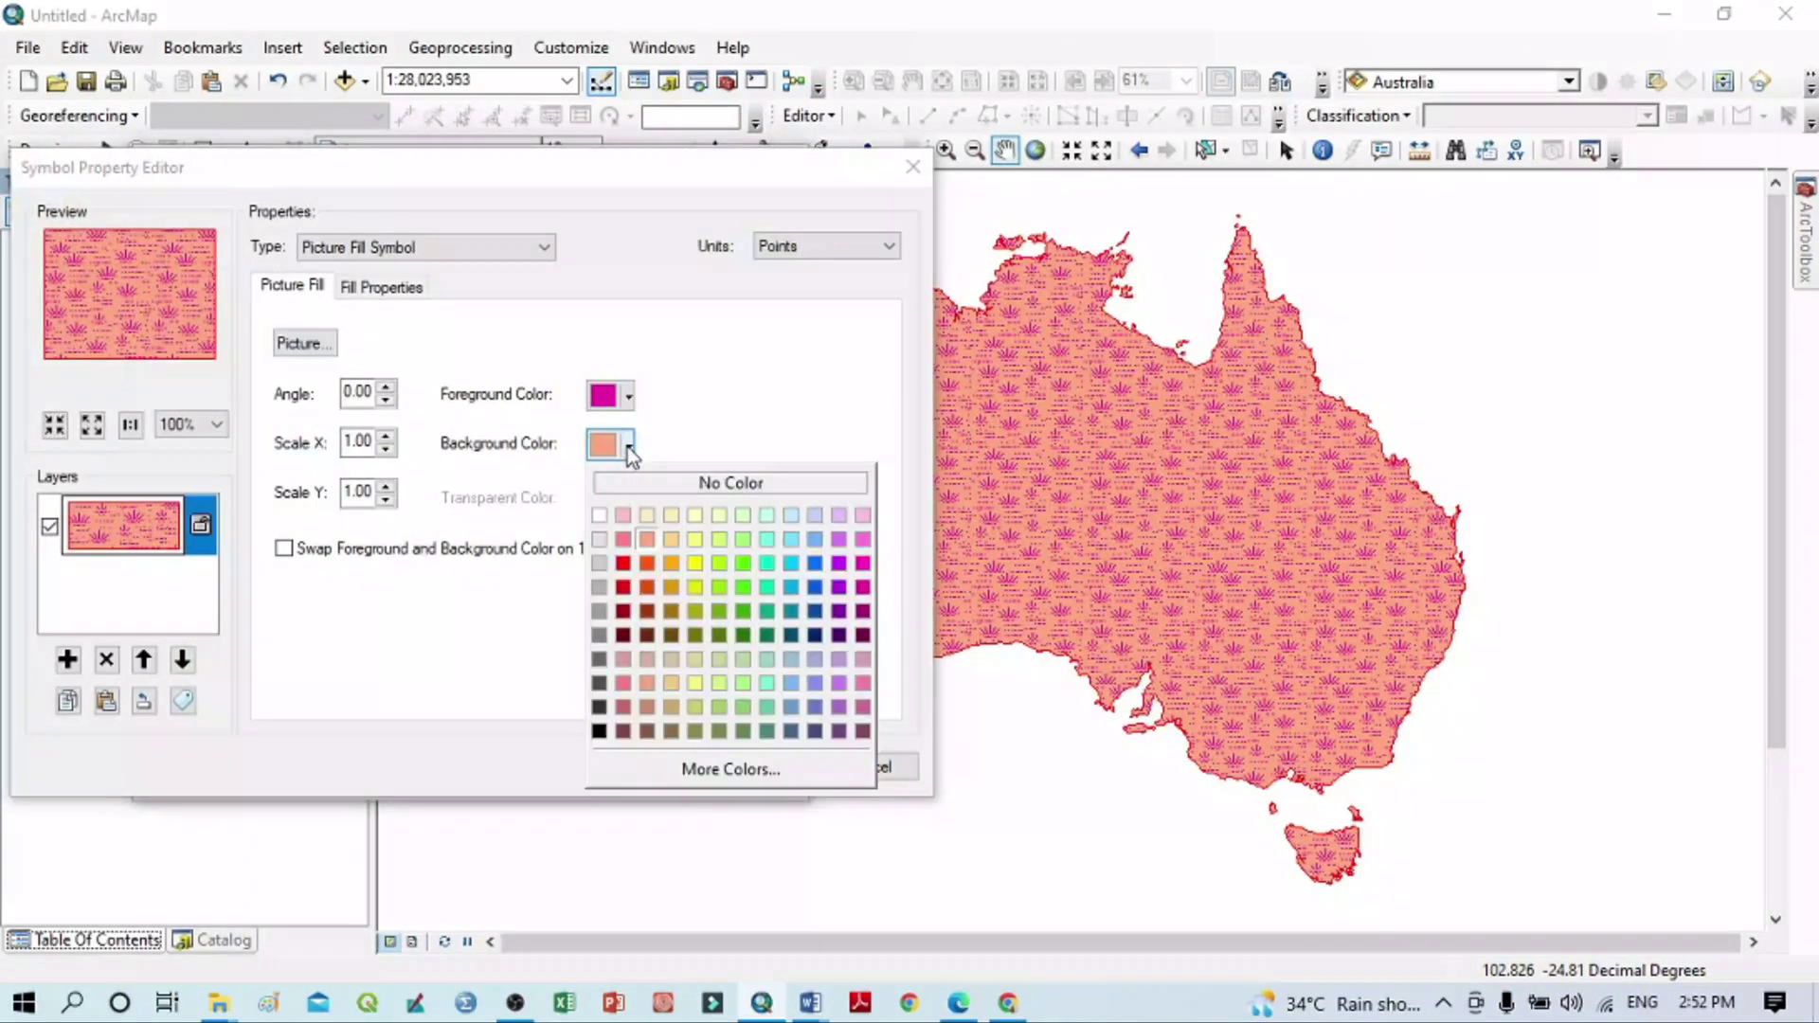
click(744, 521)
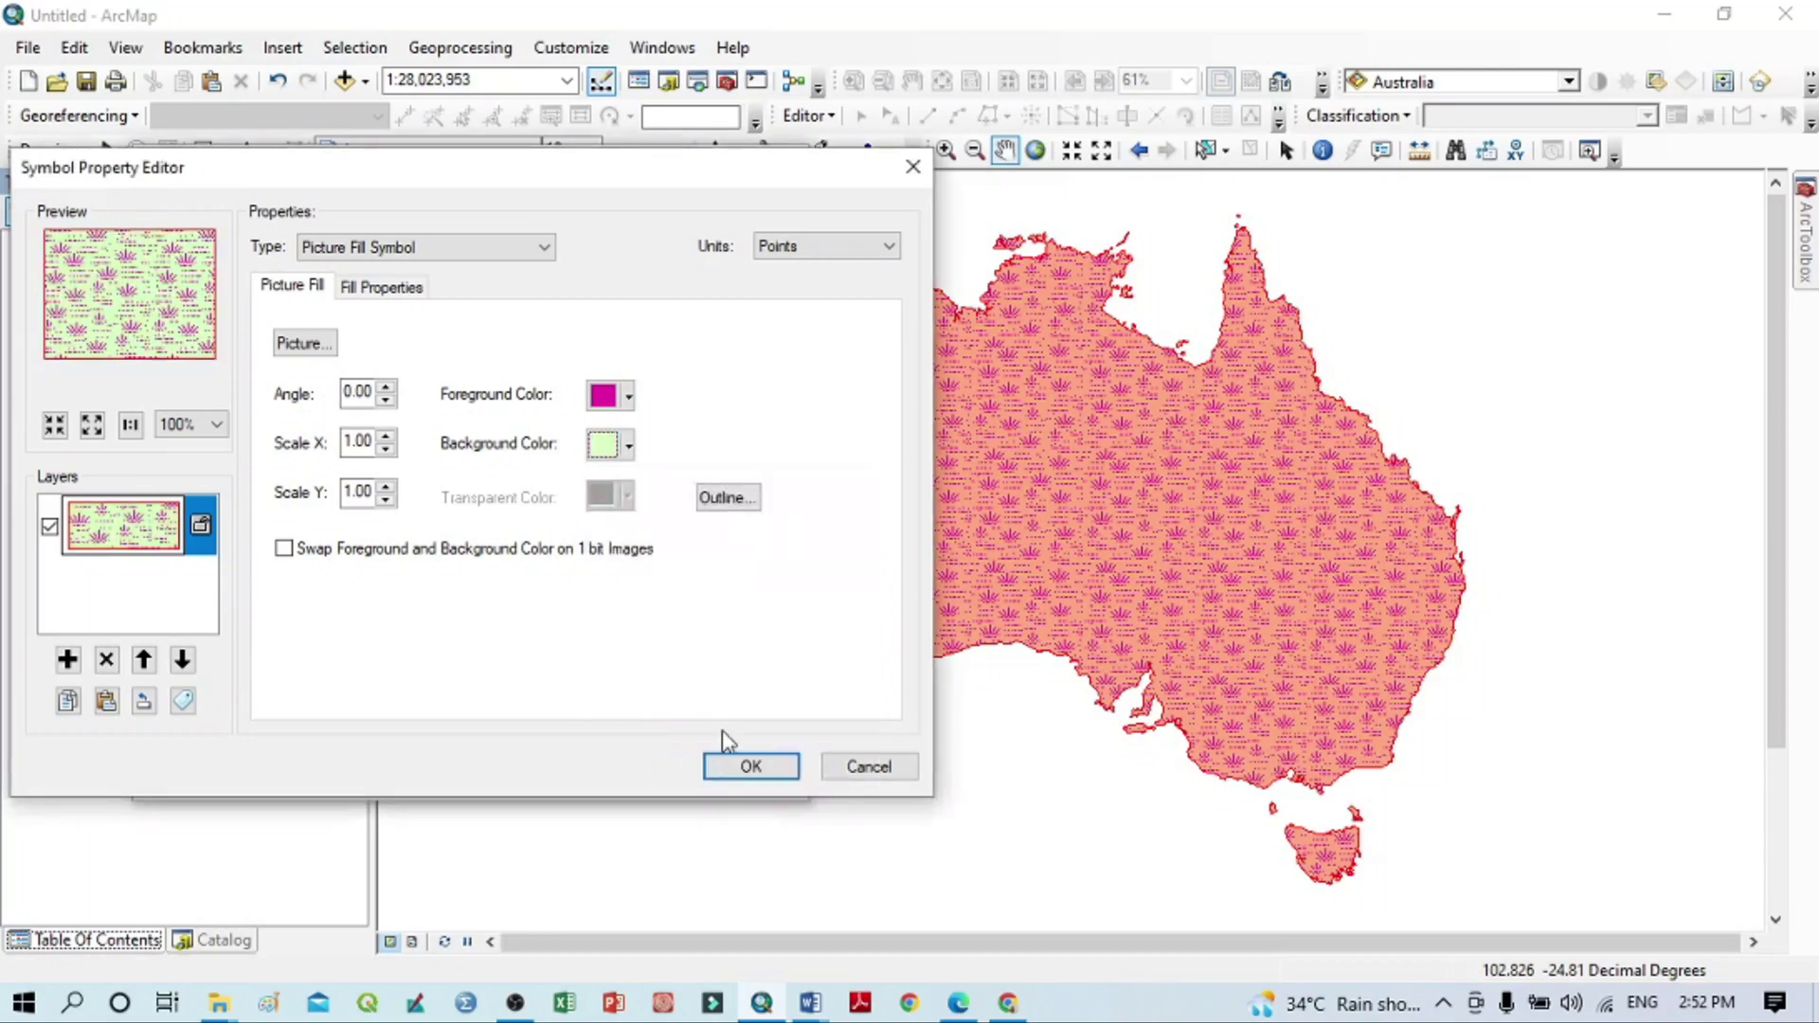
click(753, 774)
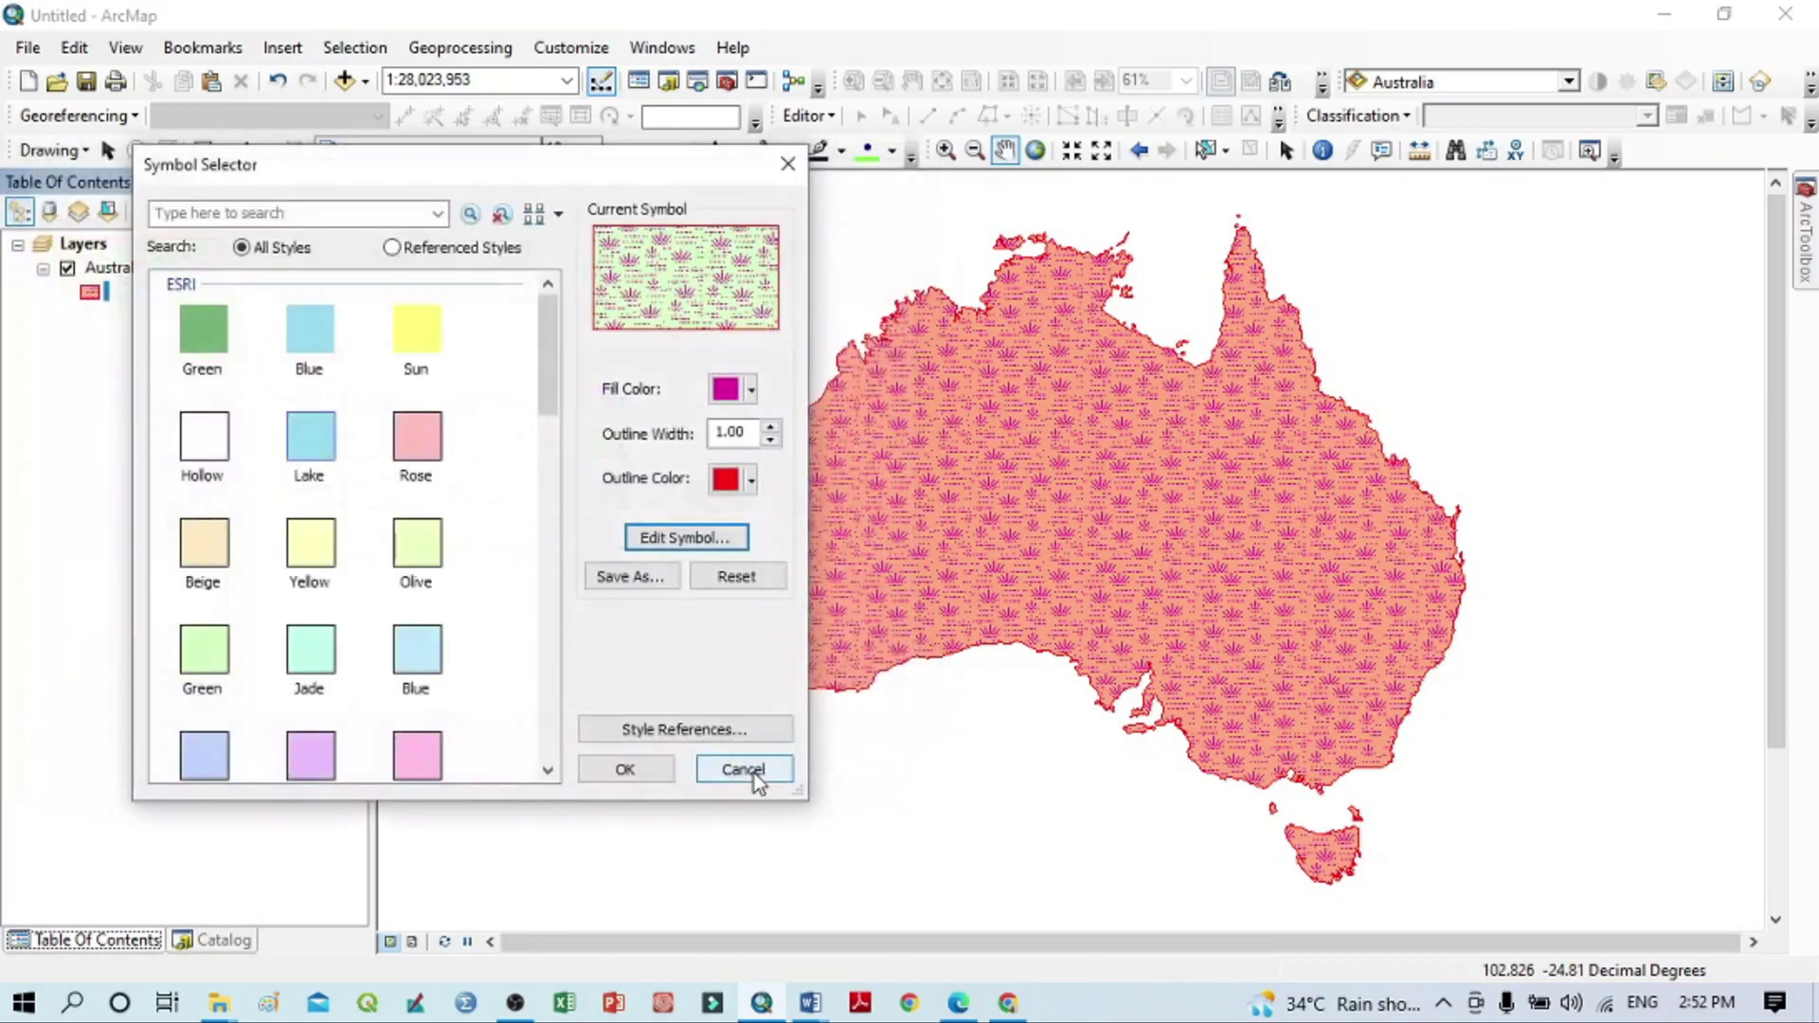
click(626, 769)
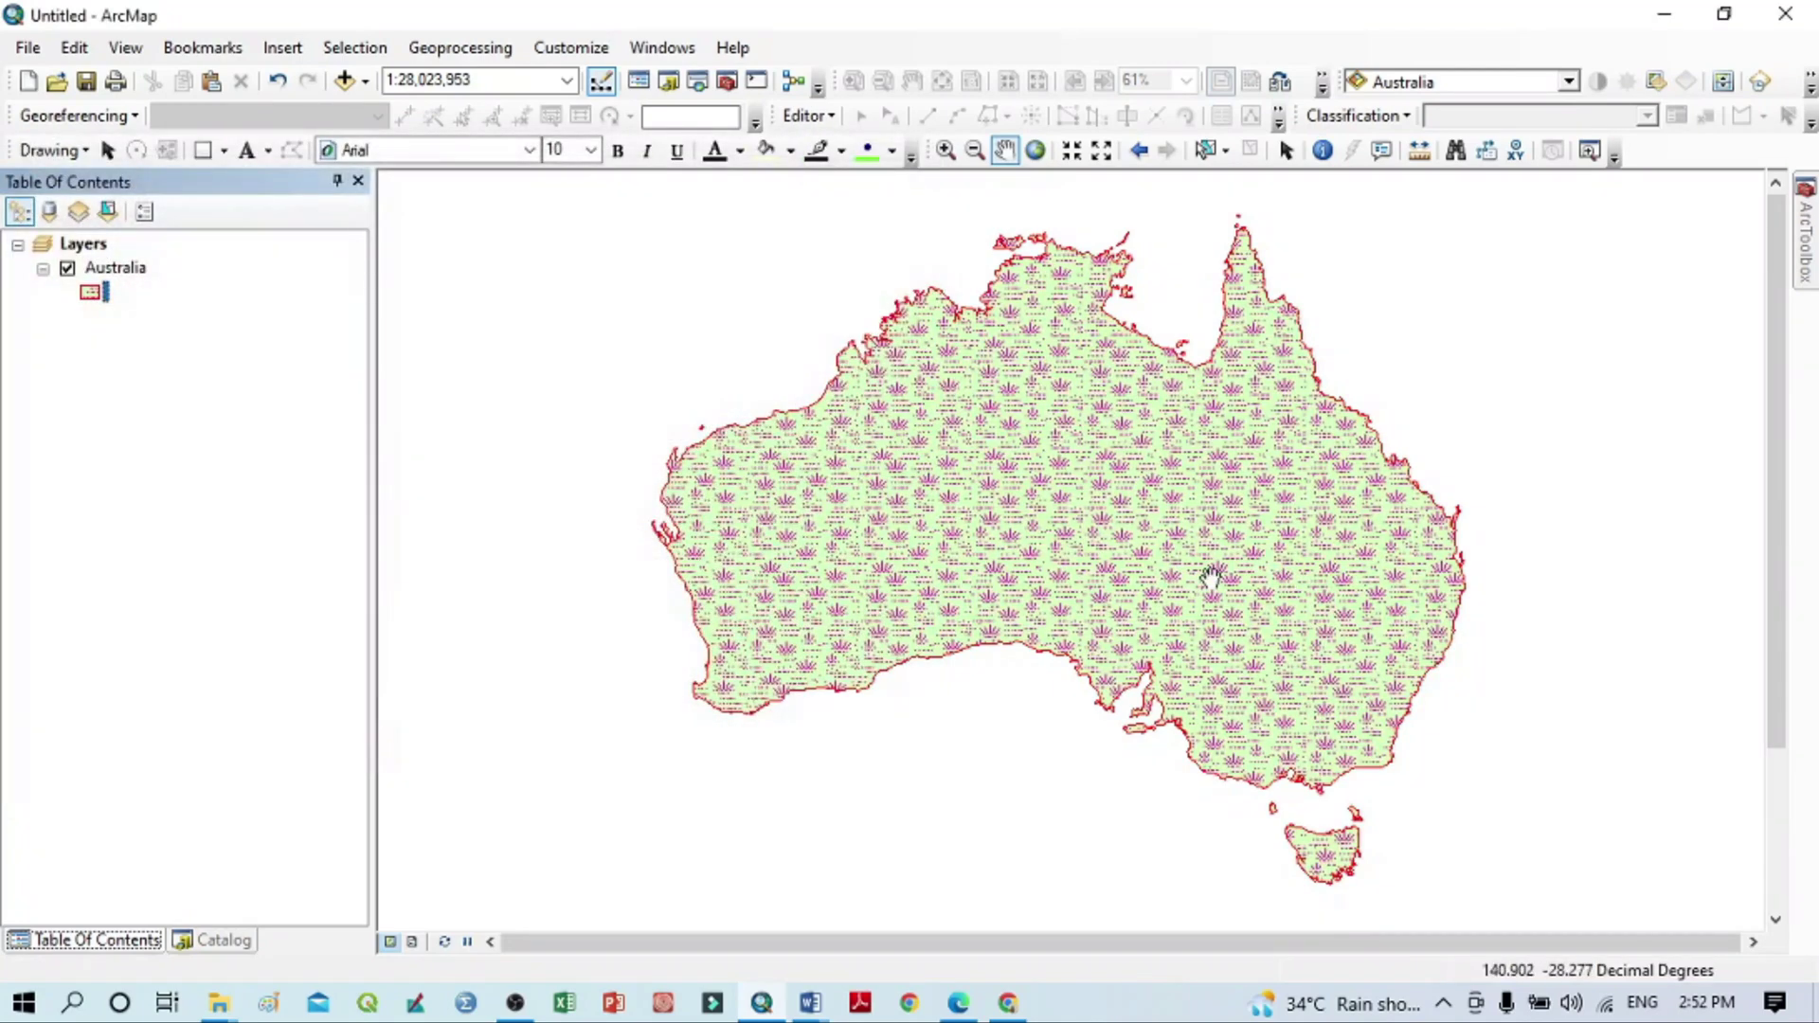
Open the Australia symbol's picture fill properties and try Scale X values of 3 and 4, returning it to 1.
click(90, 292)
click(652, 540)
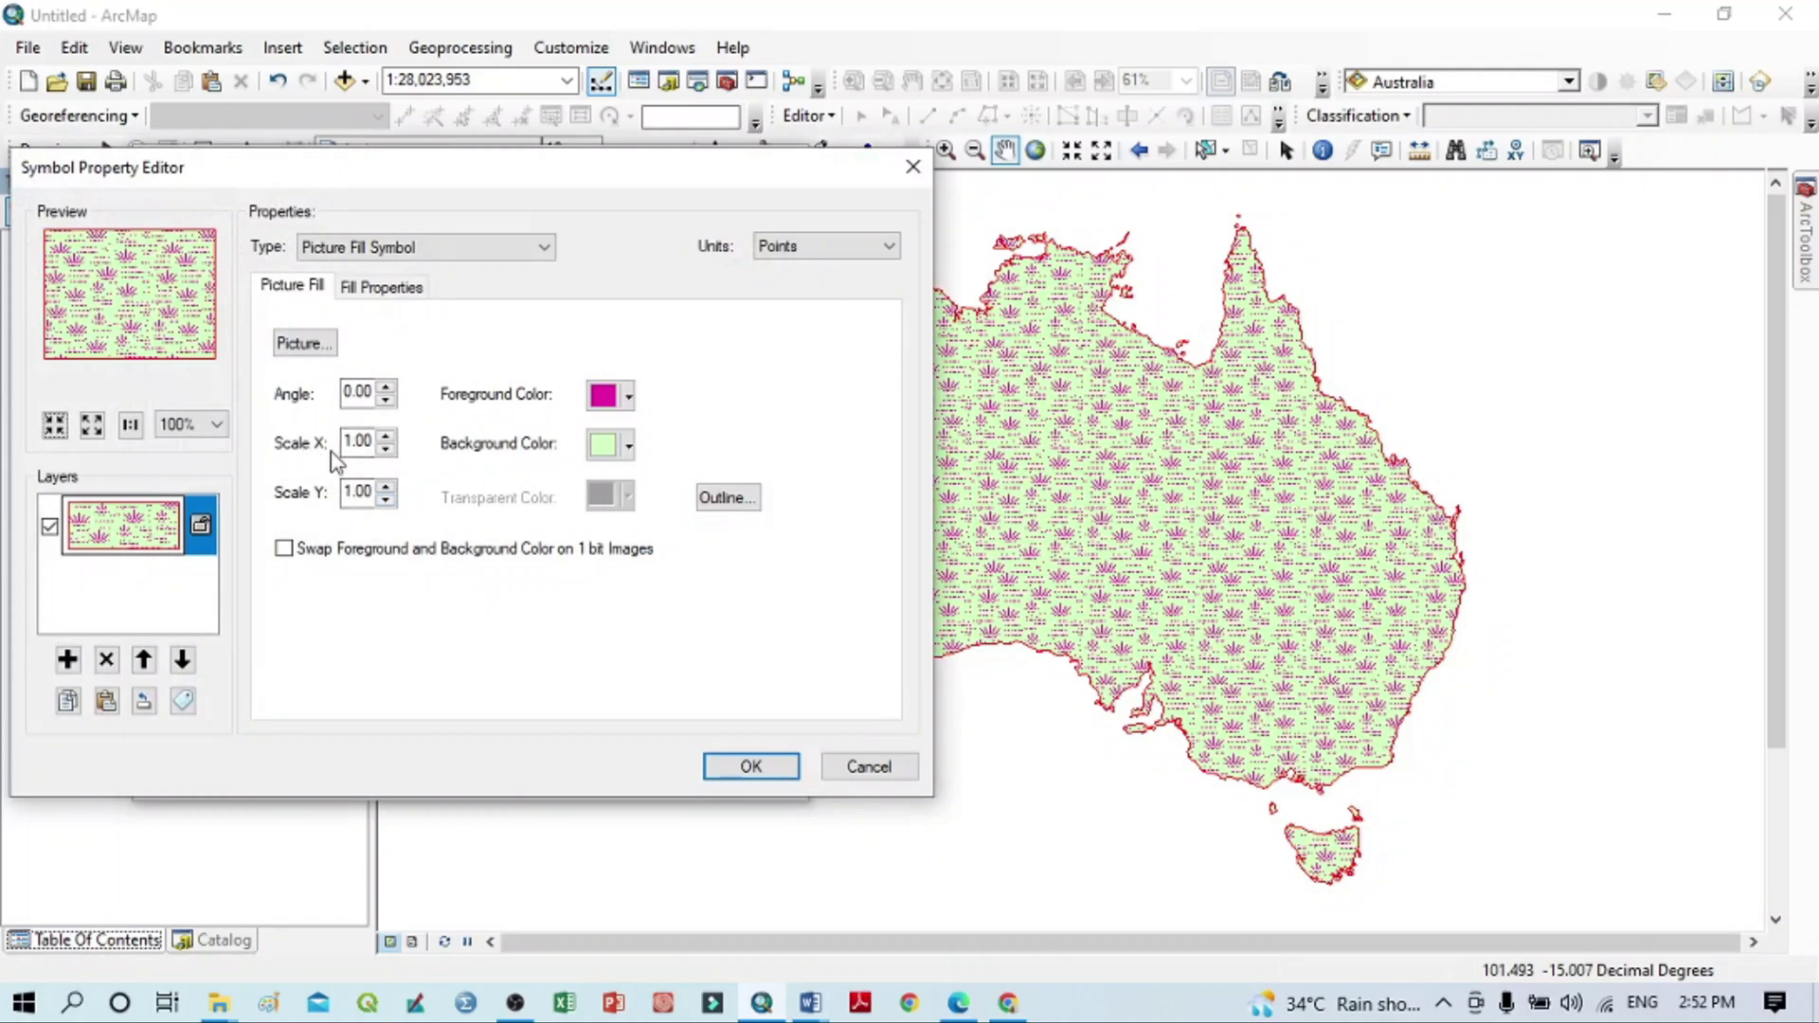
double_click(358, 441)
text(3)
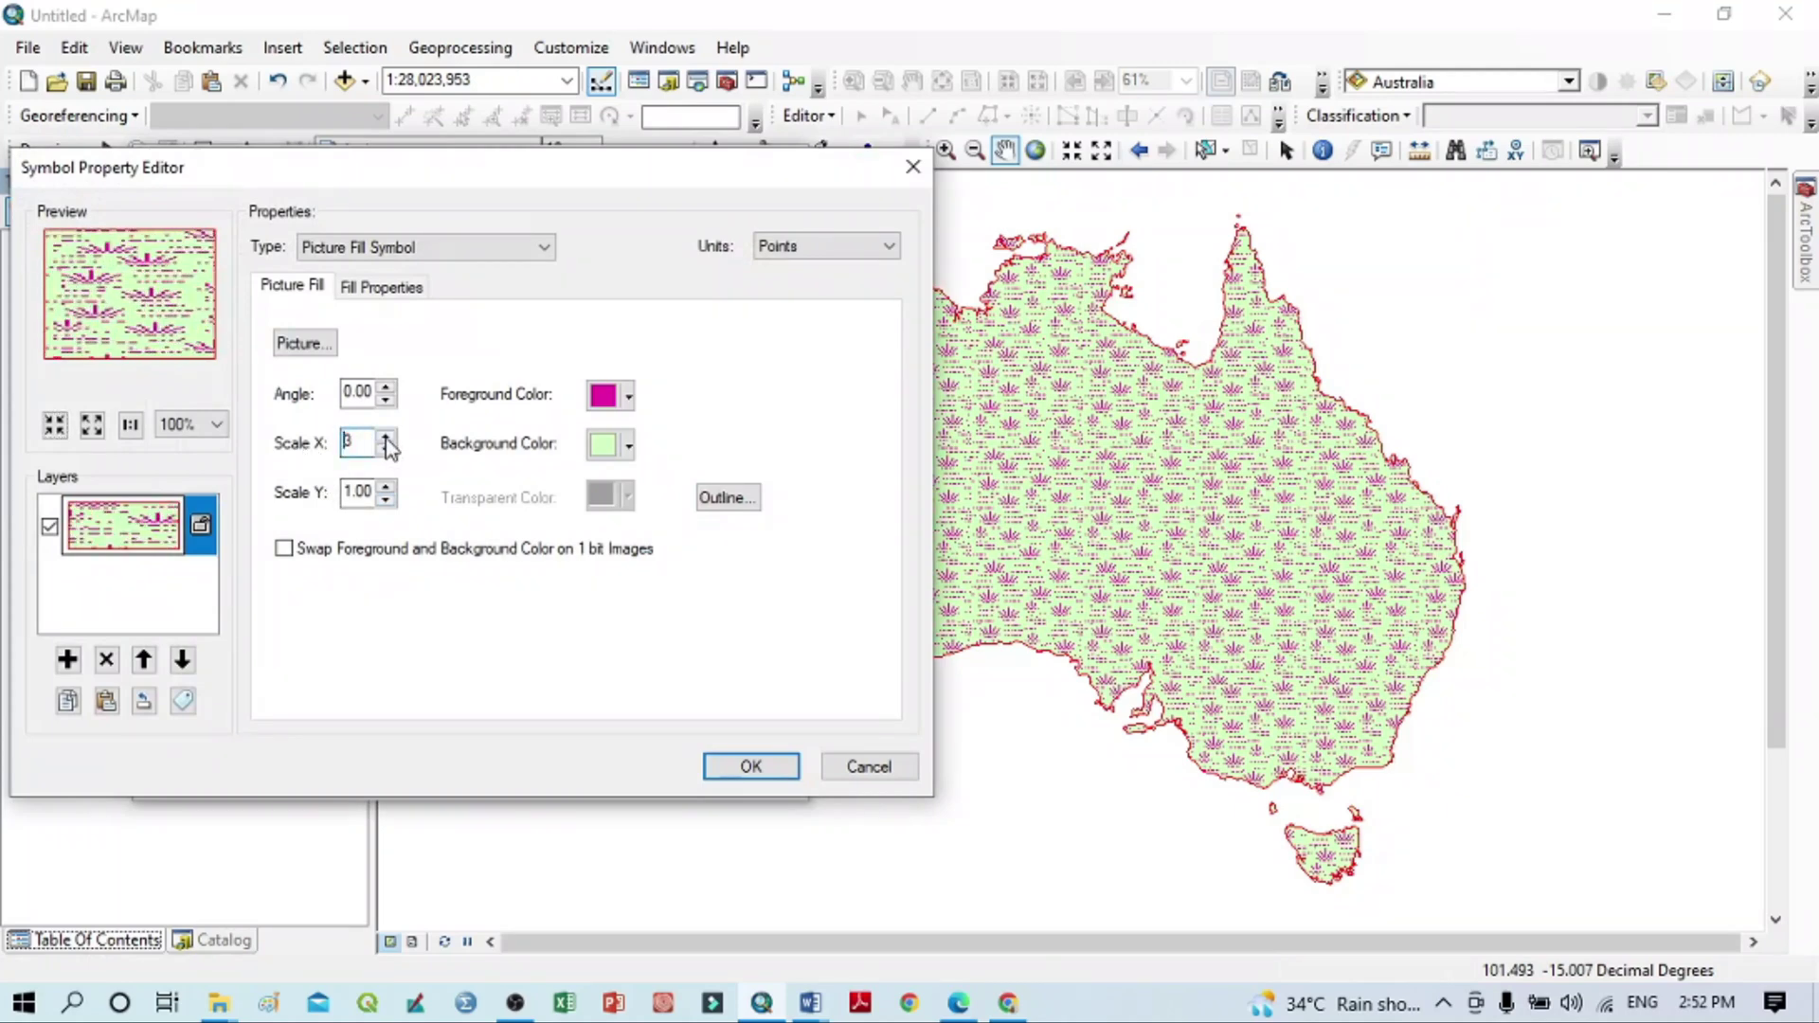
click(385, 437)
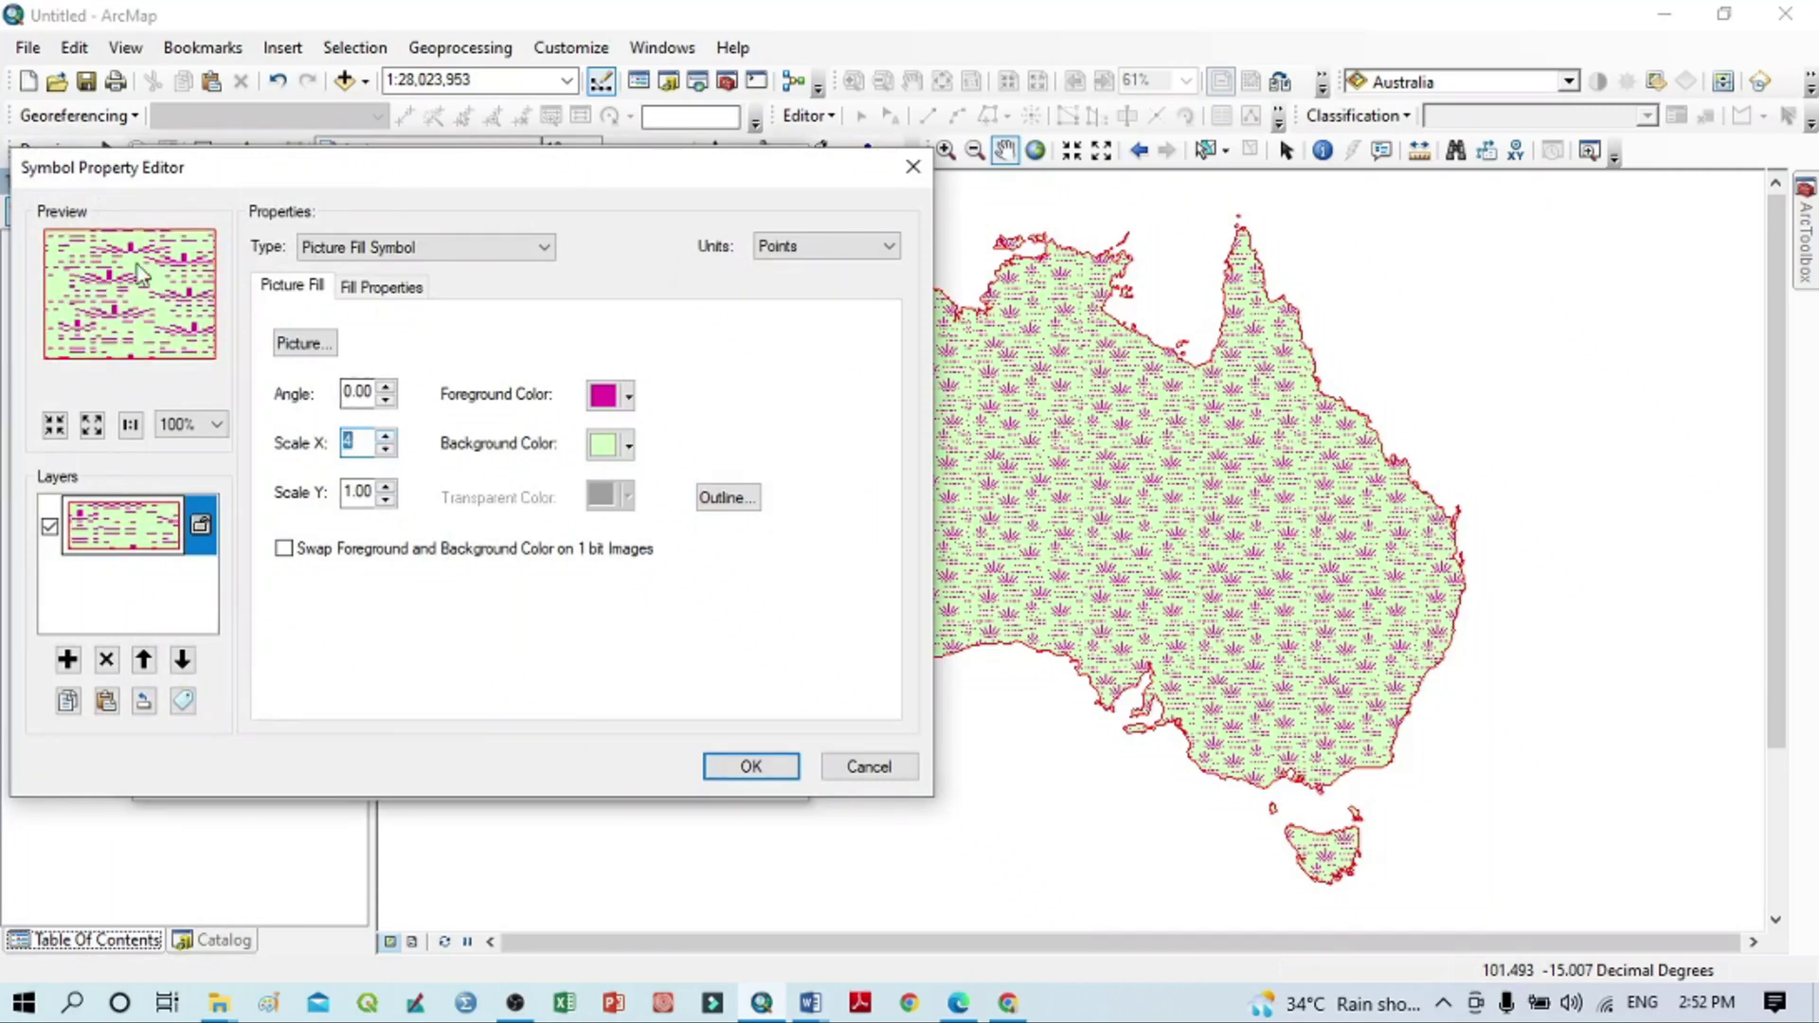
click(387, 450)
click(387, 450)
click(387, 450)
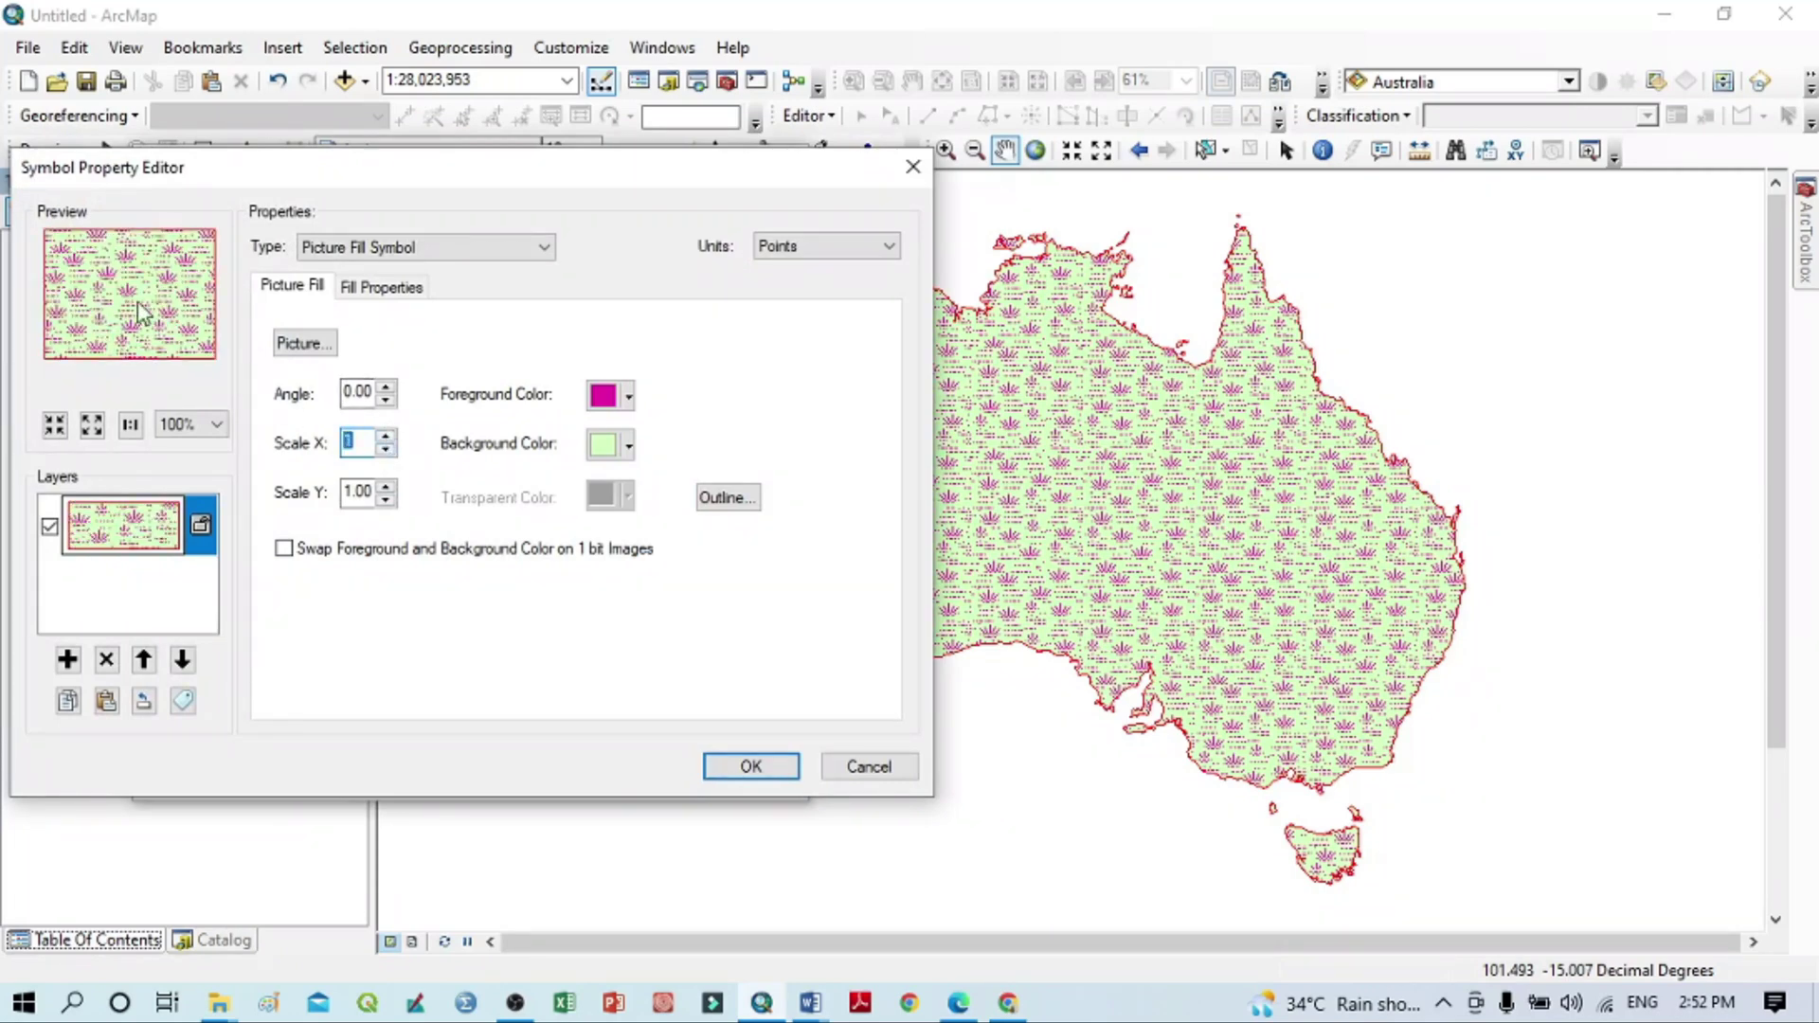
Try Scale Y values from 2 upward for the picture fill, returning it to 1.
click(386, 487)
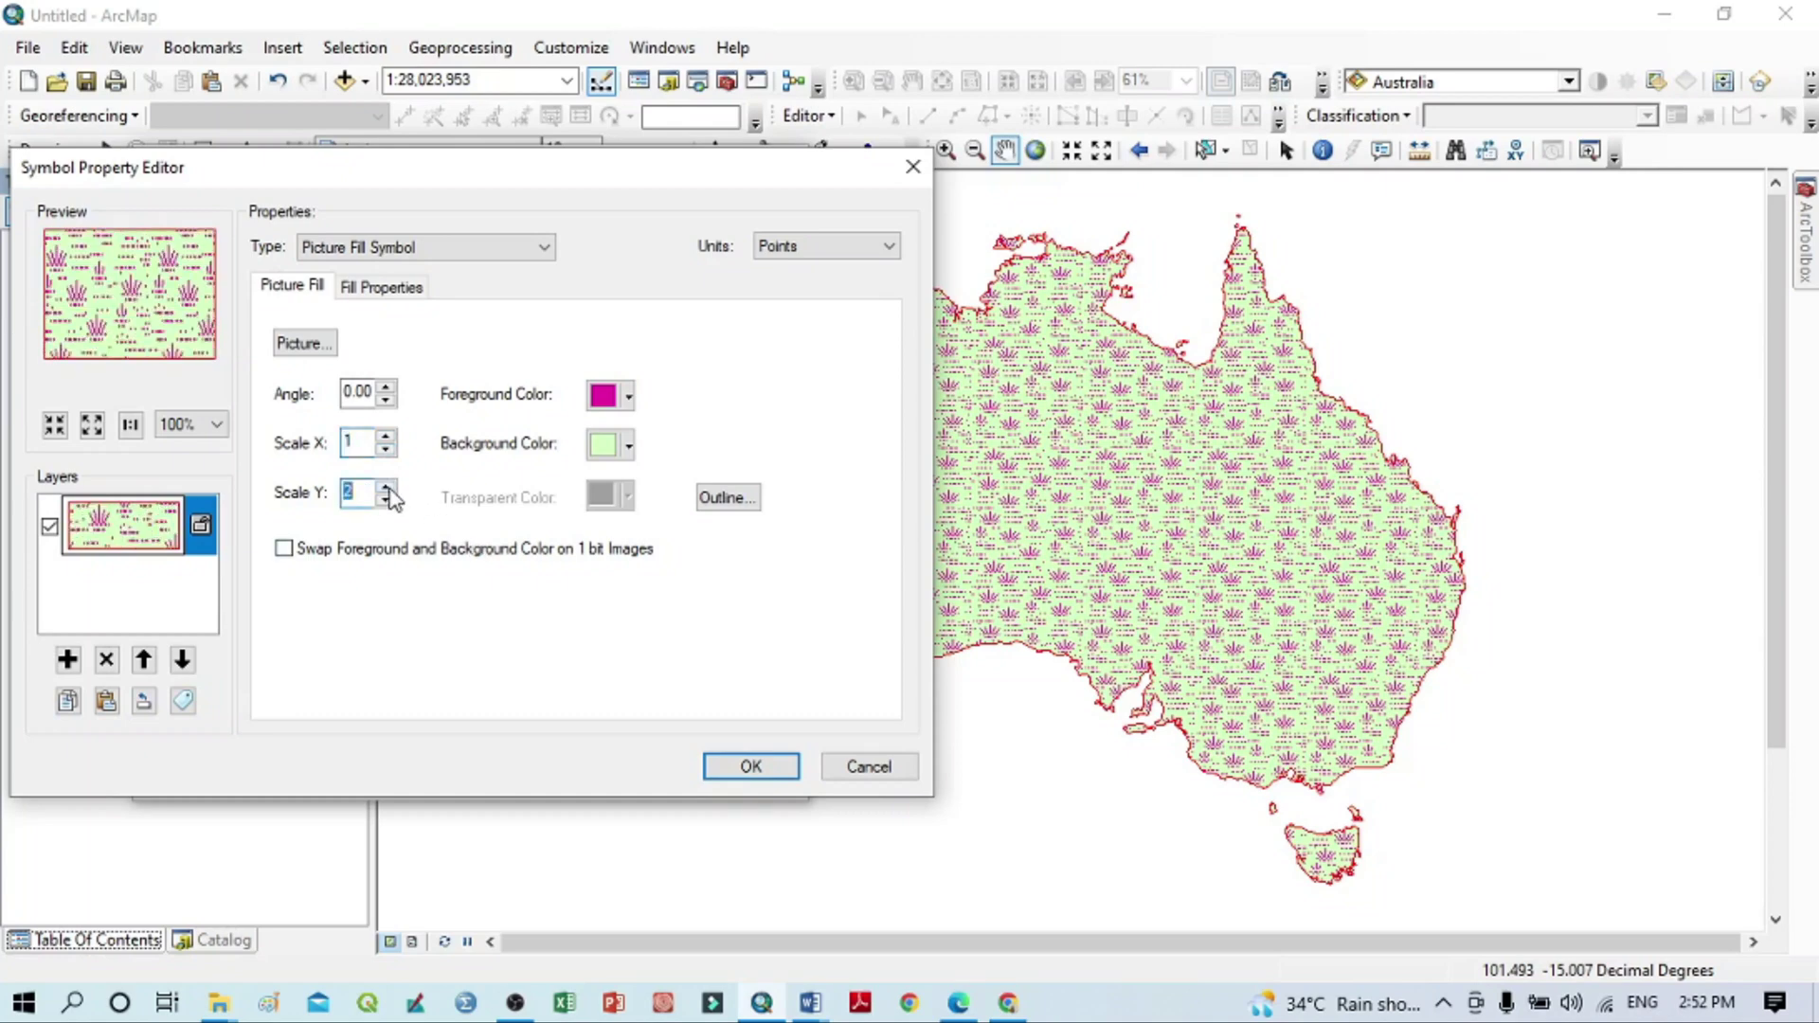
click(387, 487)
click(386, 500)
click(386, 500)
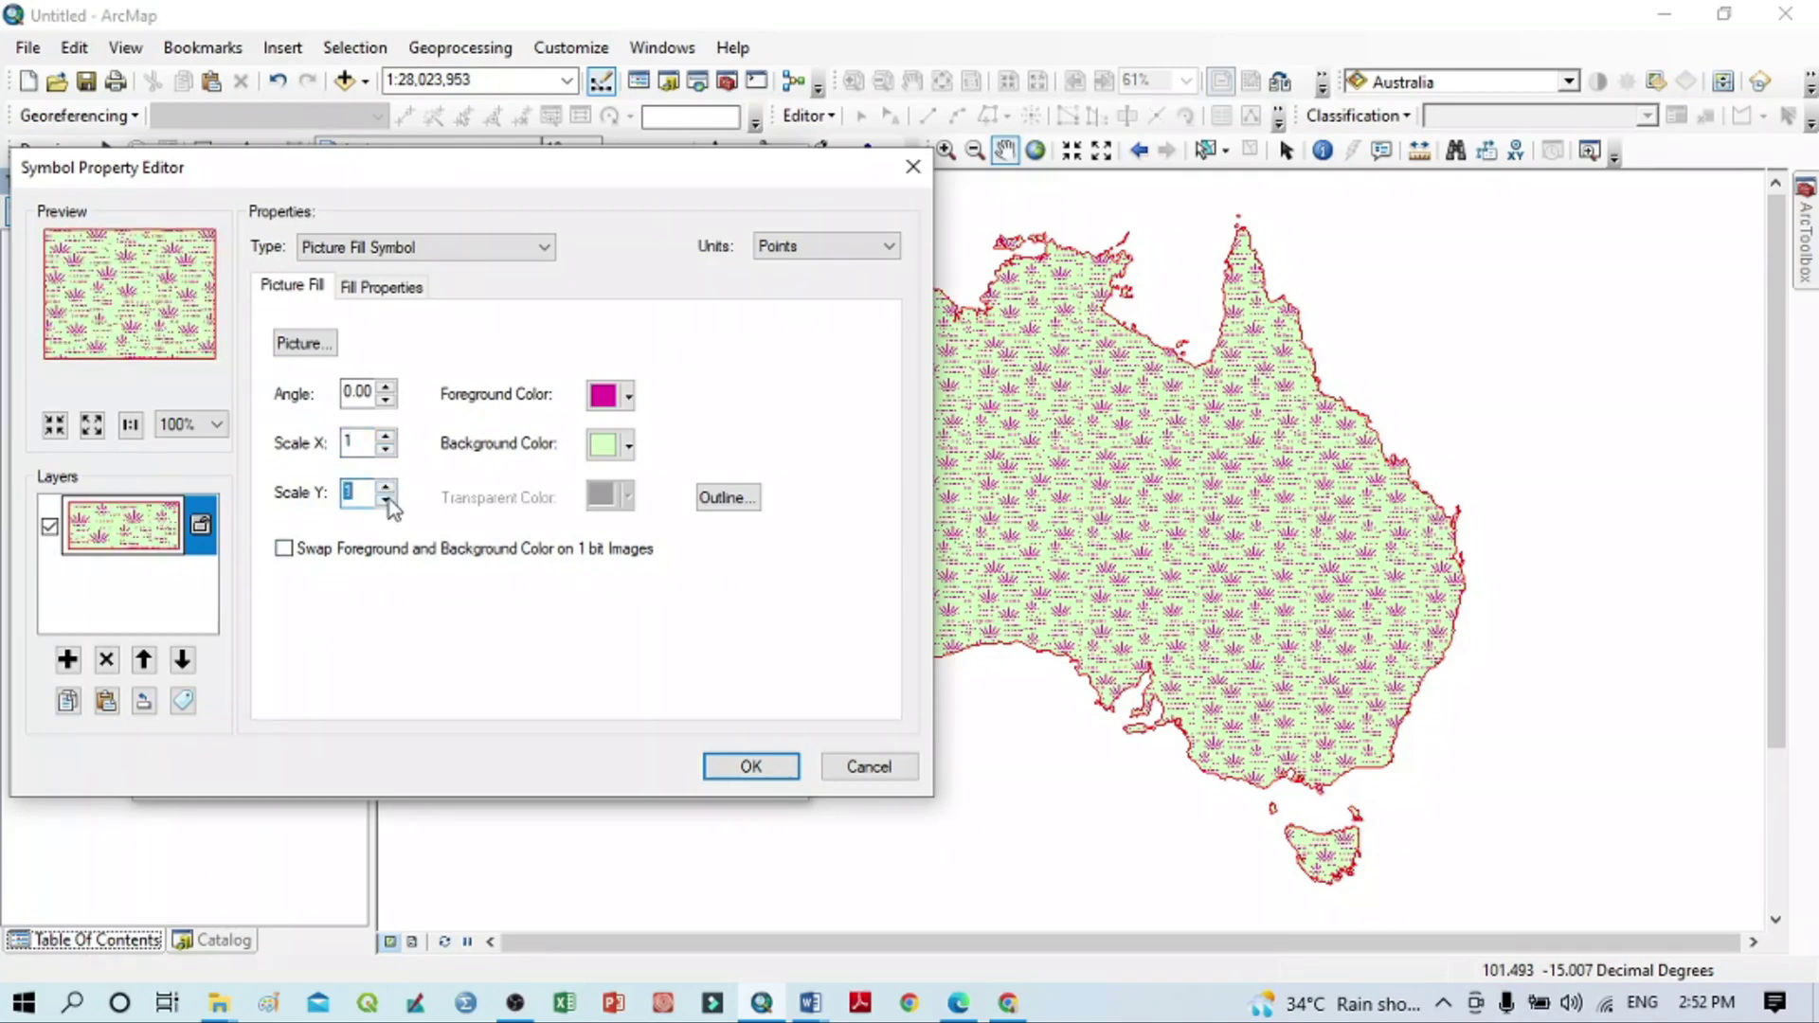
Set both Scale X and Scale Y of the picture fill to 2 and apply the symbol to the Australia layer.
click(386, 437)
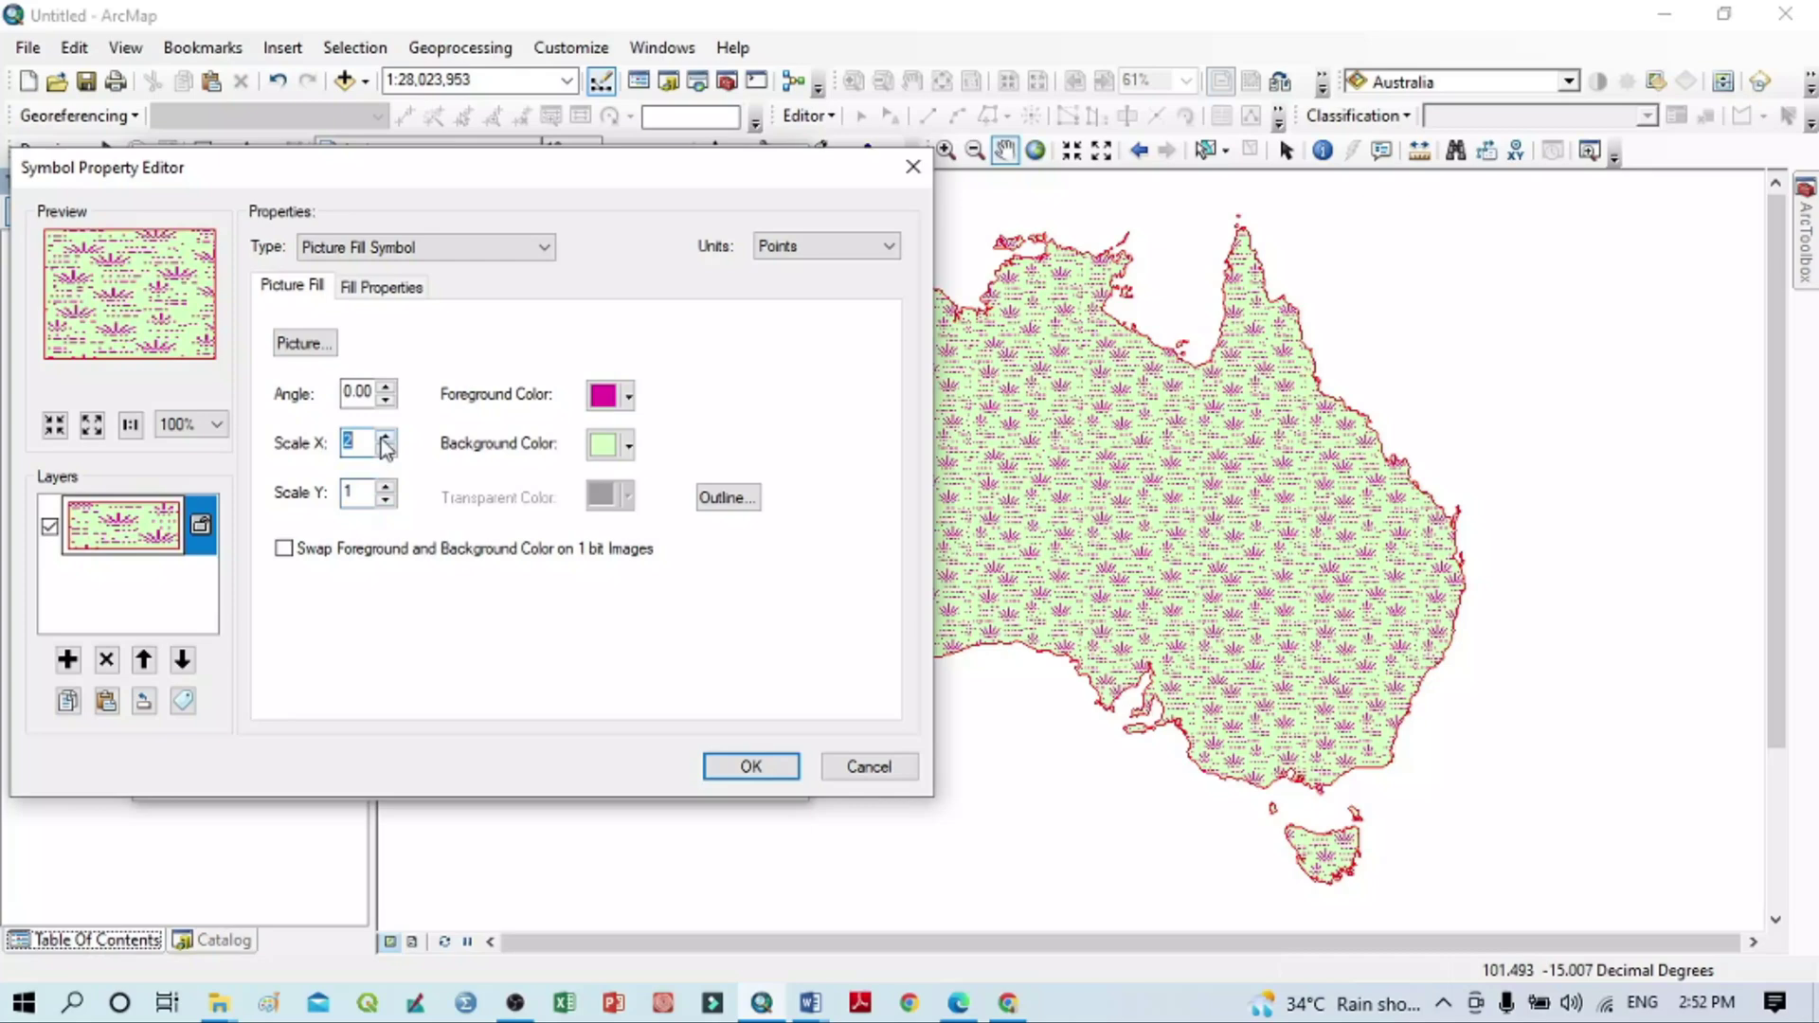
click(387, 487)
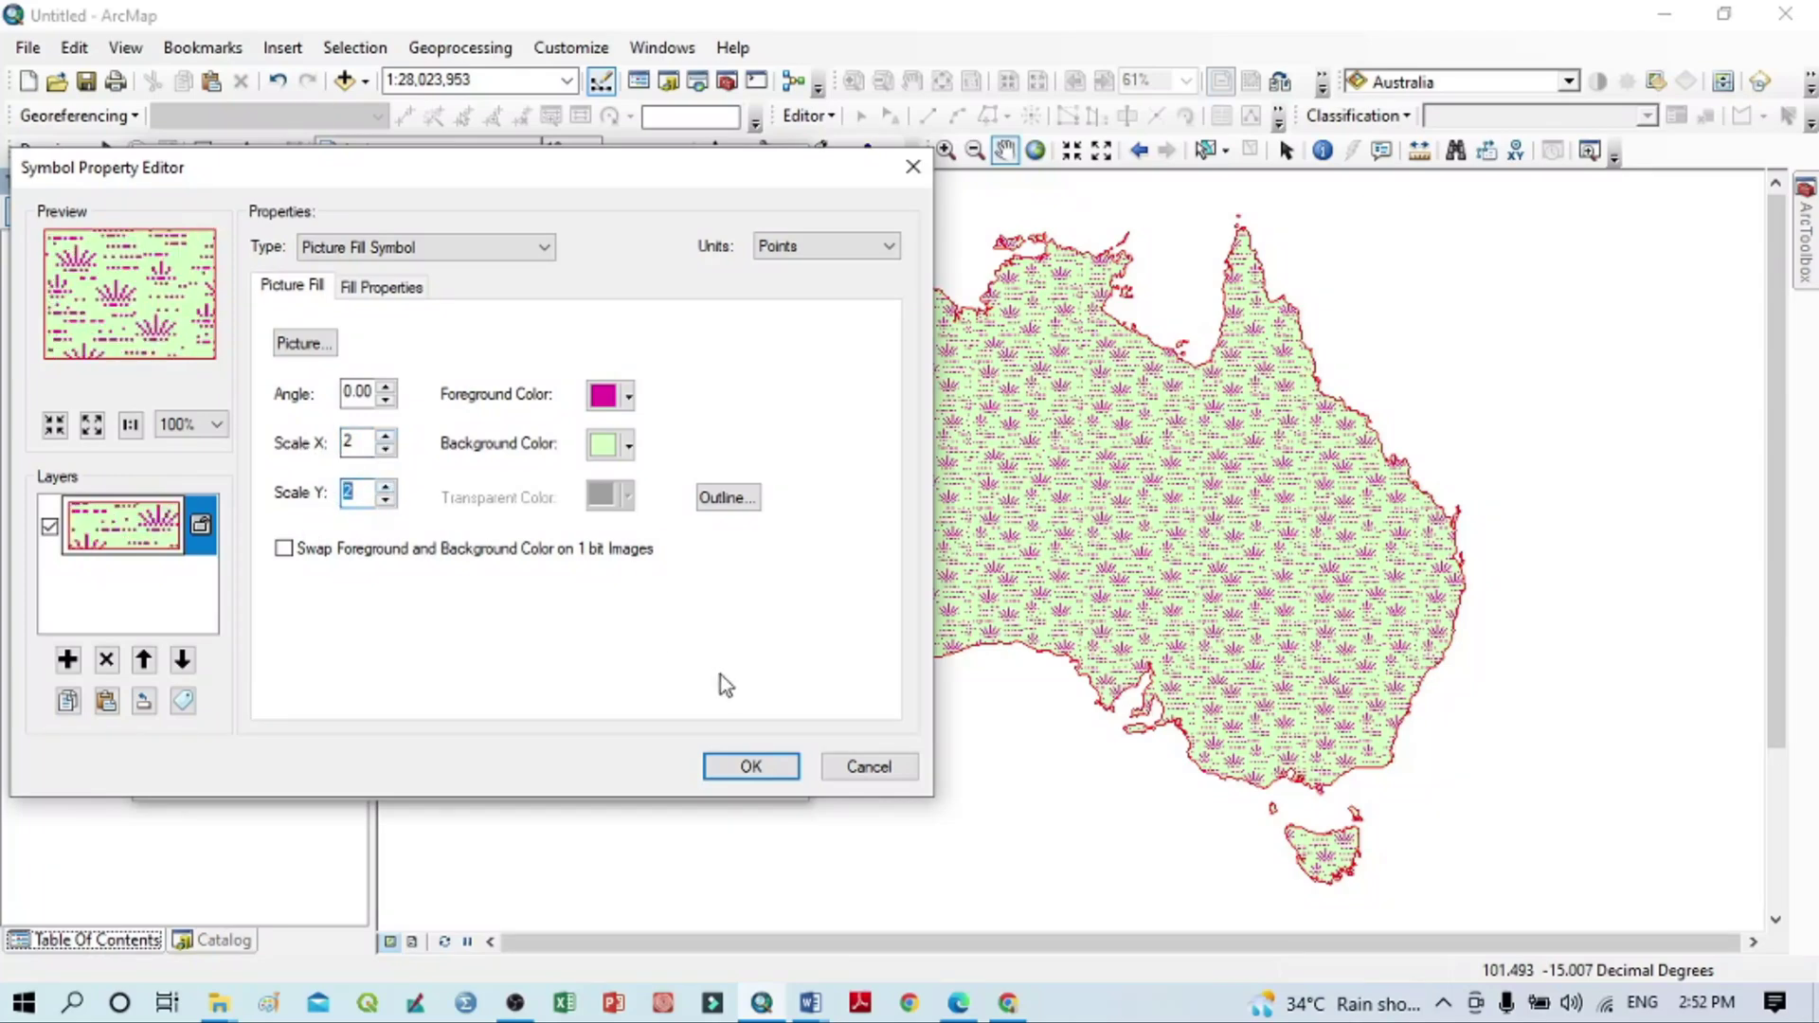
click(744, 765)
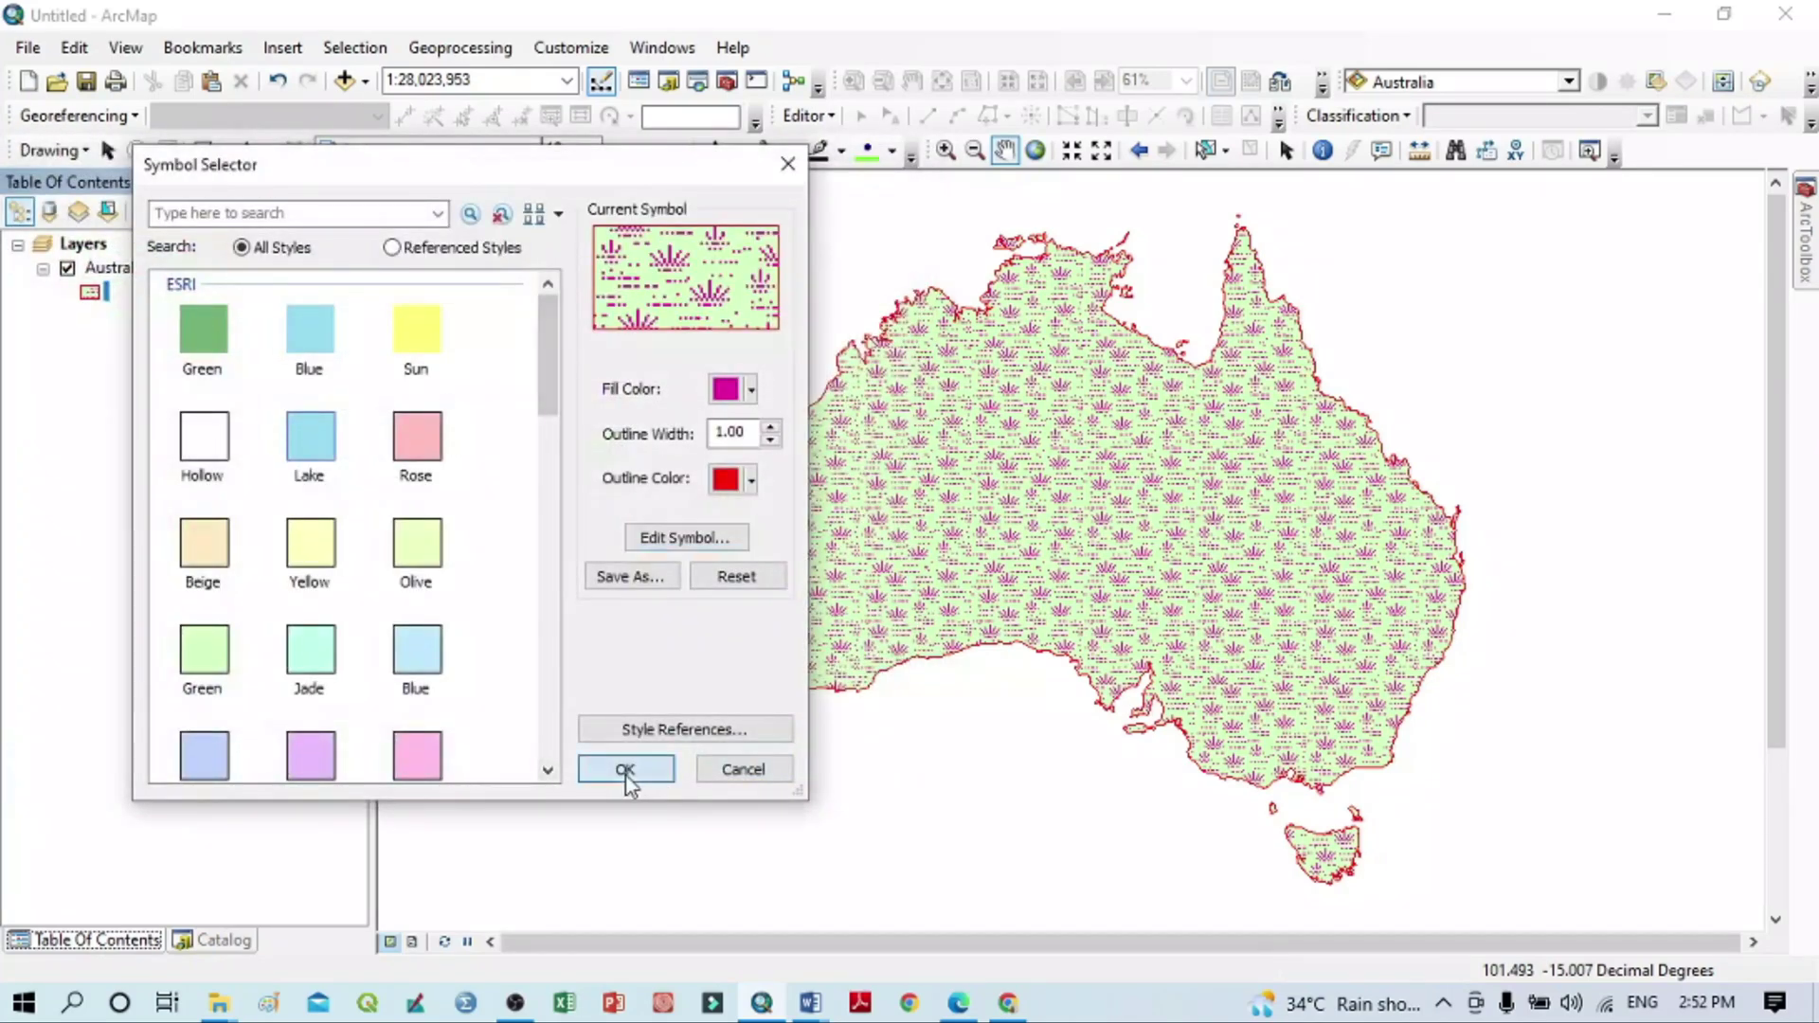
click(625, 769)
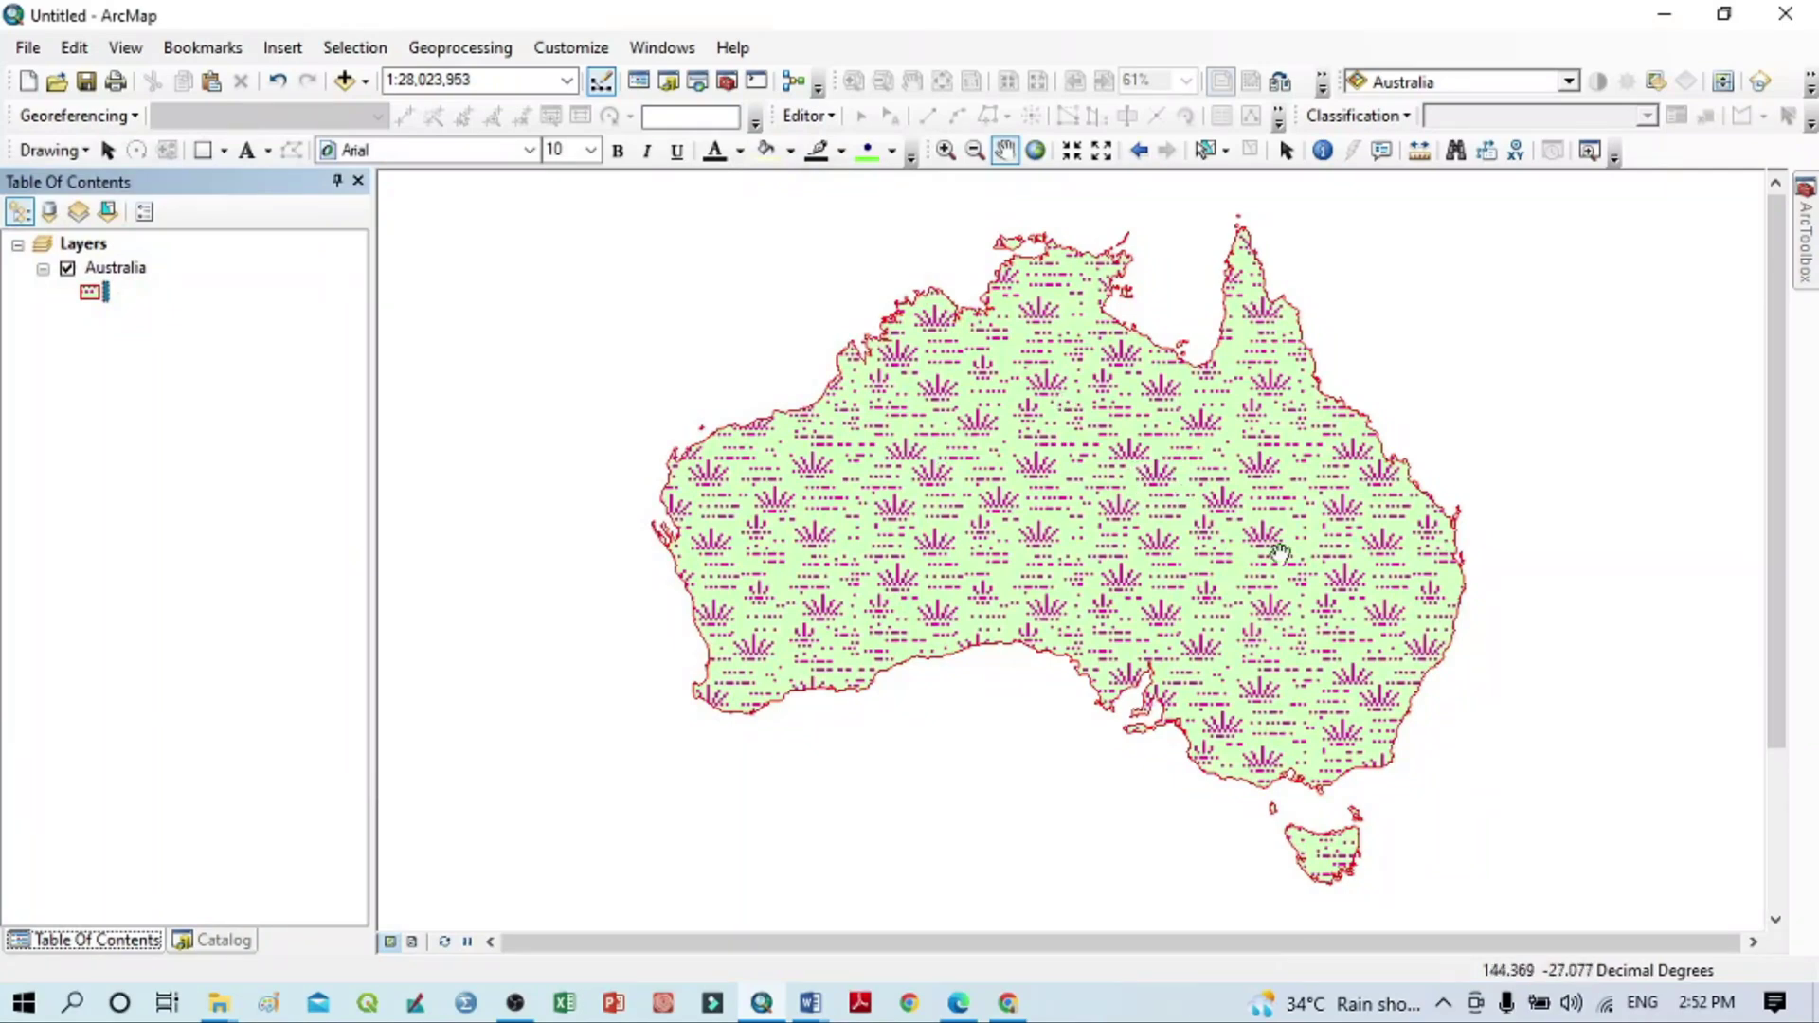
Replace the Australia layer's picture fill with the 10% Simple hatch symbol and apply it to the map.
click(88, 293)
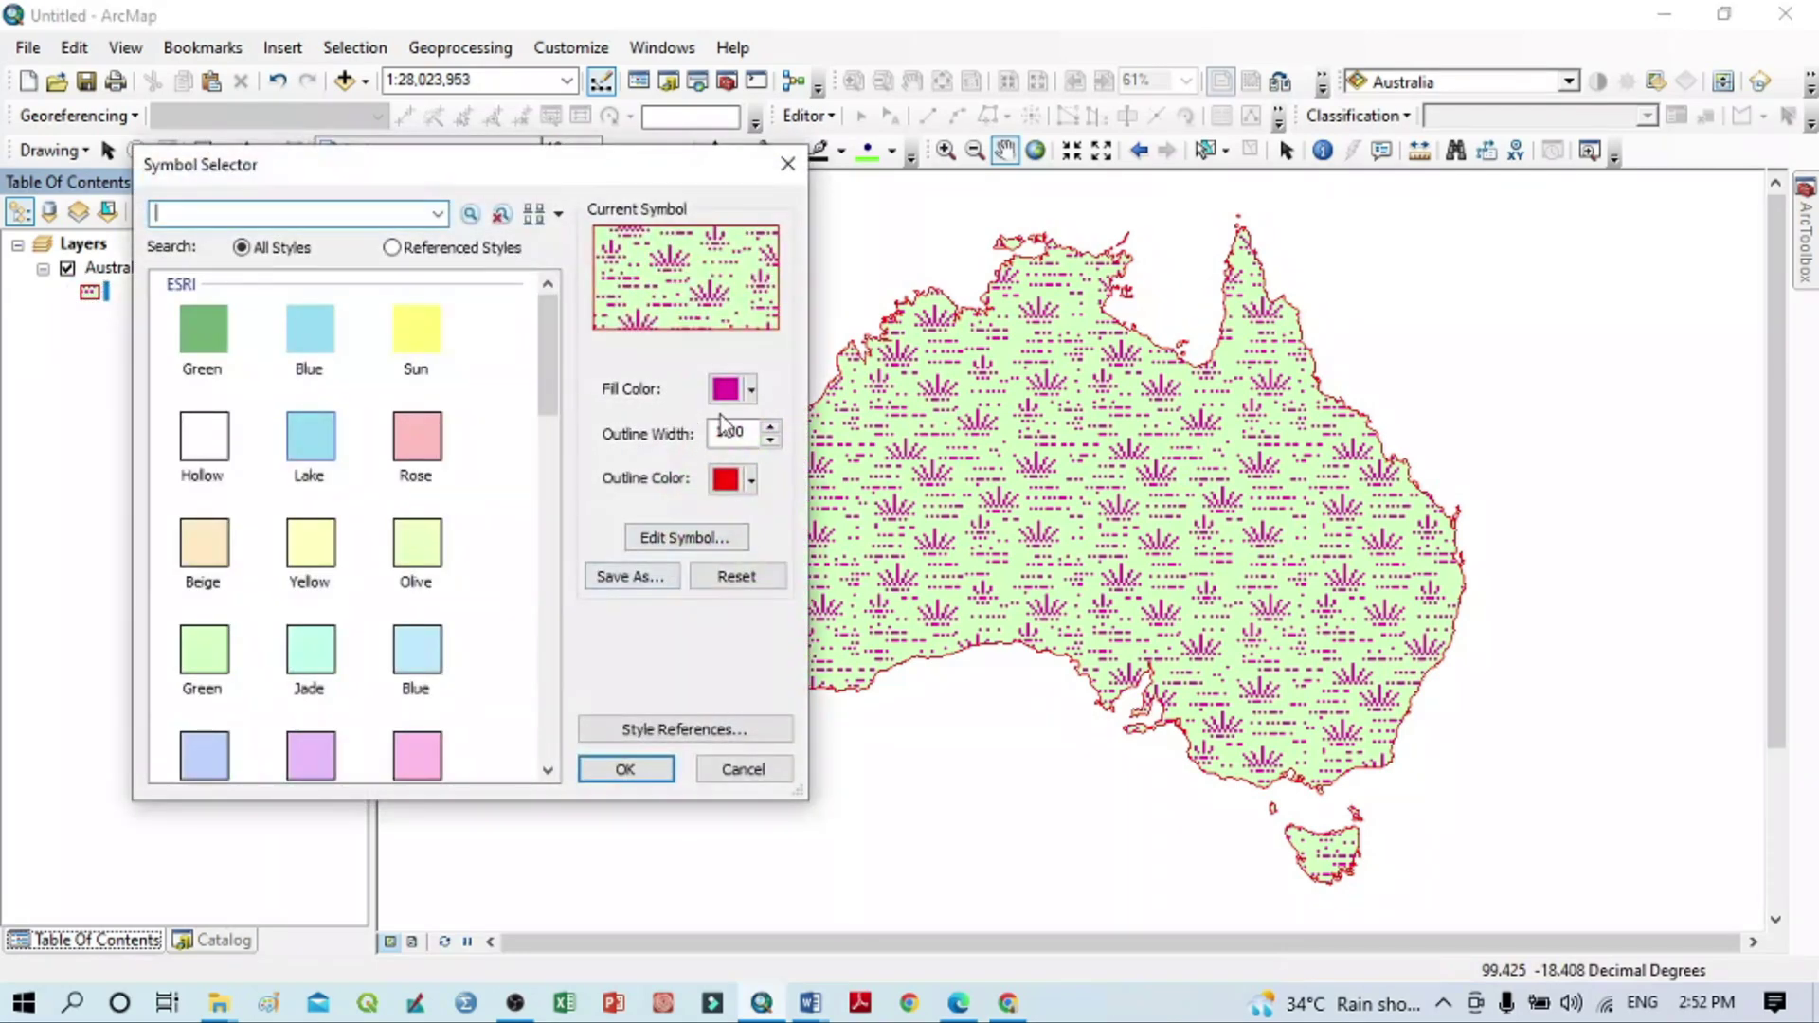
click(684, 537)
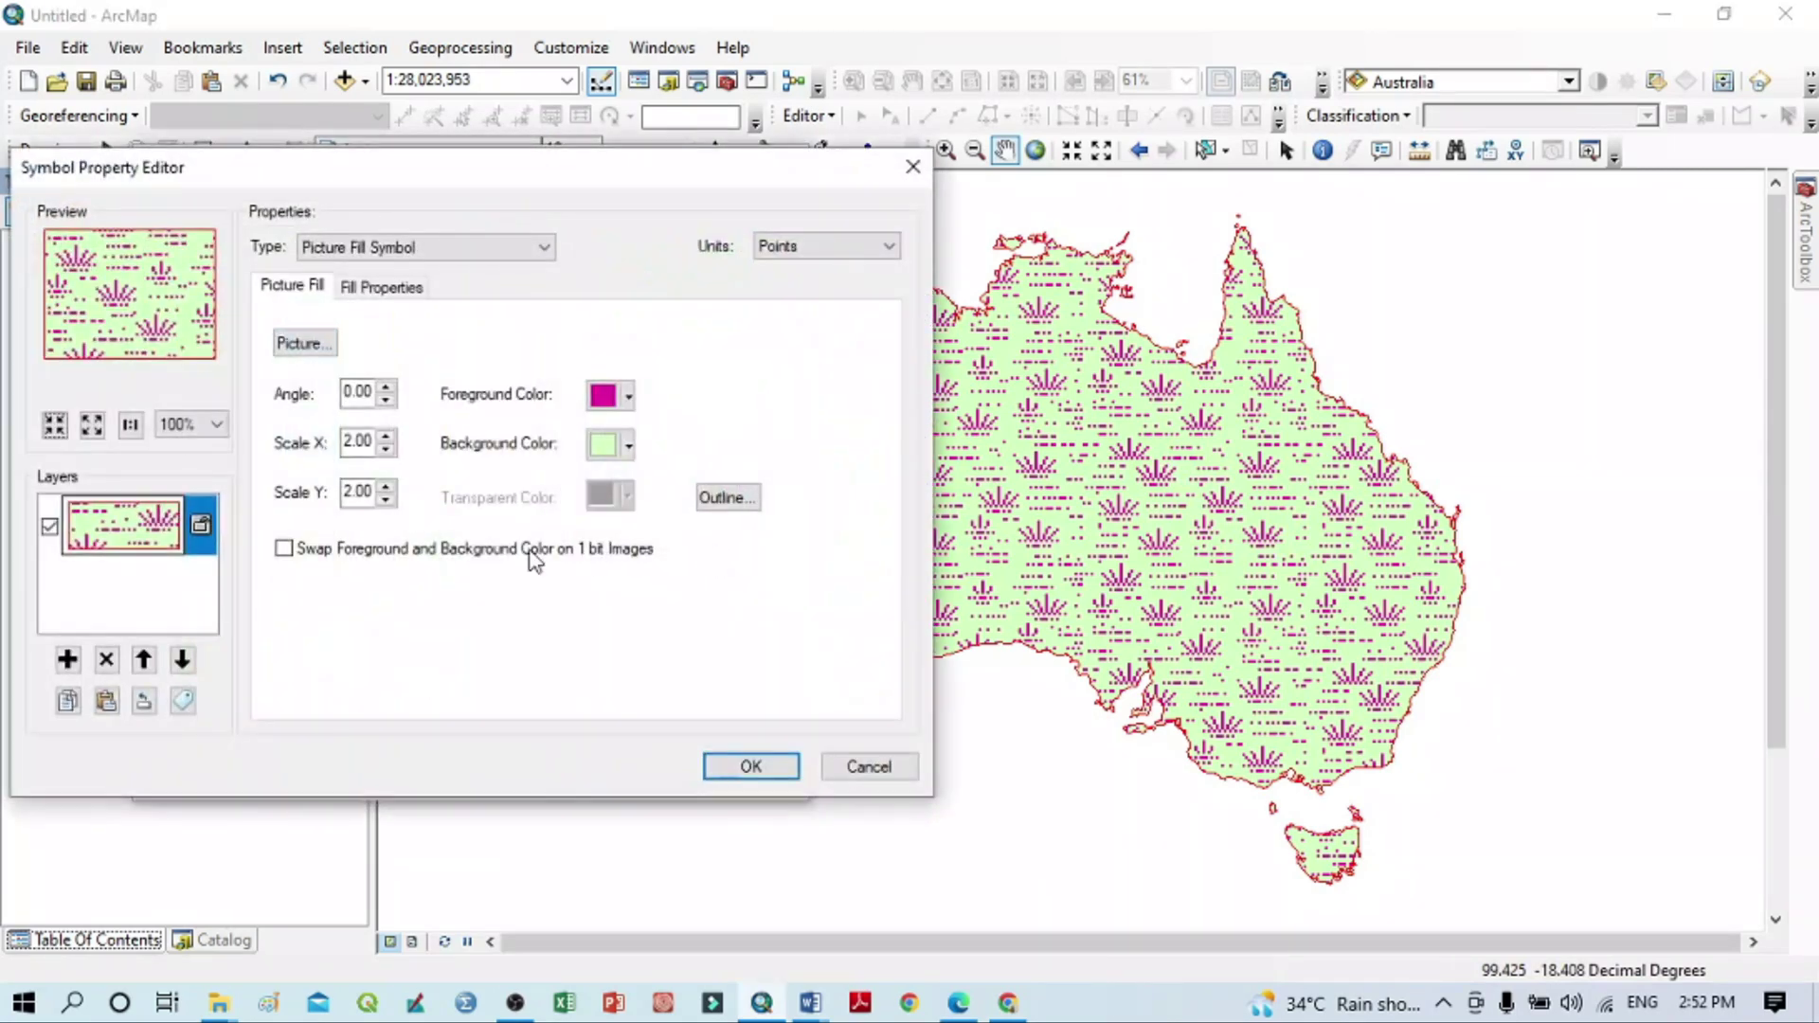
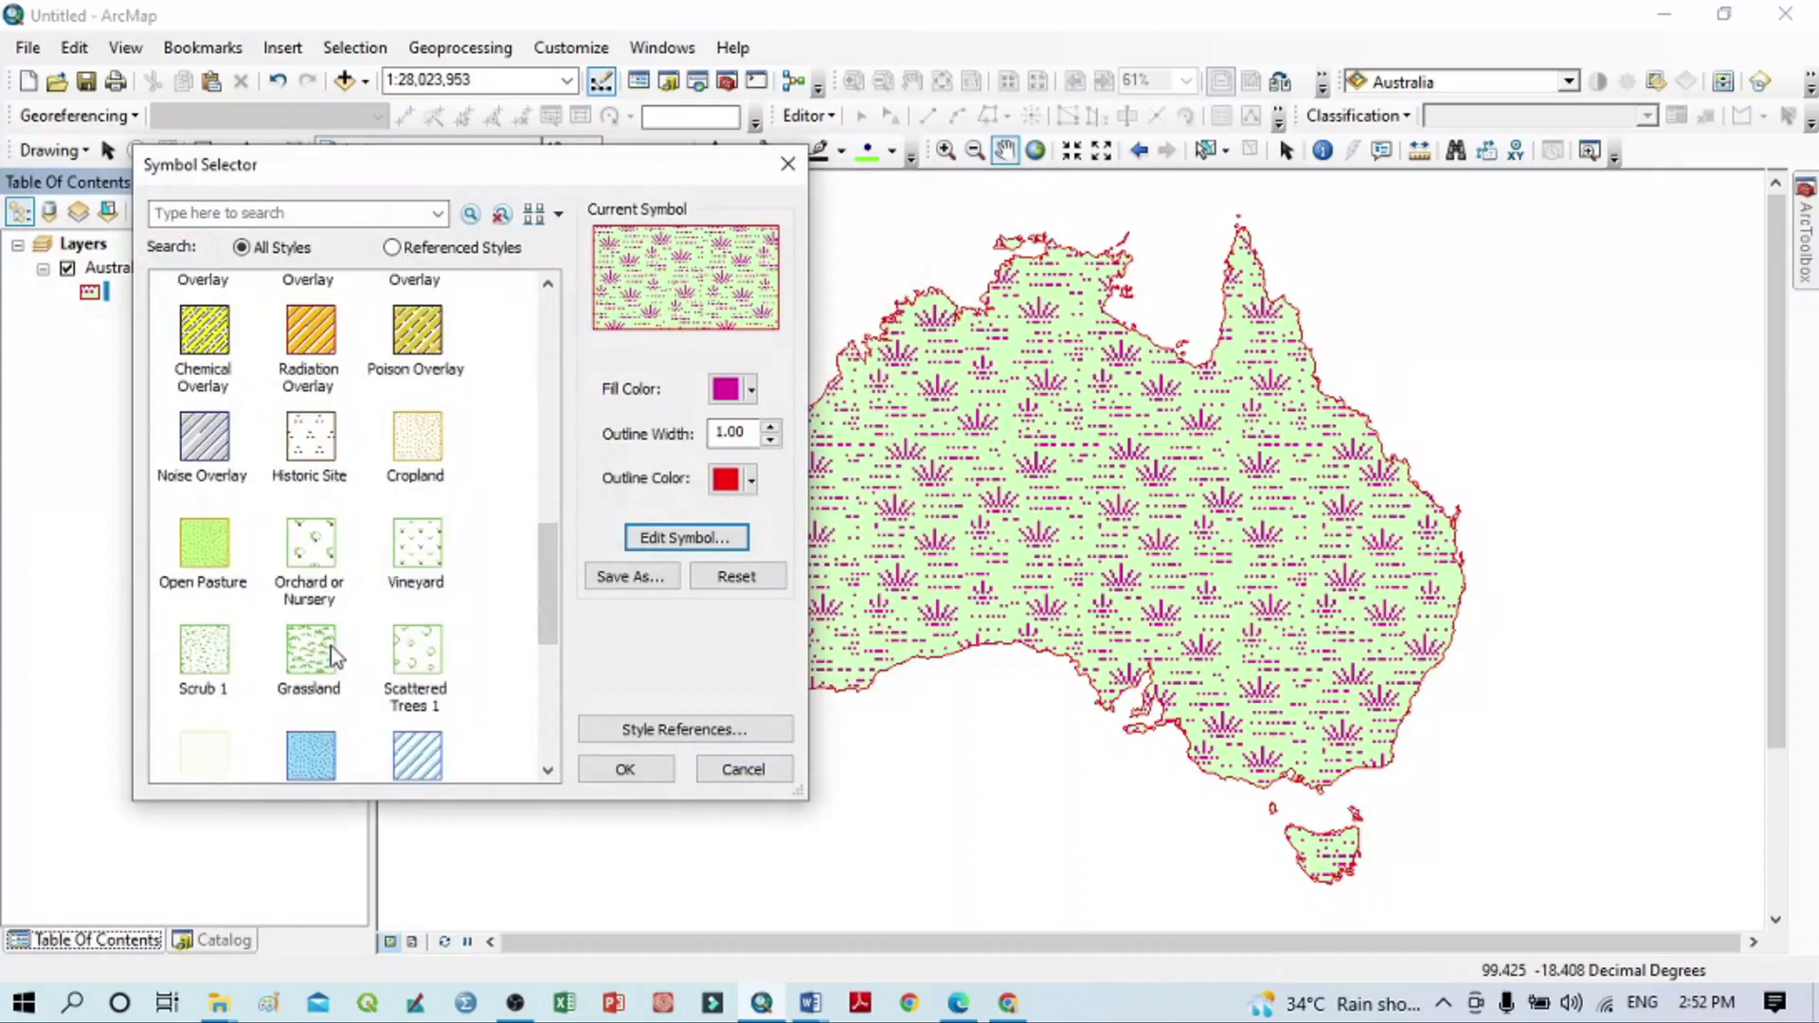
scroll(407, 488, up, 1)
scroll(405, 481, up, 1)
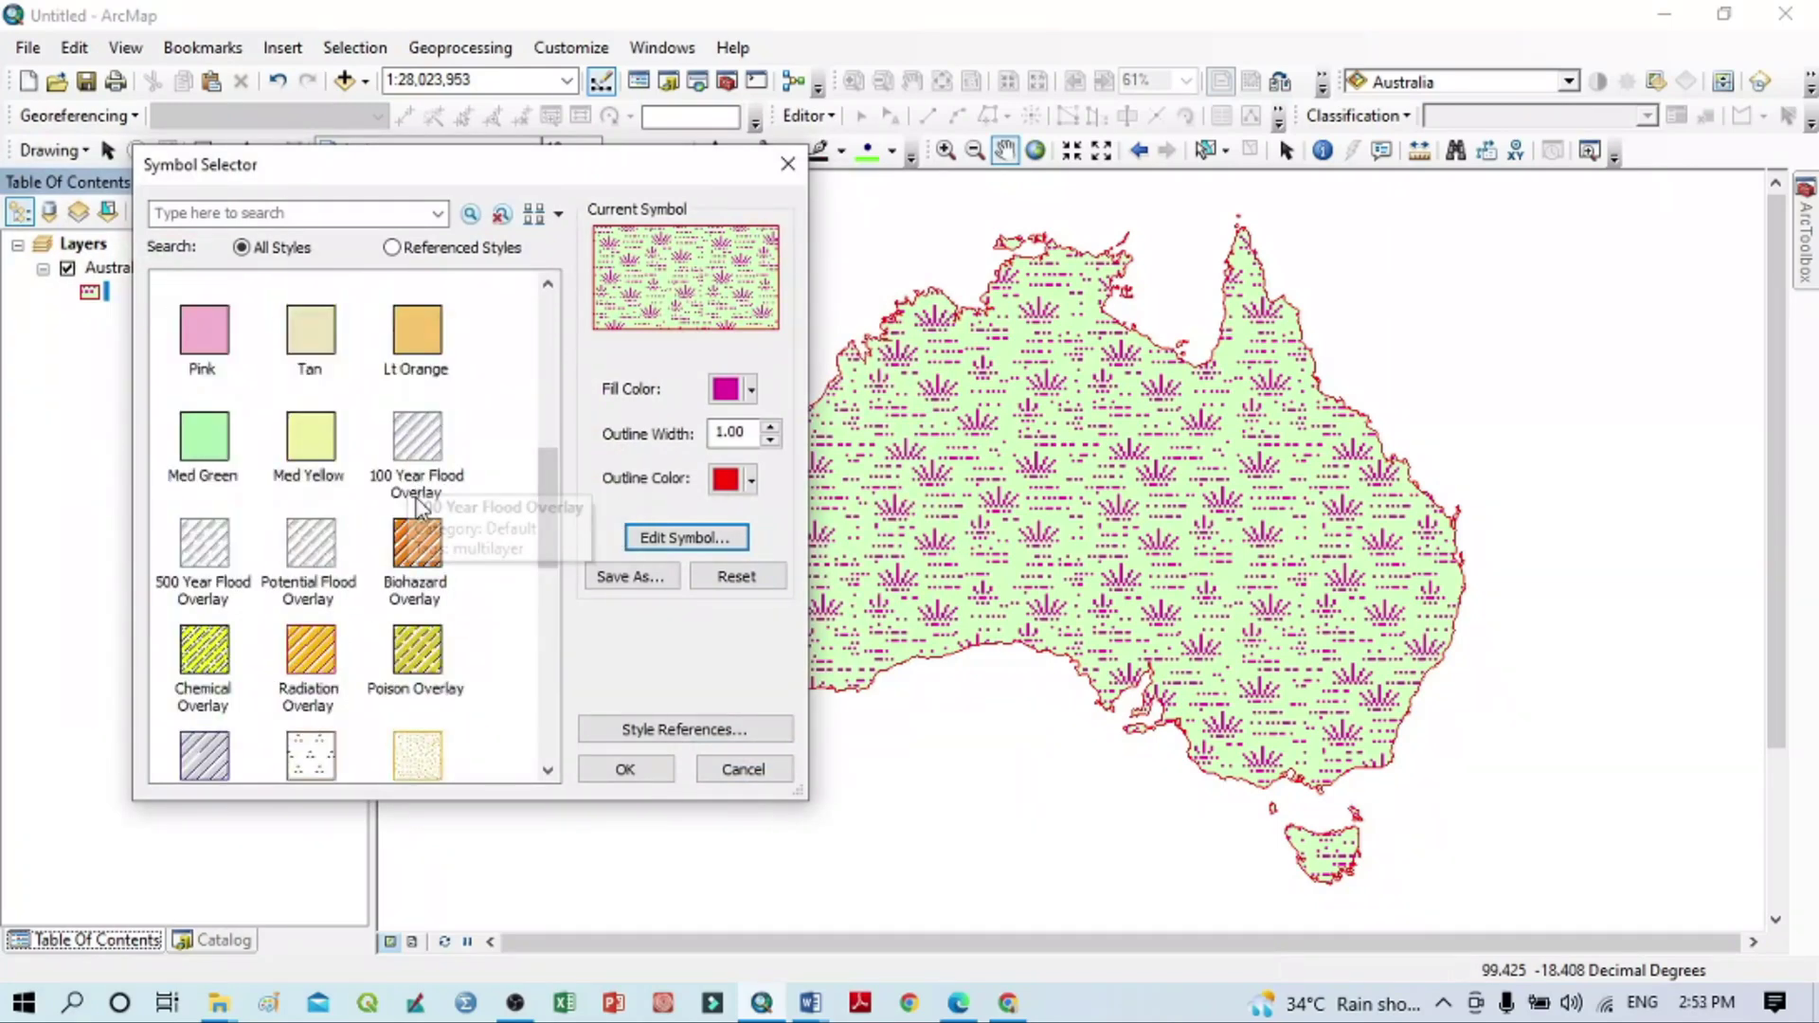
scroll(424, 611, down, 7)
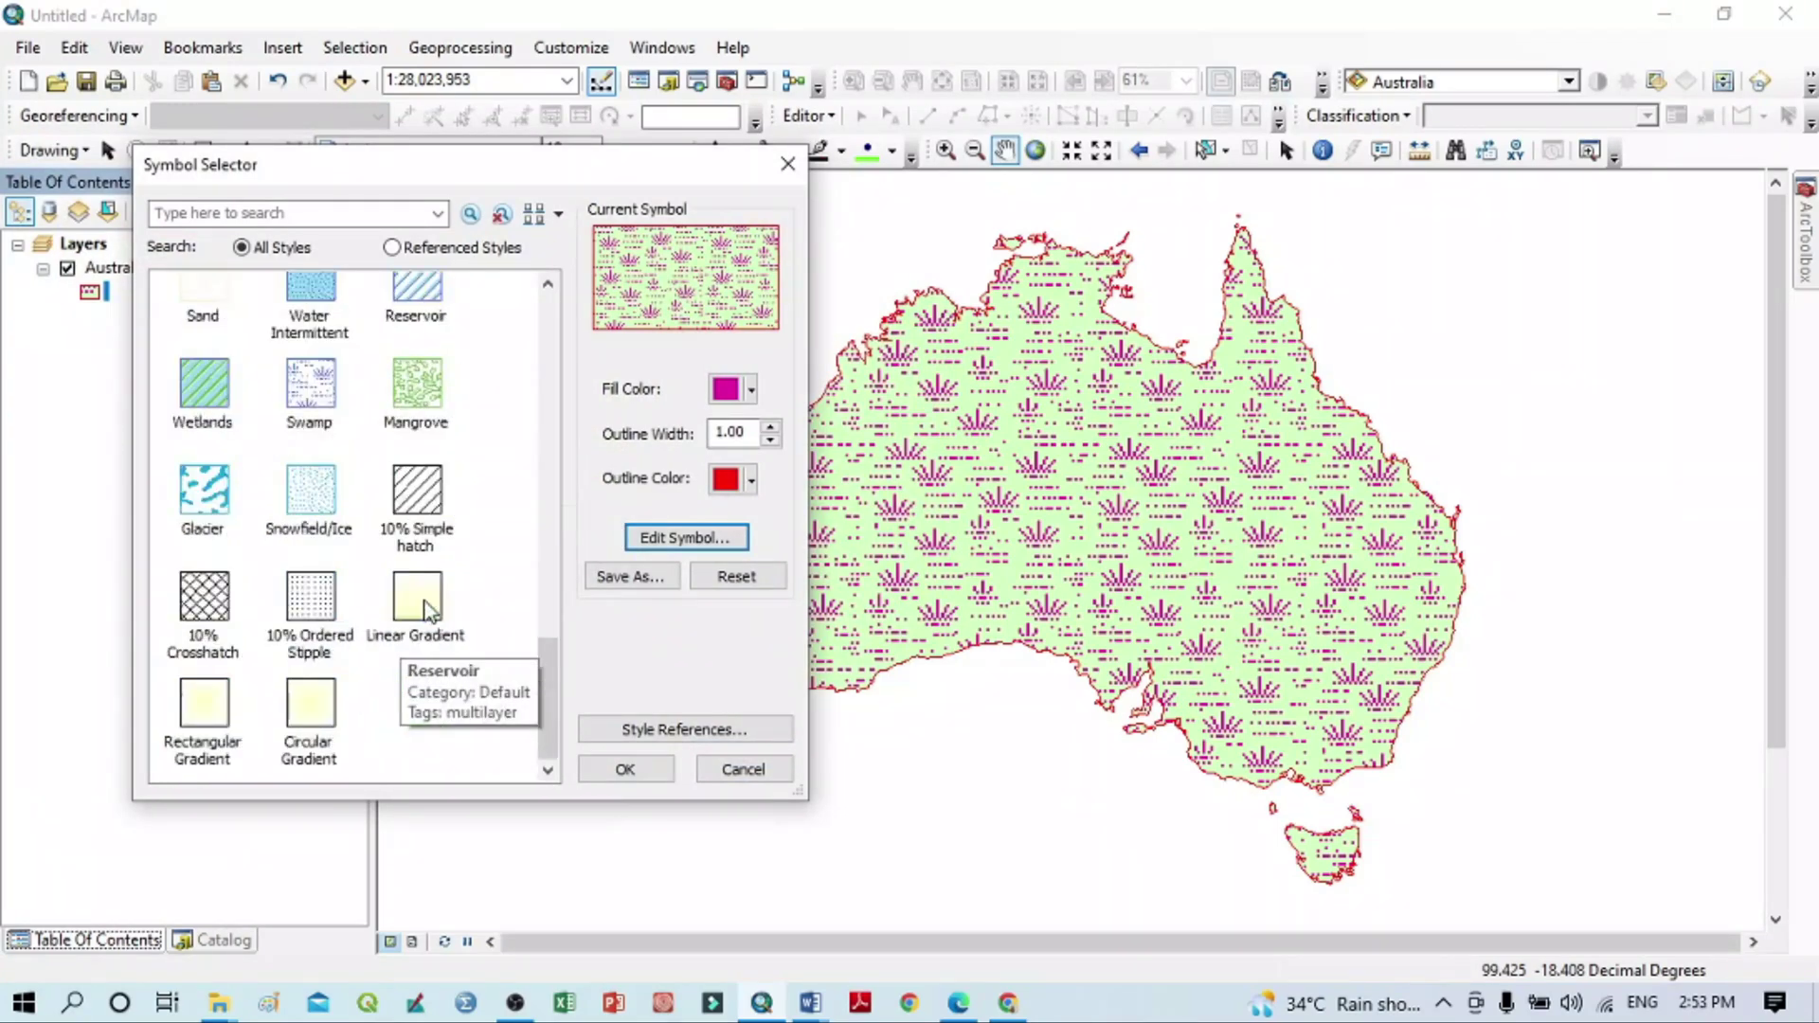
click(427, 488)
click(629, 772)
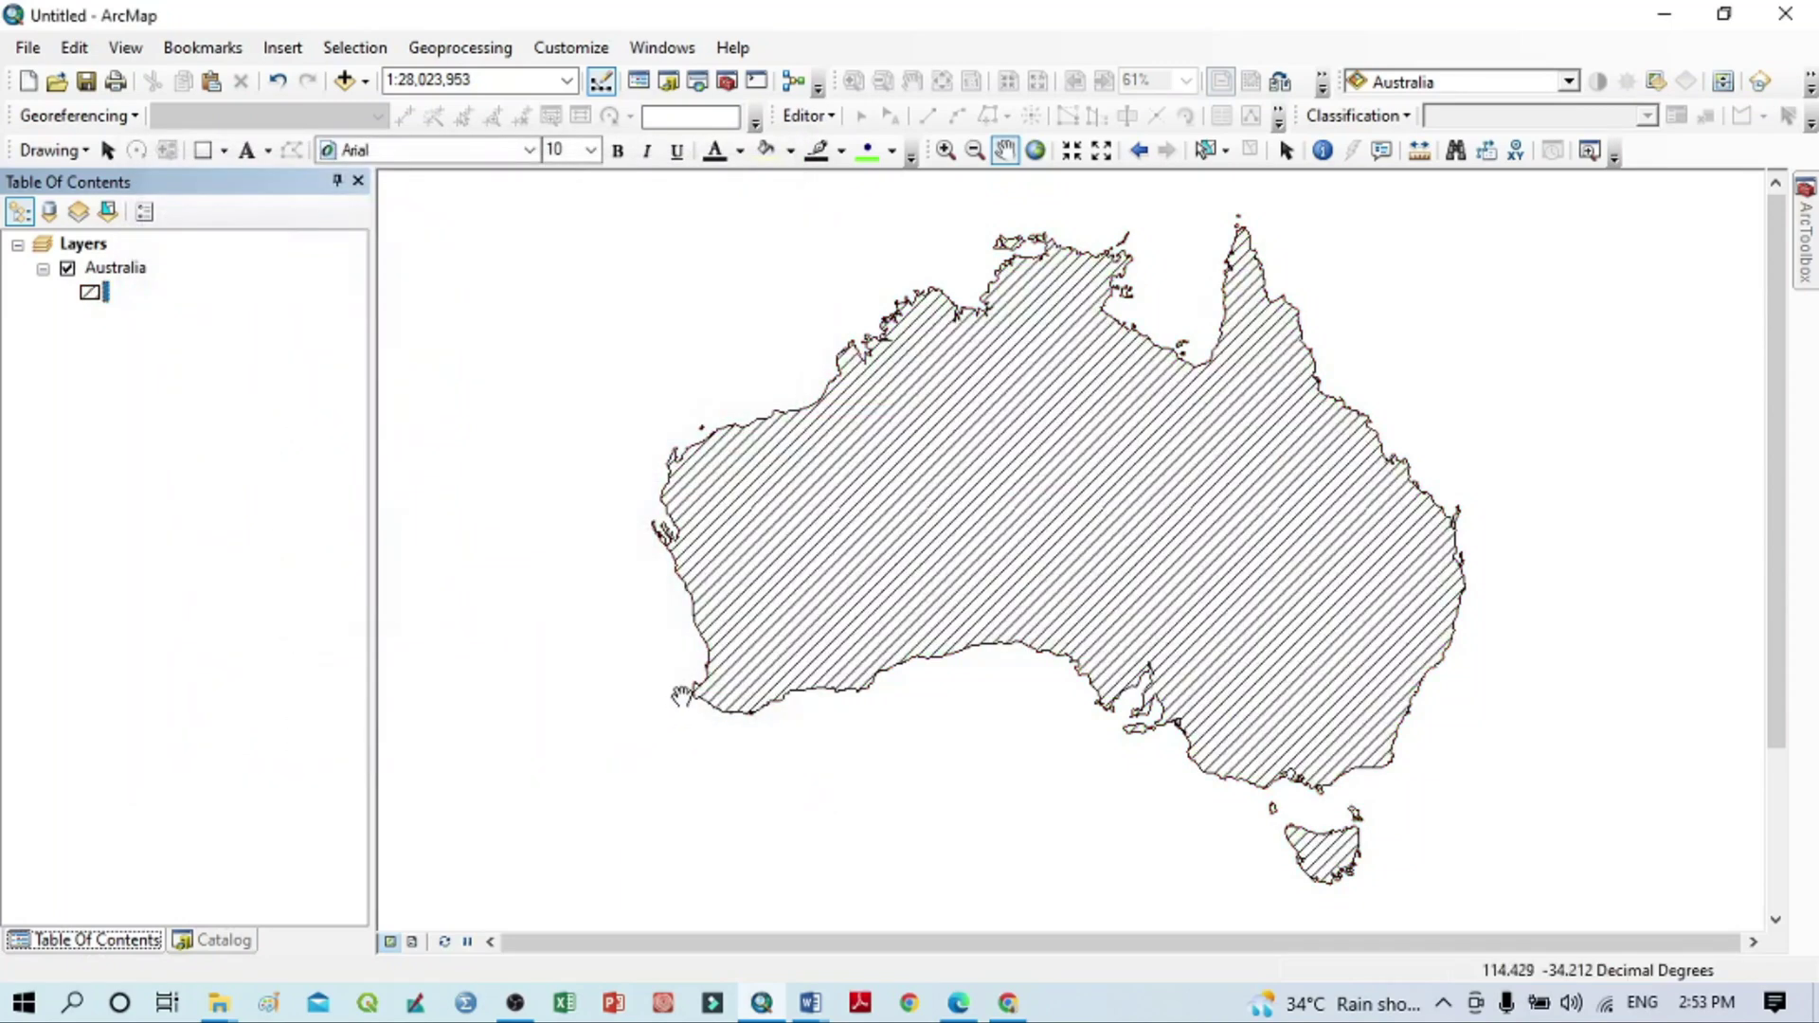
Set the angle of the Australia layer's line fill to 60 and apply the symbol to the map.
double_click(90, 292)
click(676, 546)
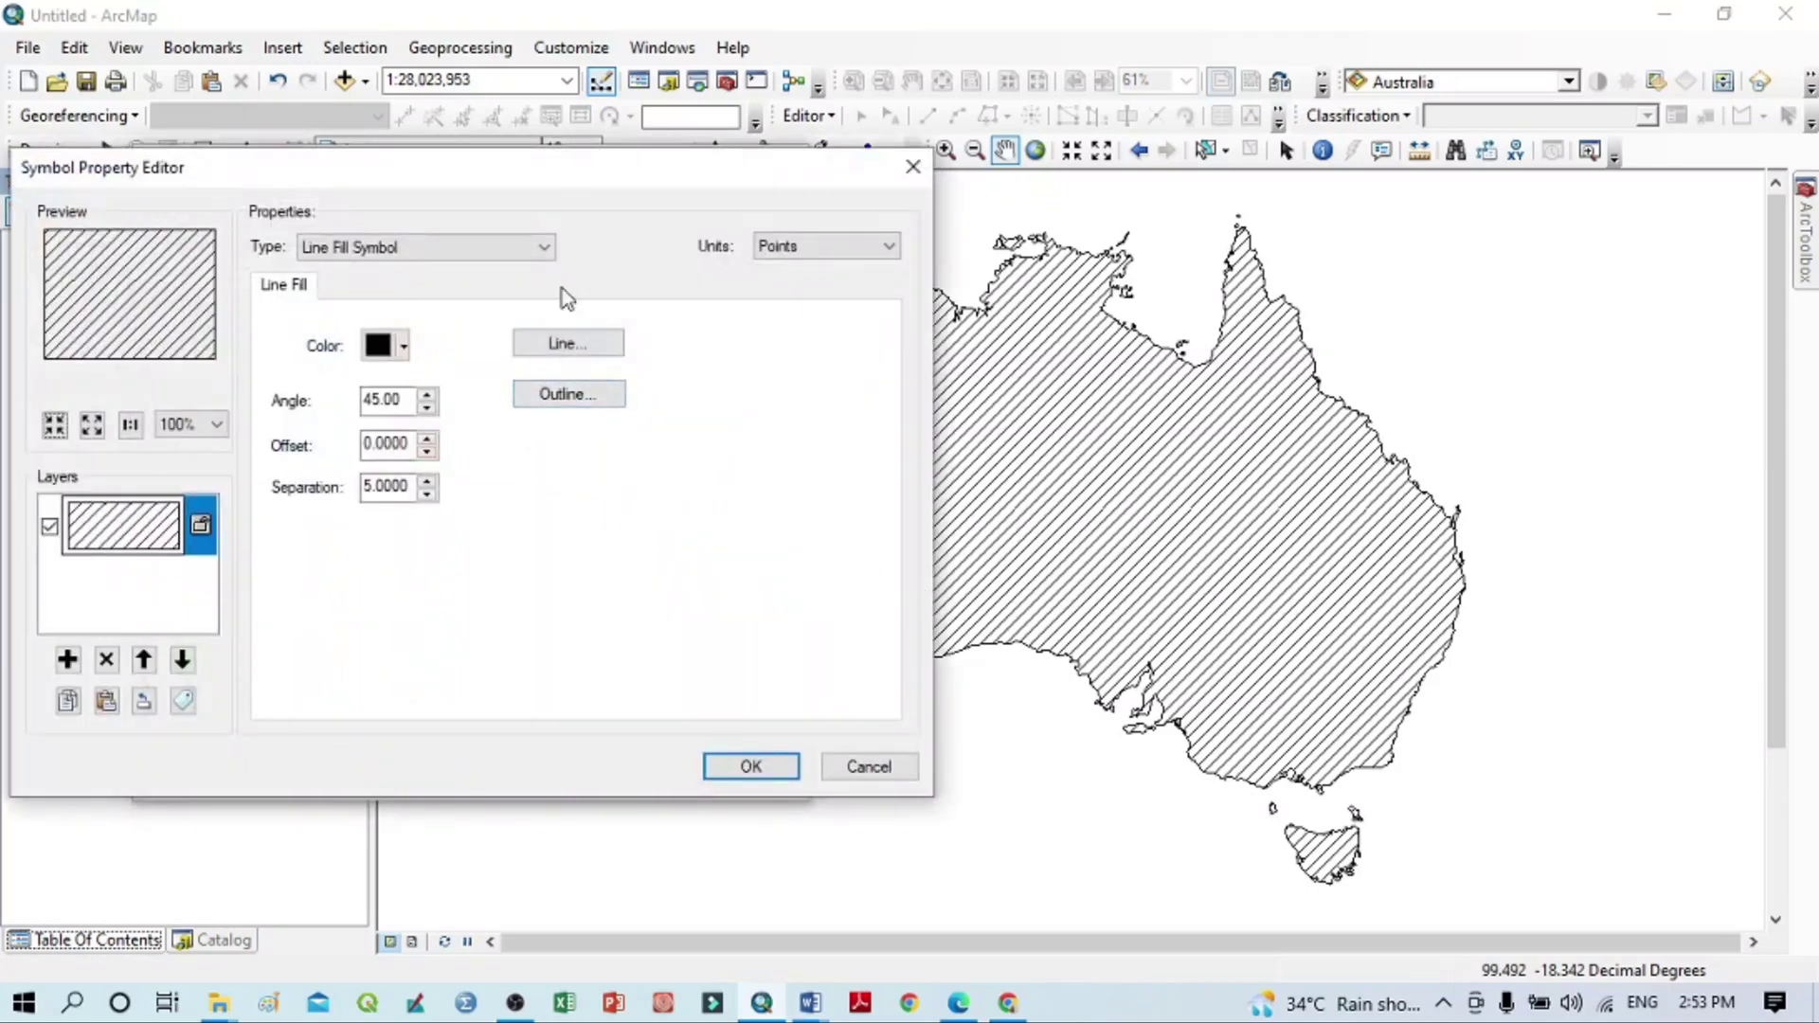
drag(548, 180, 485, 220)
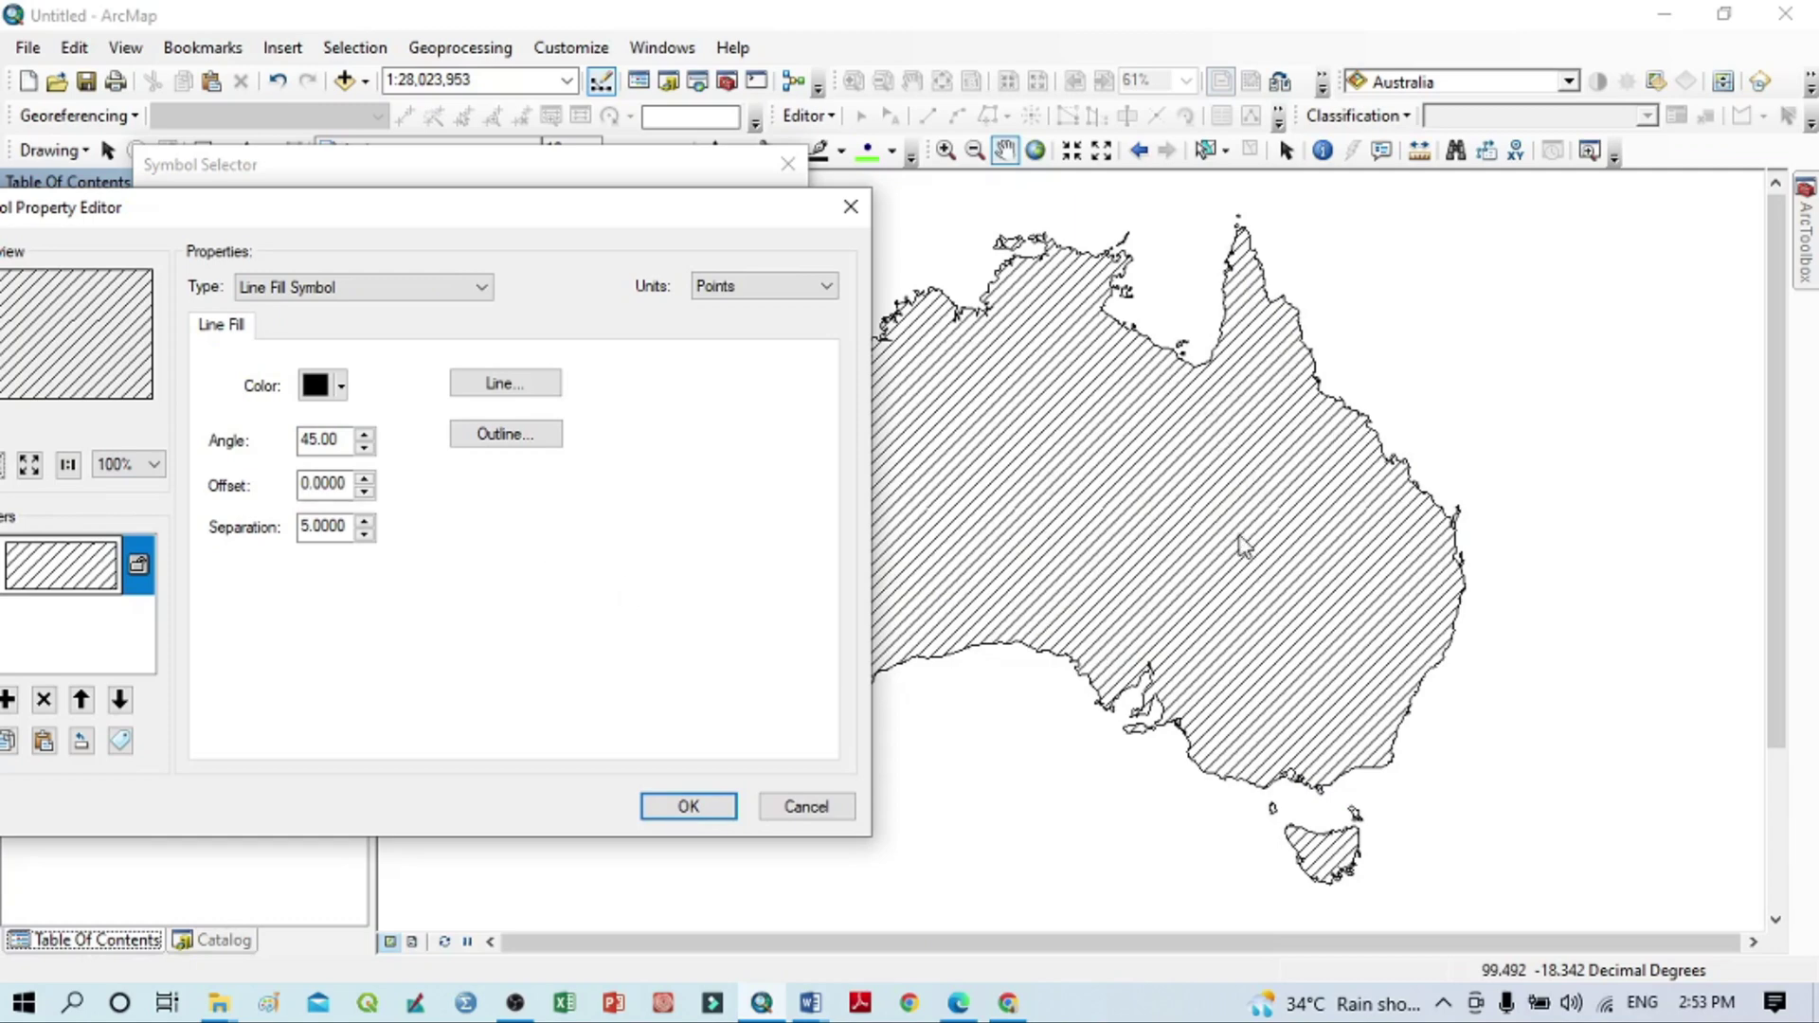
drag(308, 219, 493, 188)
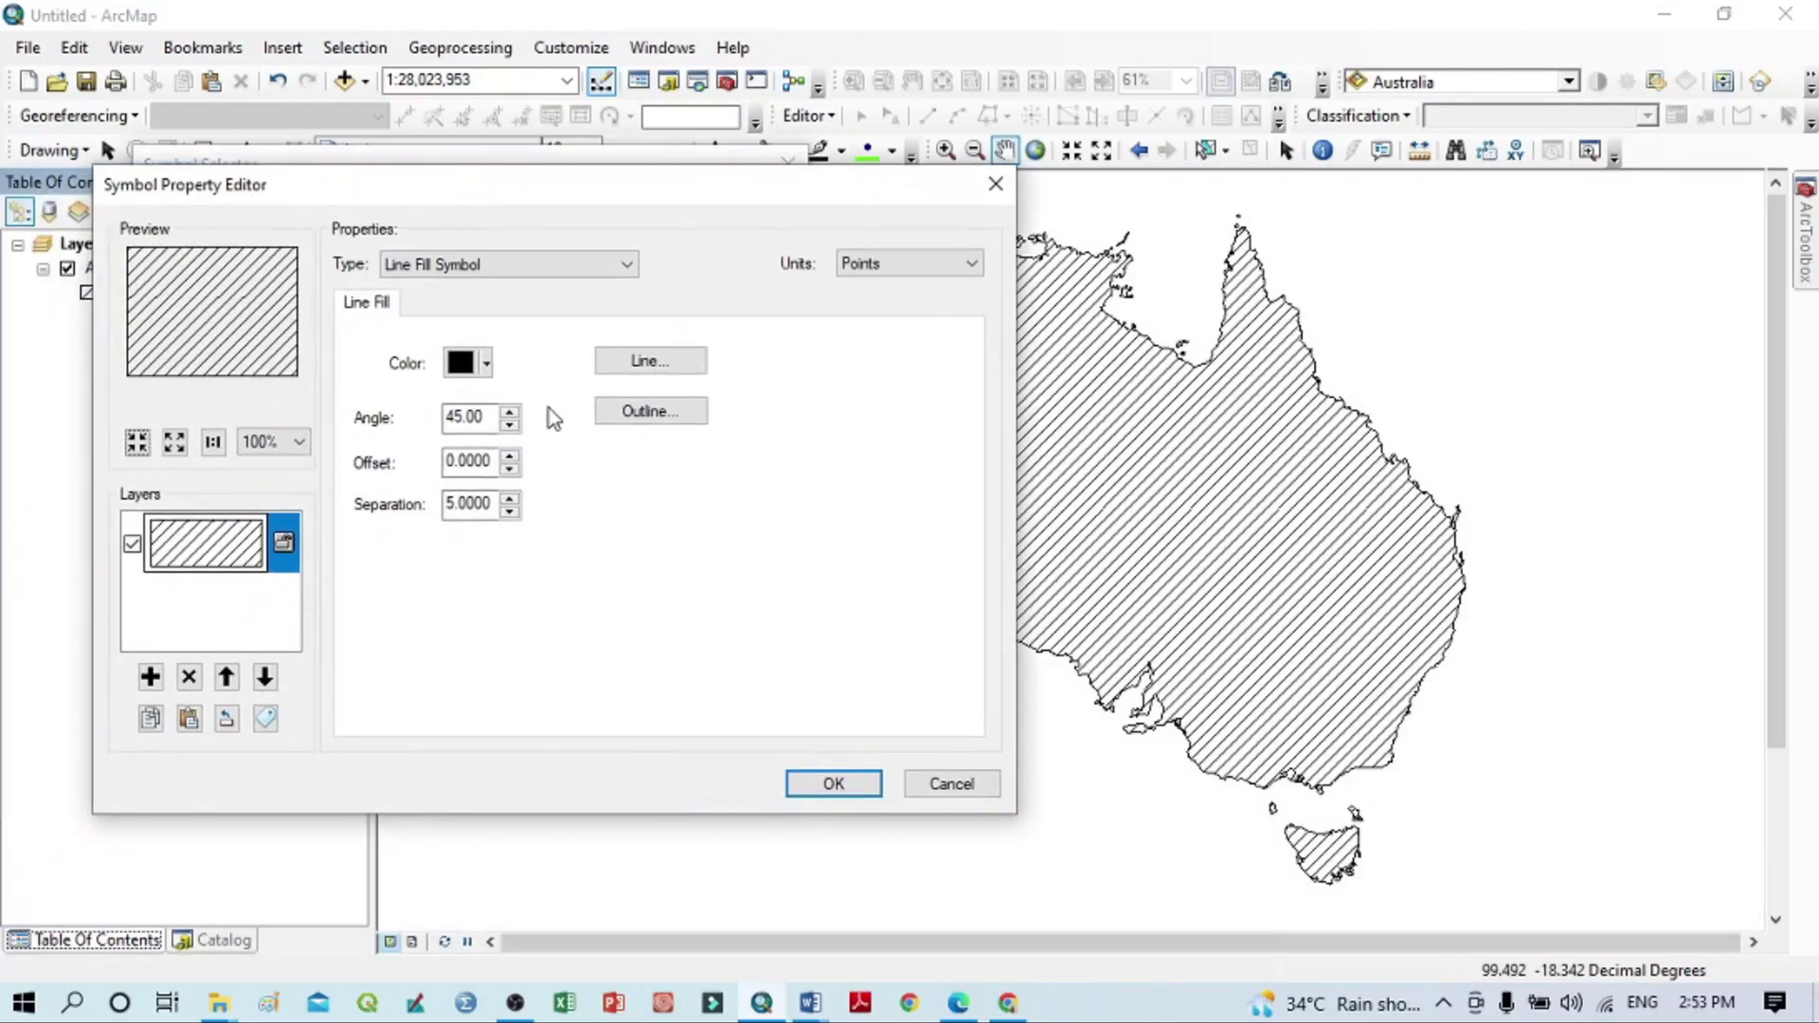
double_click(464, 416)
text(60)
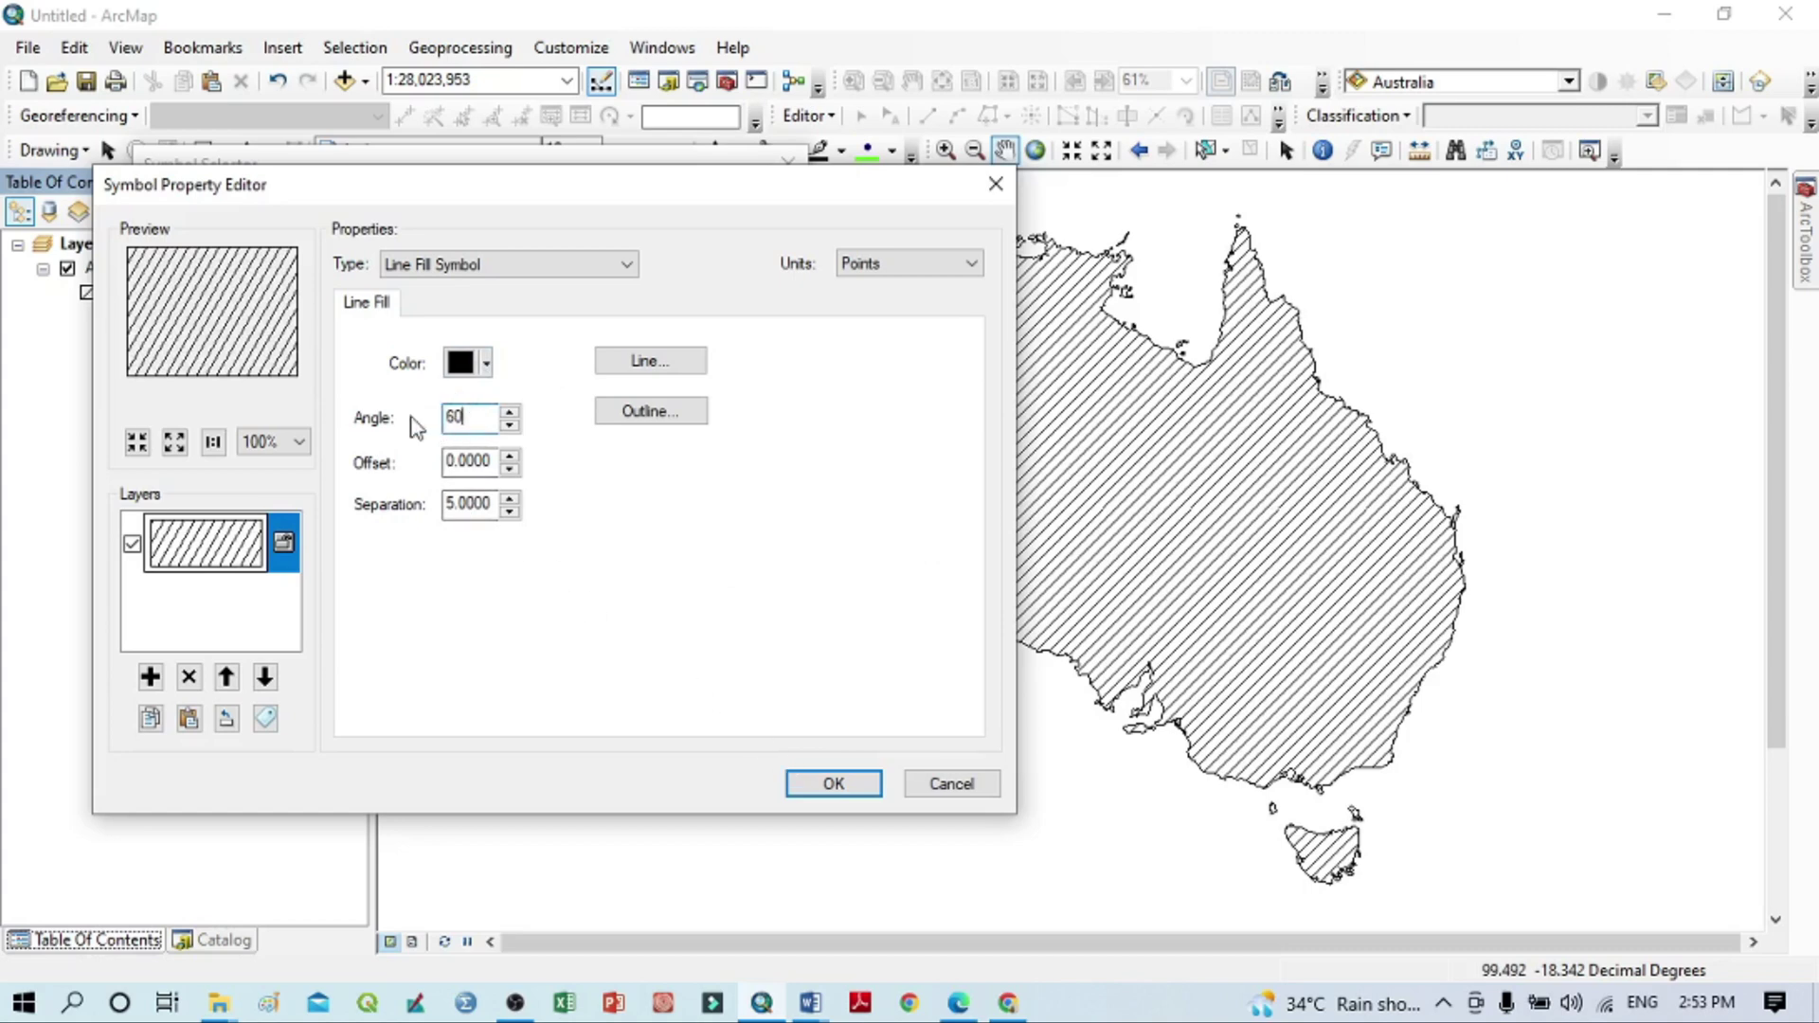
click(837, 786)
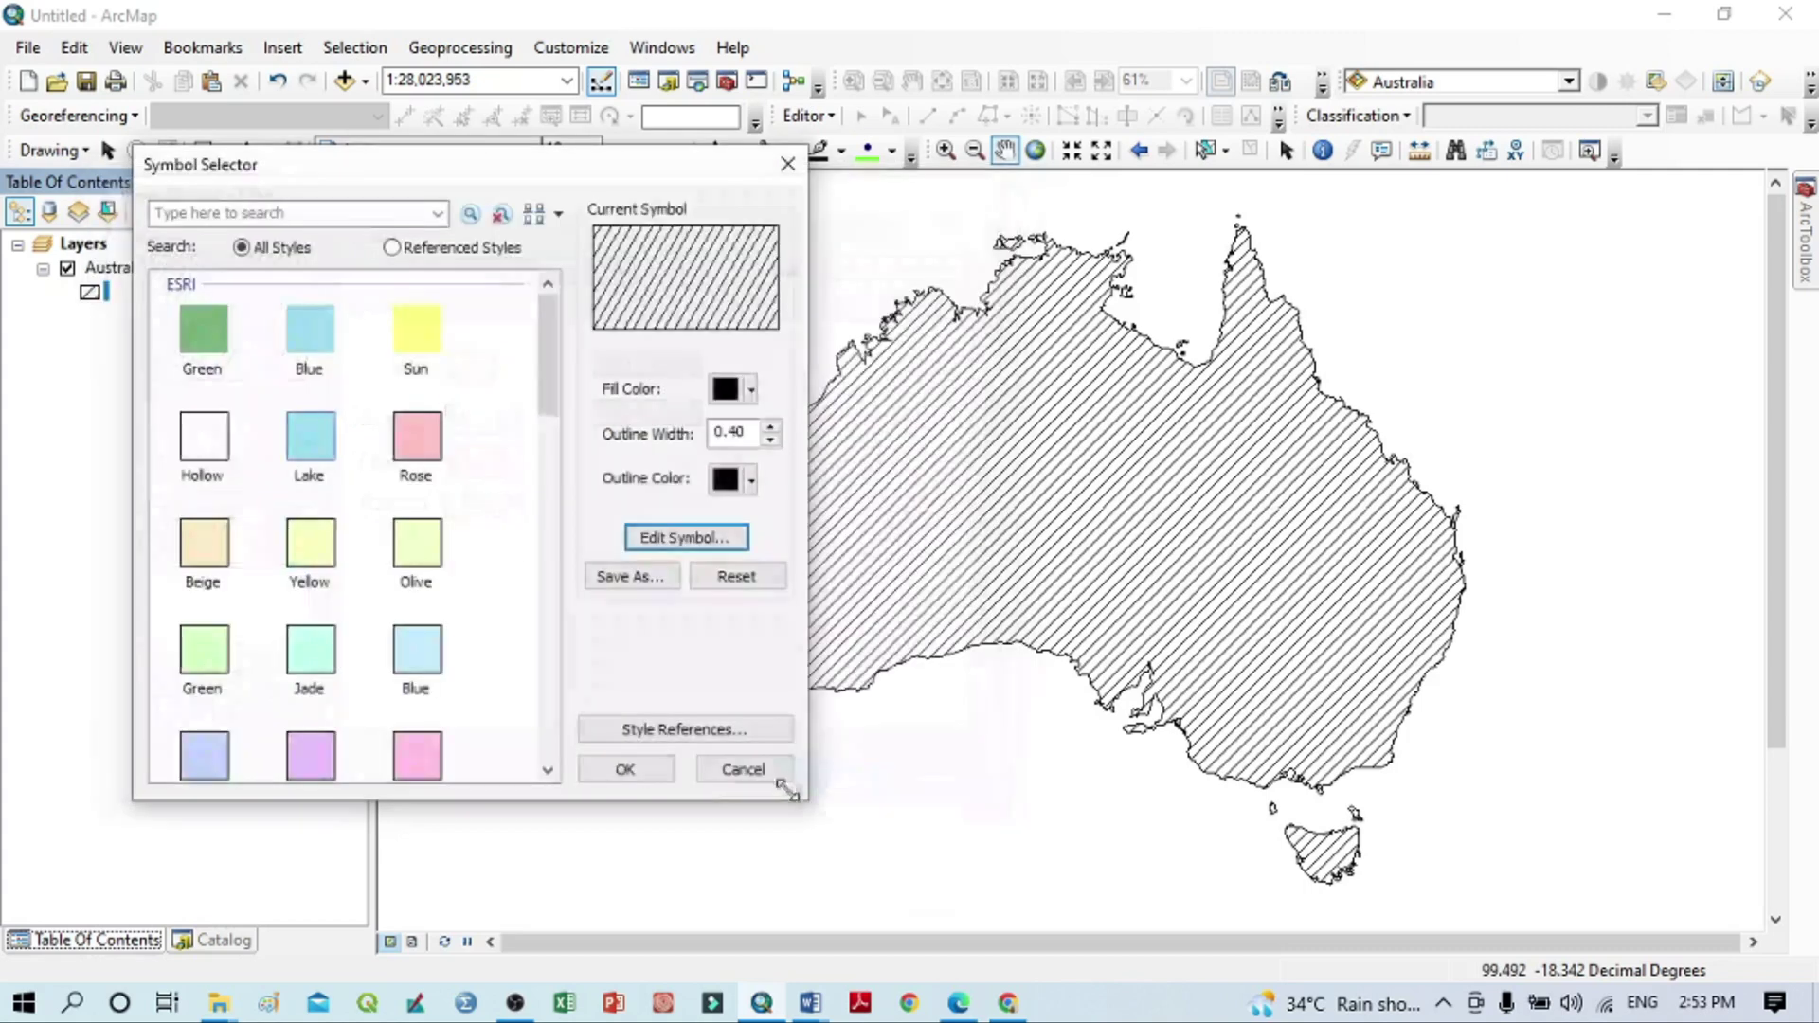
click(625, 770)
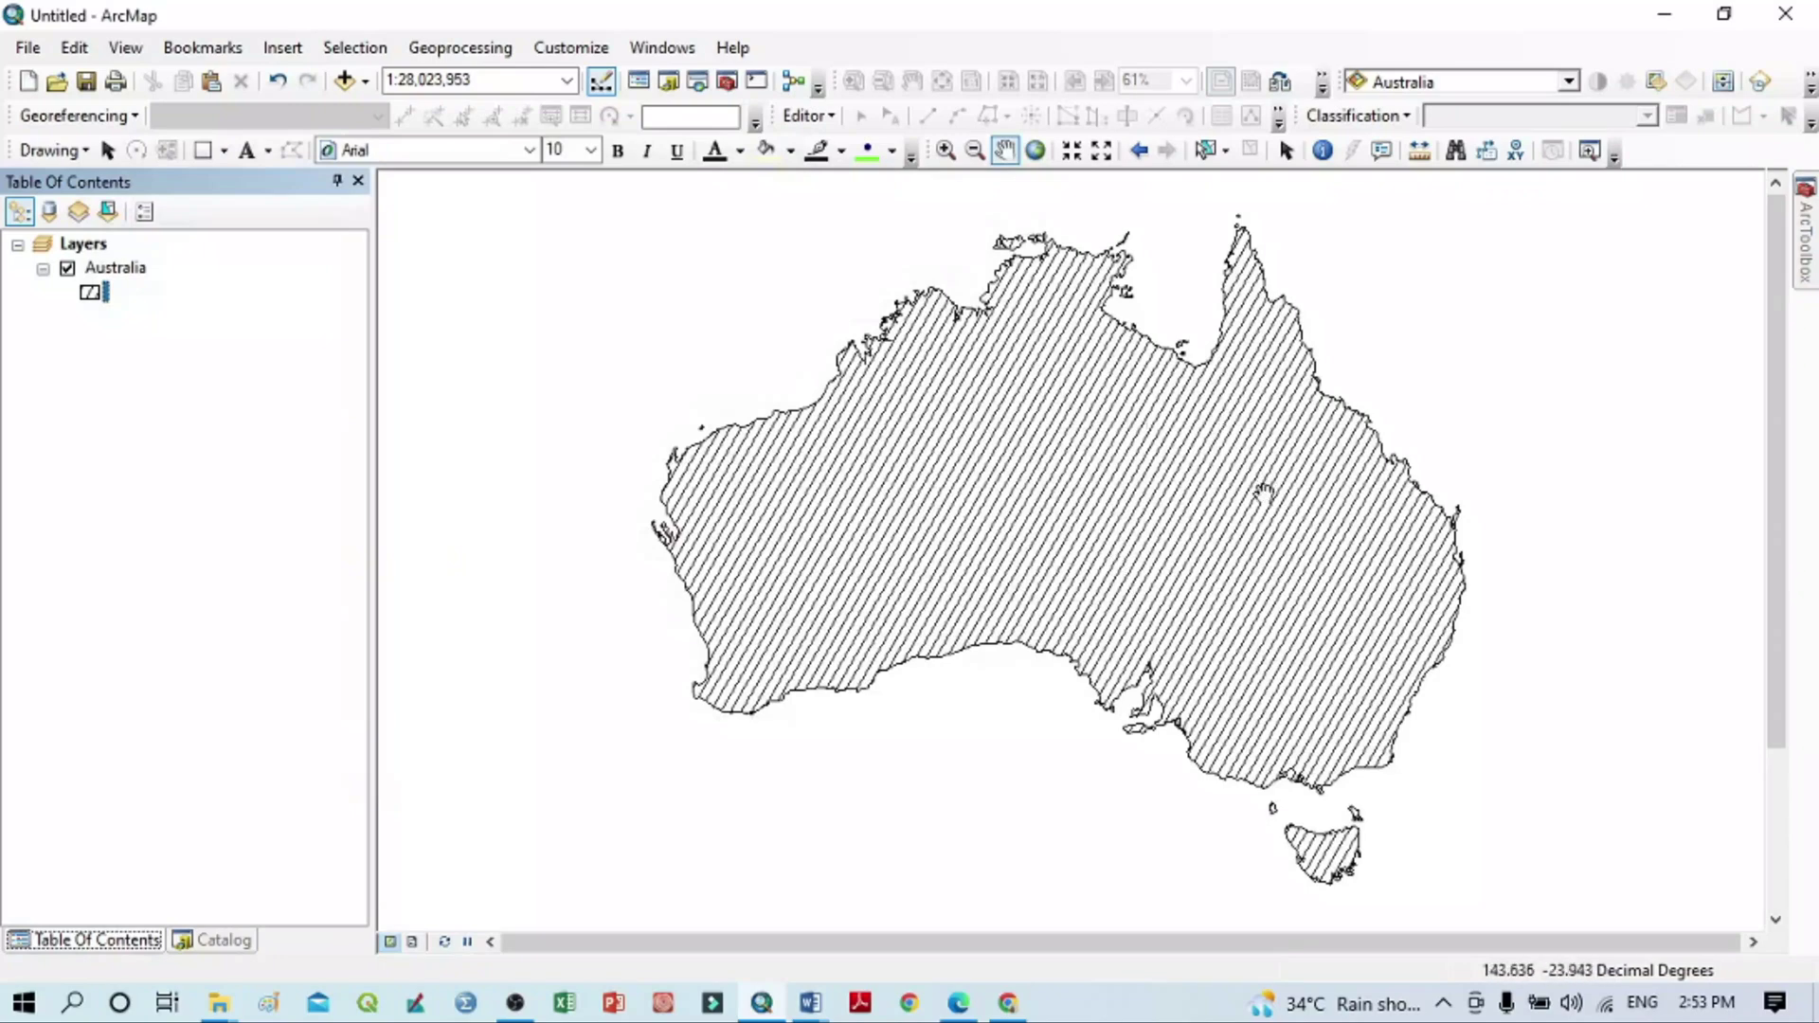
Change the Australia layer's line fill angle to 20 and apply it to the map.
double_click(98, 300)
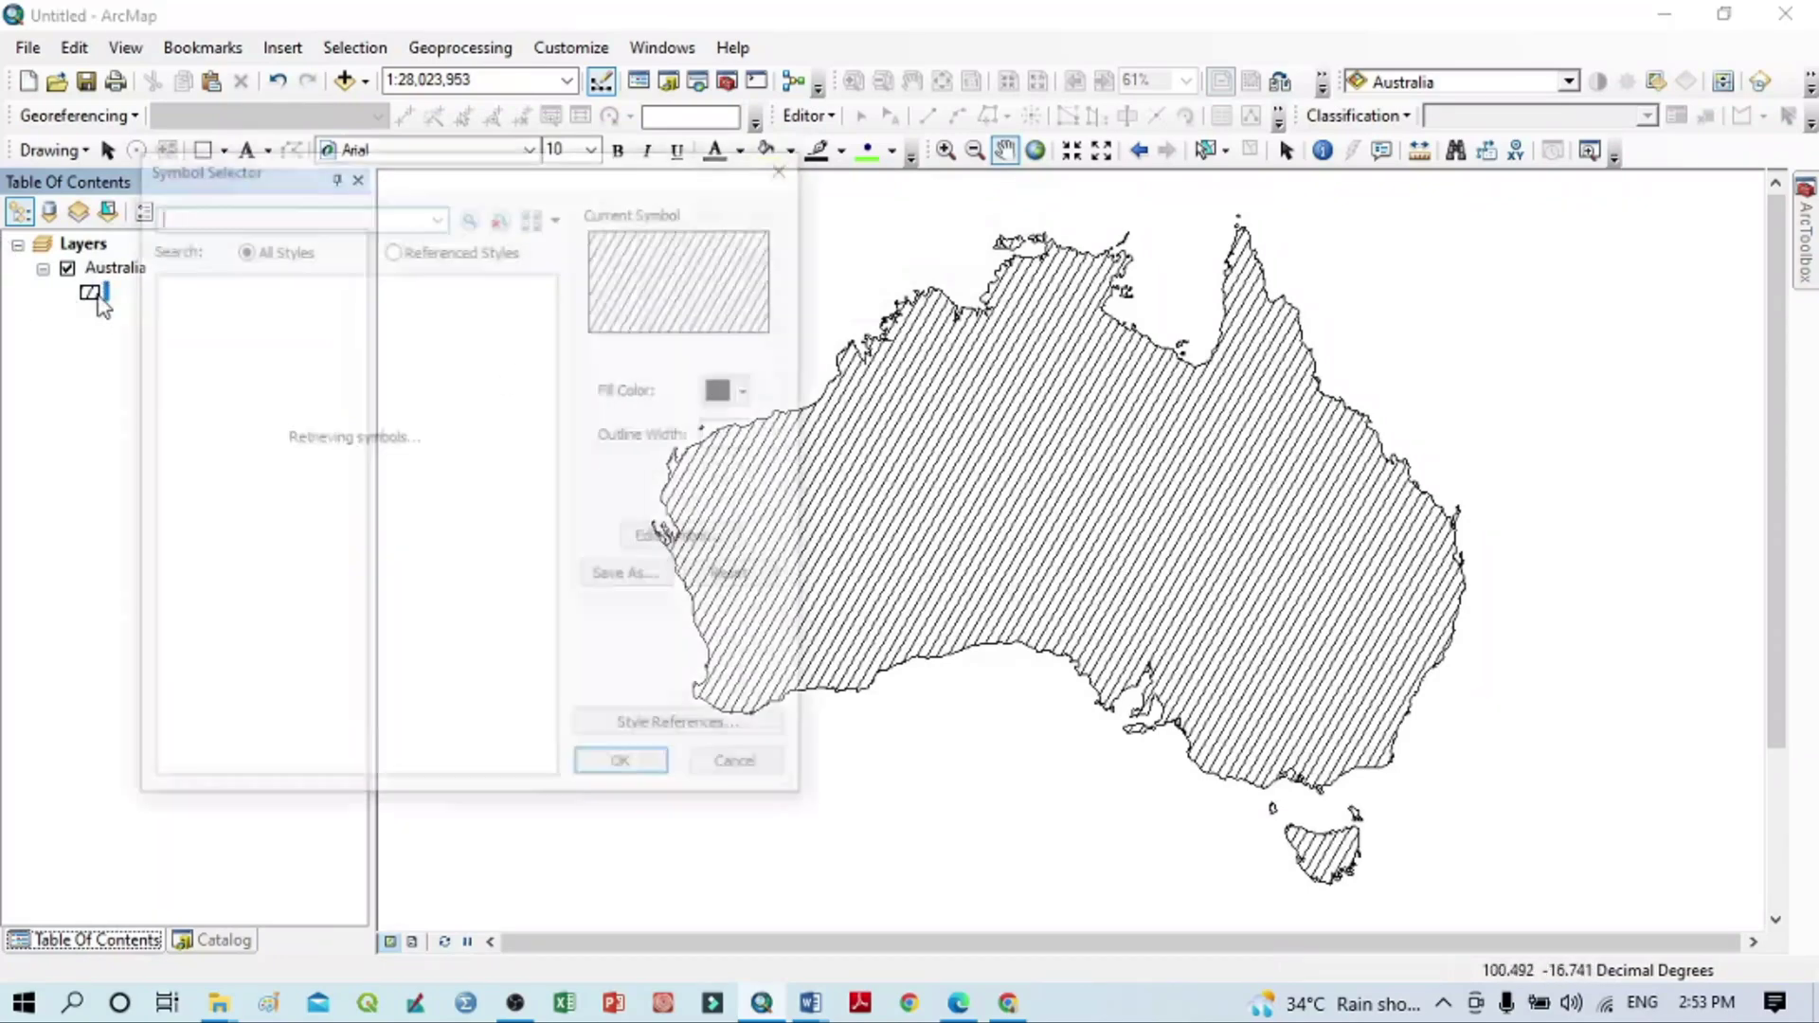
click(689, 537)
double_click(406, 393)
text(20)
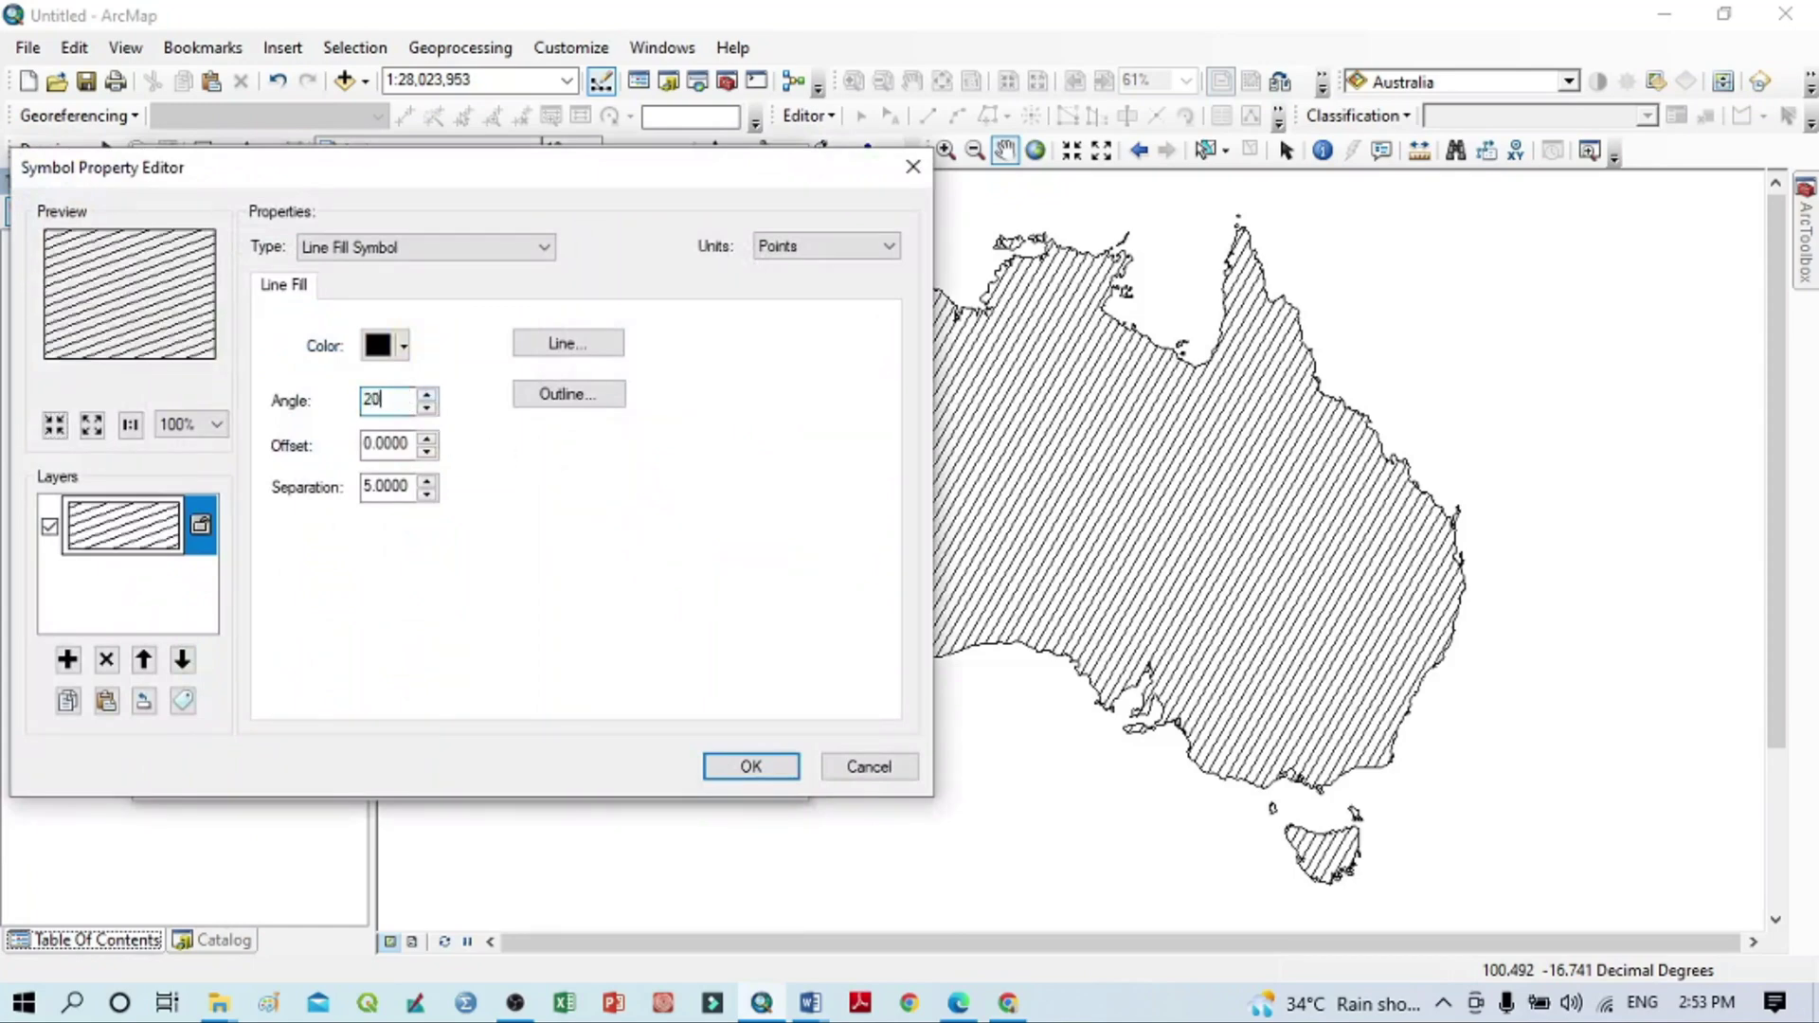
click(770, 769)
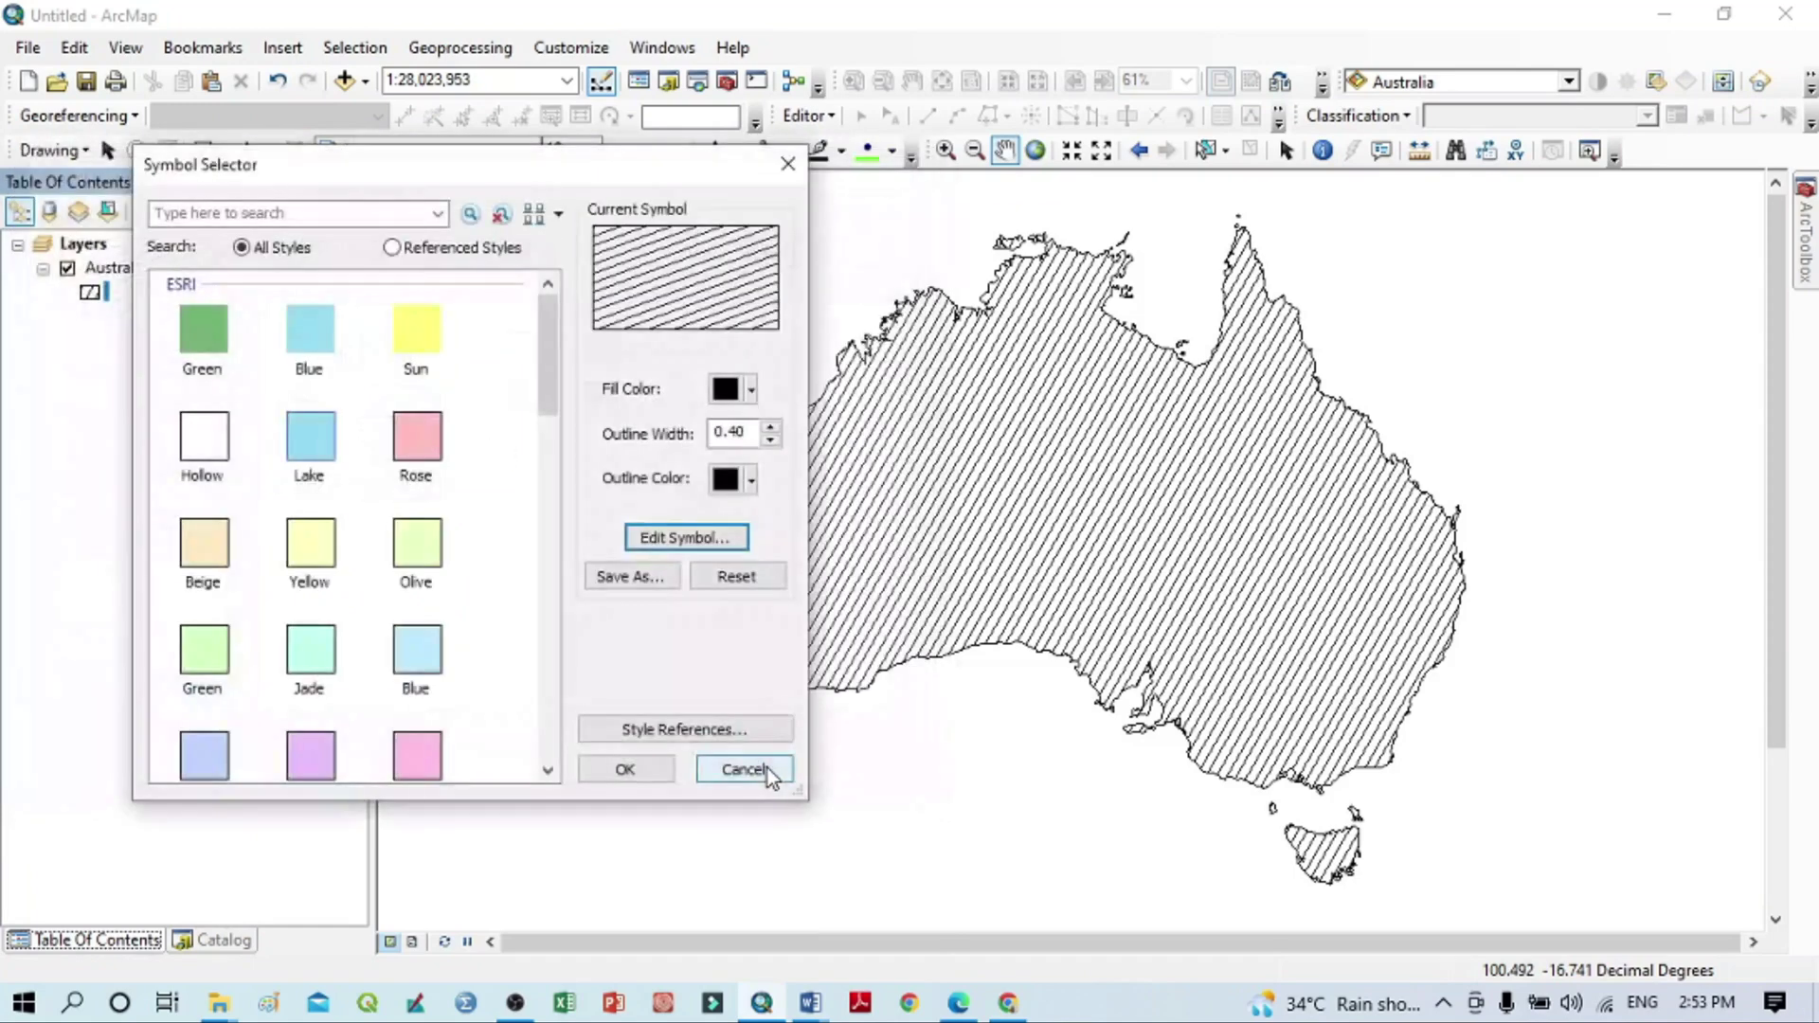
click(637, 769)
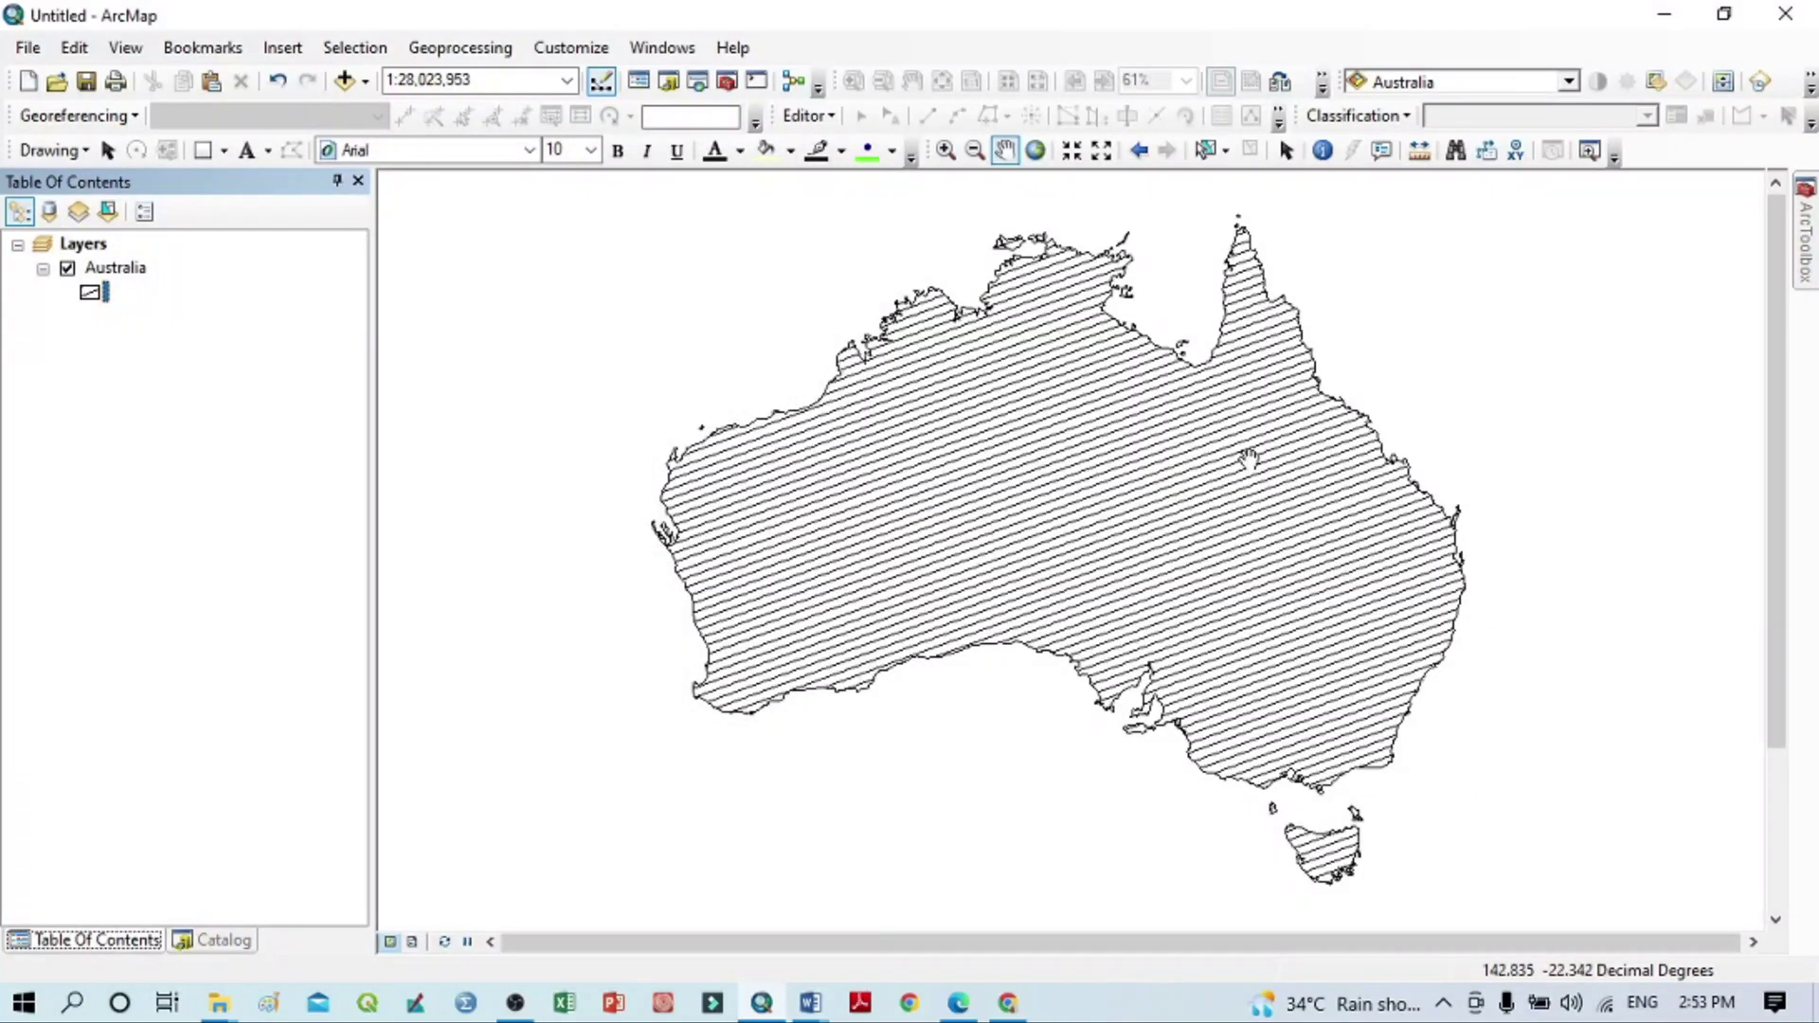
Make the Australia layer's hatch lines horizontal by setting the line fill angle to 0, and apply the symbol.
click(90, 294)
click(656, 549)
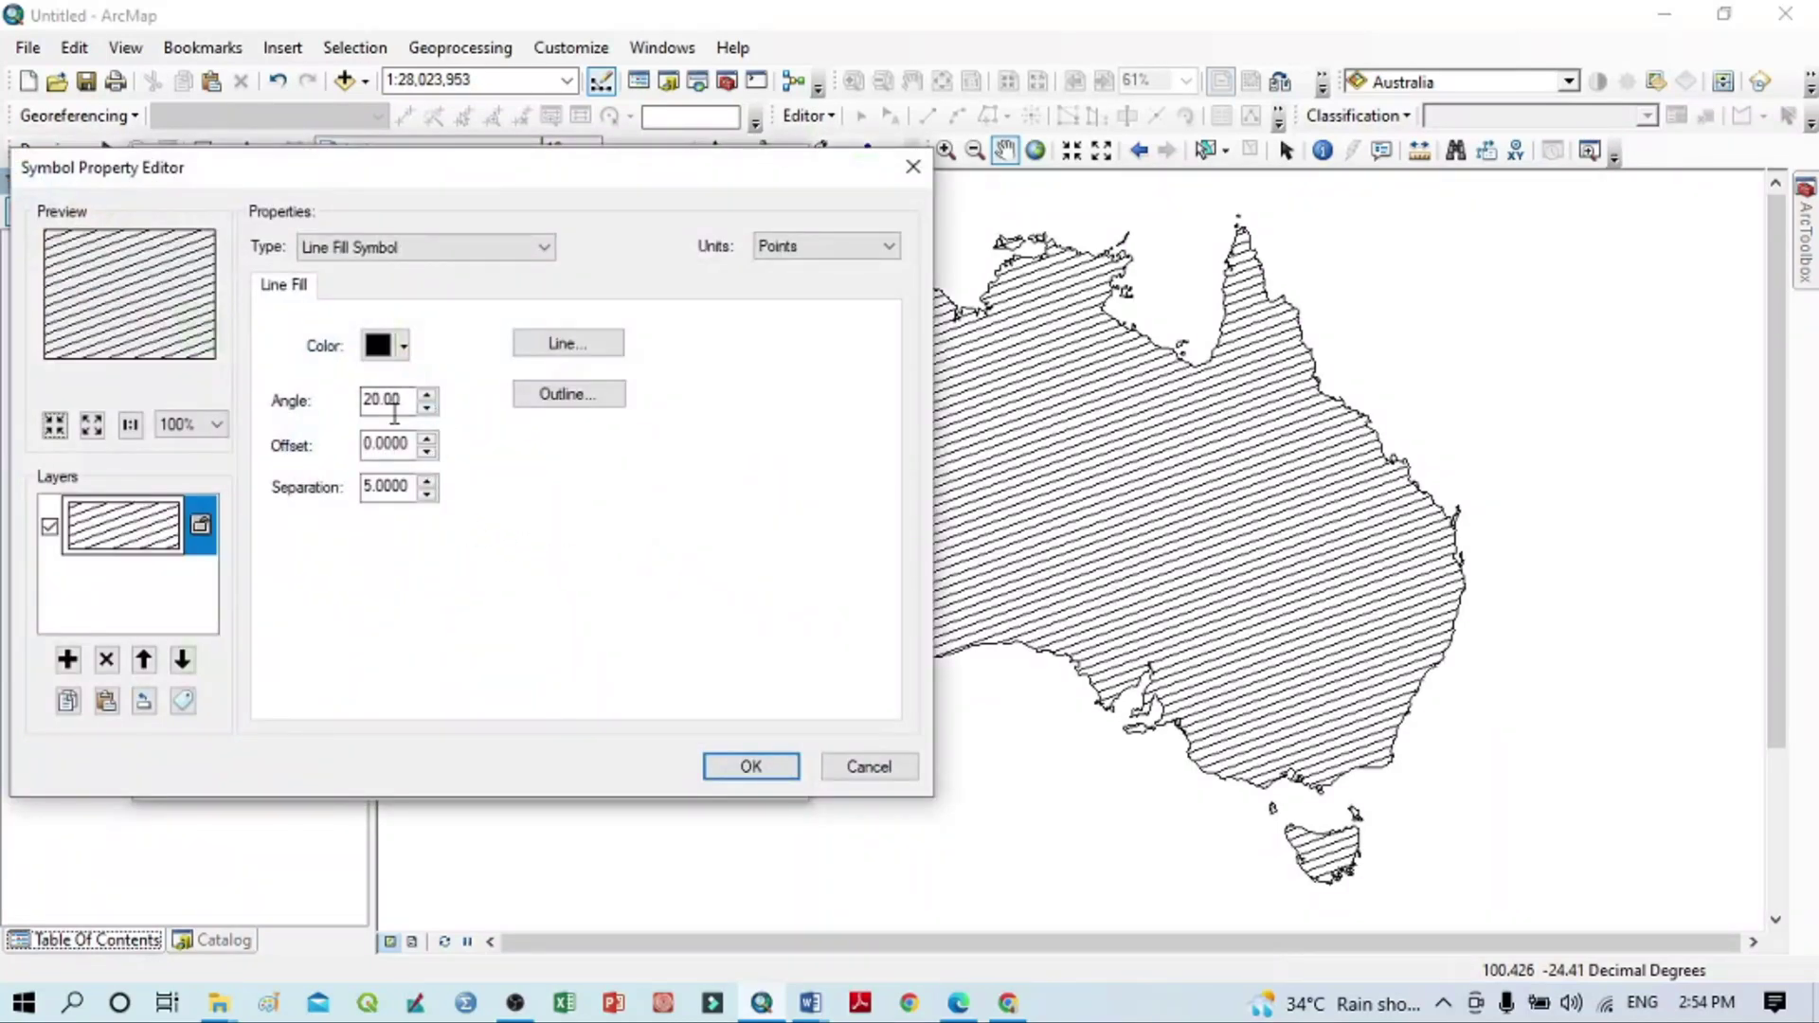
drag(411, 406, 283, 404)
text(0)
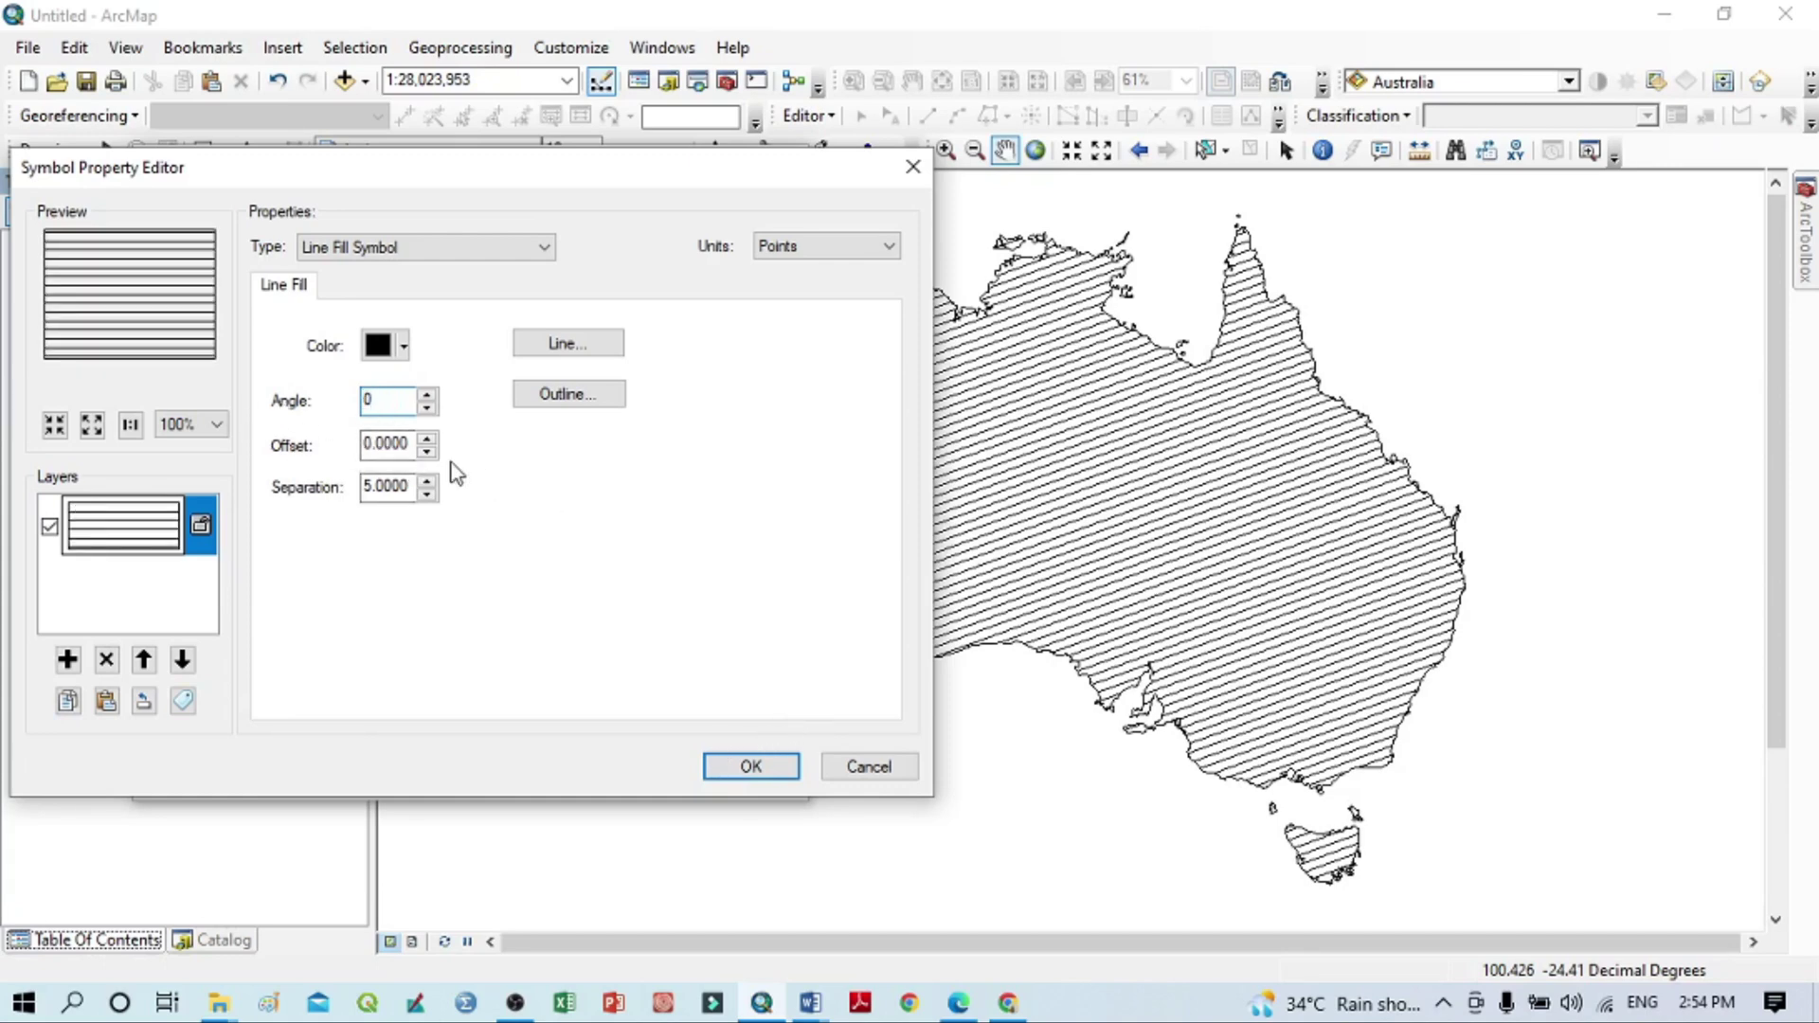
click(734, 766)
click(670, 771)
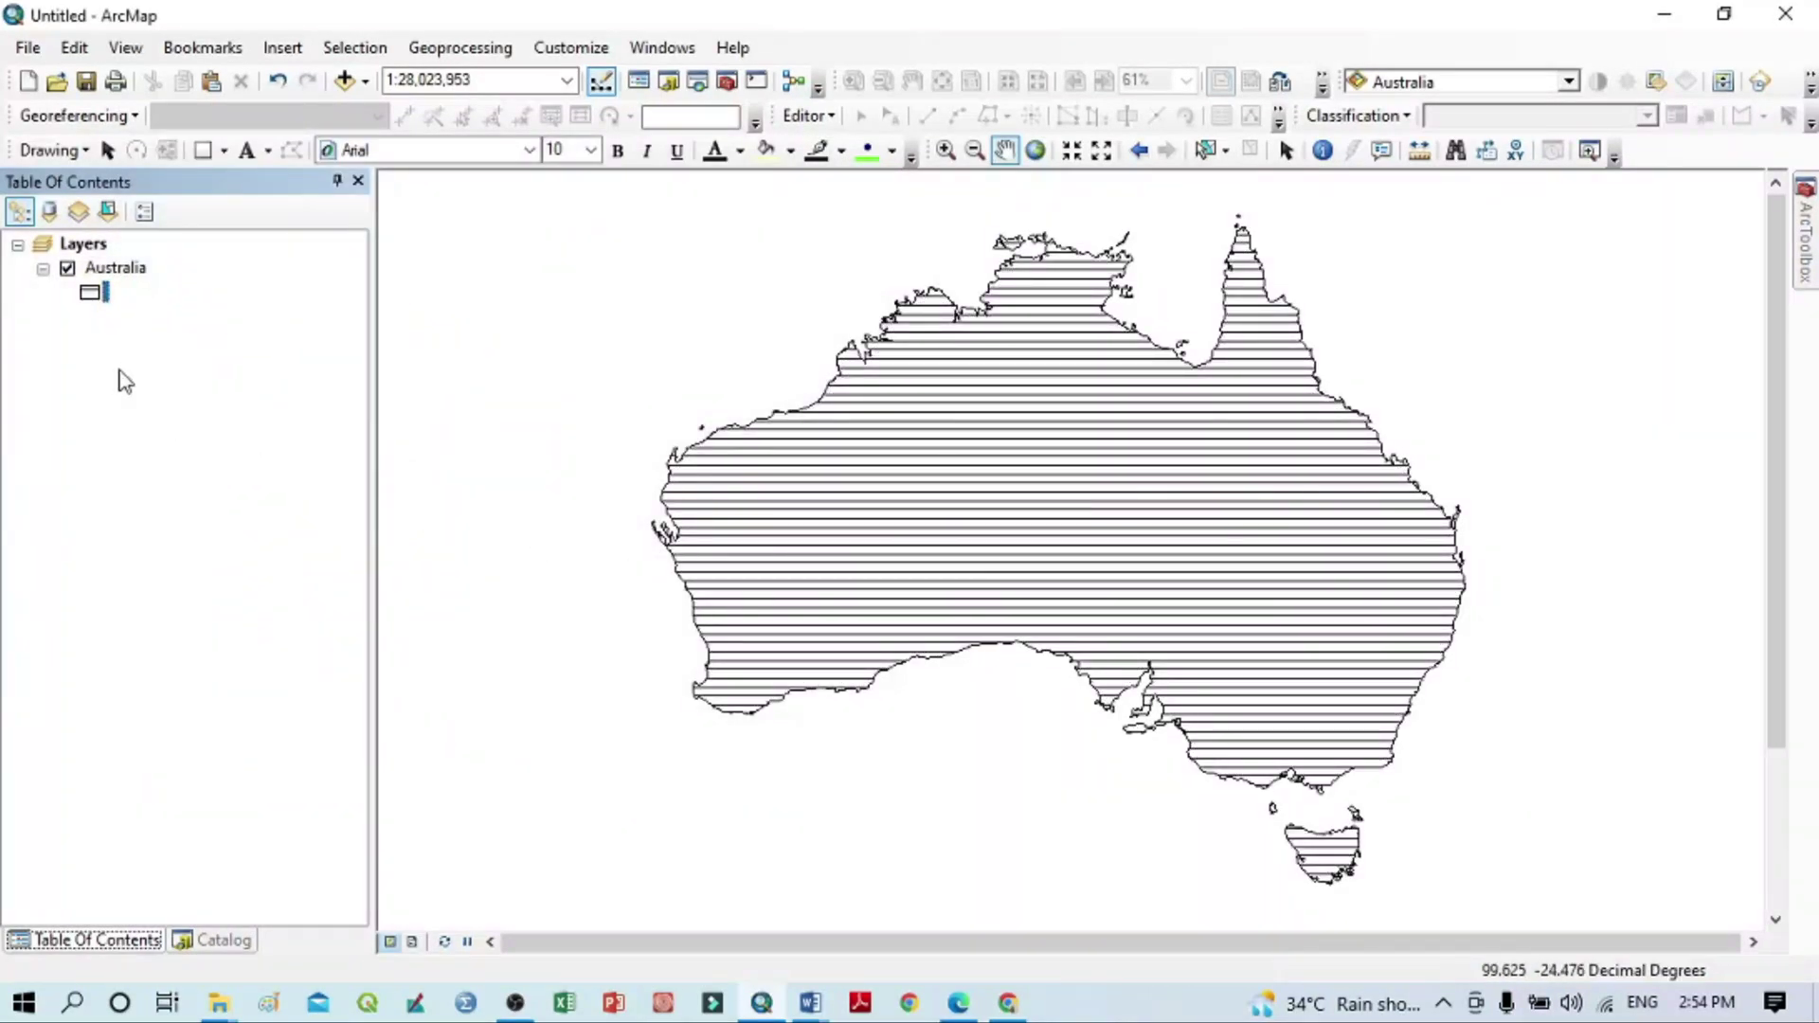
Keep the Line Fill Symbol type, use the Expressway line style for the Australia layer's hatch lines and apply it to the map.
click(95, 292)
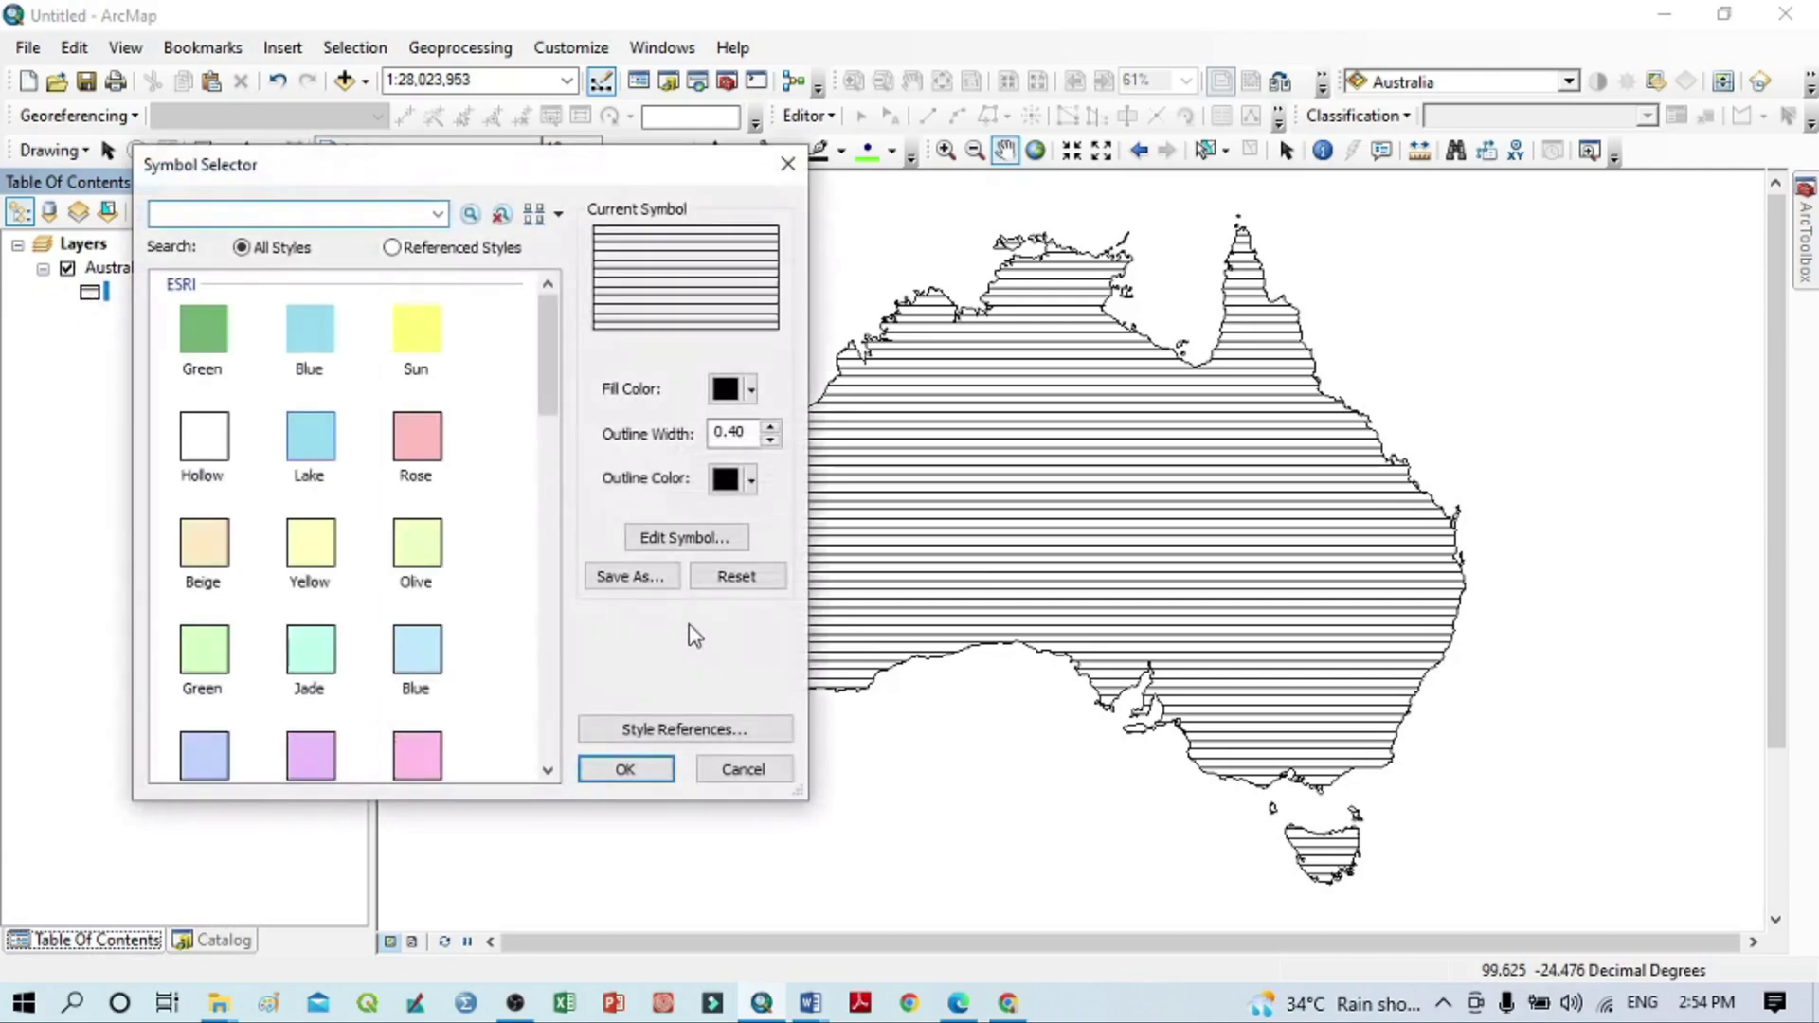
click(678, 538)
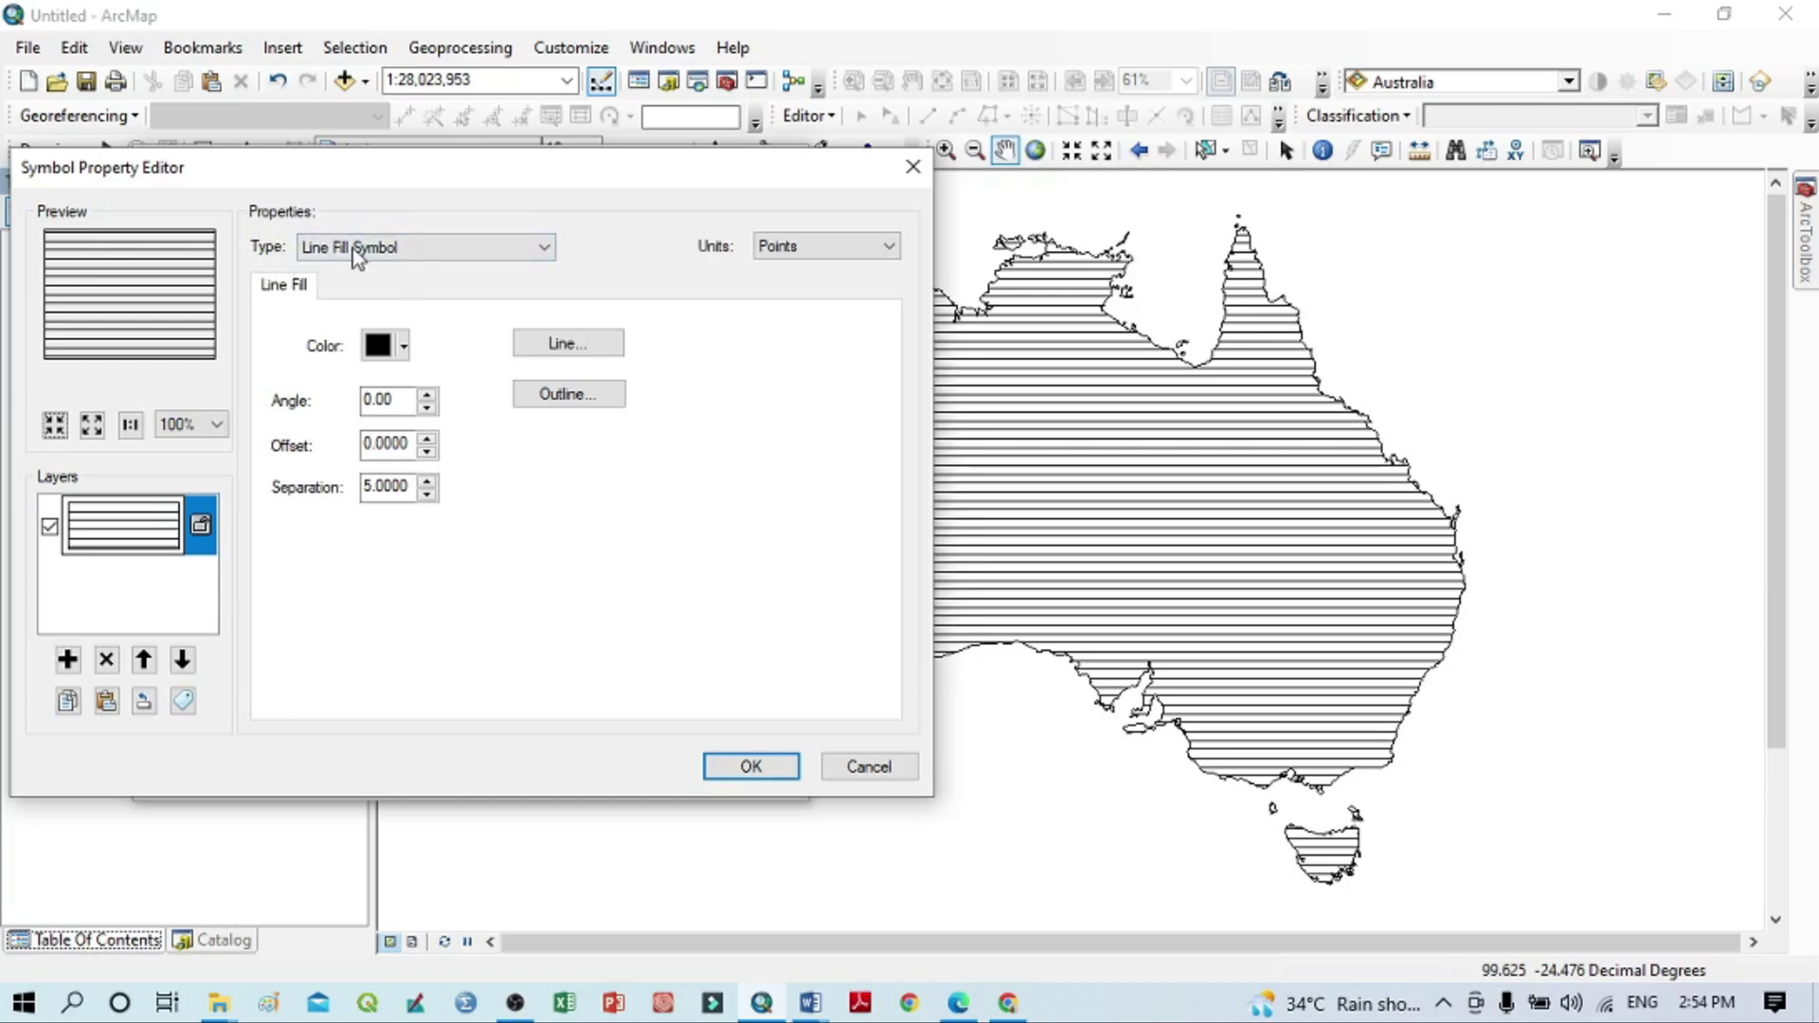
click(394, 248)
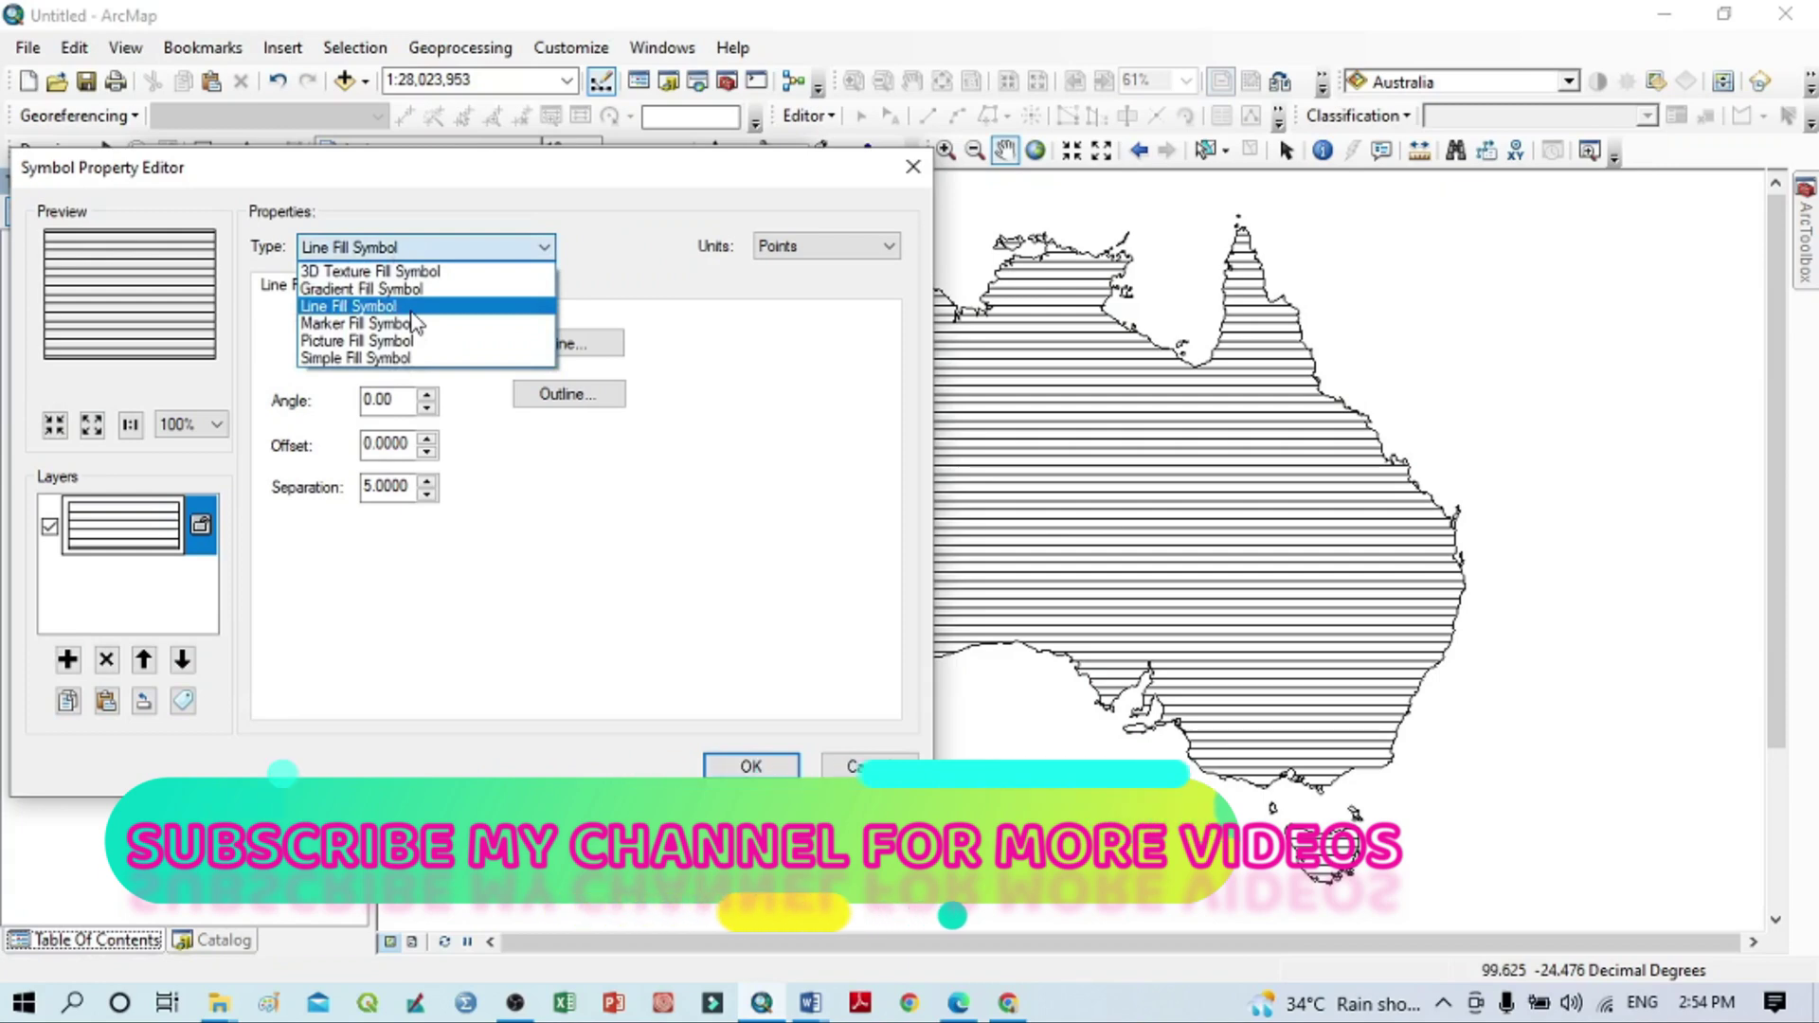
click(350, 308)
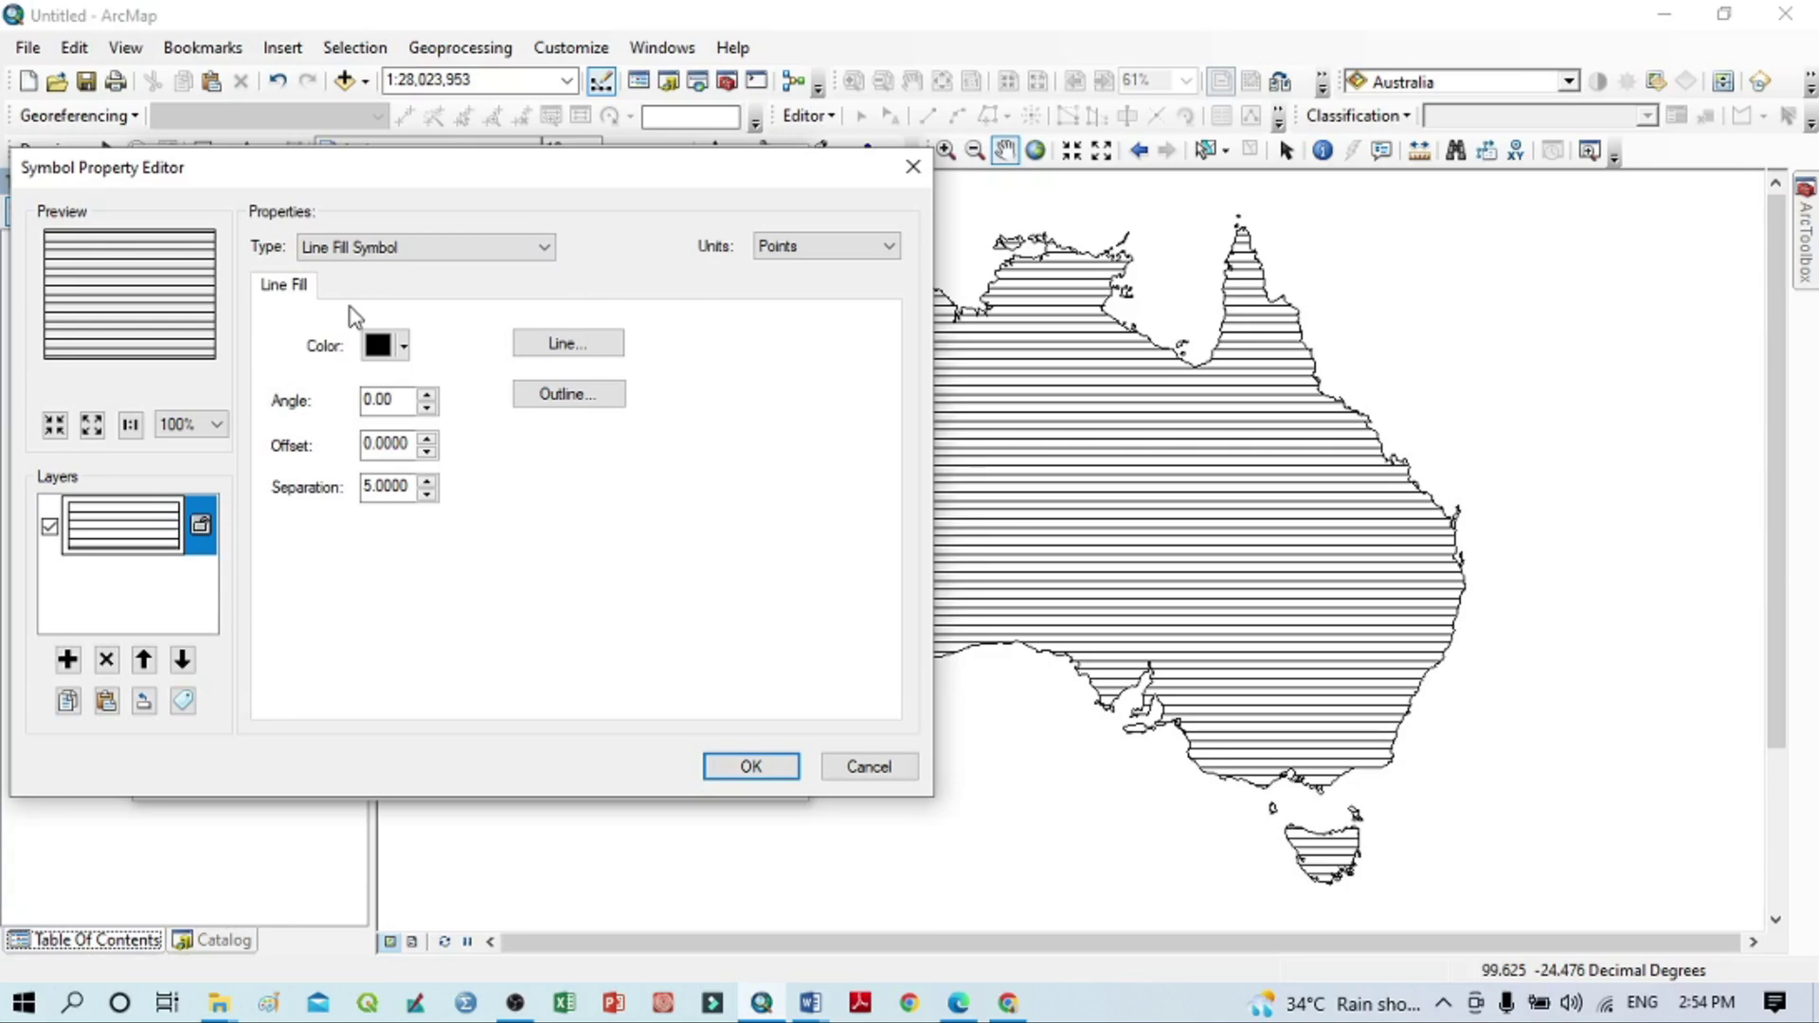
click(564, 345)
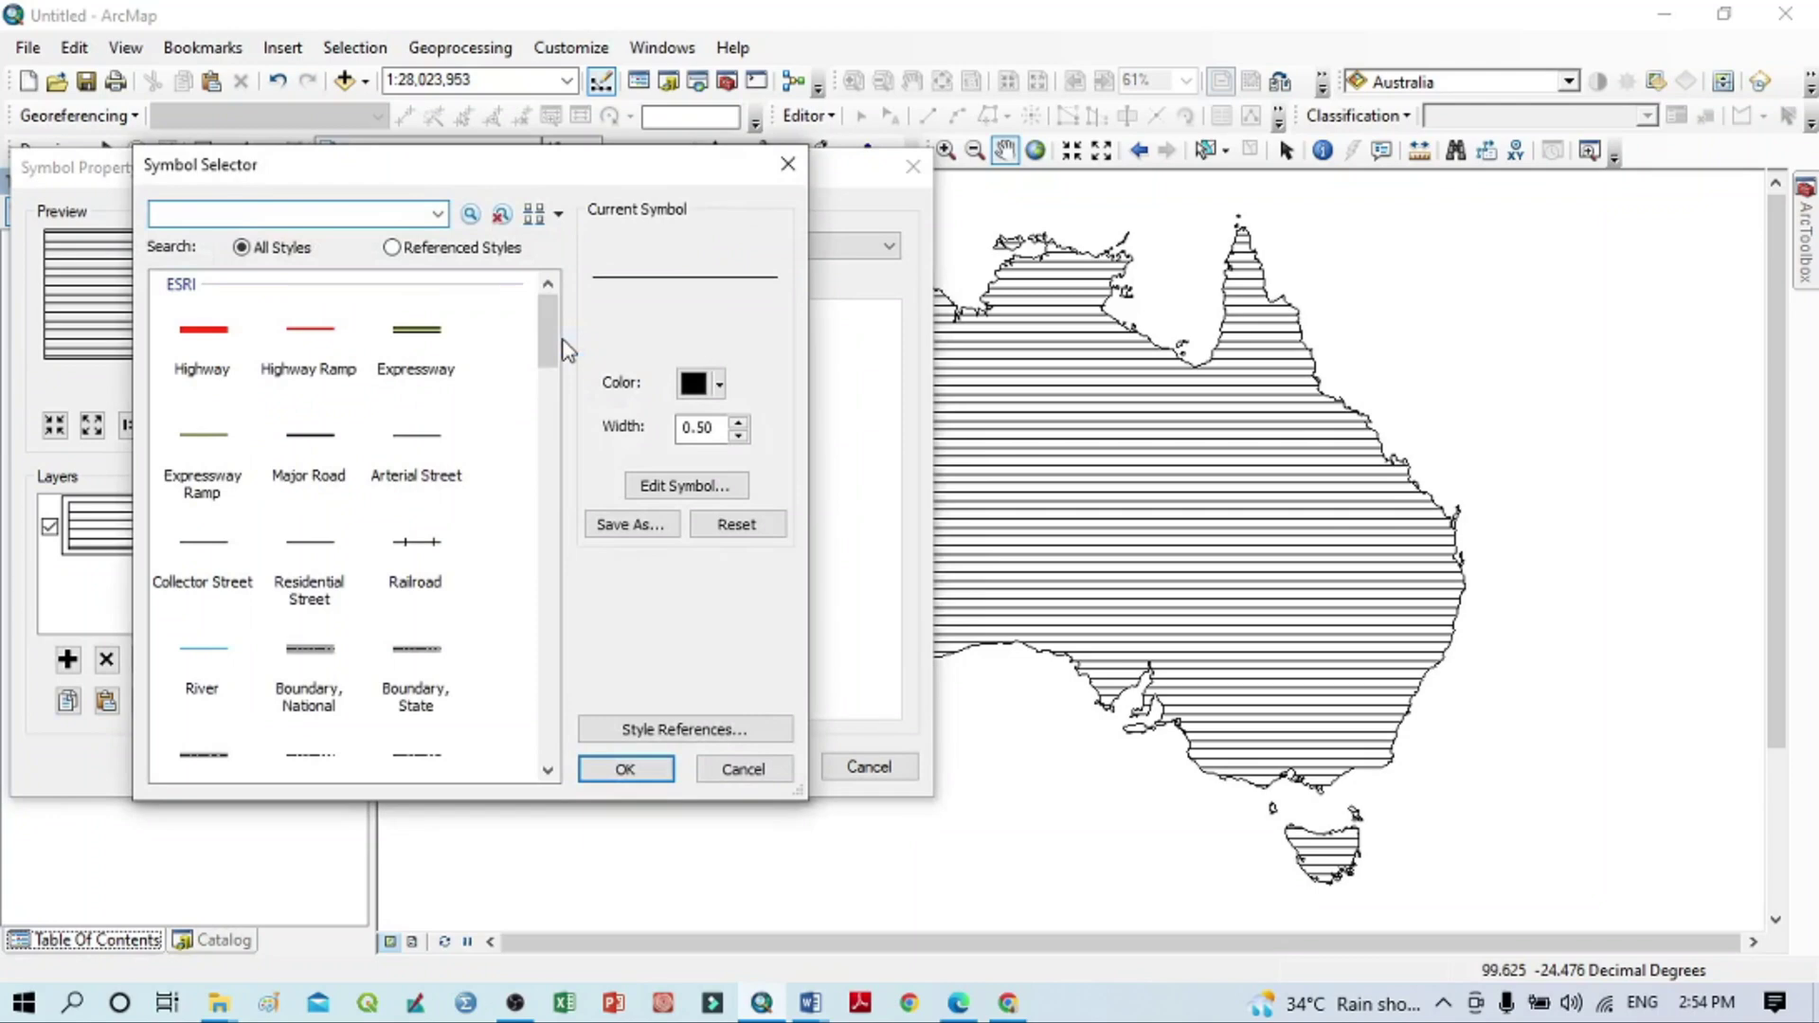
click(787, 164)
click(567, 345)
click(418, 338)
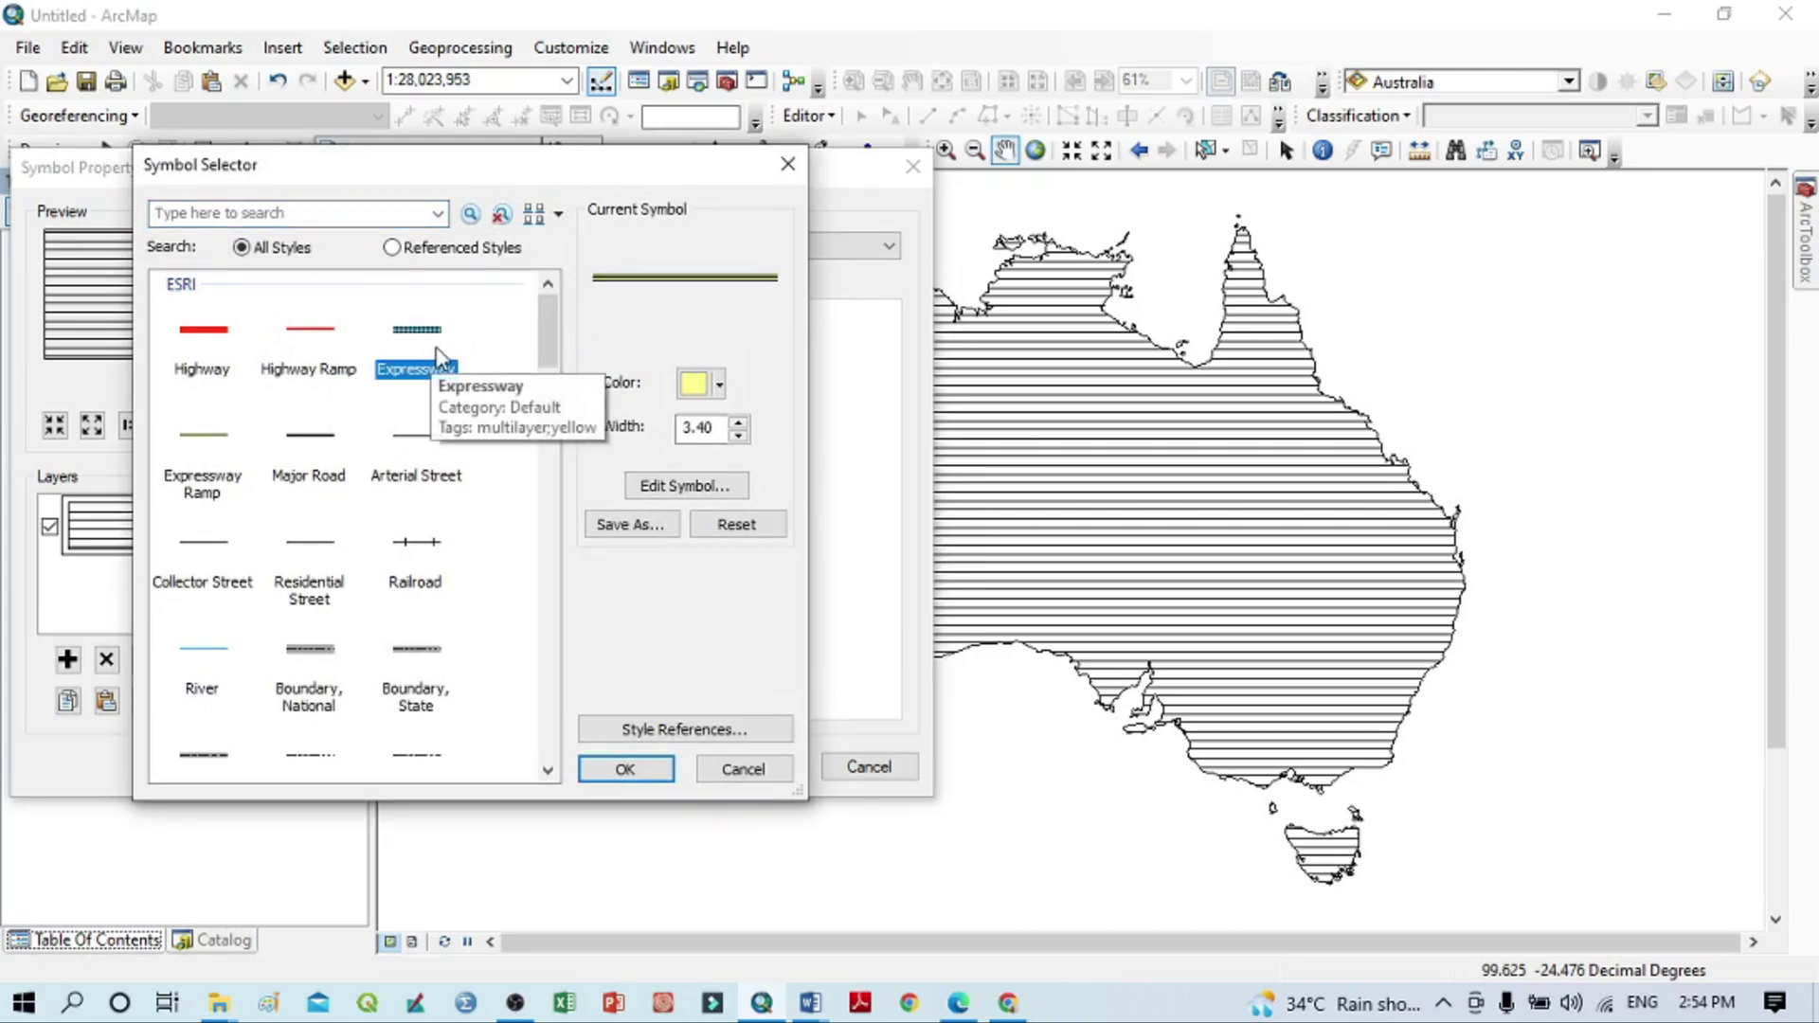
click(652, 766)
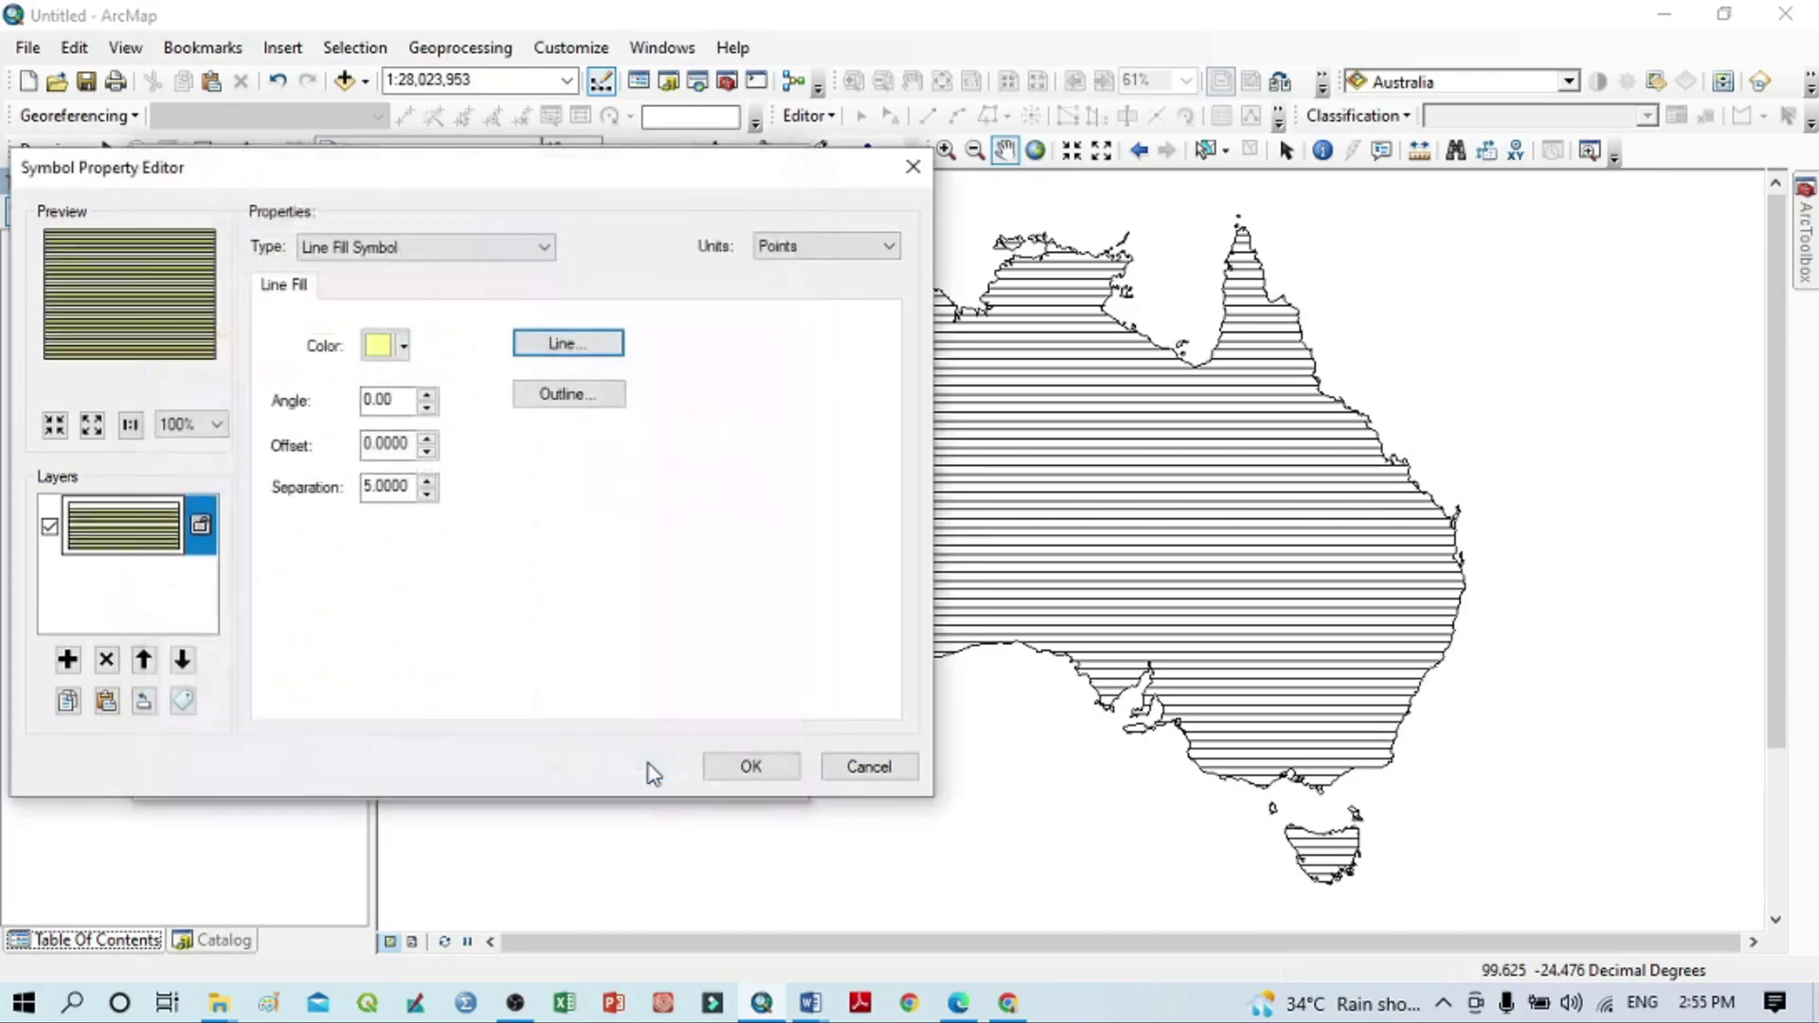
click(780, 769)
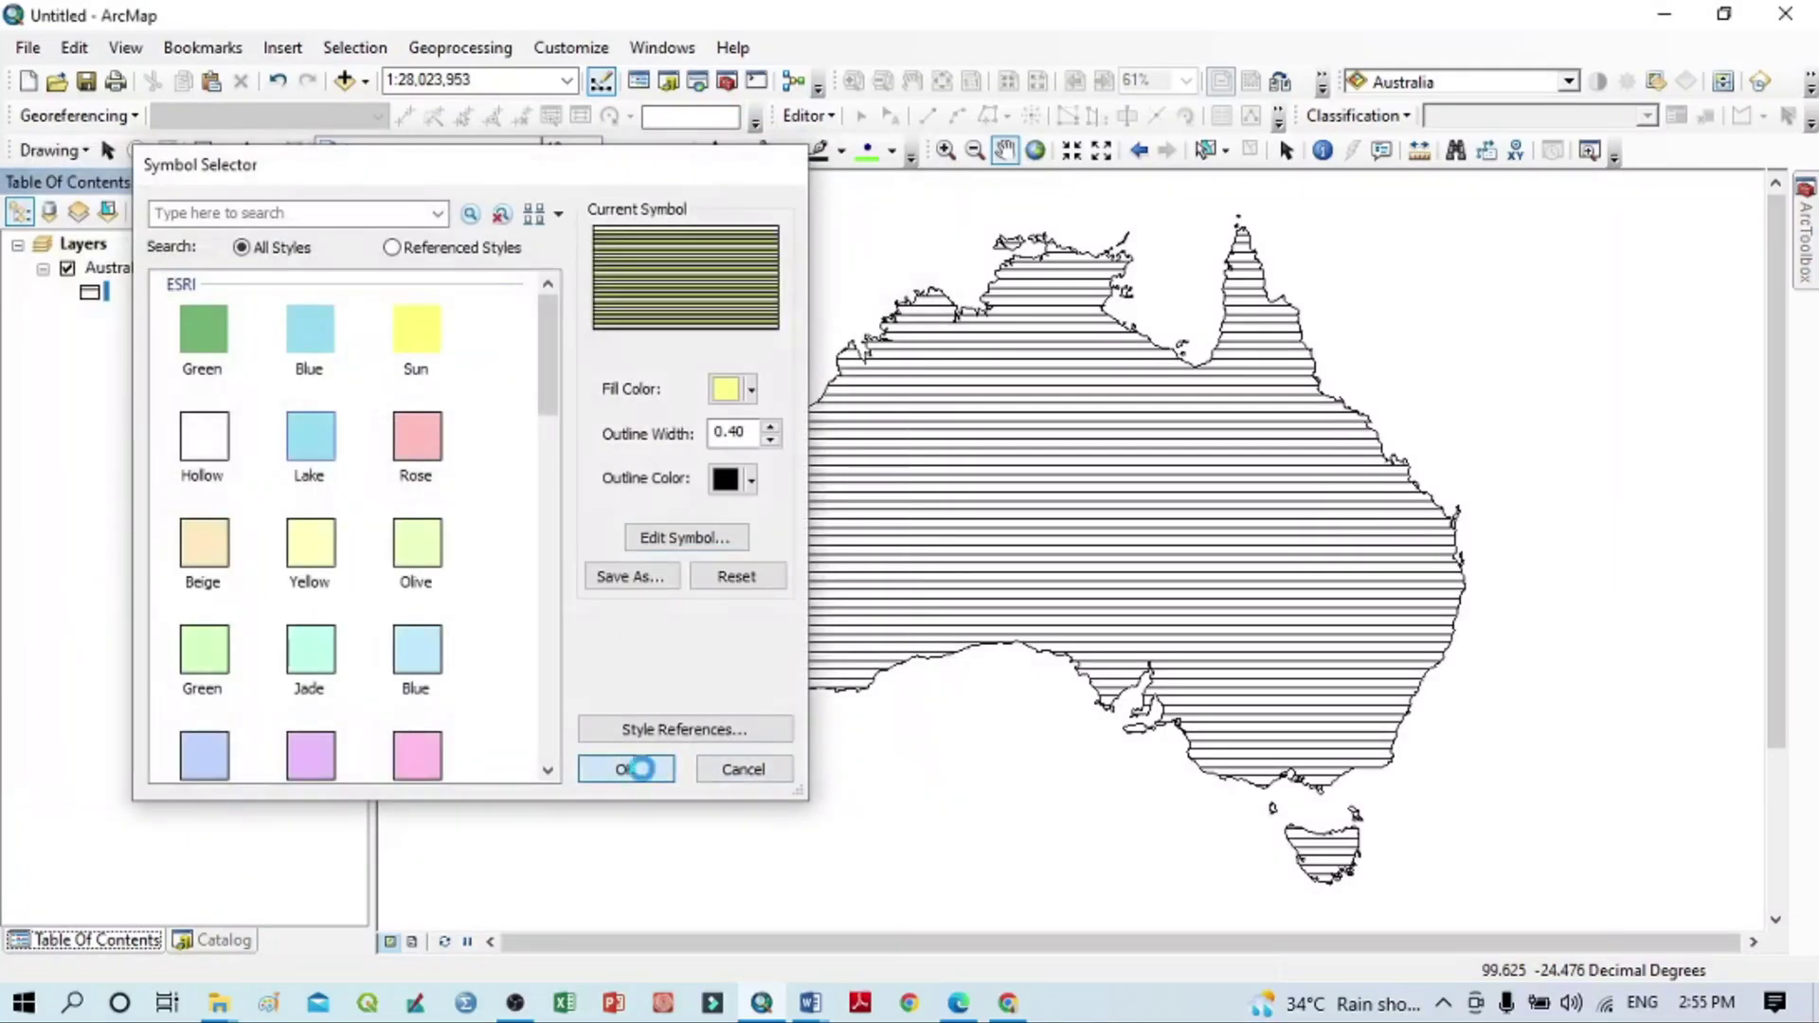
click(636, 767)
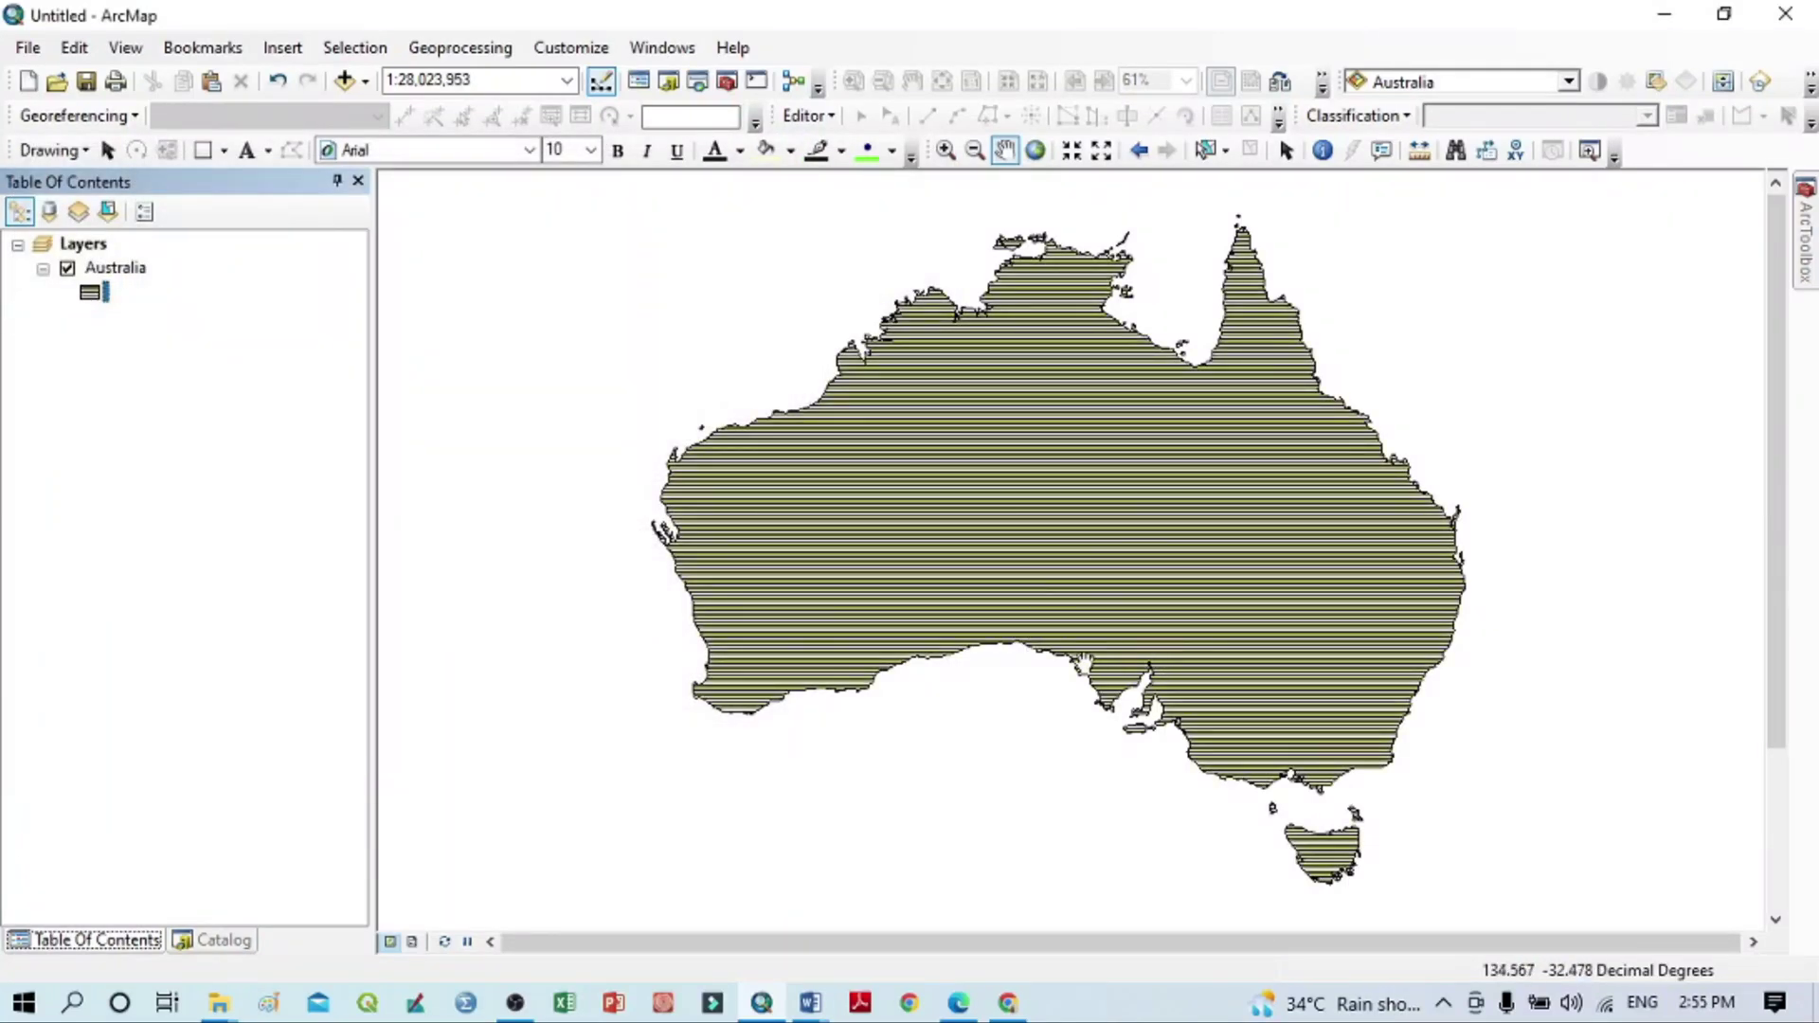
Change the fill color of the Australia layer's line fill symbol to red and apply it.
click(92, 295)
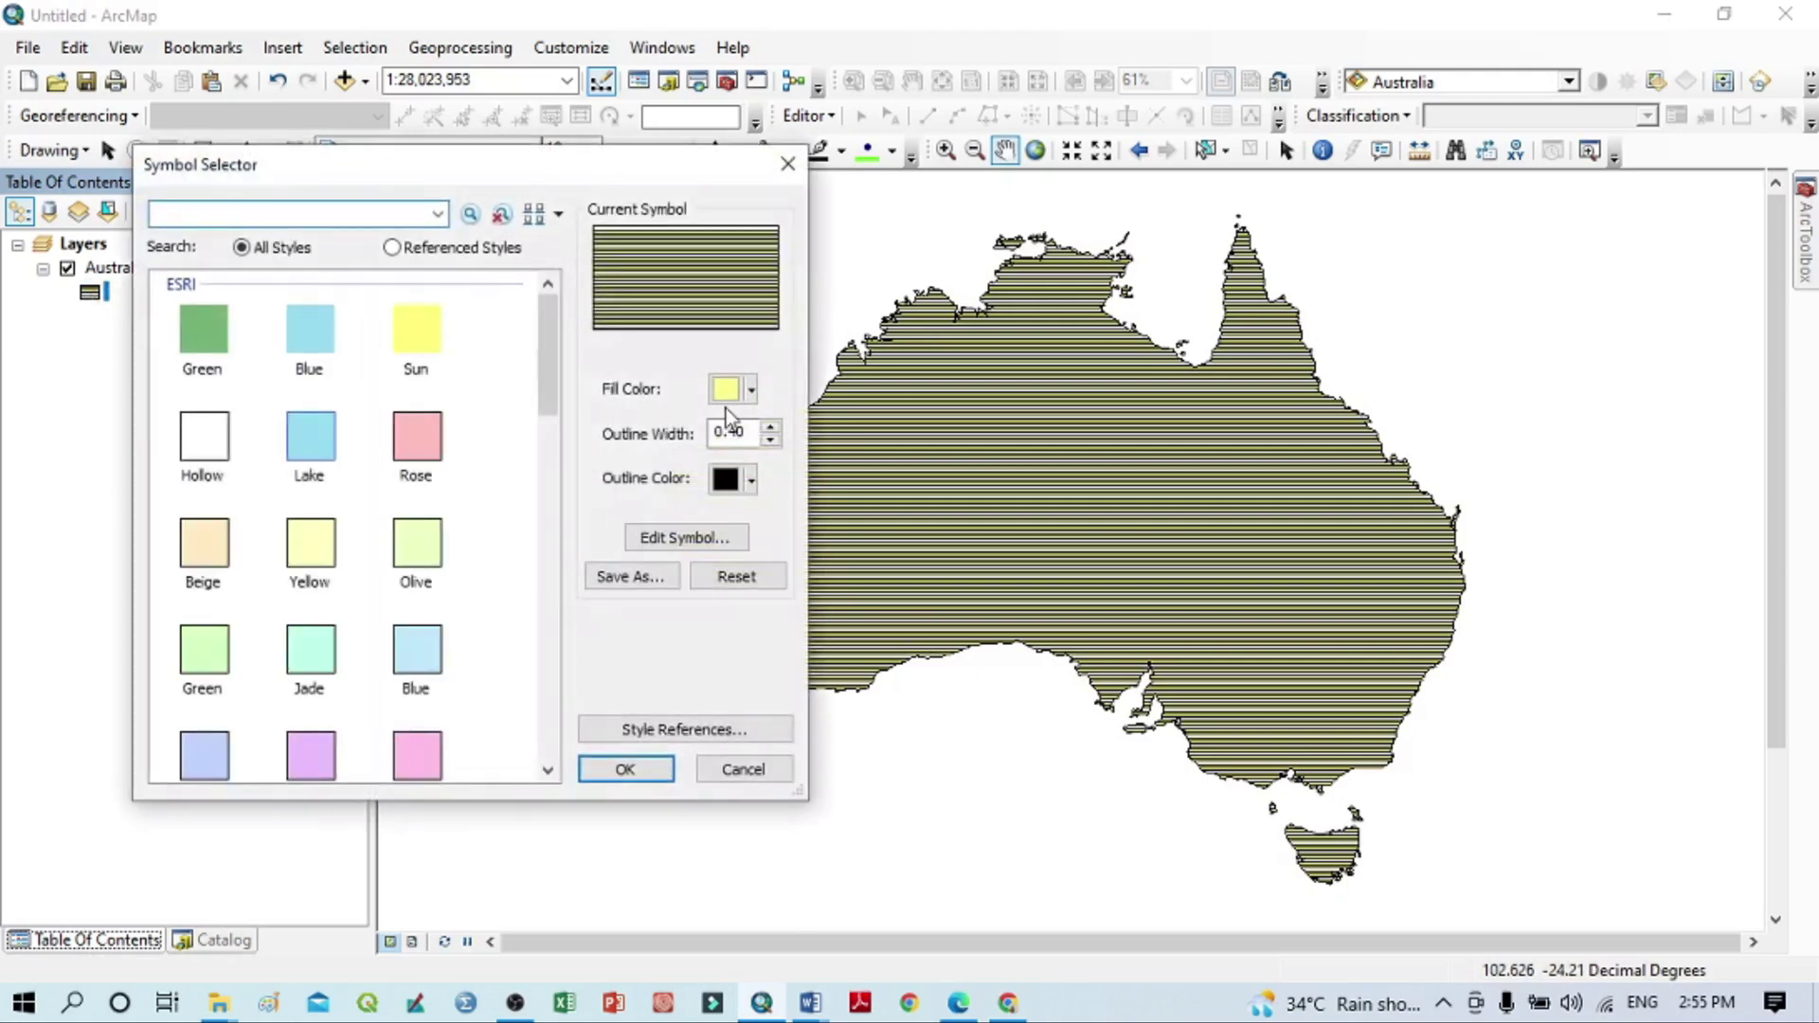
click(749, 388)
click(746, 531)
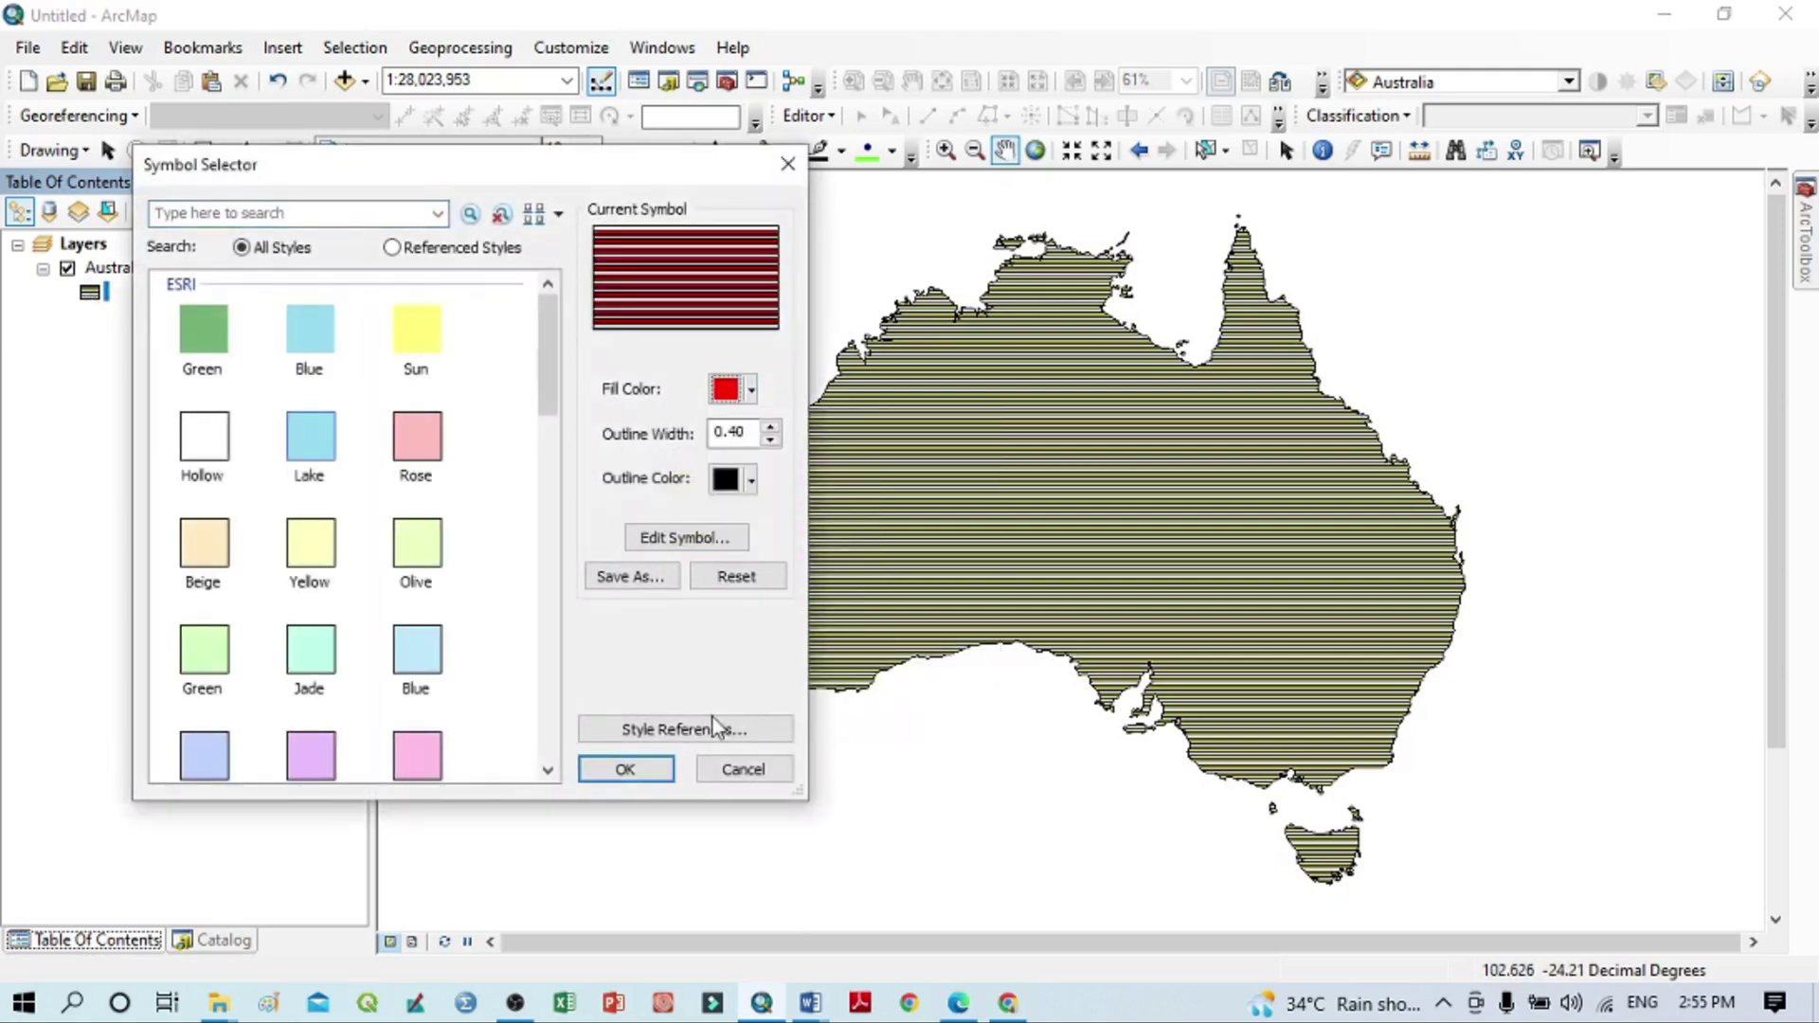
click(627, 769)
Use the Railroad line style for the hatch lines of the Australia layer's line fill symbol and apply it to the map.
click(95, 297)
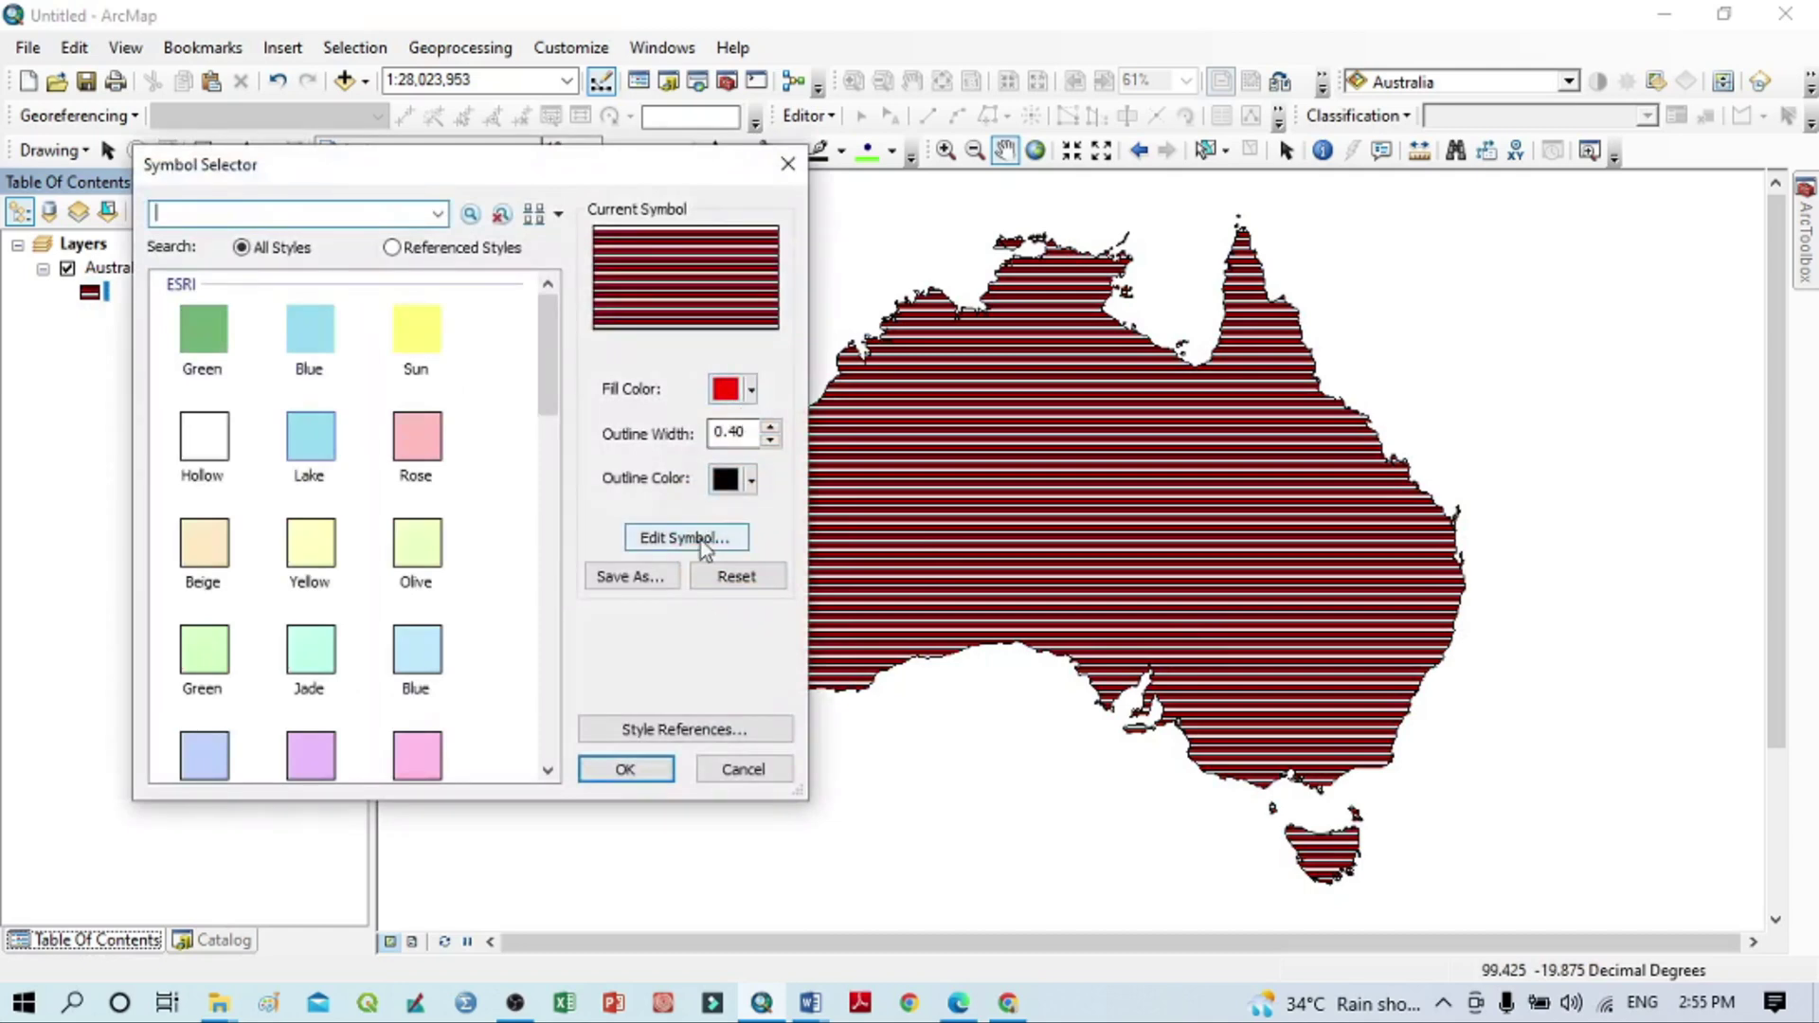
click(698, 542)
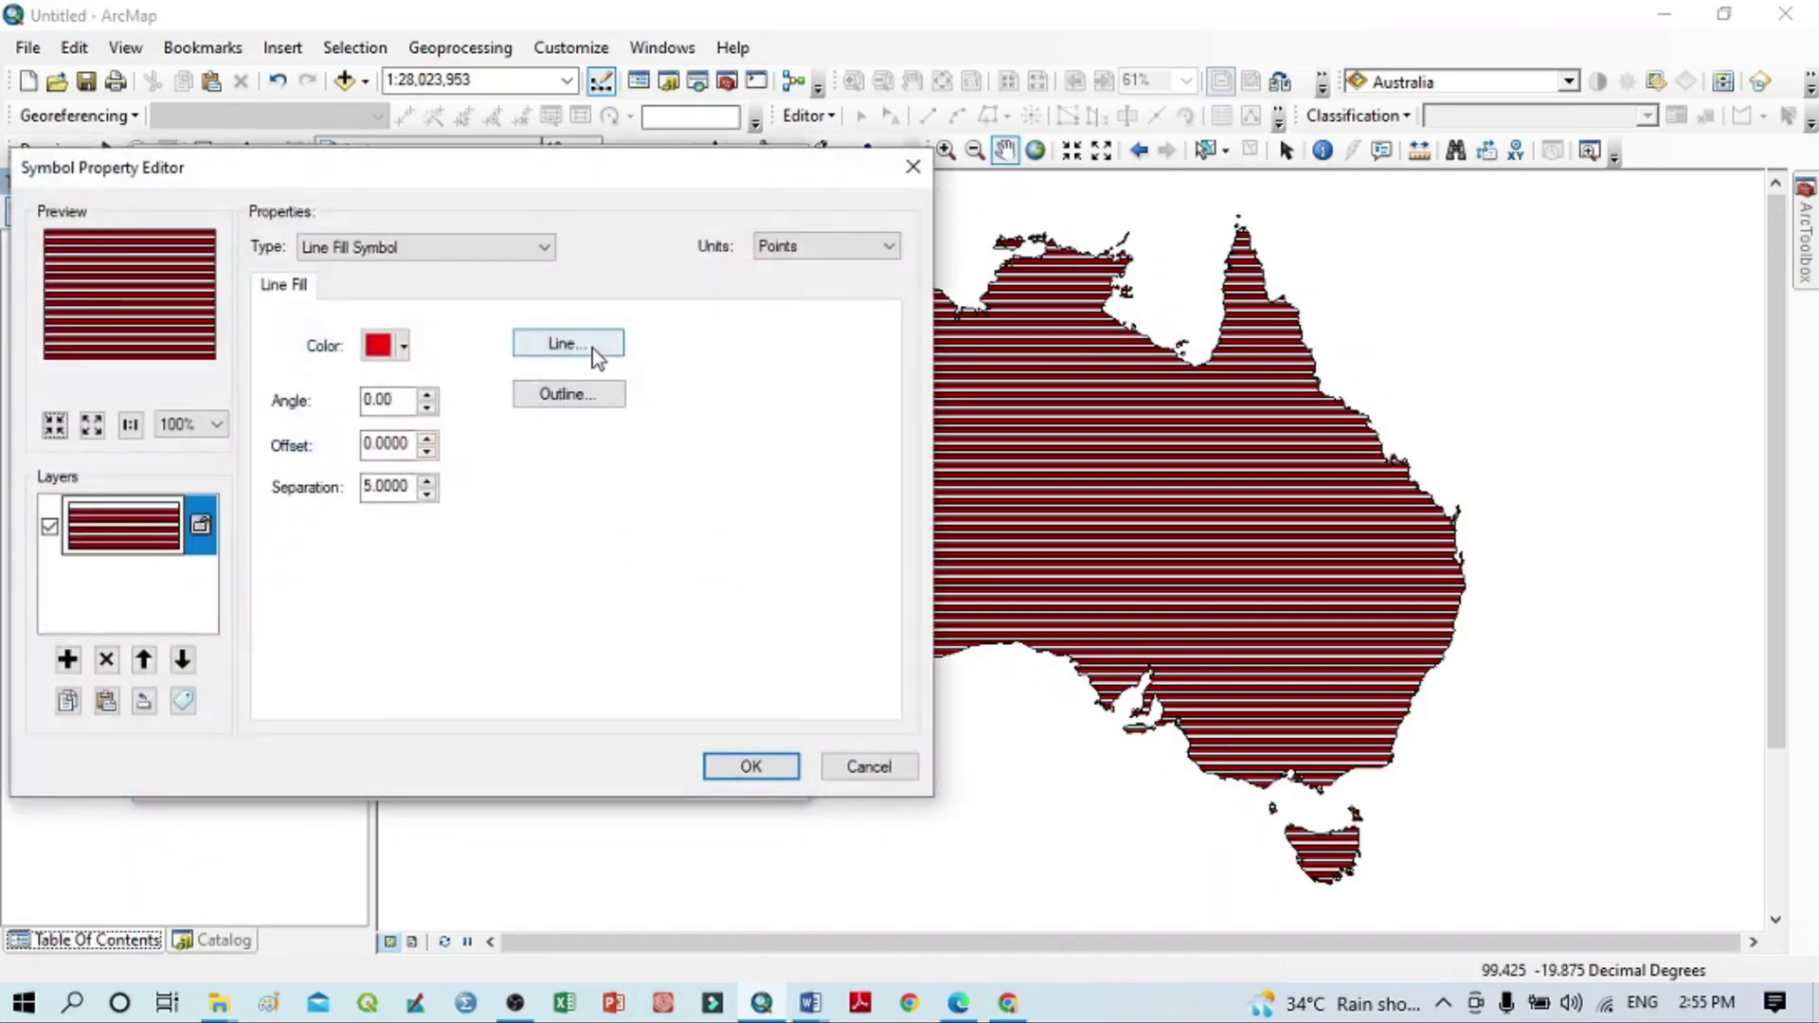
click(593, 349)
scroll(436, 544, down, 5)
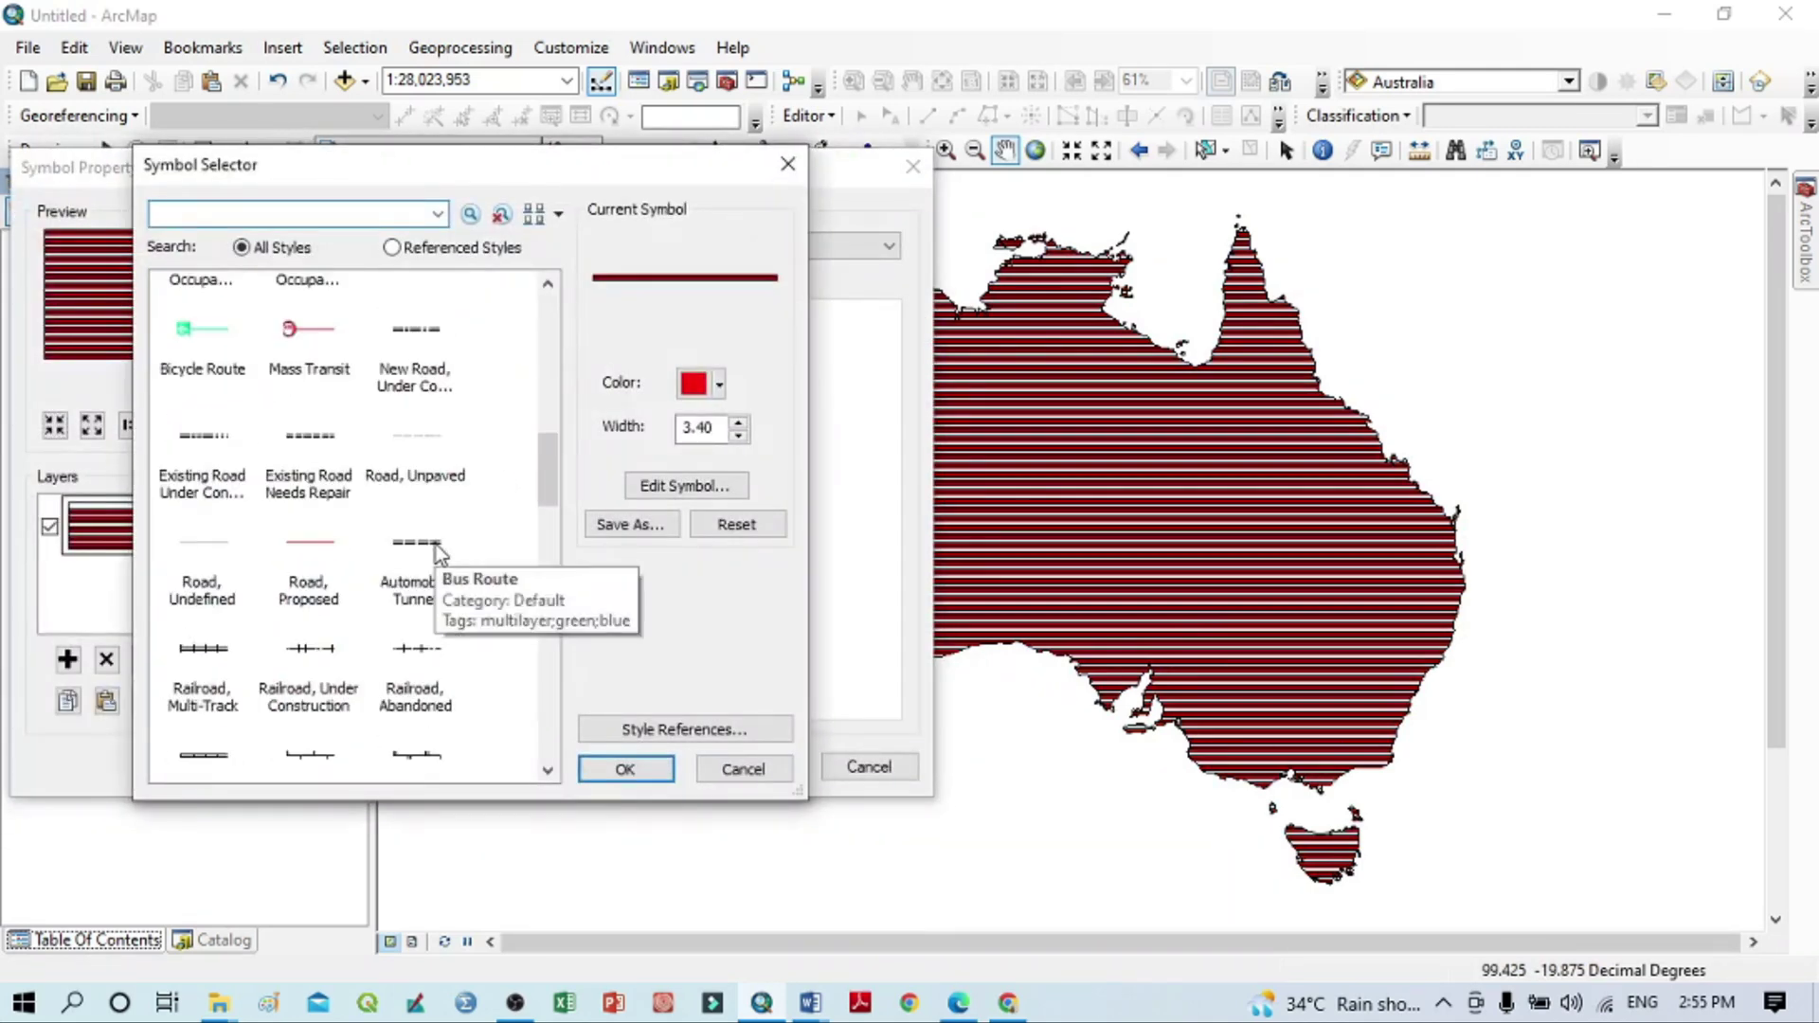
scroll(436, 544, down, 2)
scroll(439, 521, down, 3)
scroll(441, 530, down, 7)
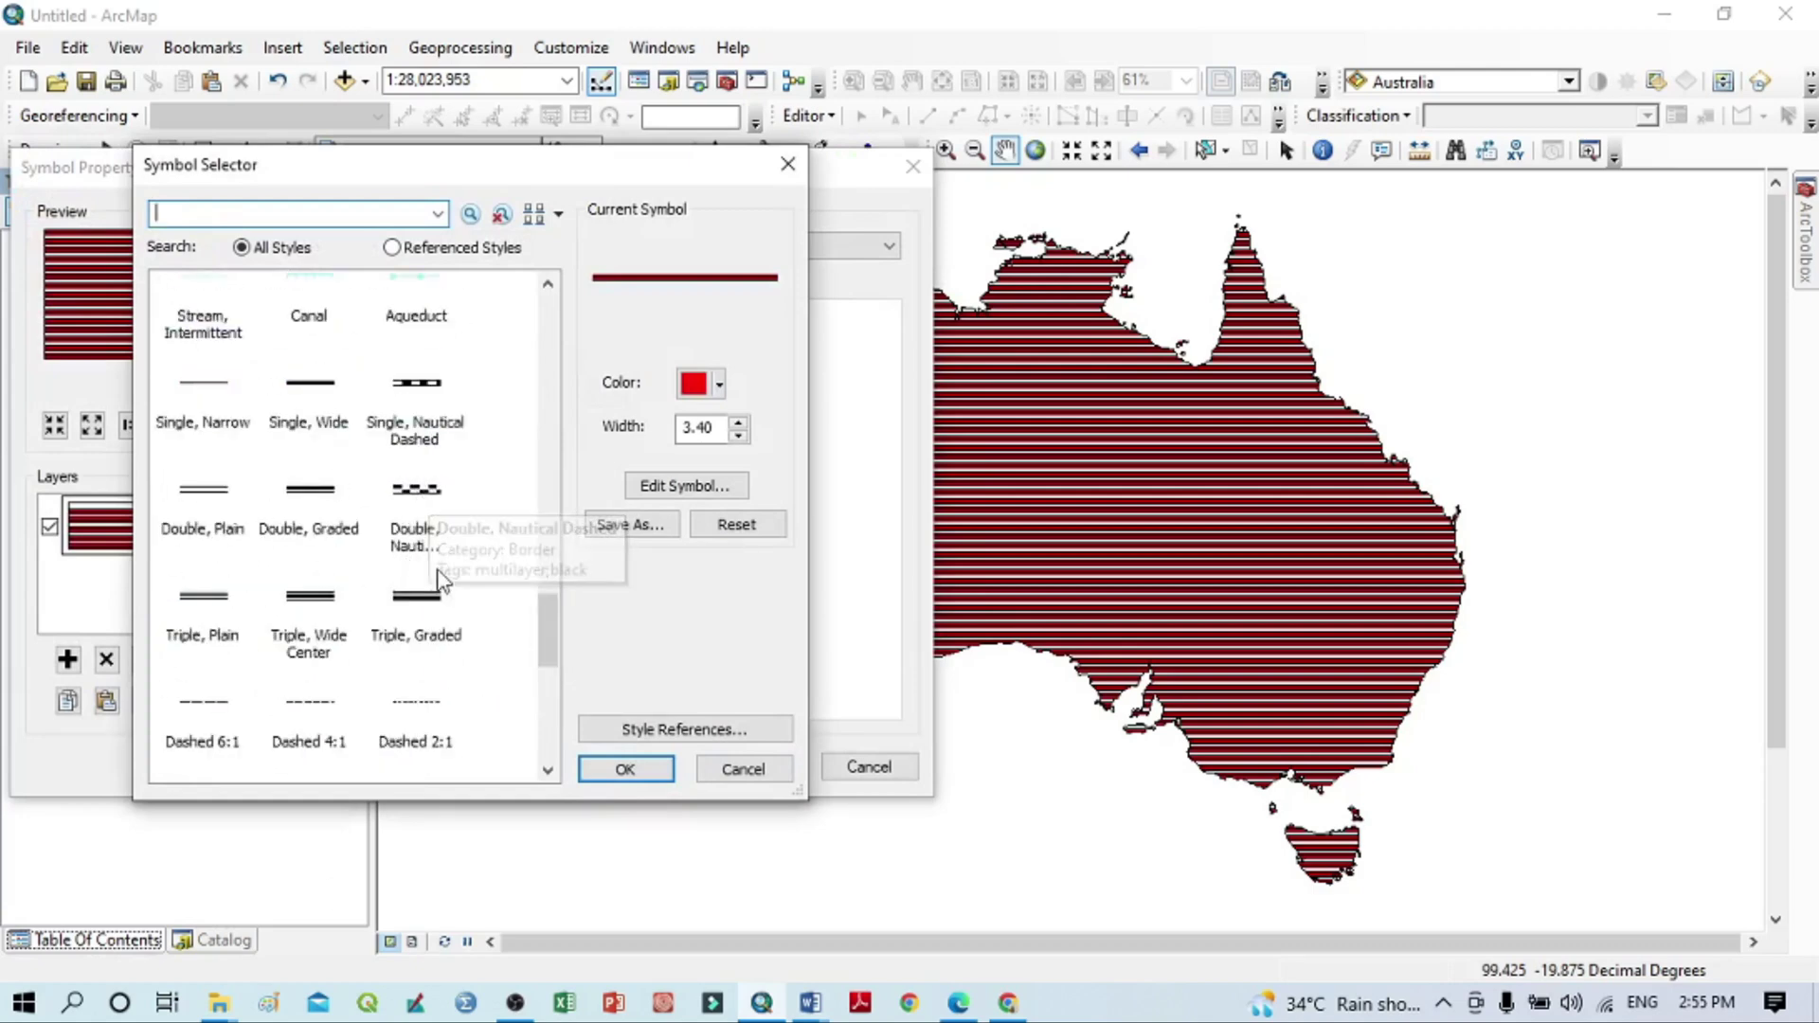
scroll(444, 559, down, 6)
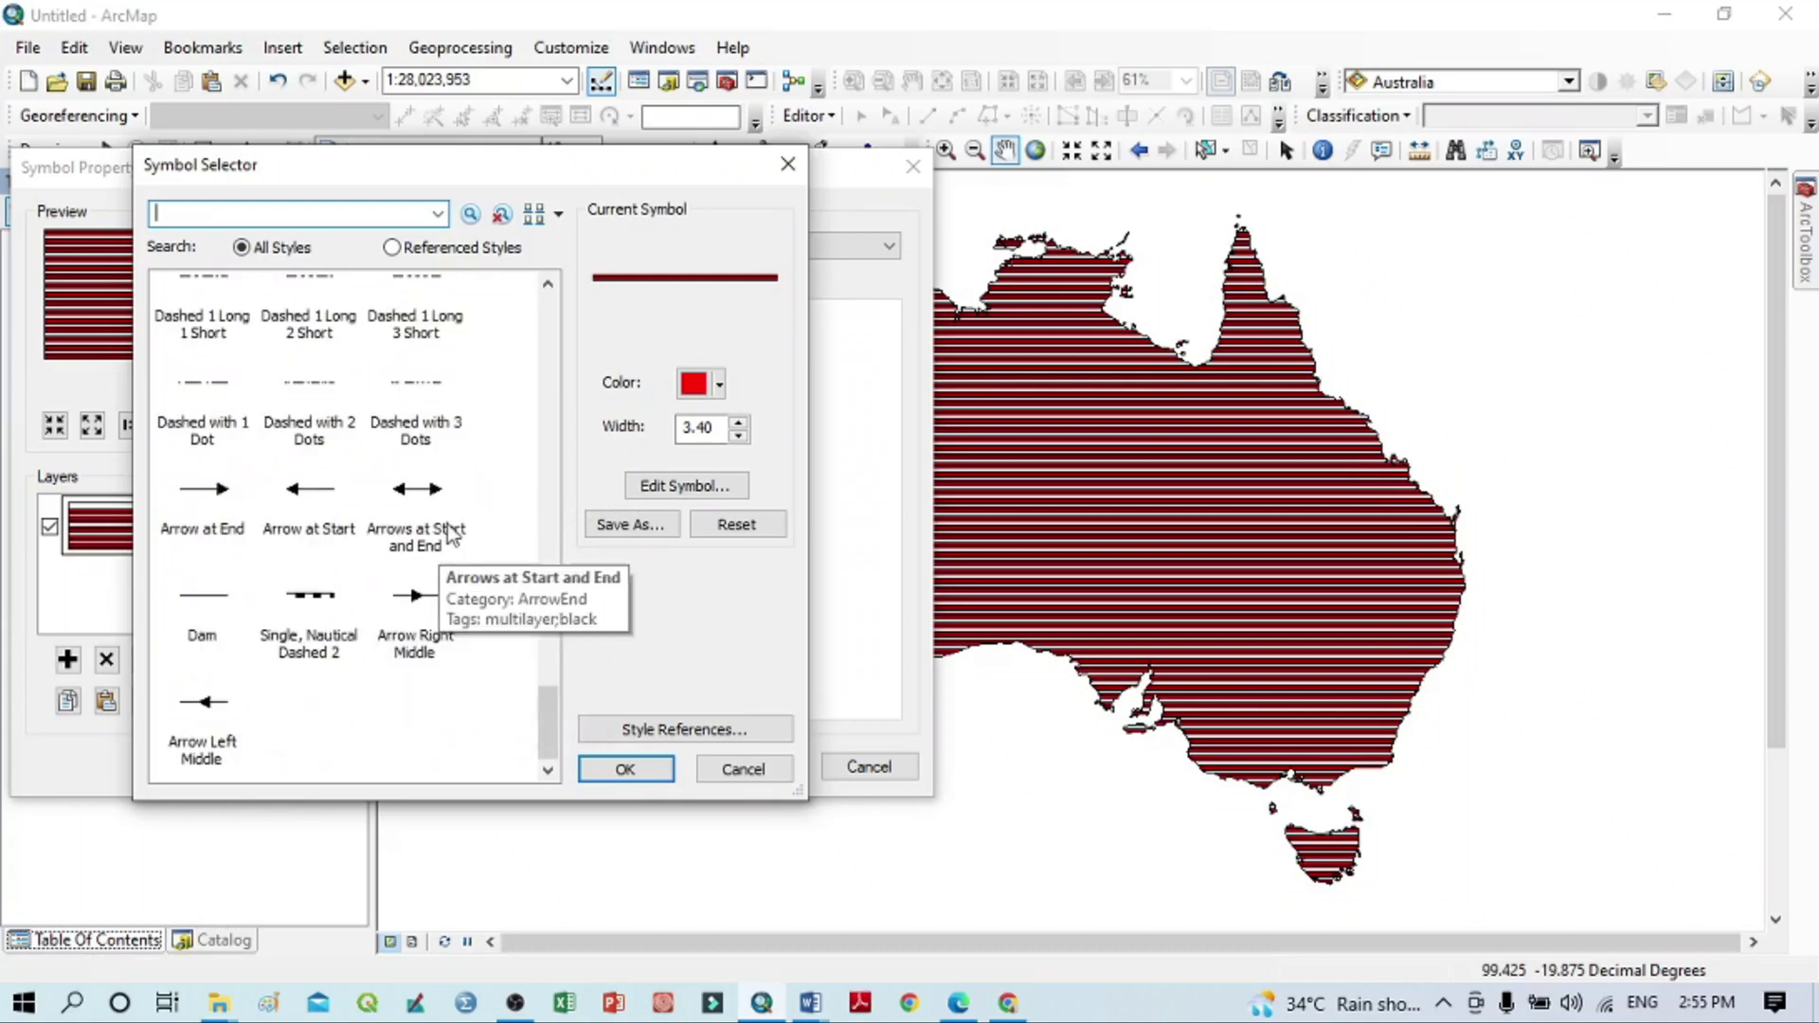
scroll(455, 522, up, 7)
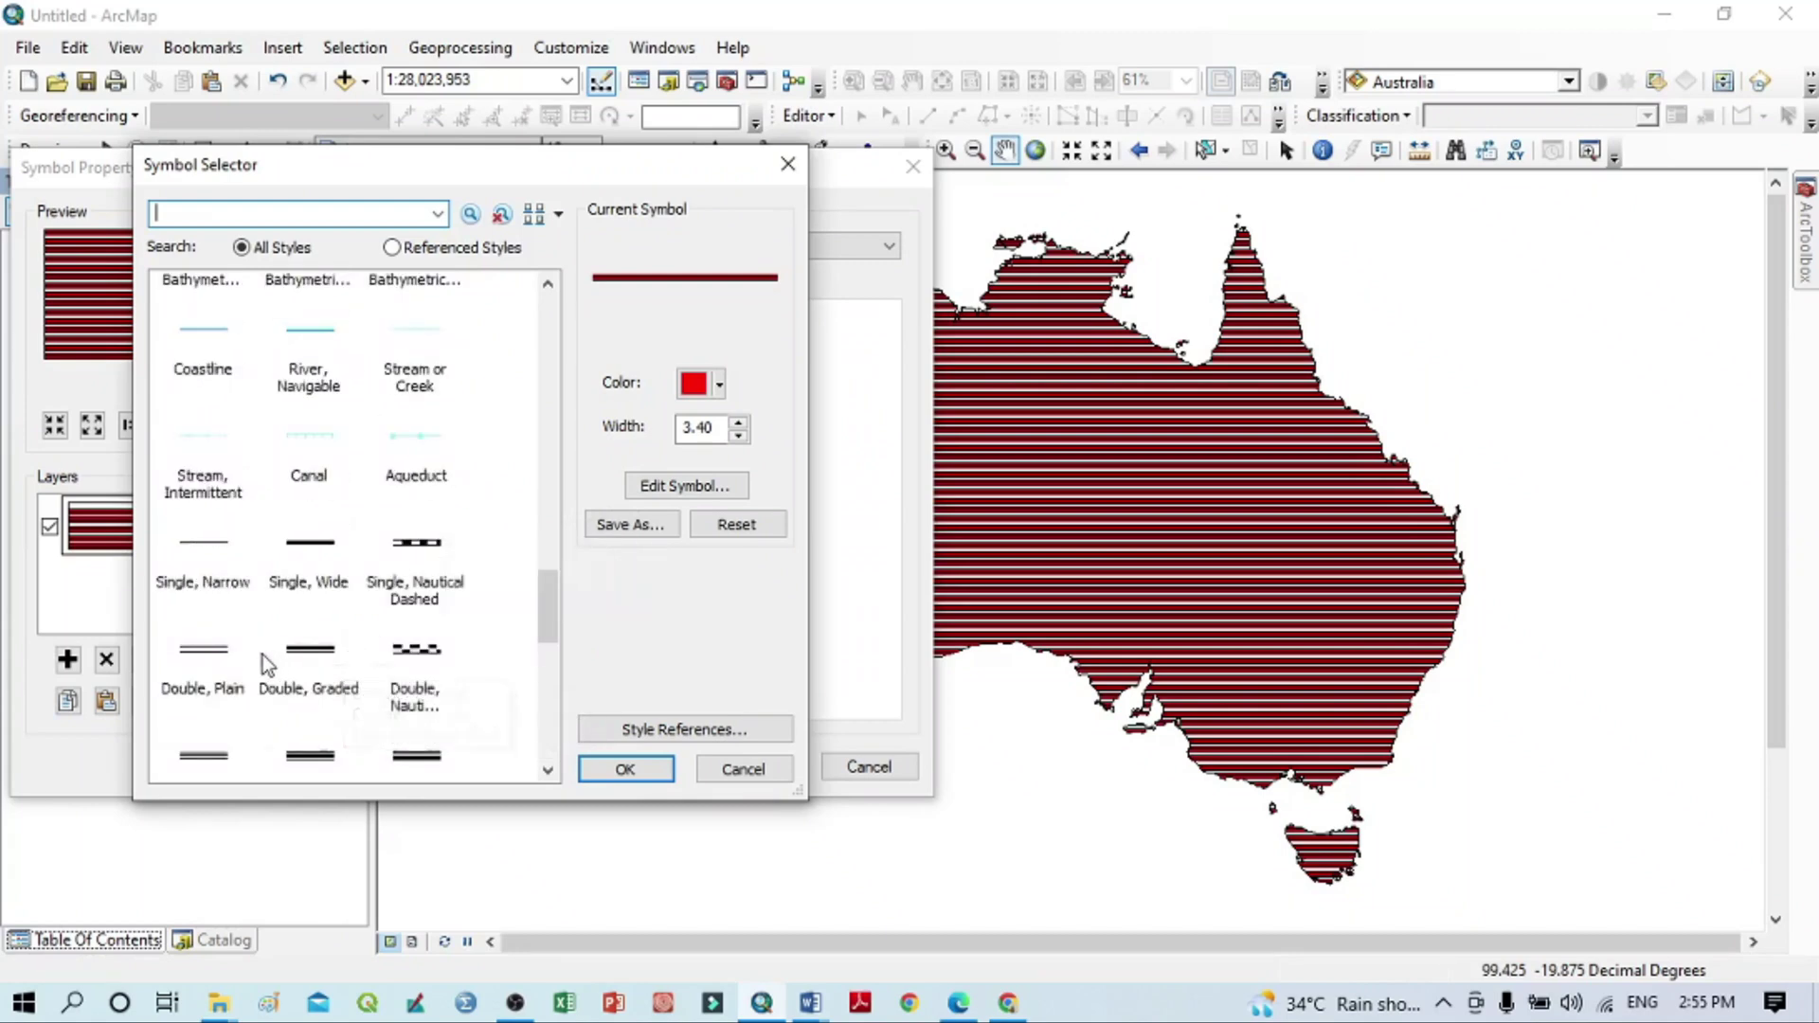
scroll(445, 568, up, 7)
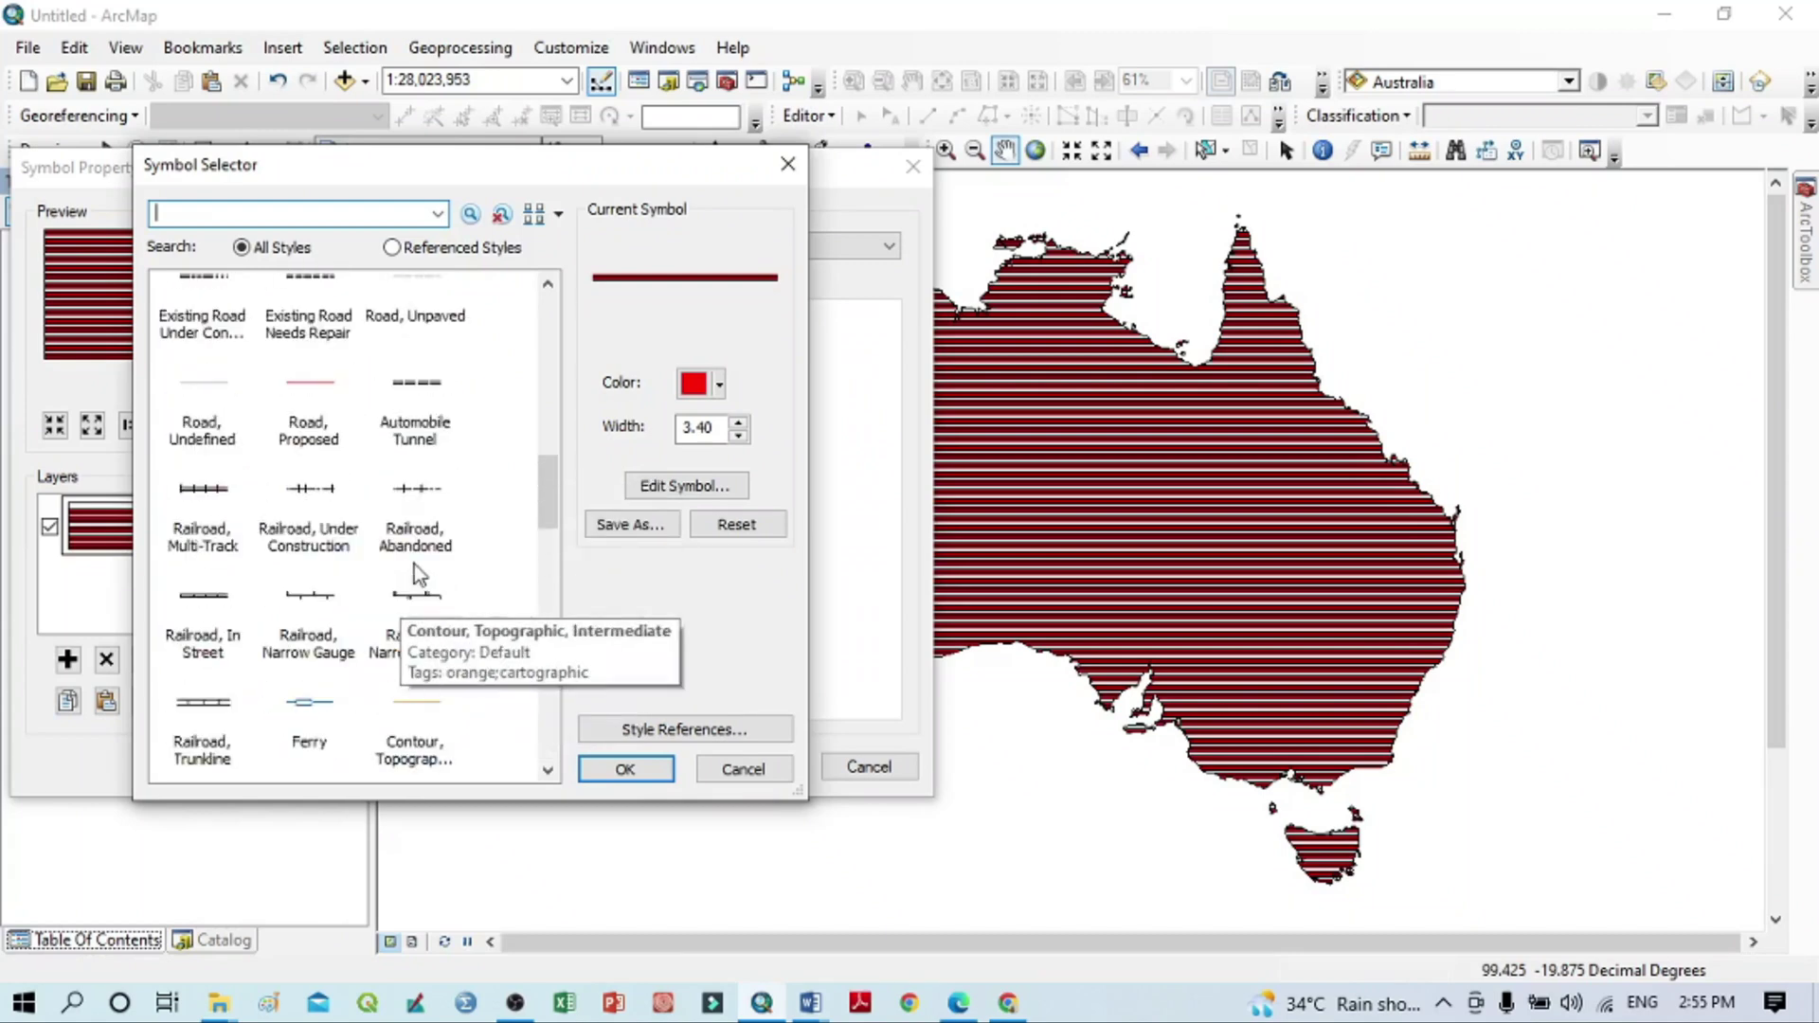
scroll(408, 565, up, 5)
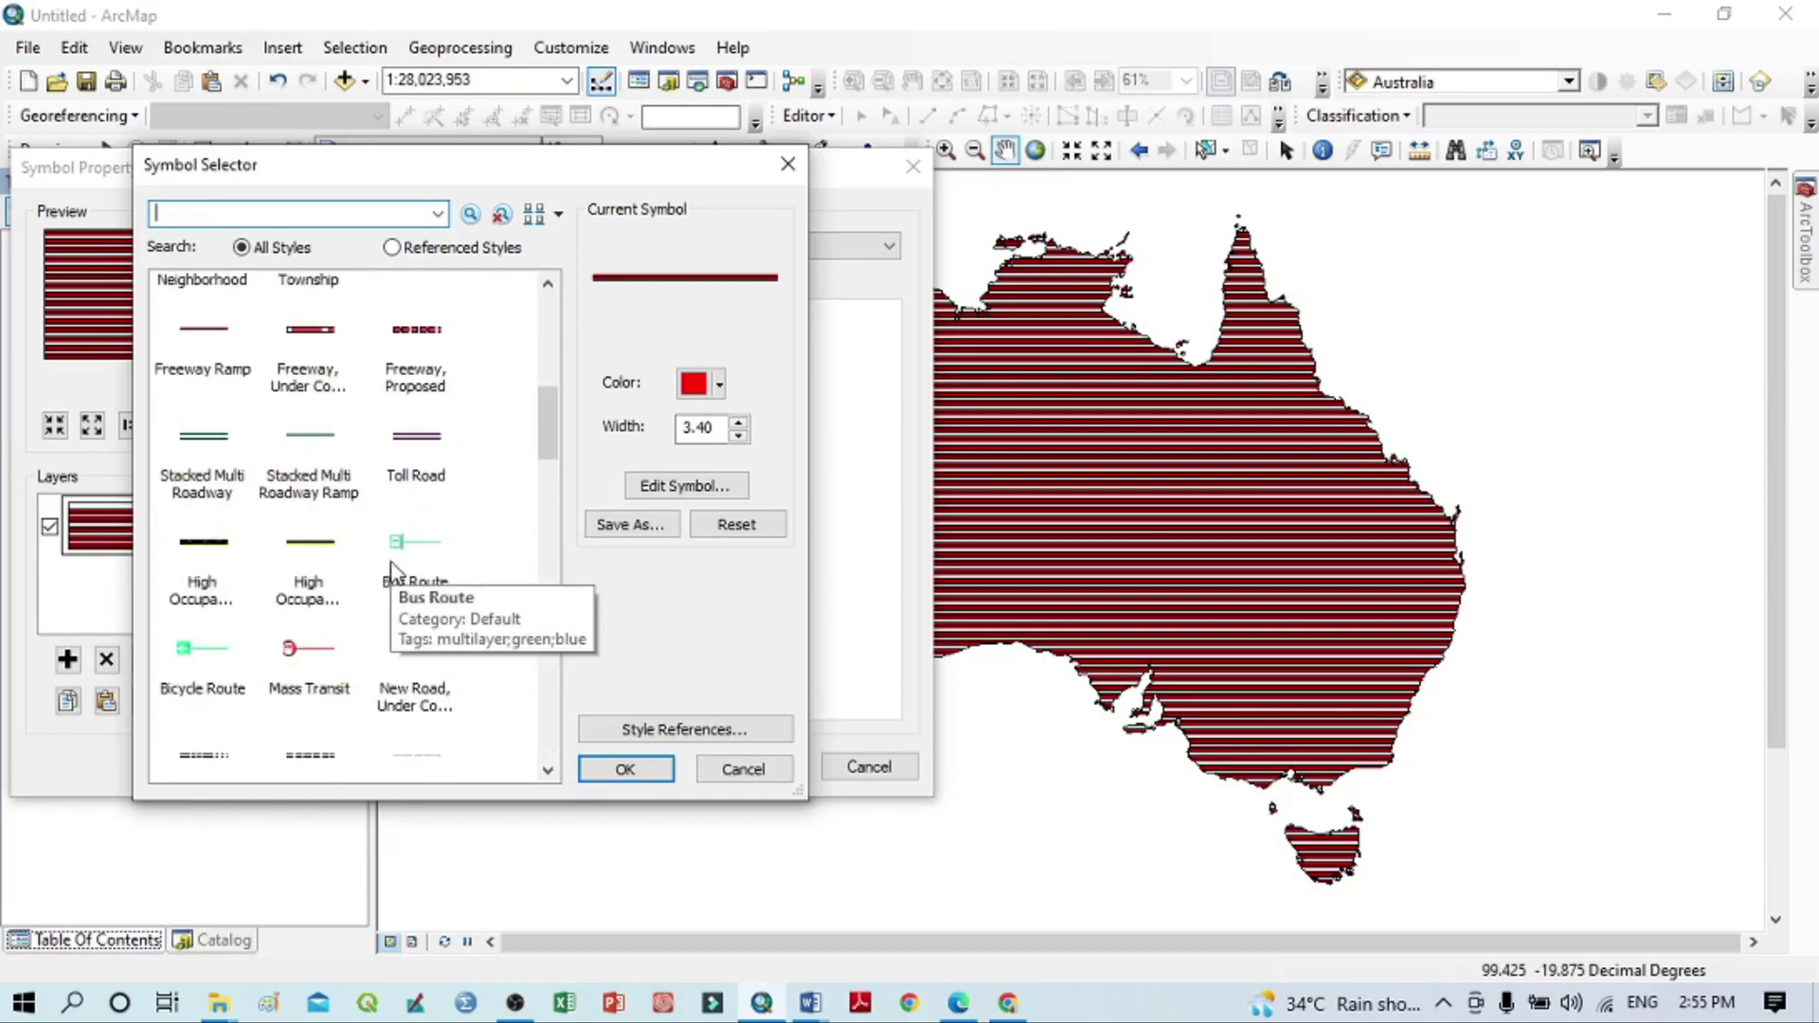
scroll(392, 568, up, 6)
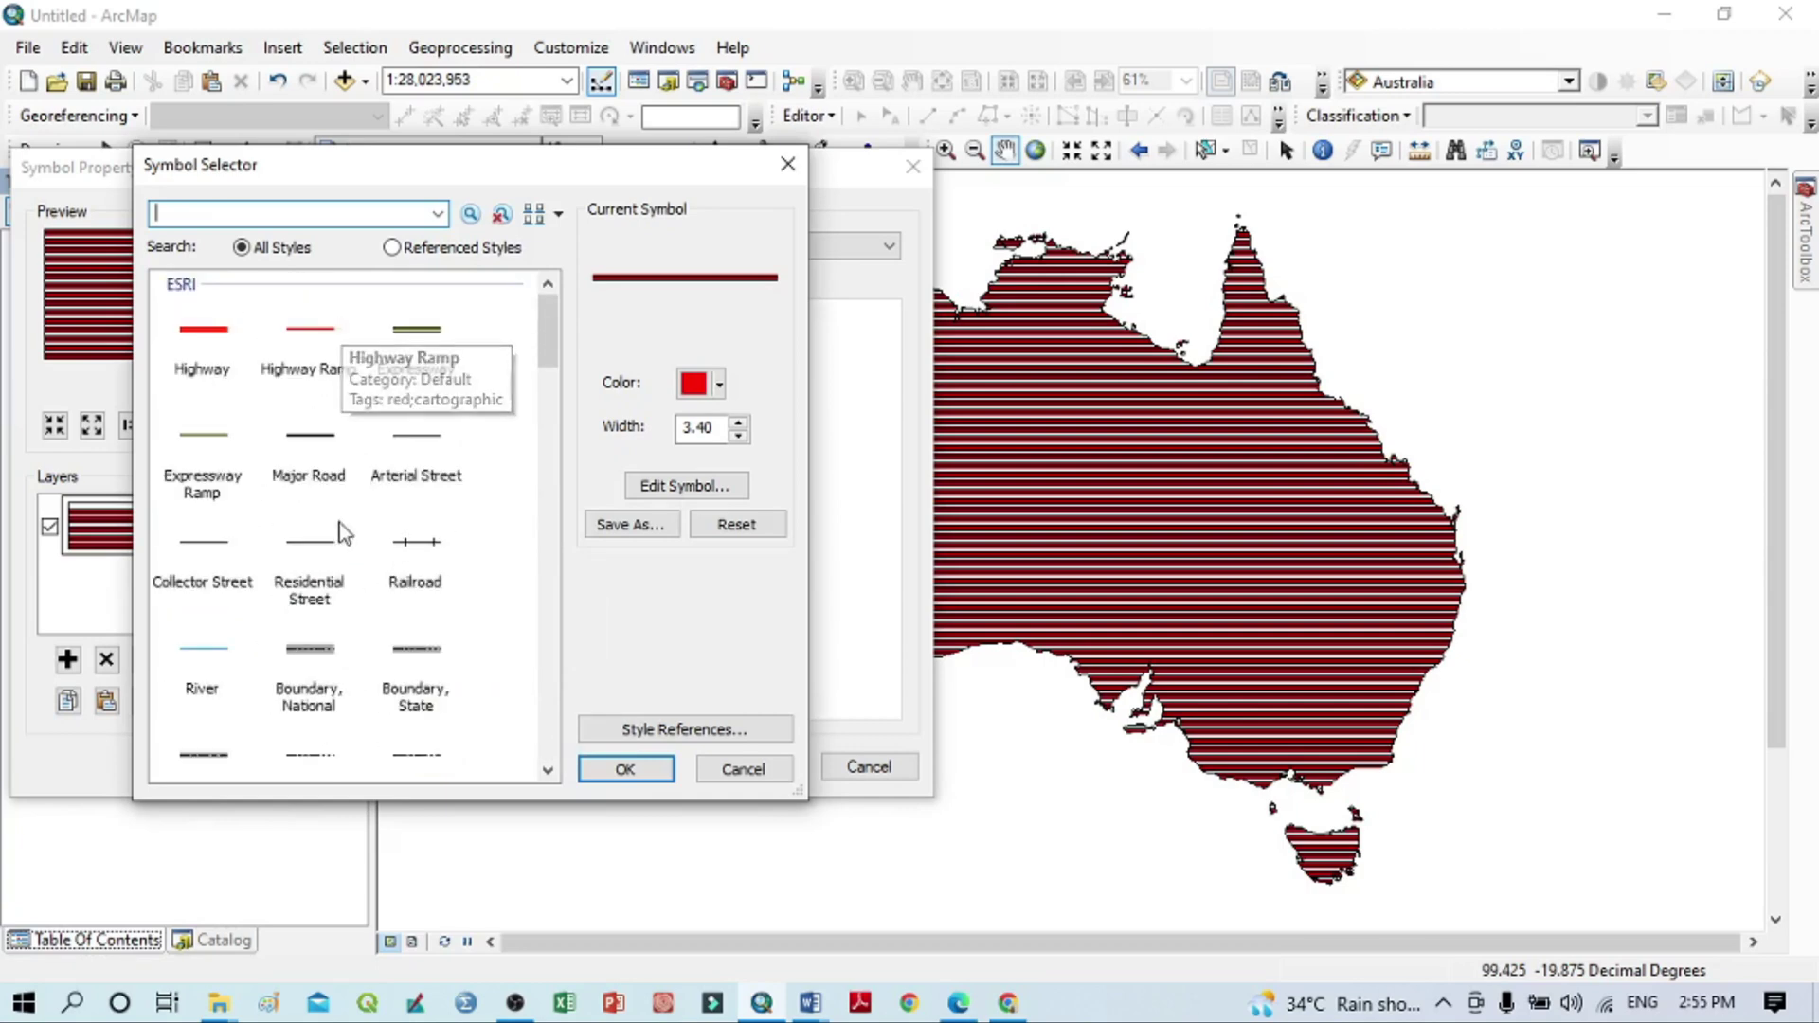
click(422, 530)
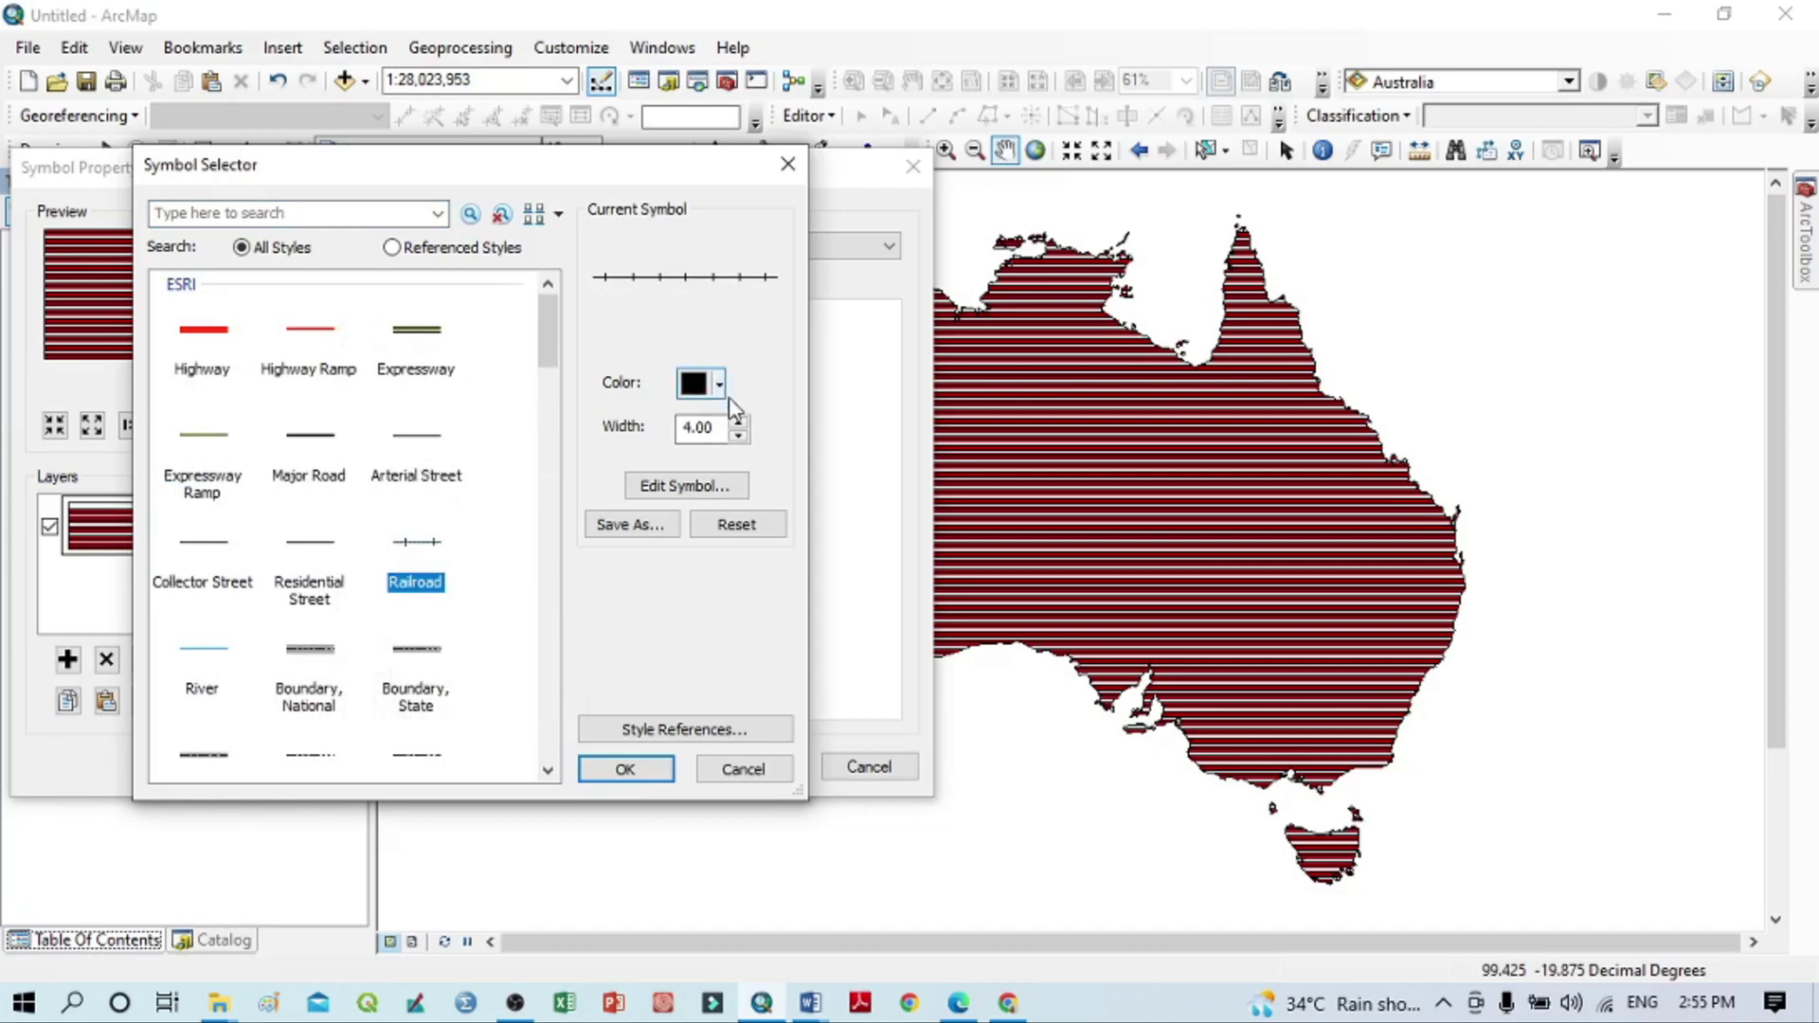
click(625, 768)
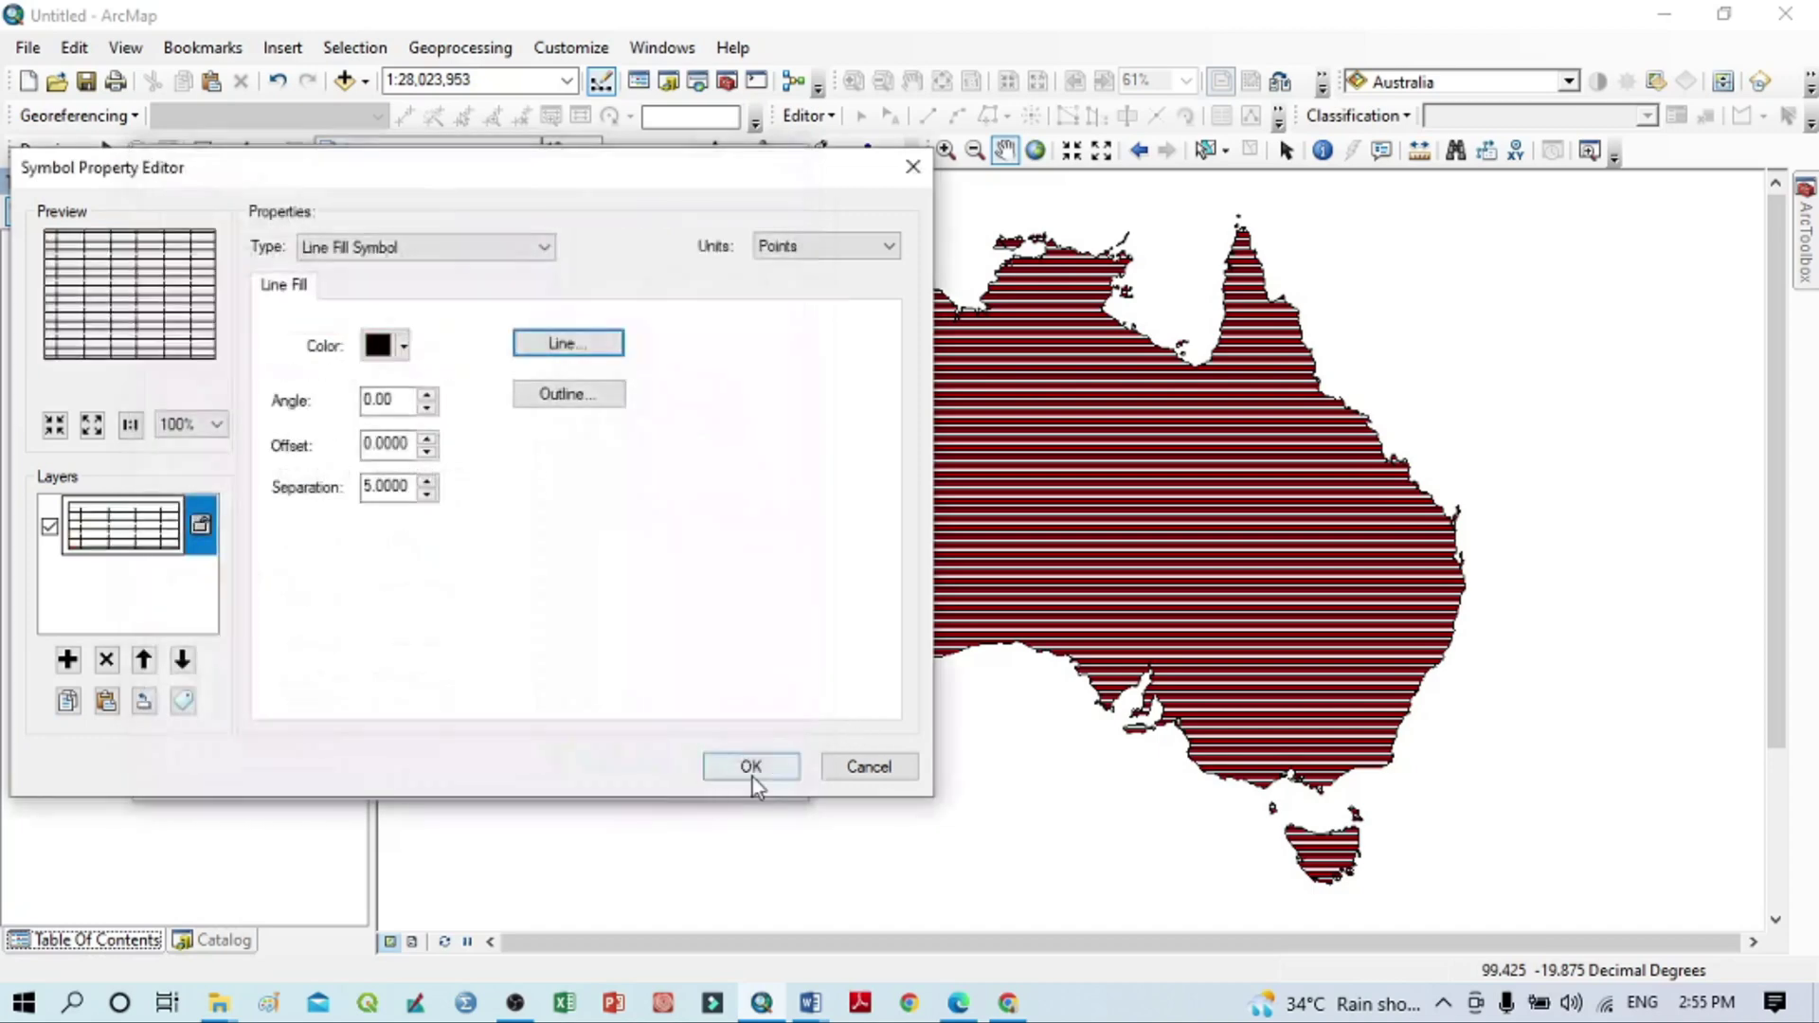
click(753, 777)
click(624, 769)
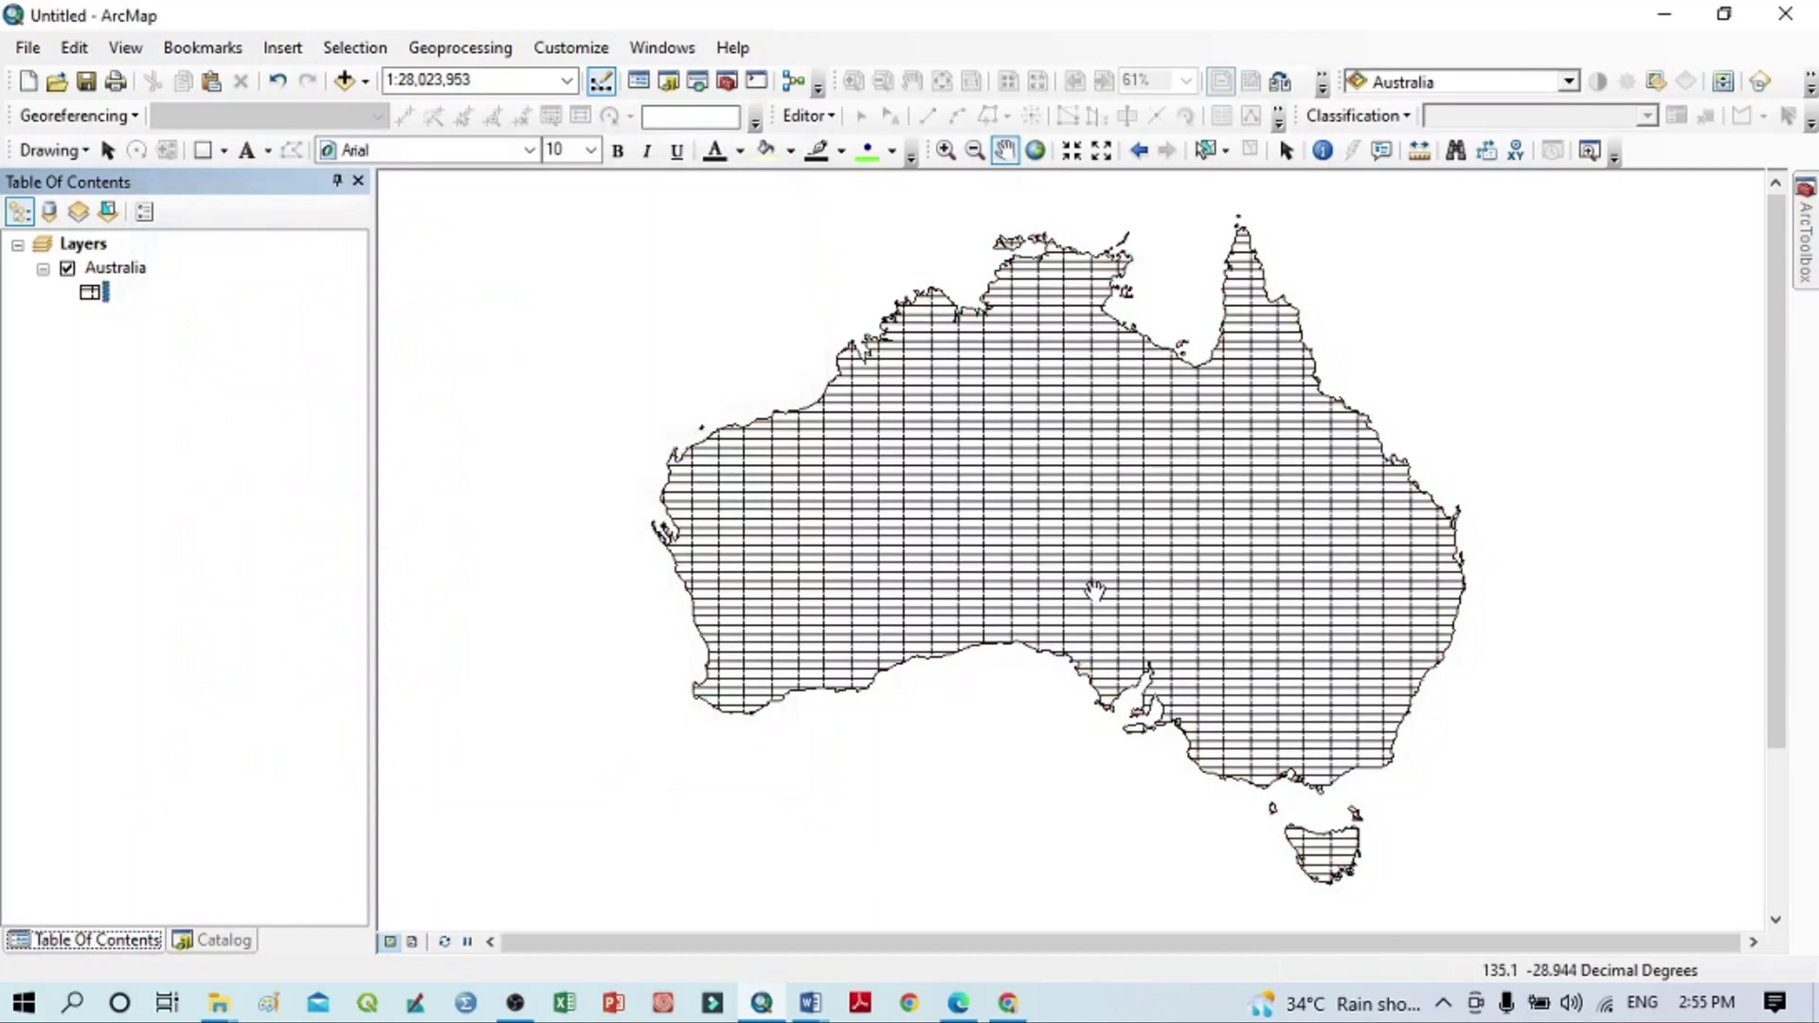
Change the Australia layer's symbol type from line fill to Marker Fill Symbol.
click(94, 294)
click(711, 536)
click(542, 247)
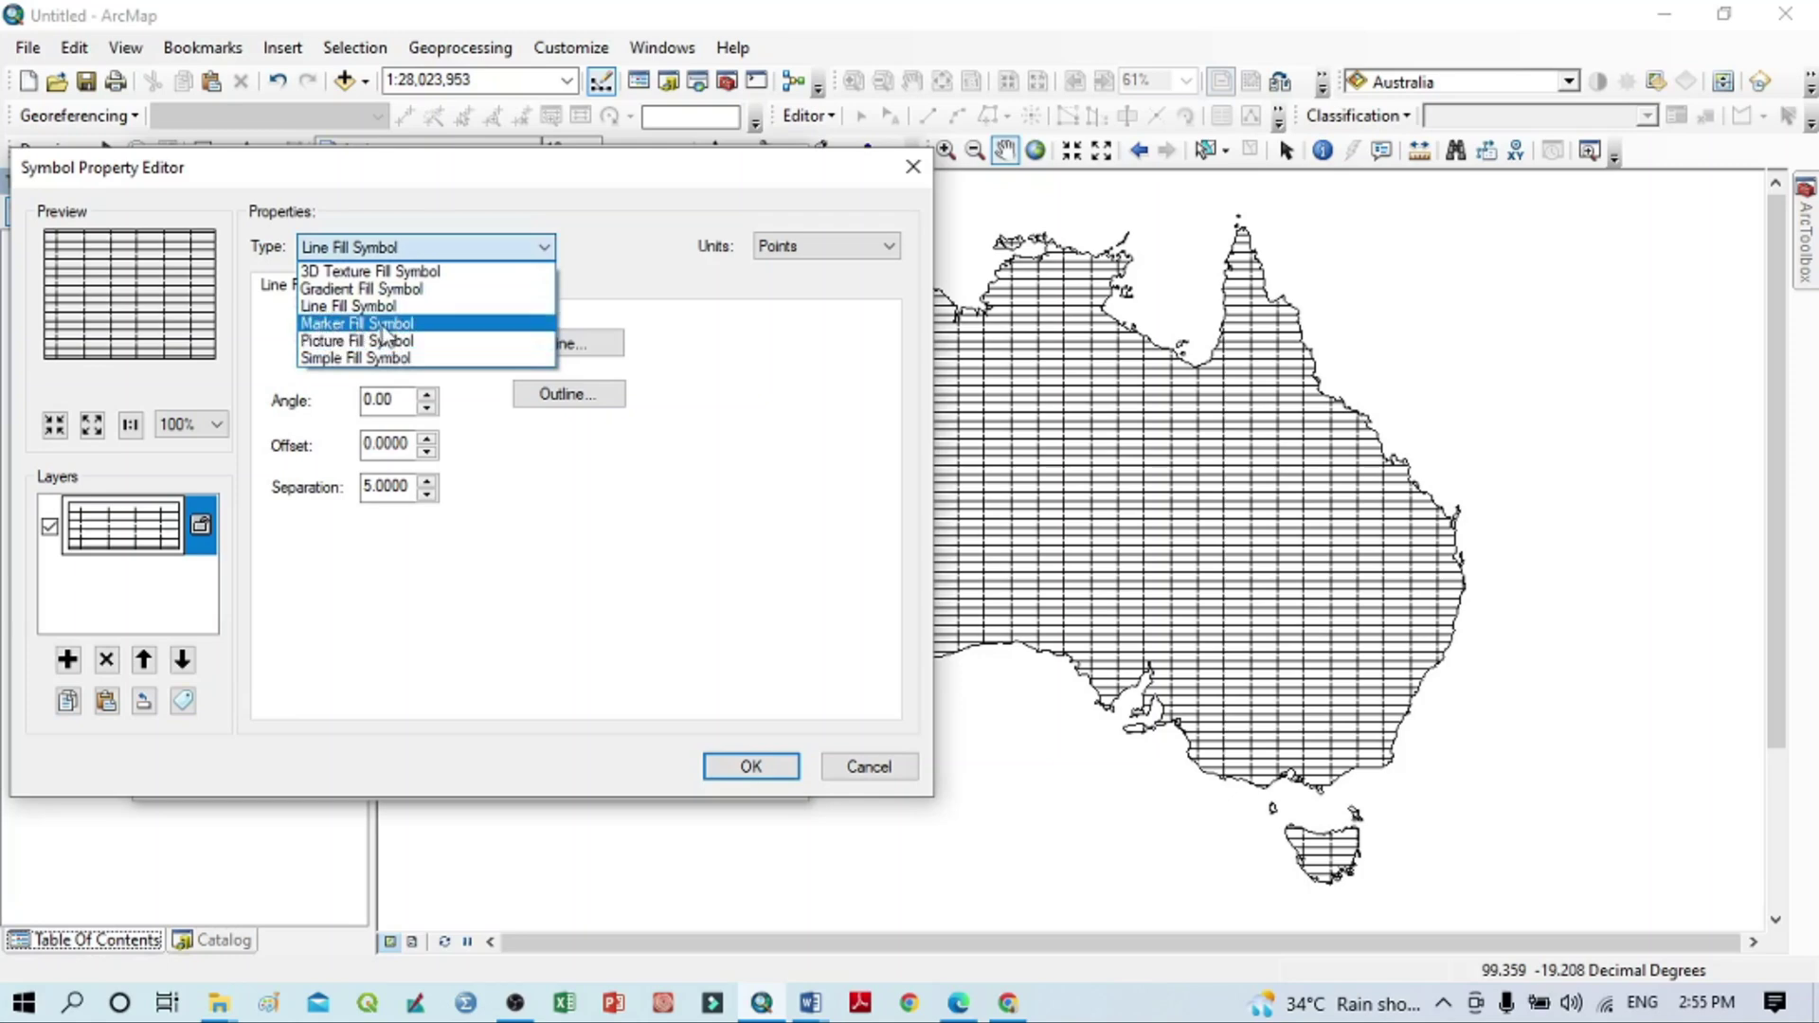
click(383, 325)
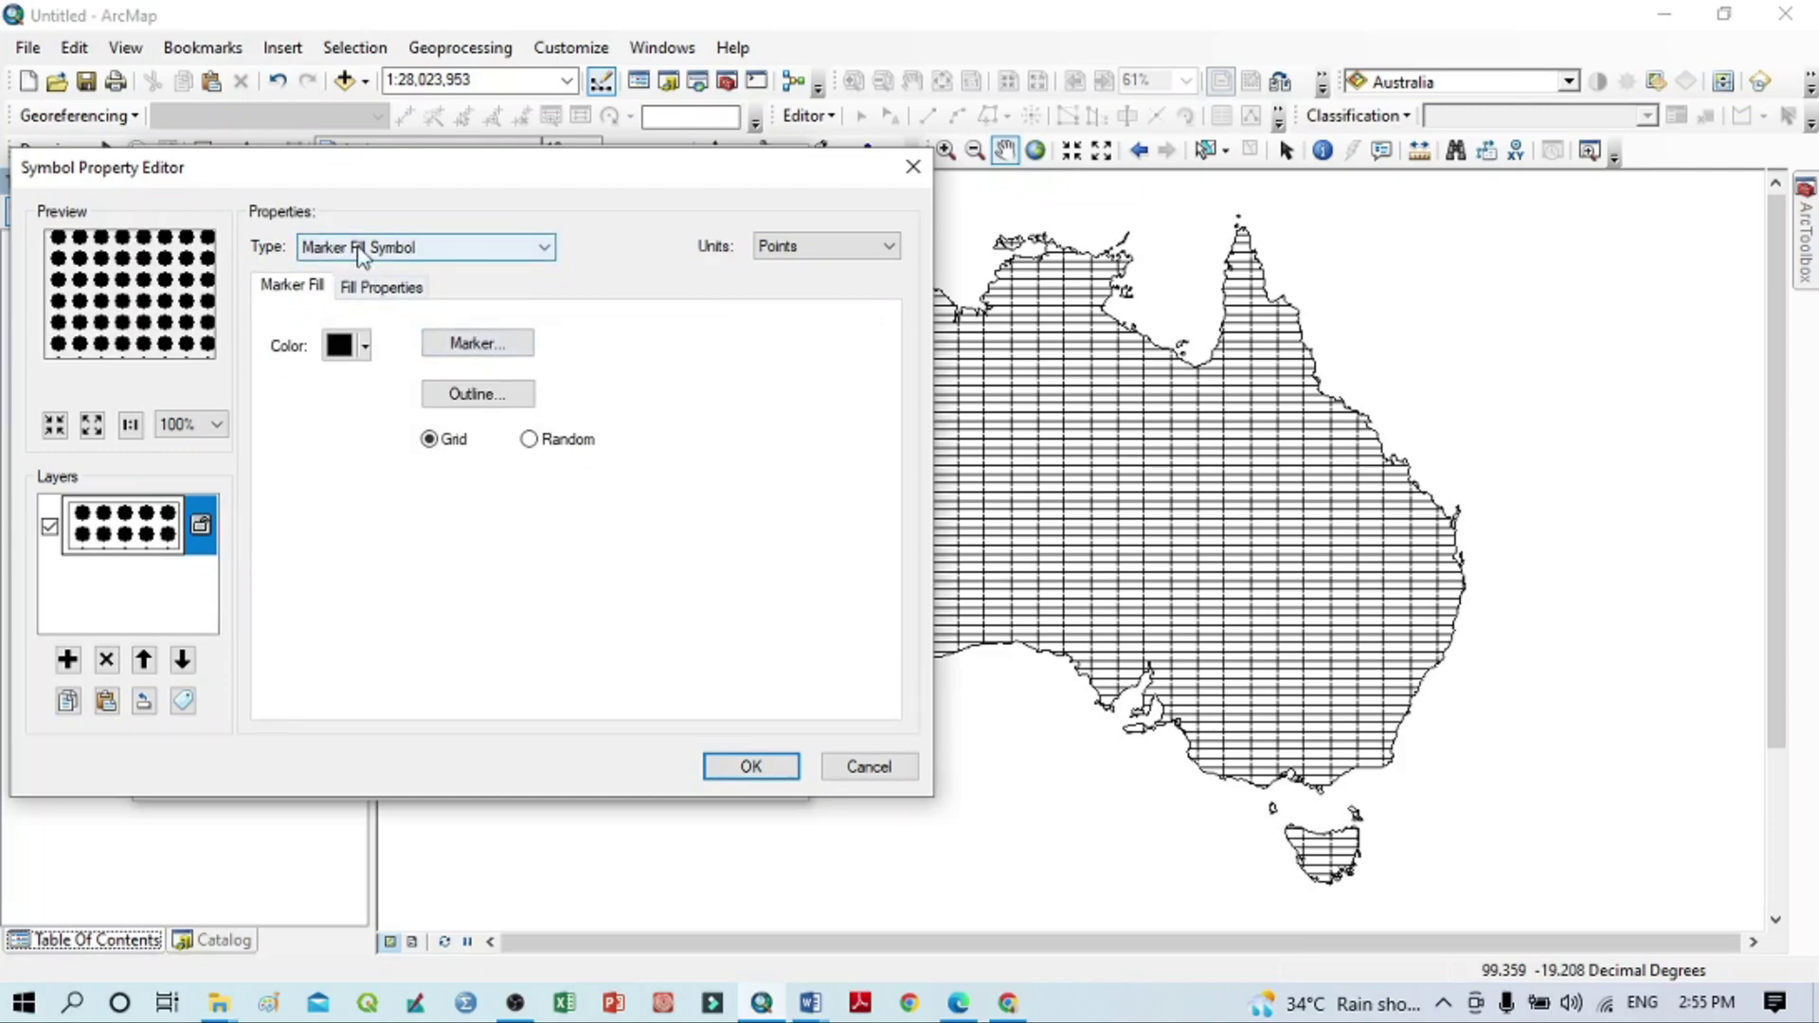
Use the Star 1 marker in red for the Australia layer's marker fill and apply it to the map.
click(479, 350)
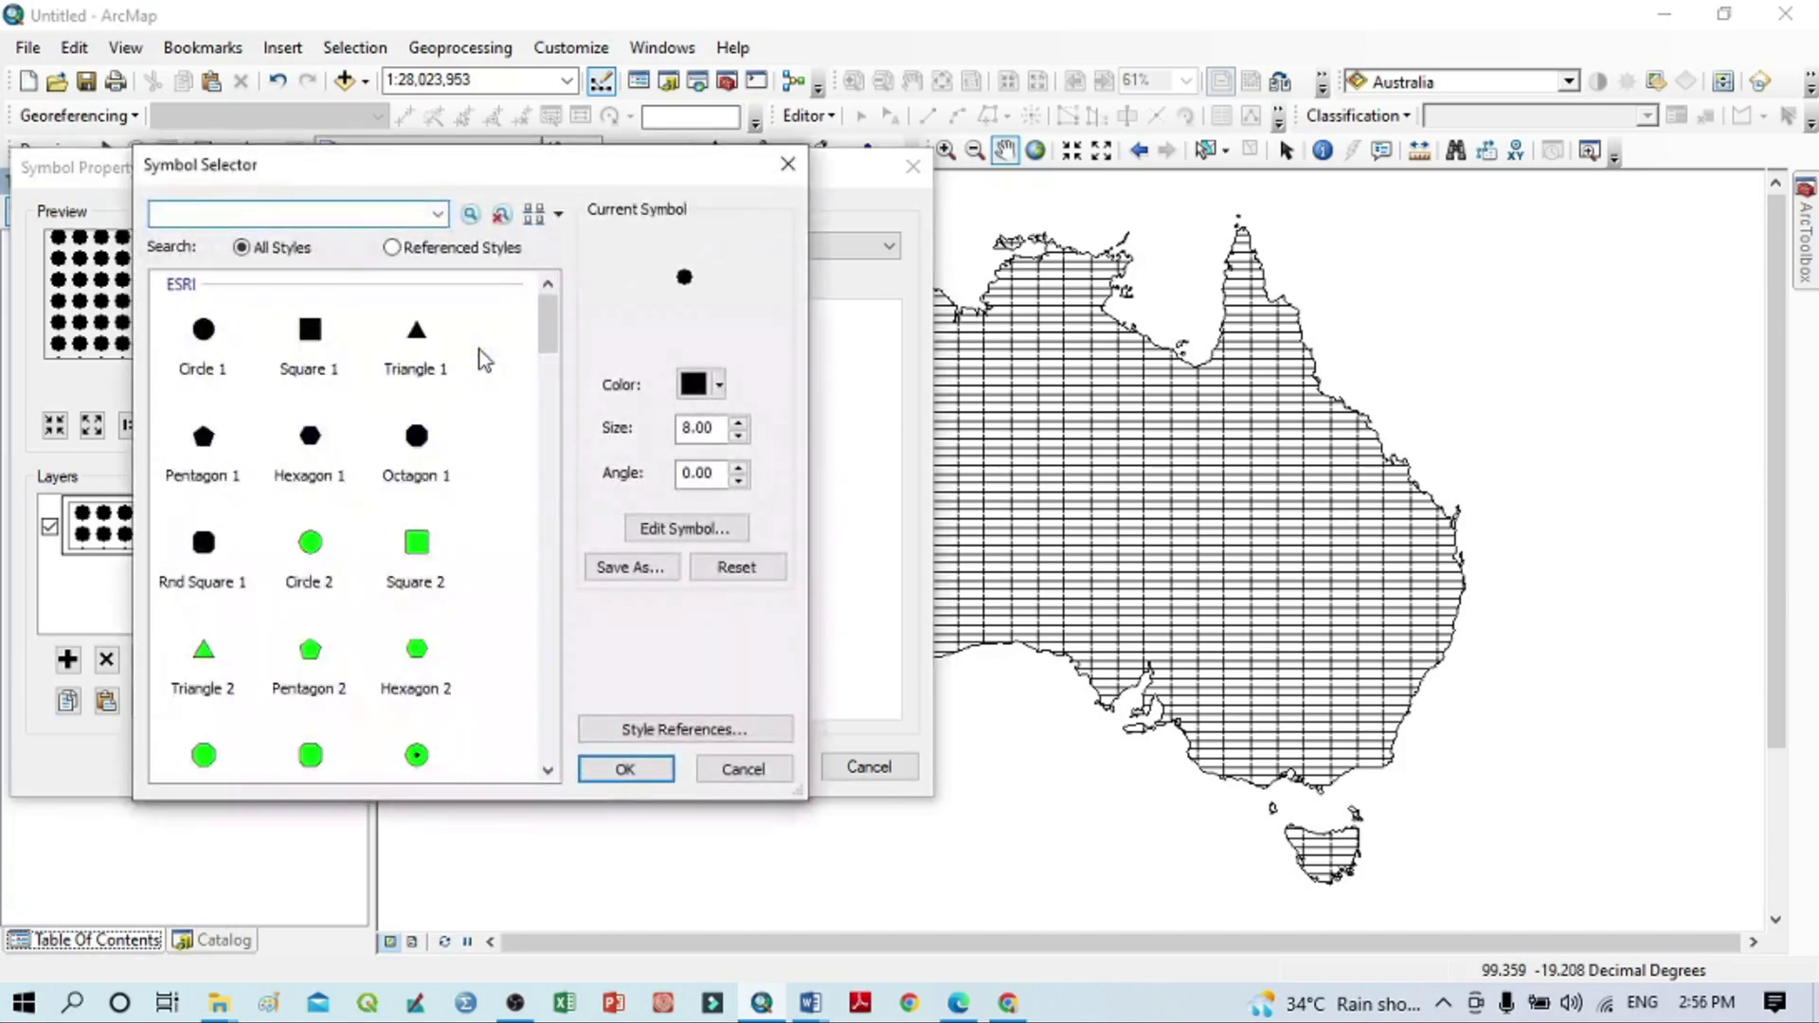
scroll(389, 575, down, 3)
scroll(389, 574, down, 2)
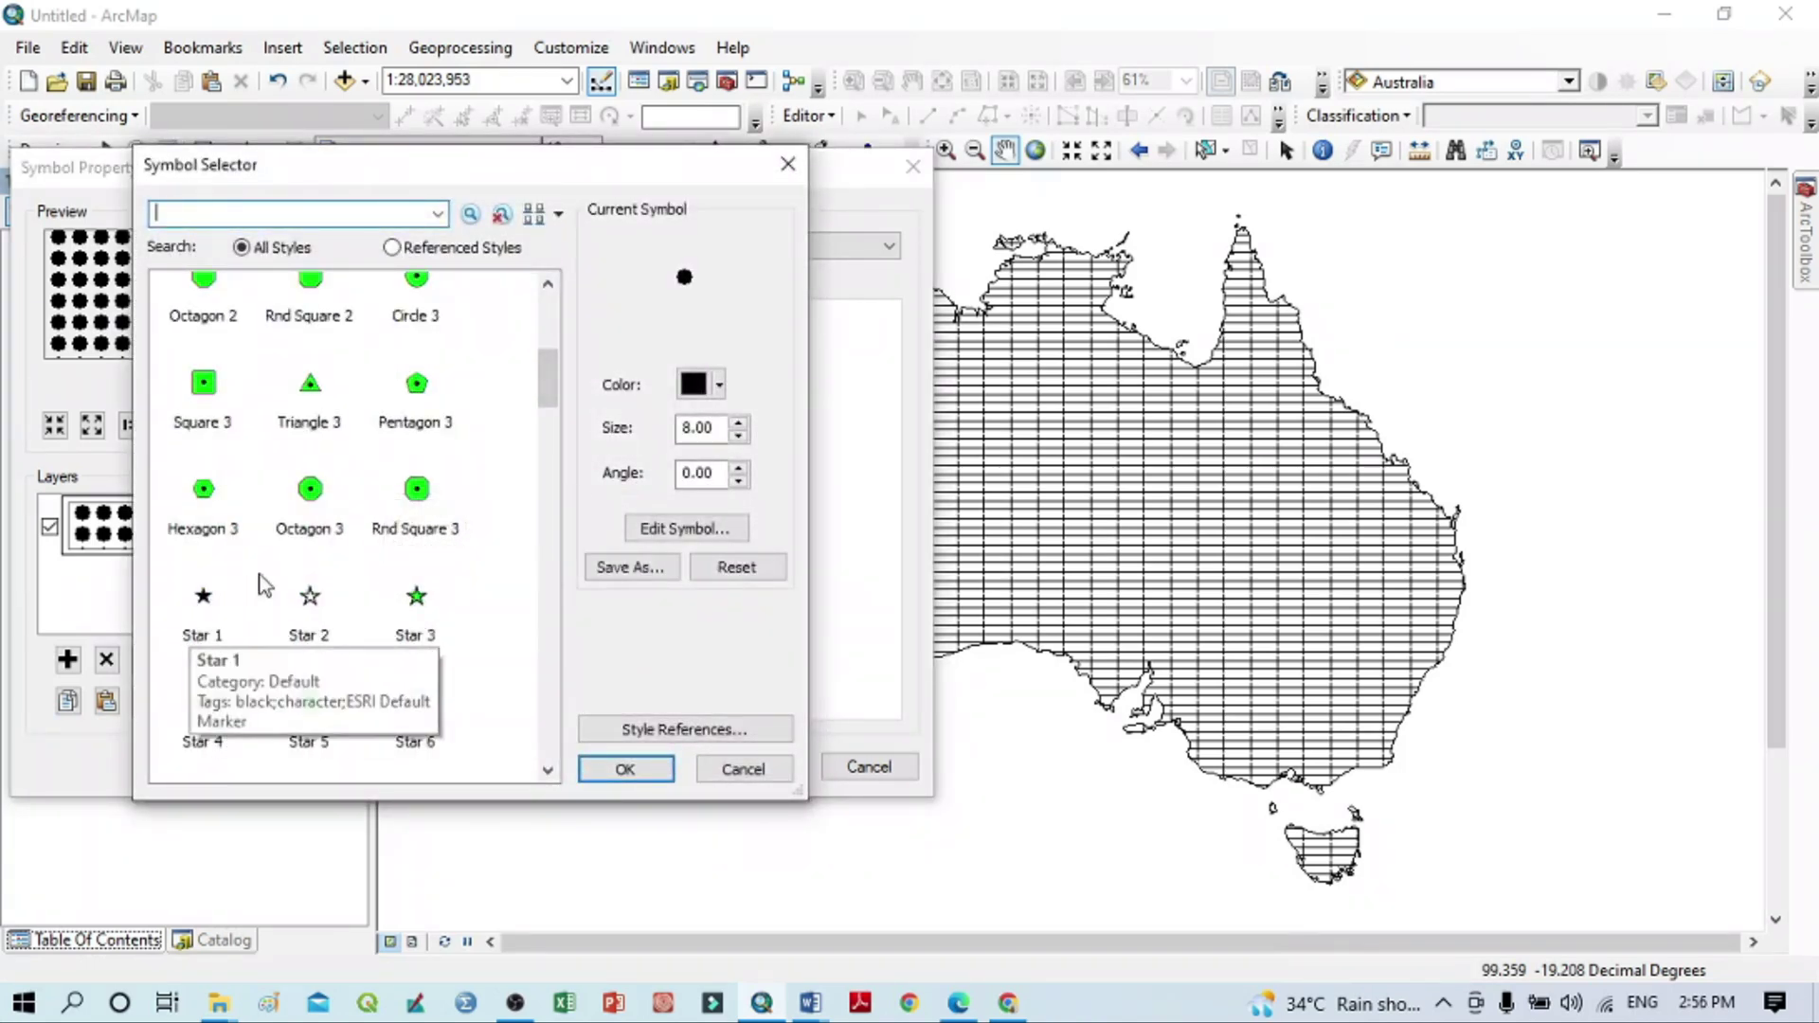
click(203, 606)
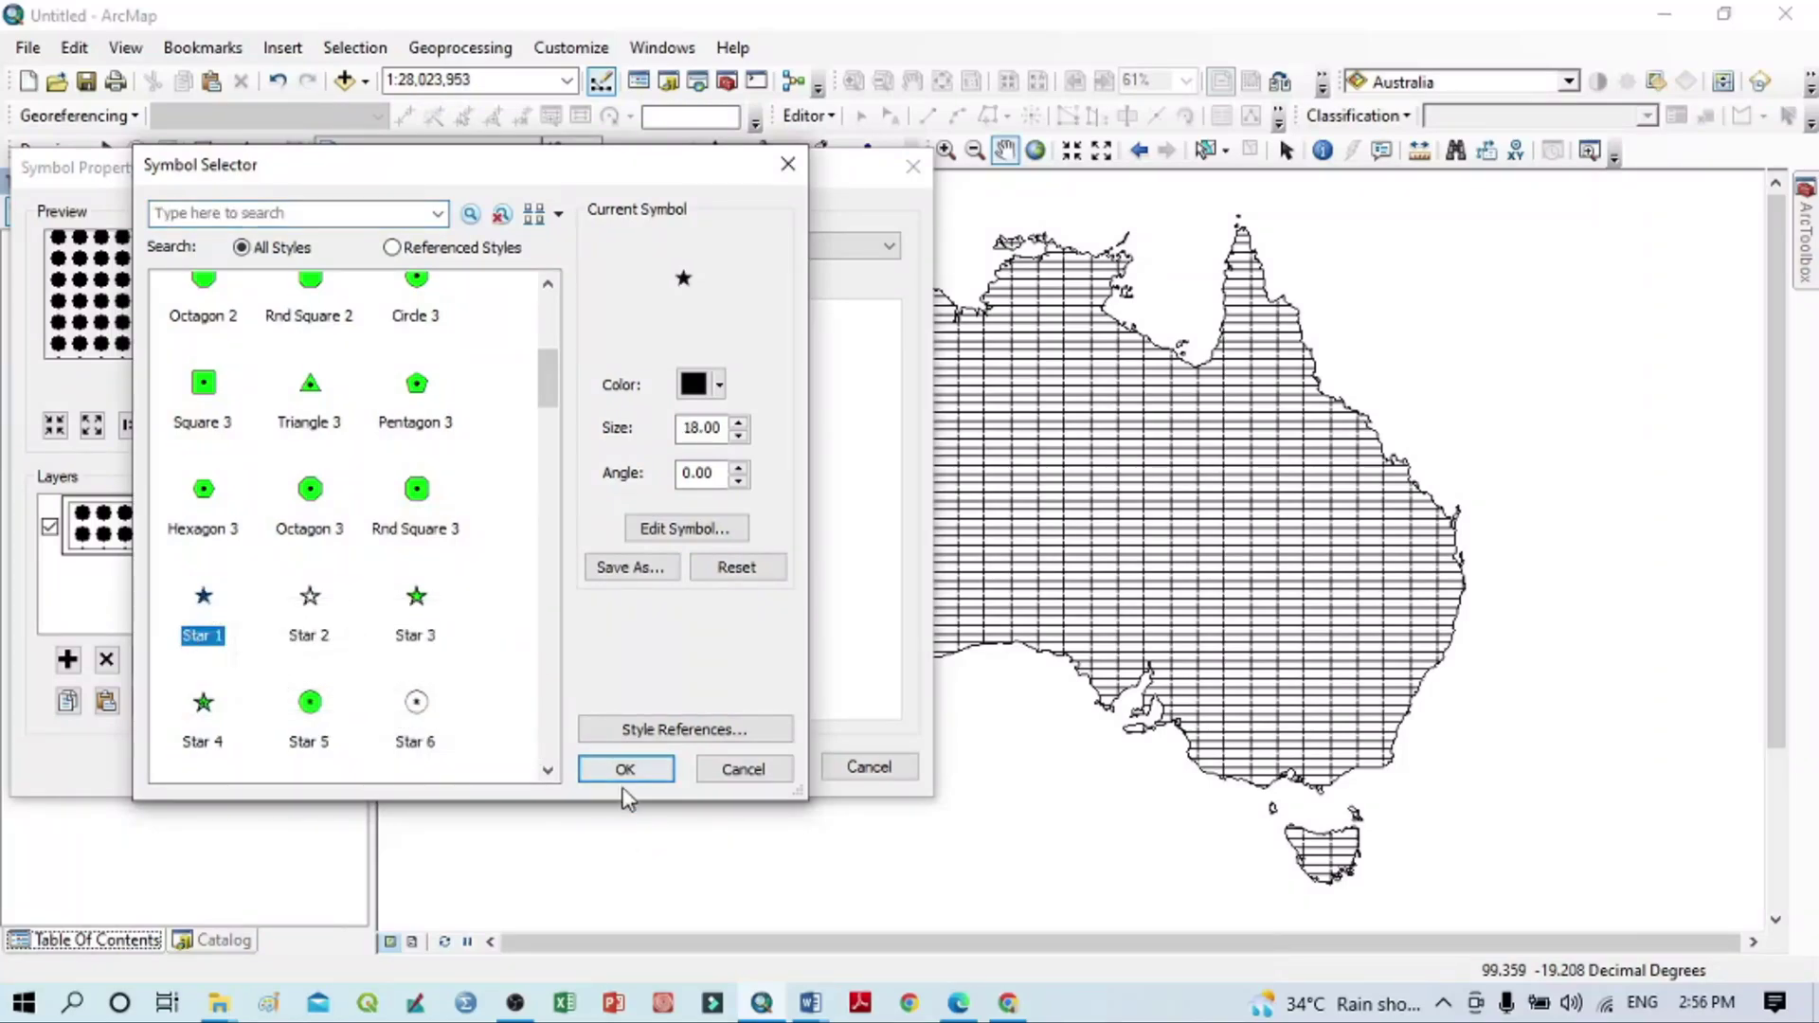
click(719, 388)
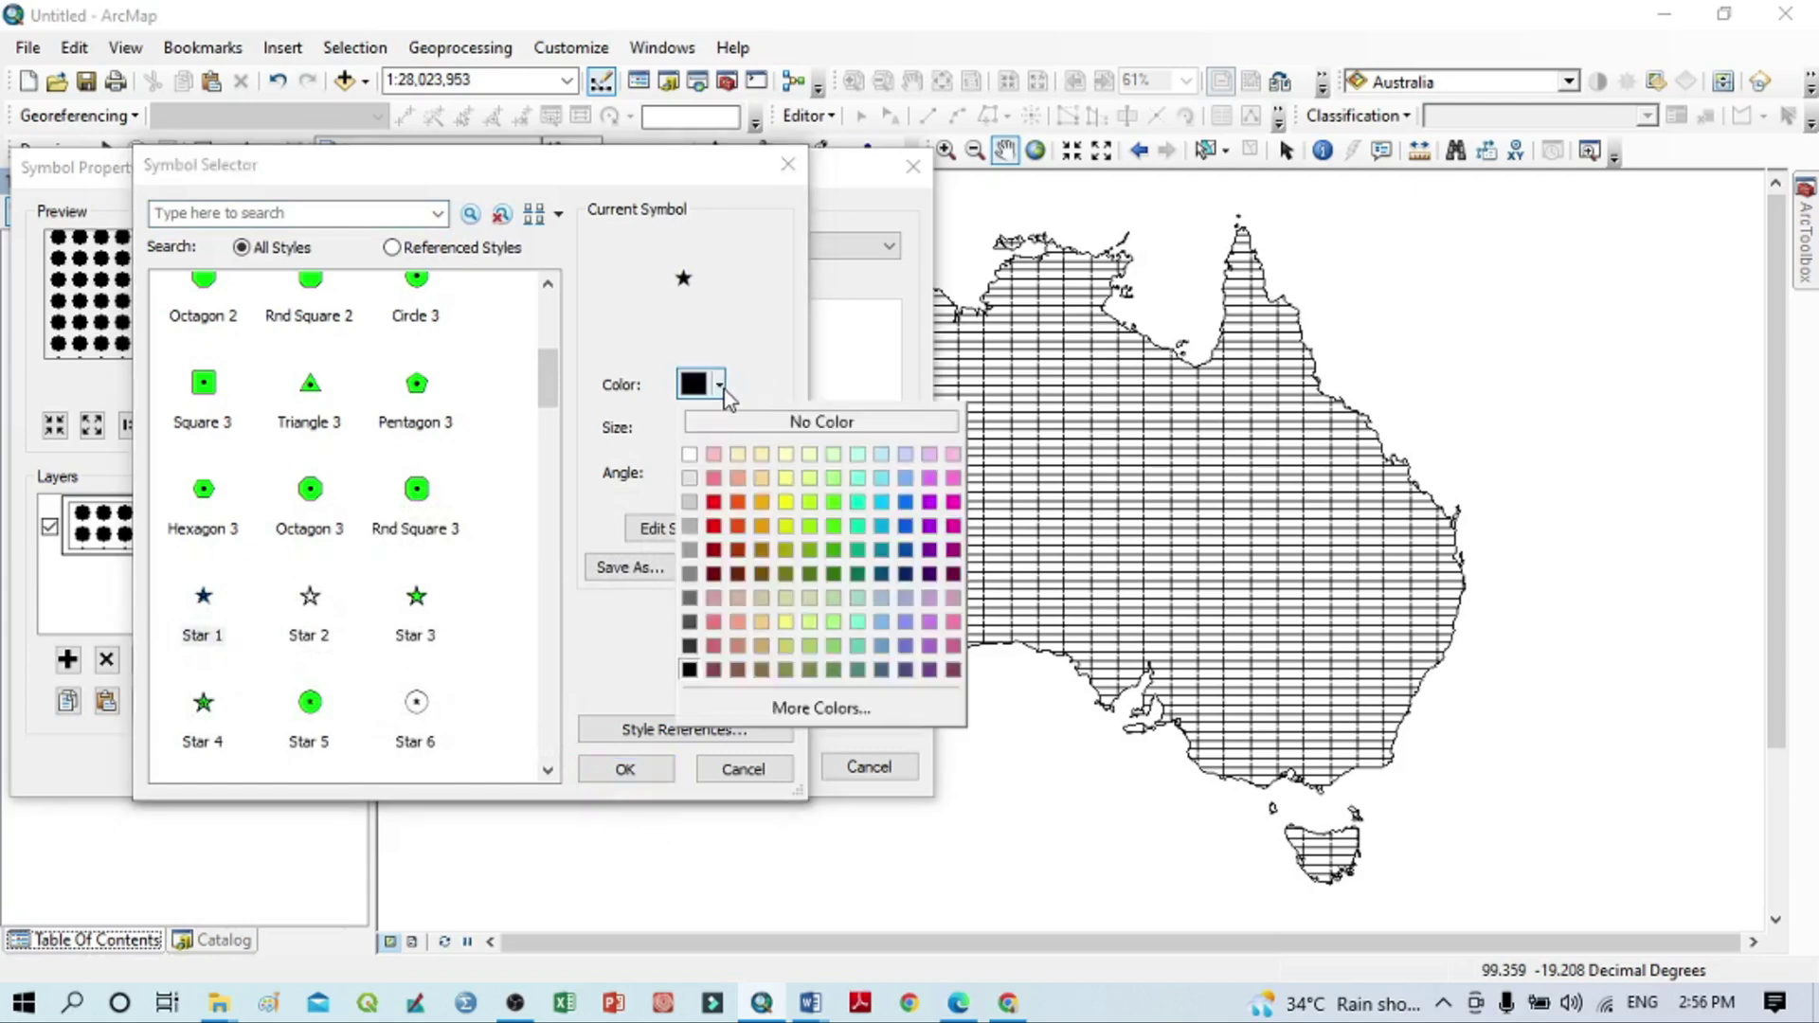
click(717, 511)
click(623, 769)
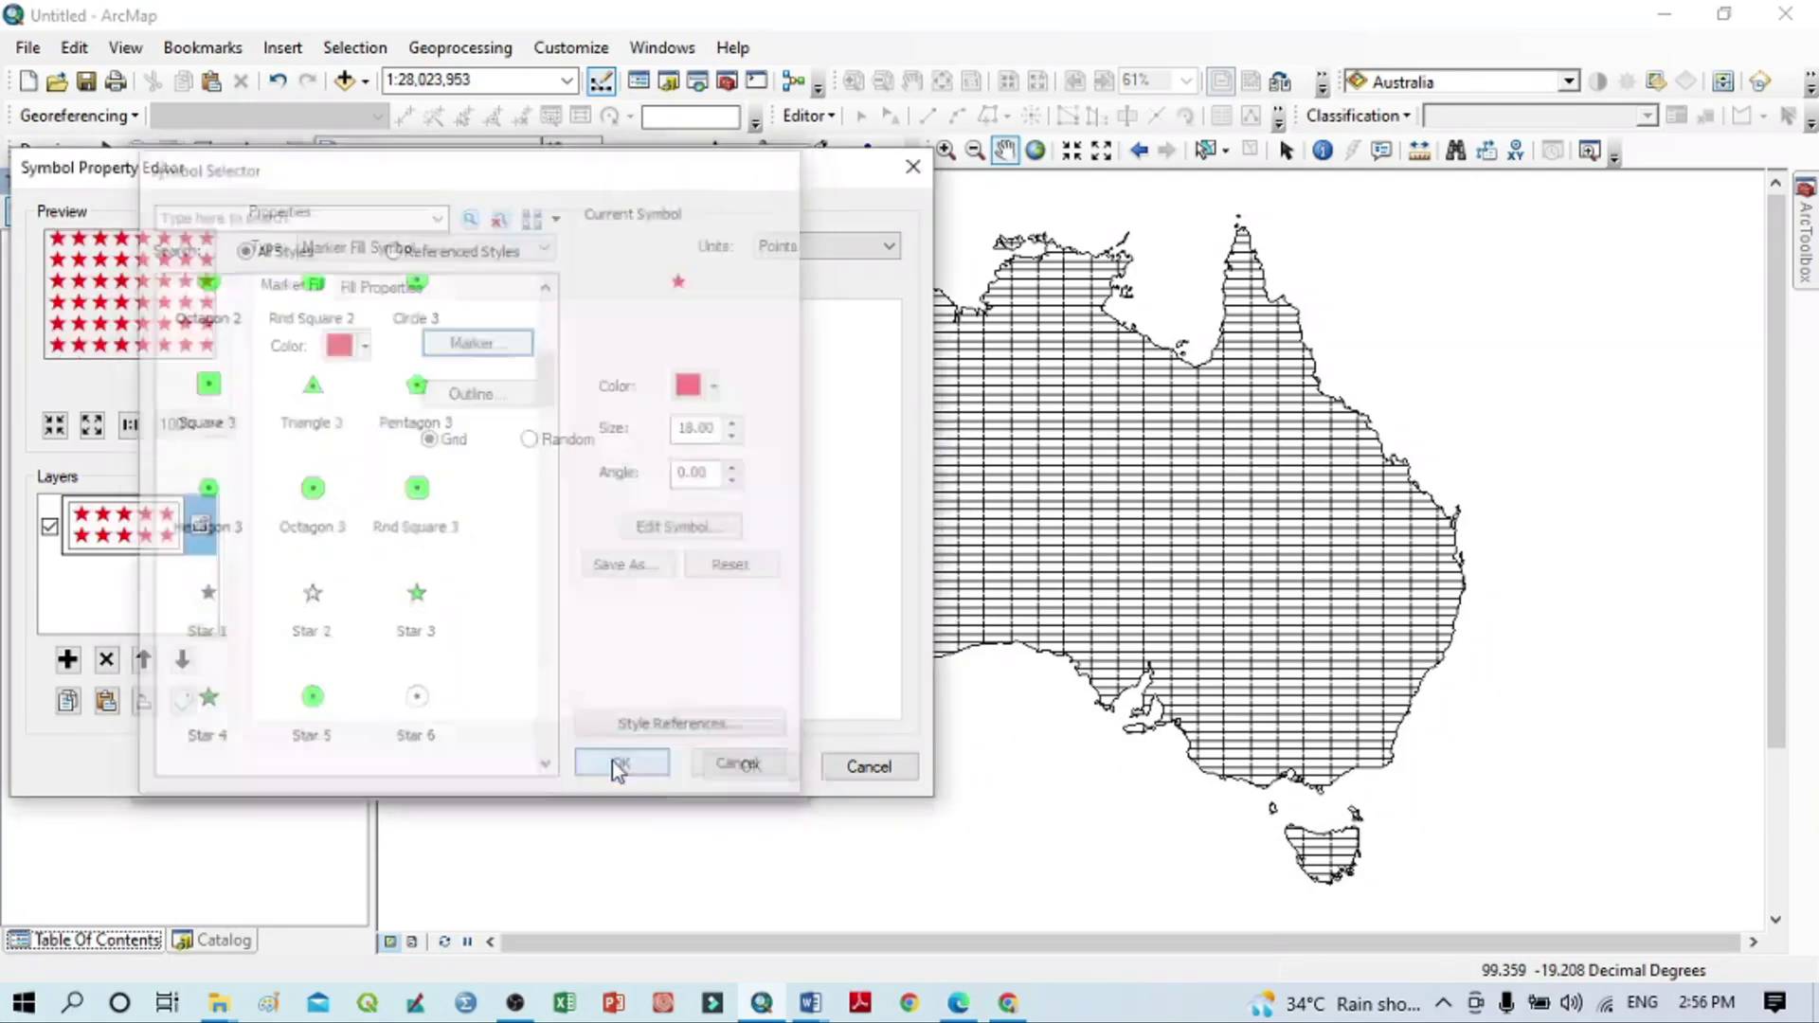
click(745, 765)
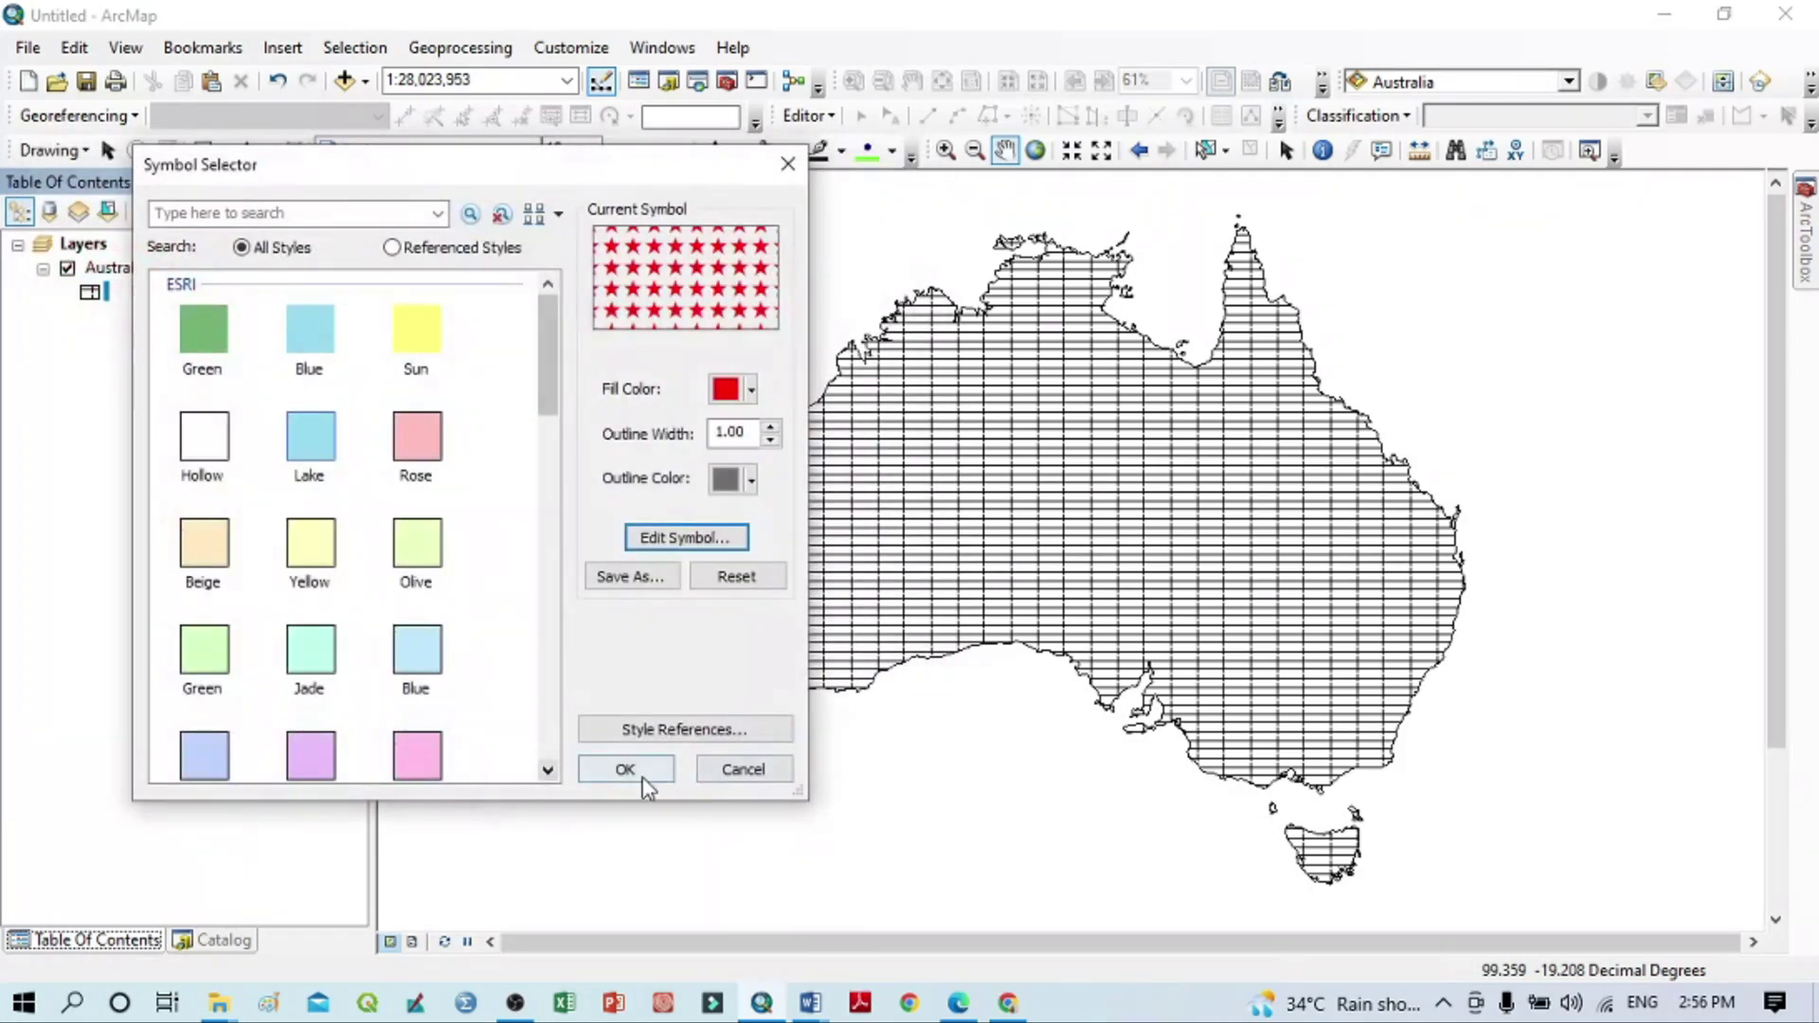
click(633, 769)
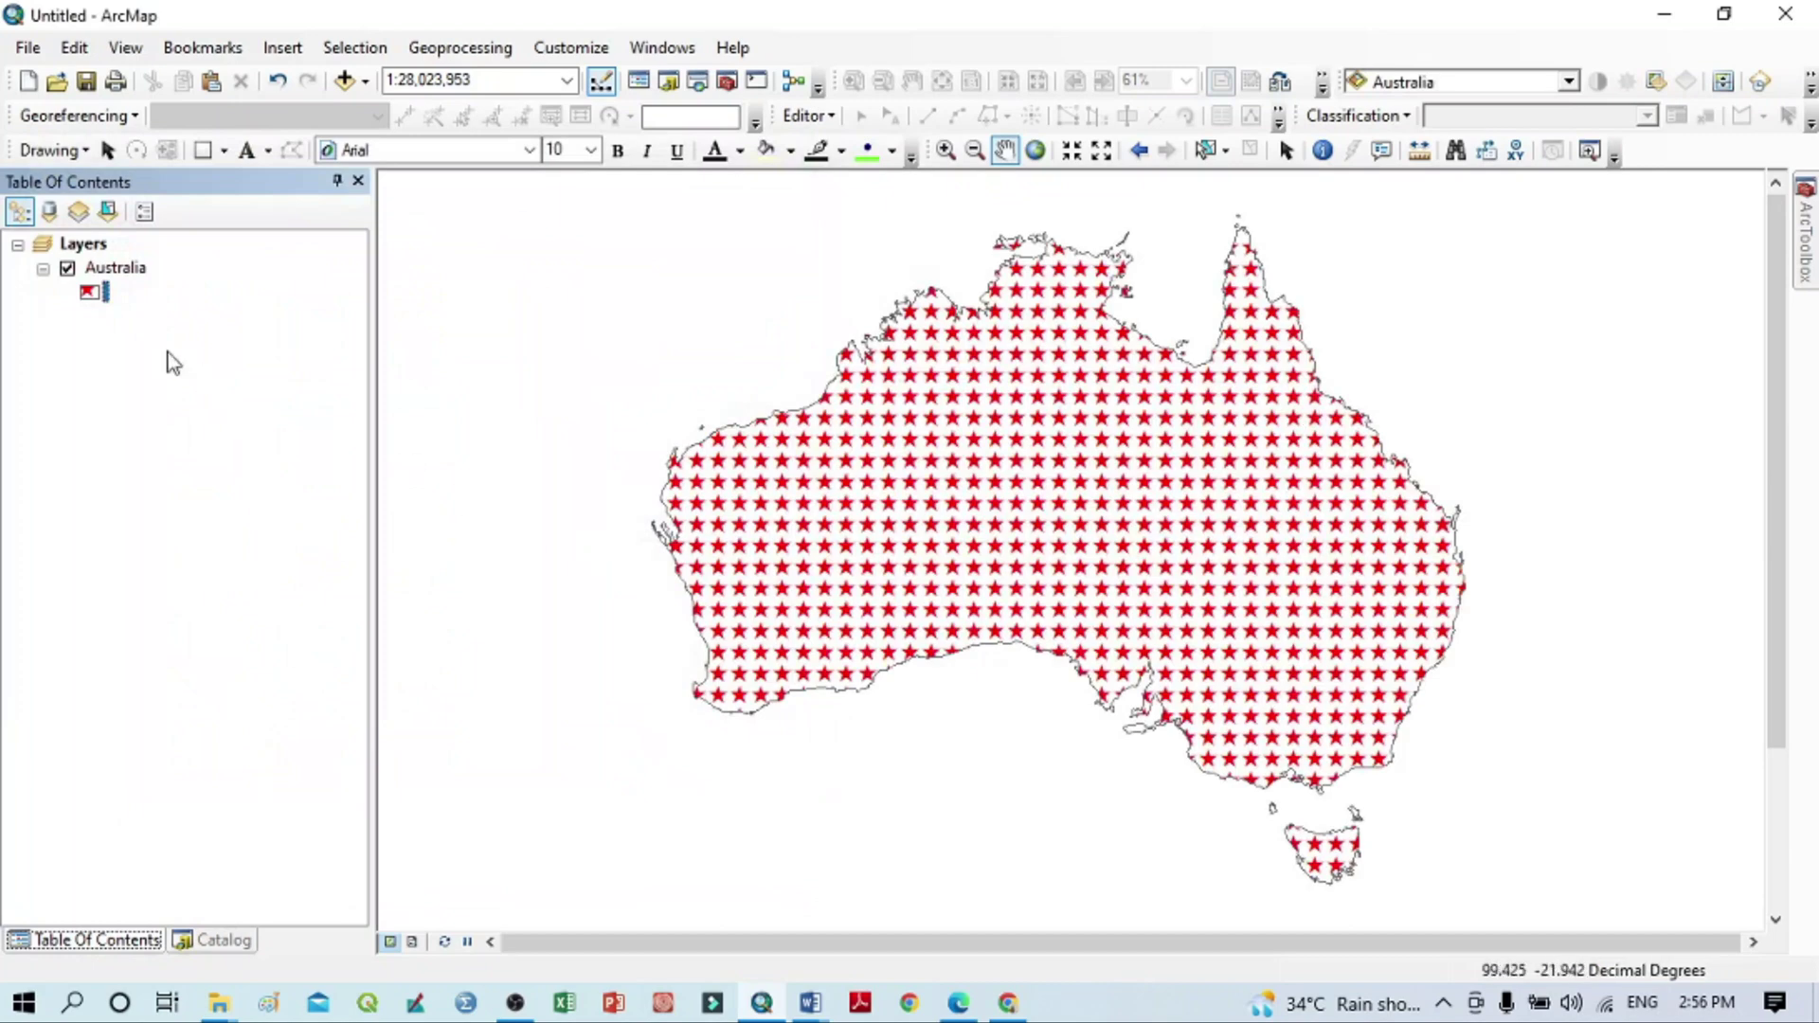
Replace the Australia layer's fill marker with Star 4 in magenta and apply the symbol to the map.
click(89, 291)
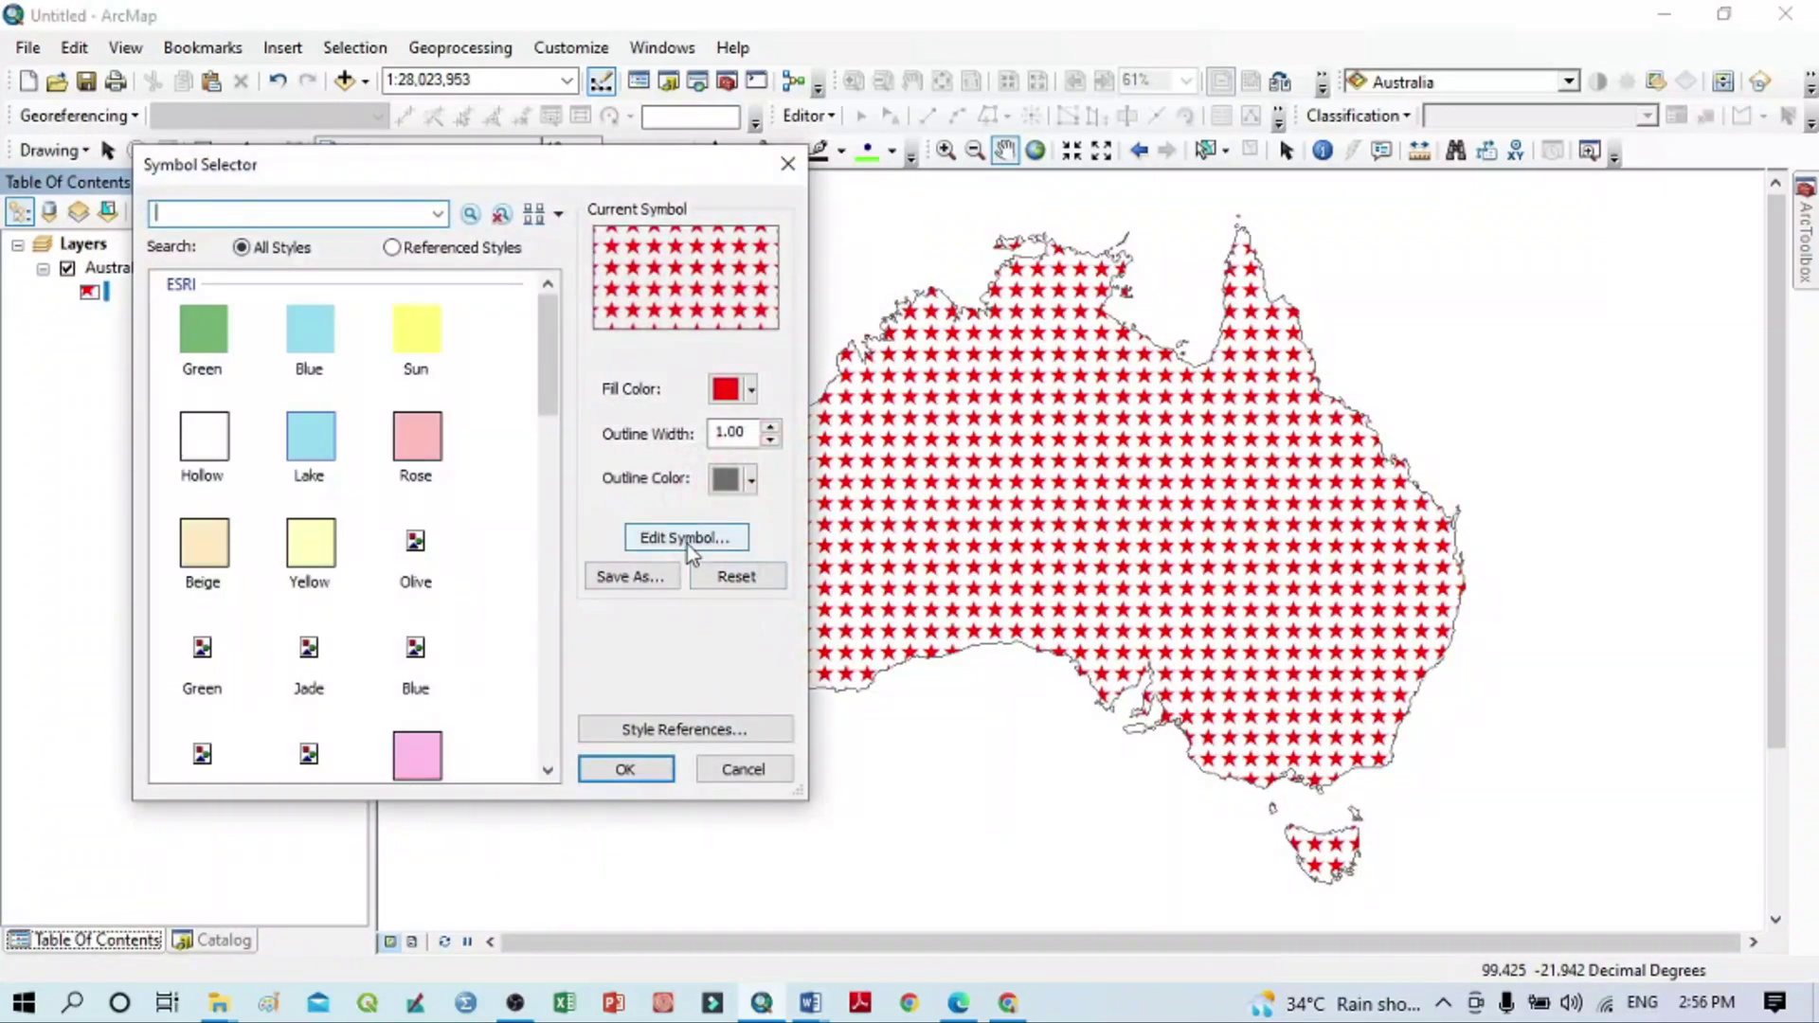
click(686, 538)
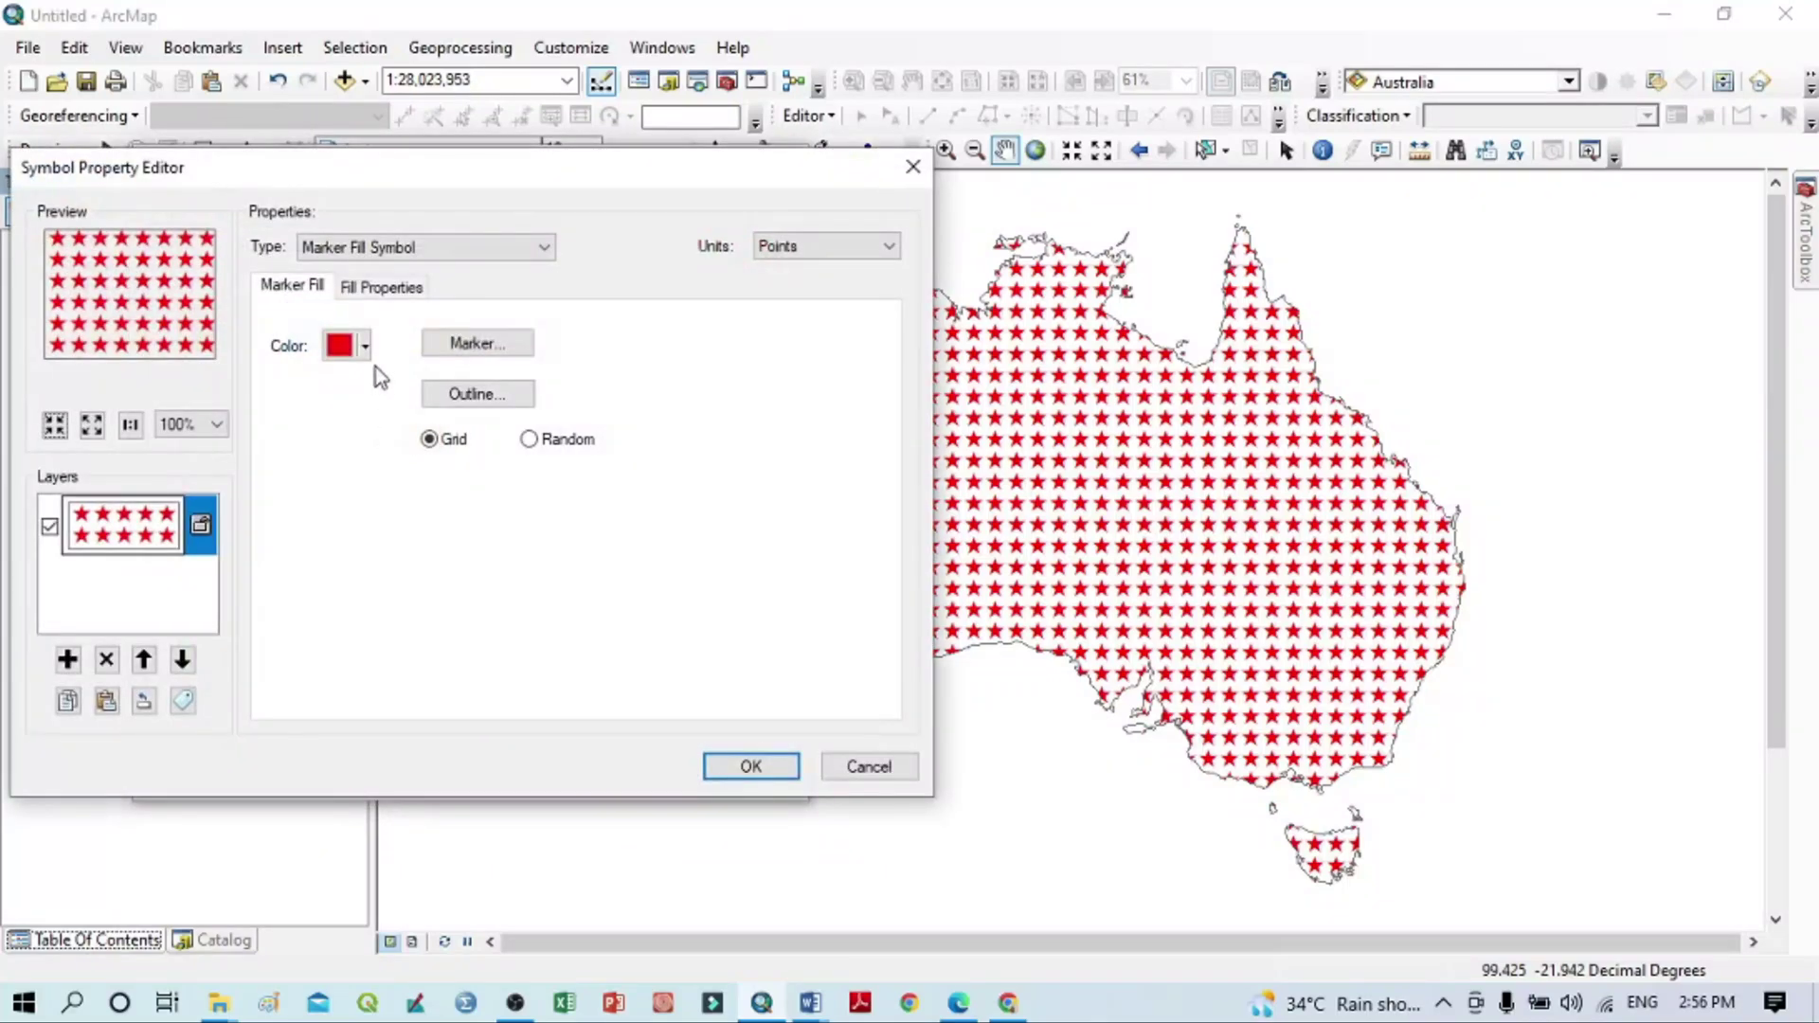
click(475, 346)
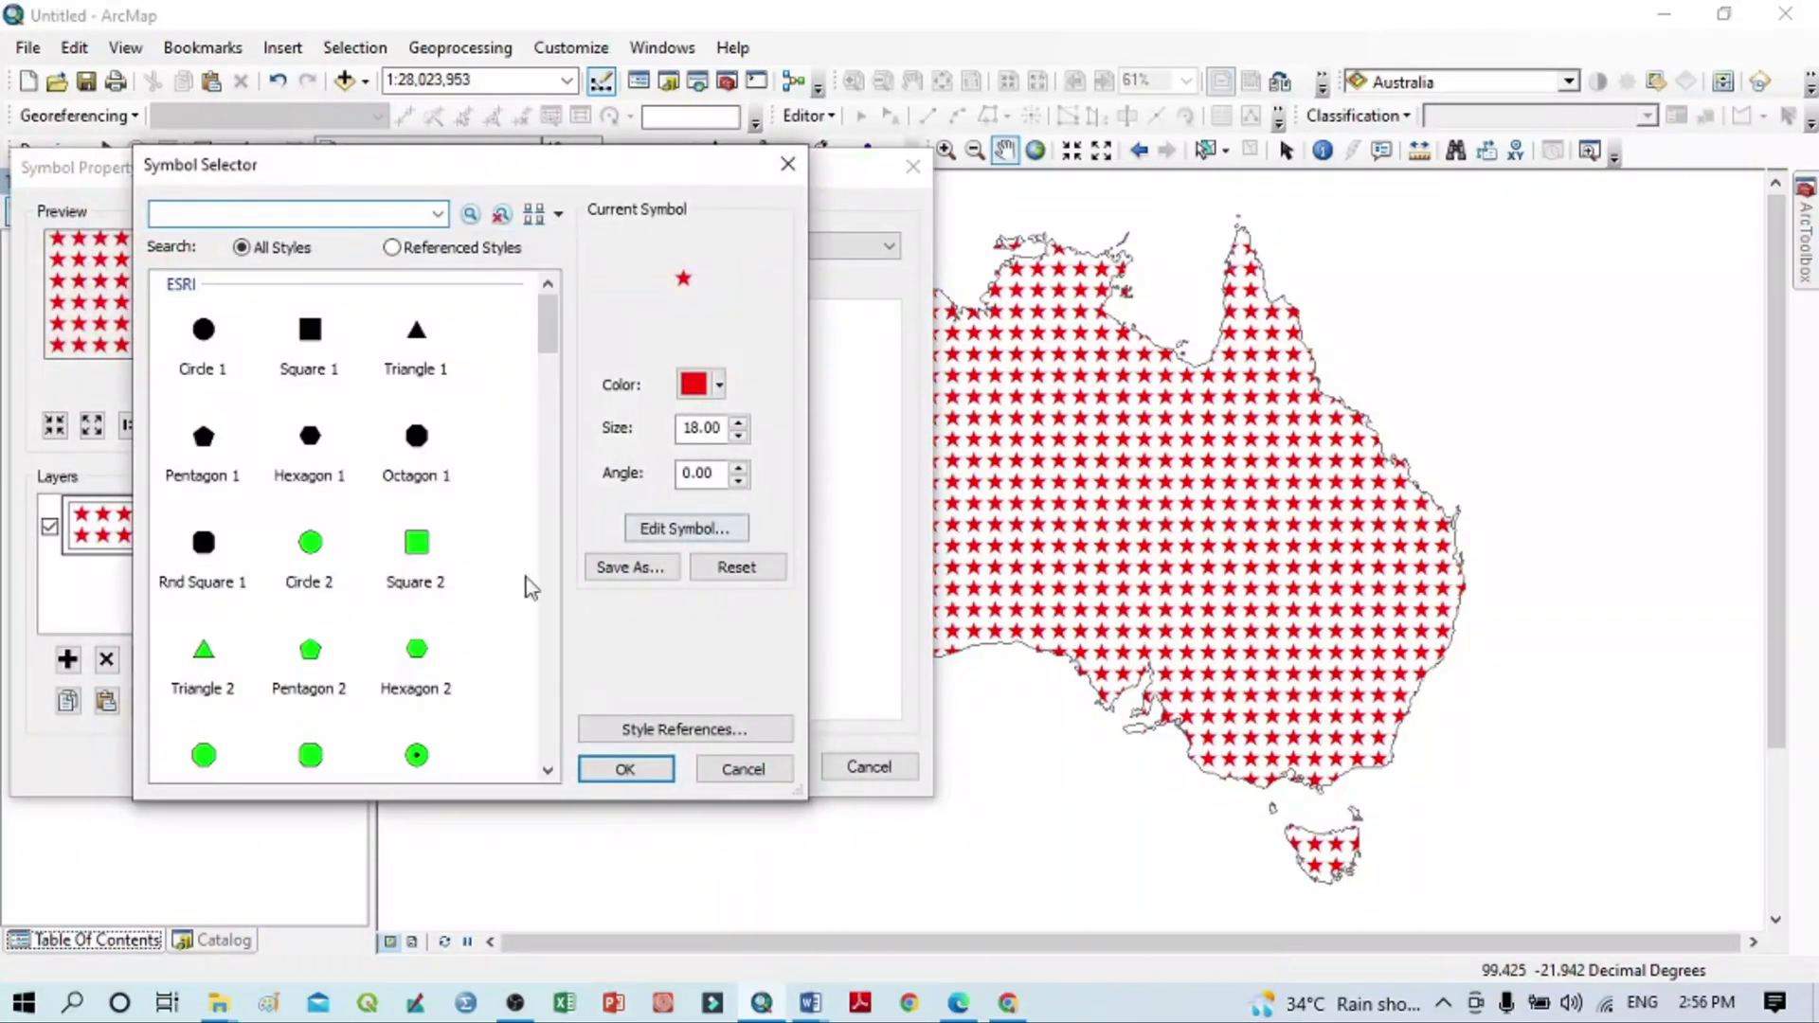
scroll(483, 609, down, 3)
scroll(428, 721, down, 2)
scroll(428, 720, down, 1)
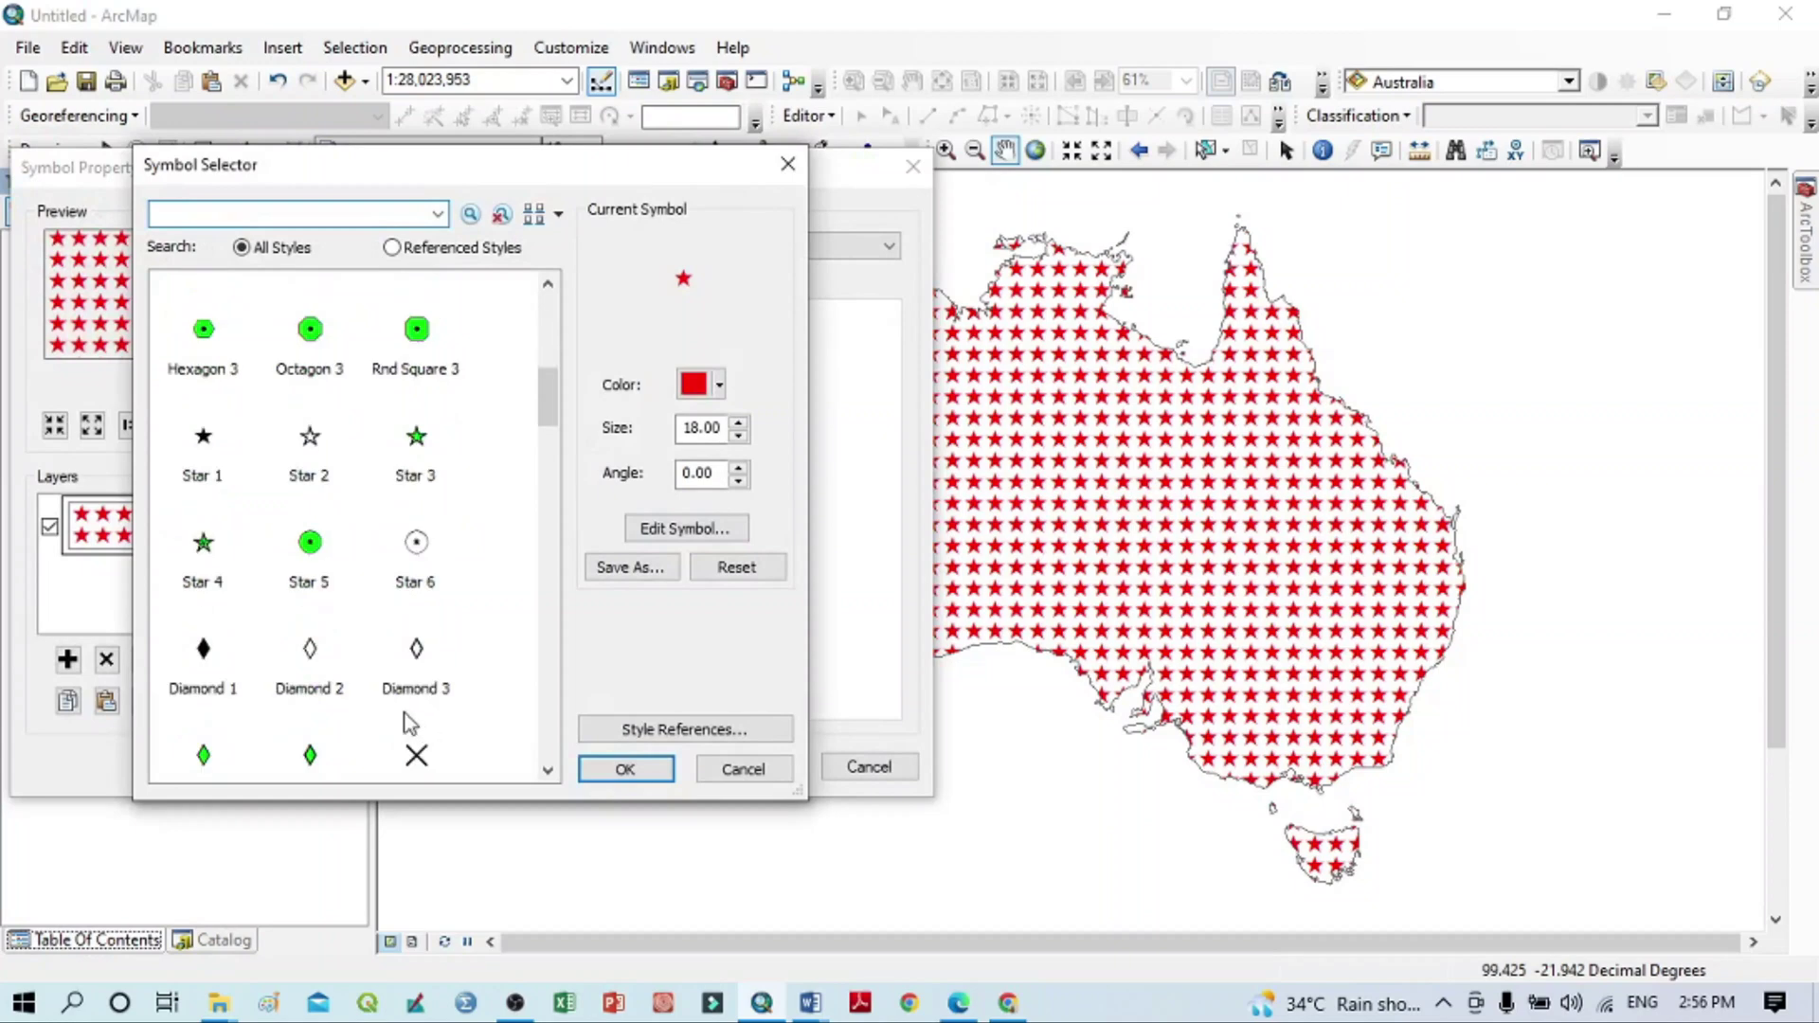
click(204, 545)
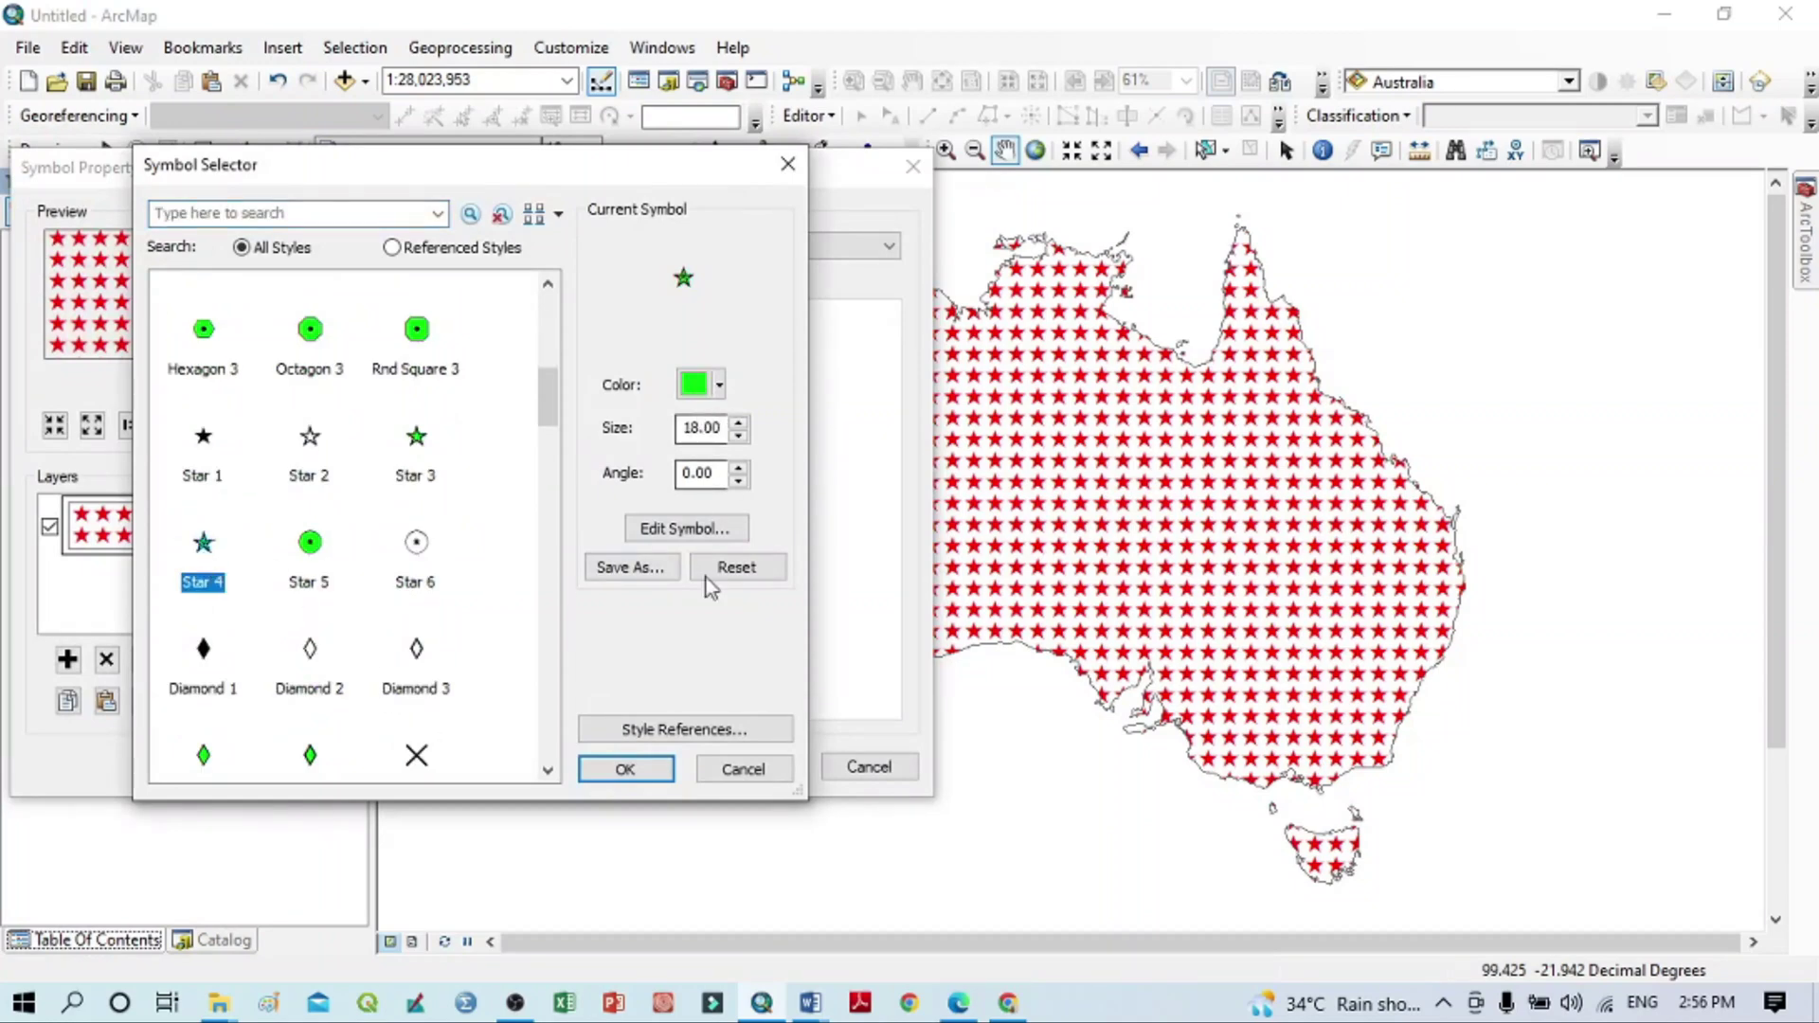
click(722, 385)
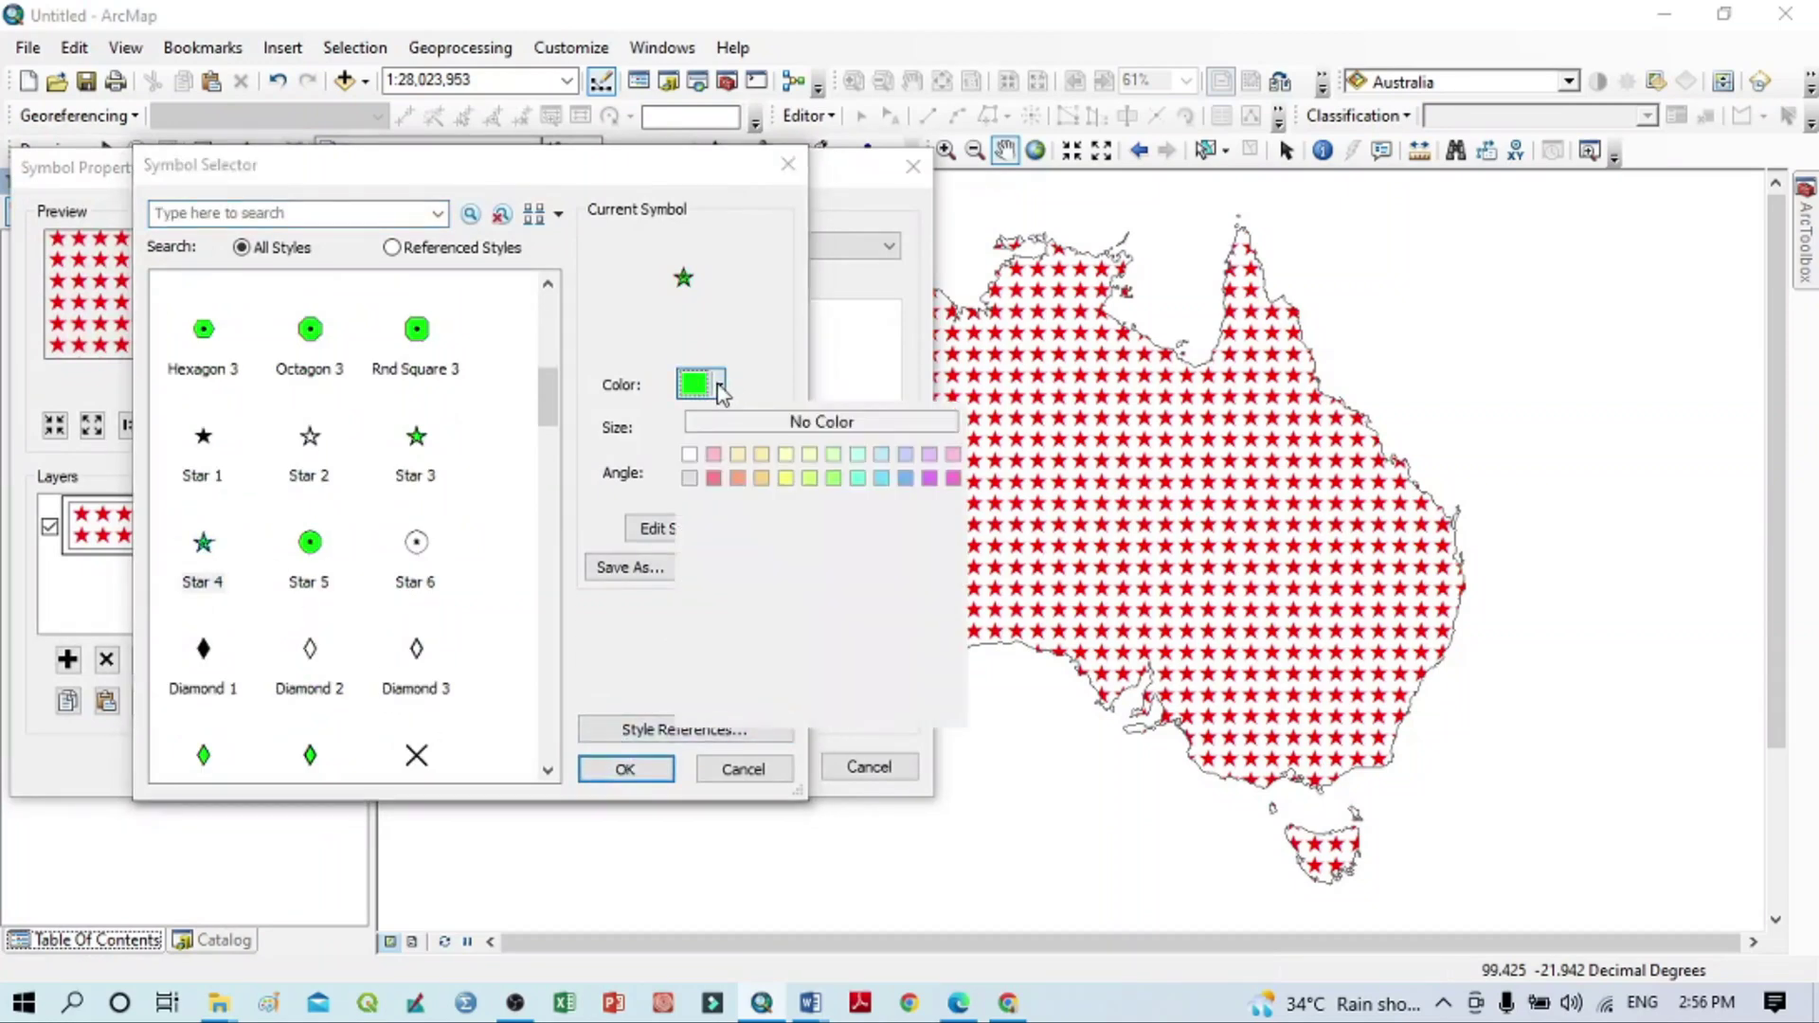
click(955, 514)
click(617, 764)
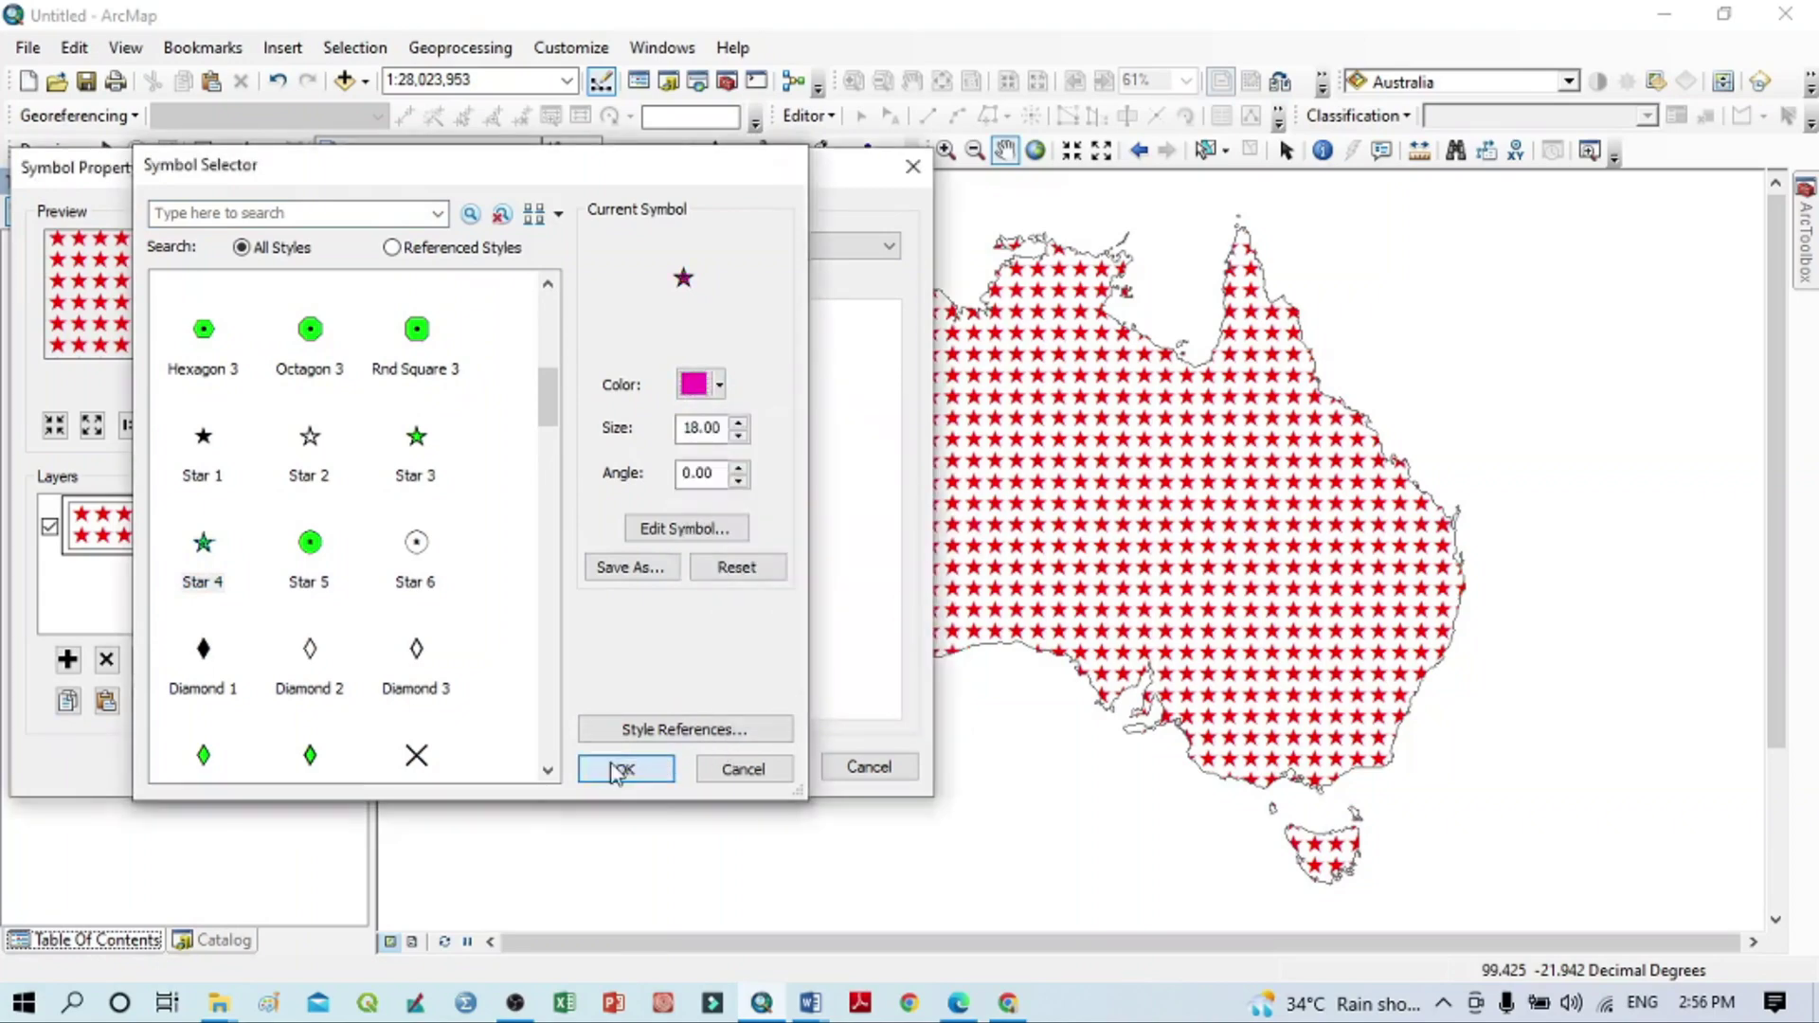
click(787, 758)
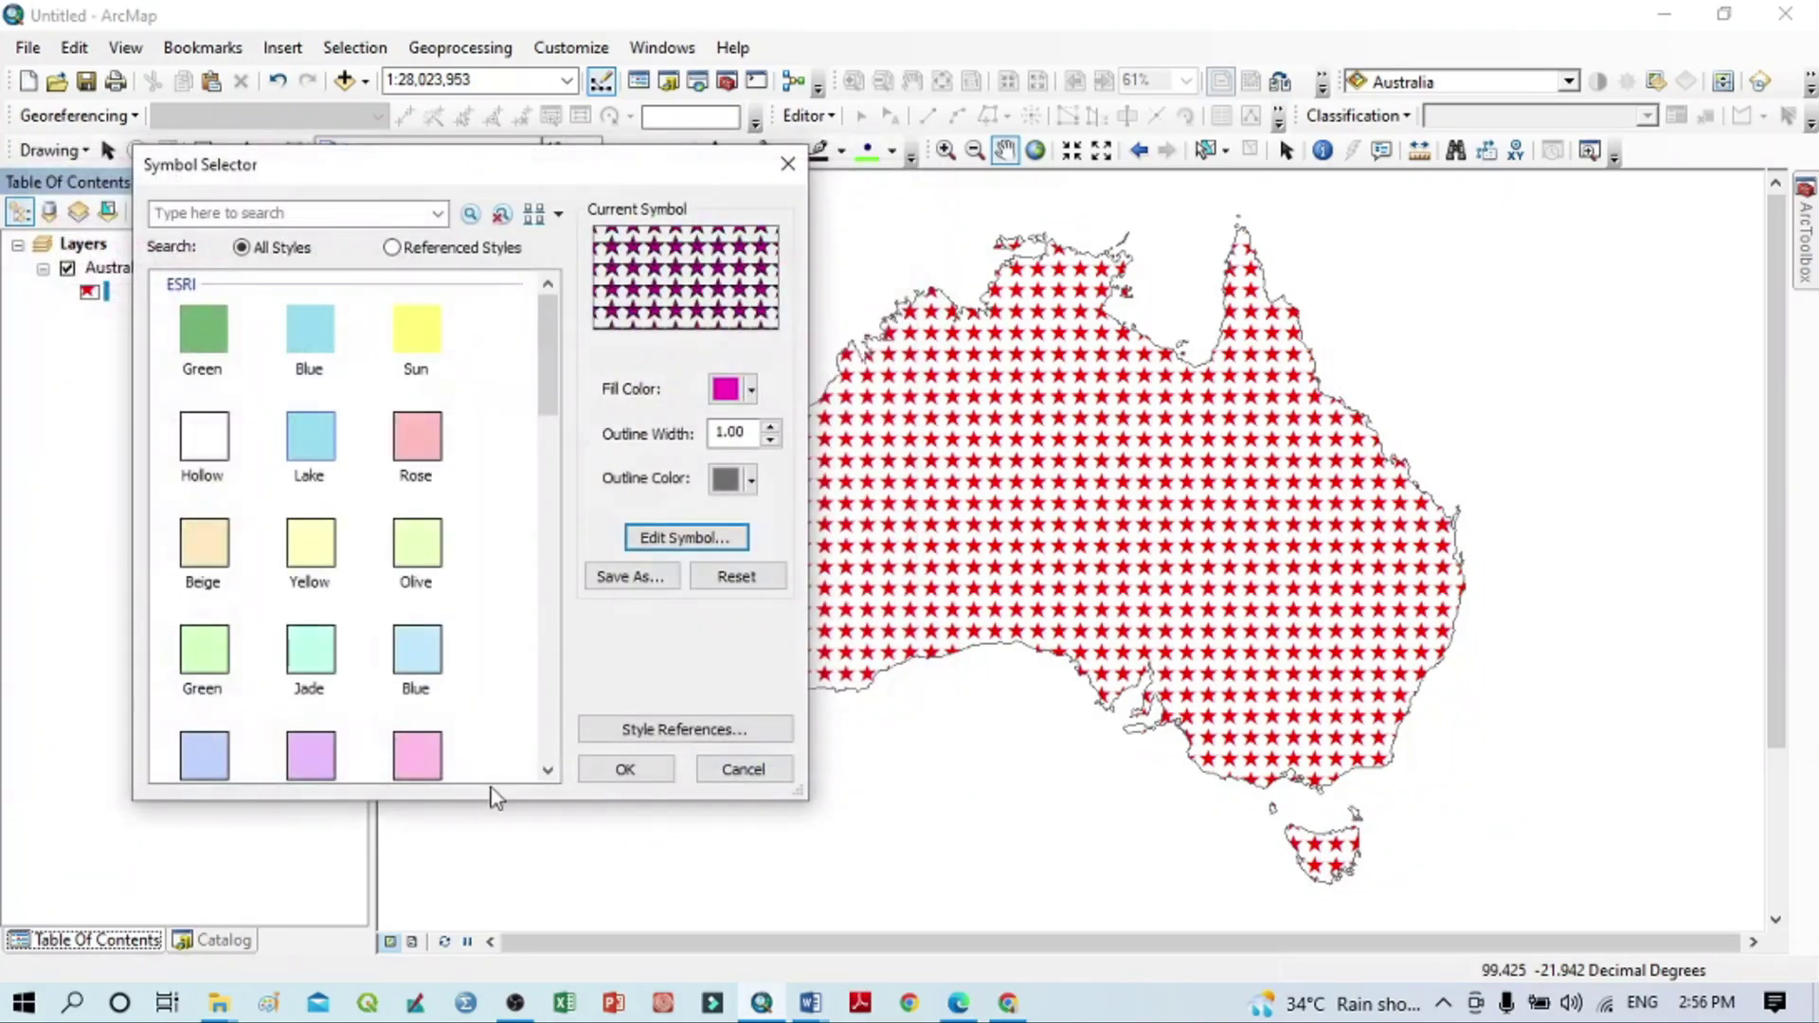
click(621, 770)
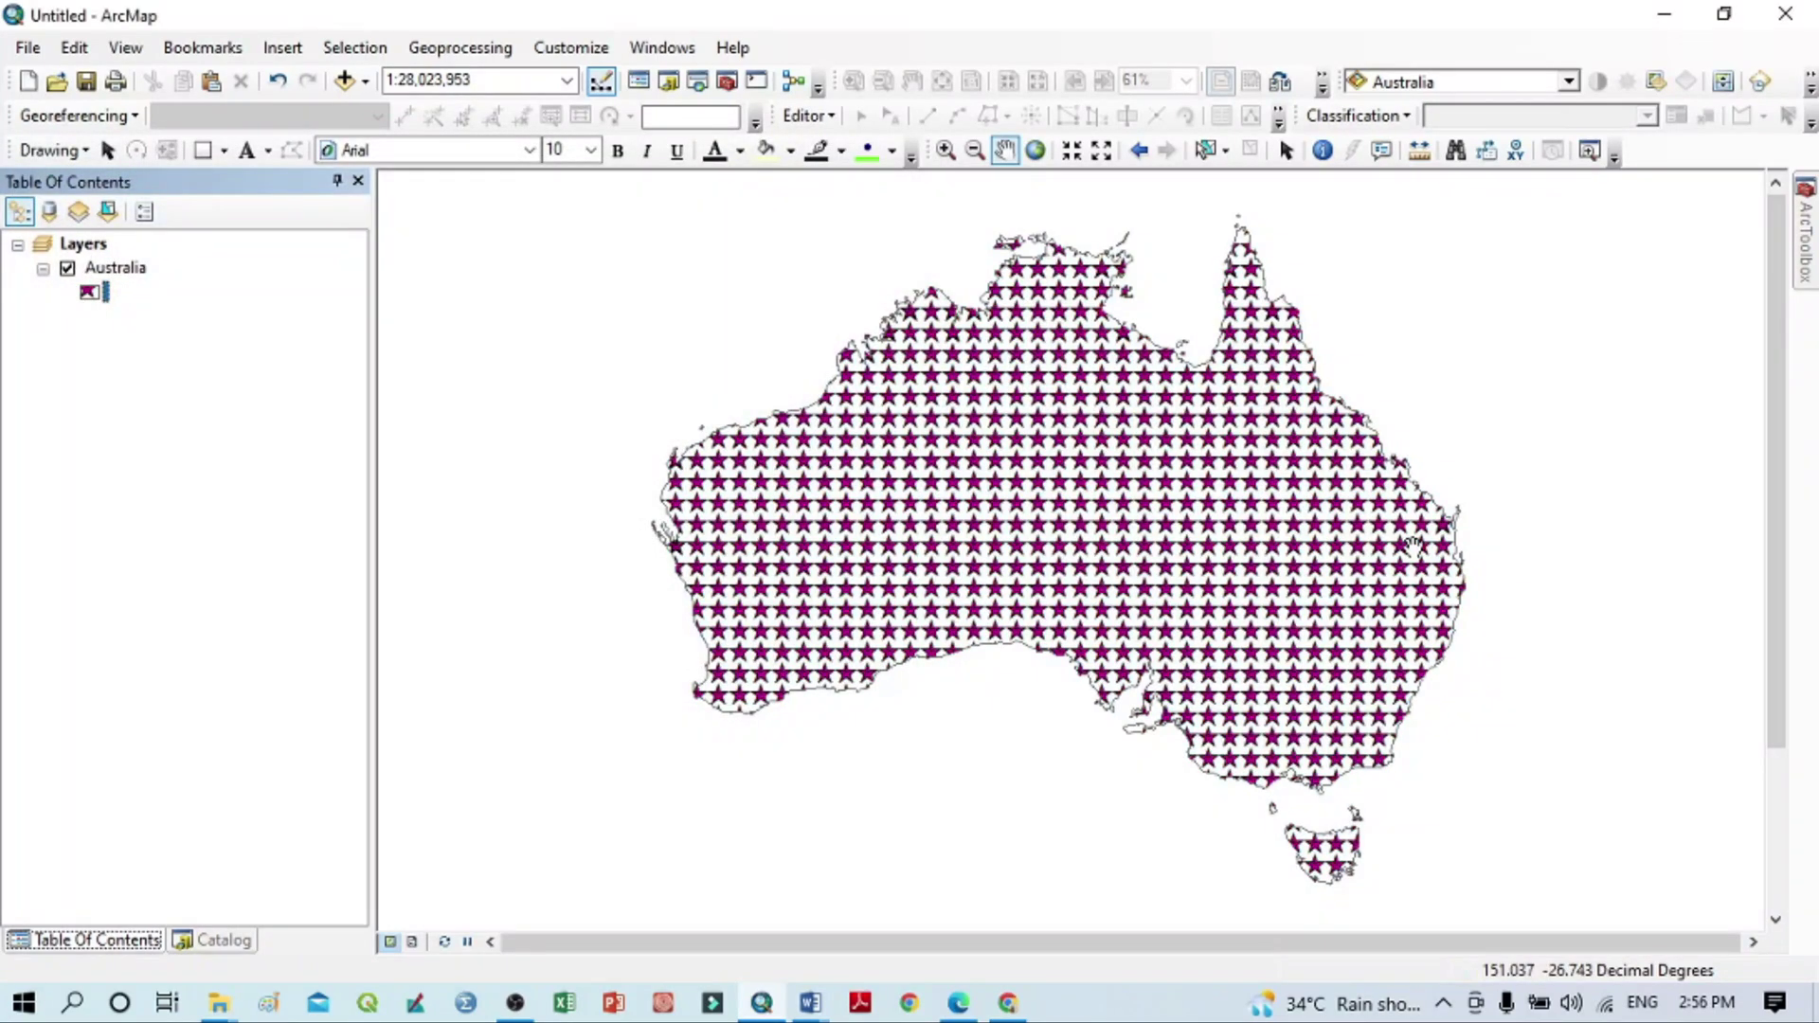
Change the Australia layer's symbol type from marker fill to Gradient Fill Symbol.
double_click(92, 293)
click(667, 543)
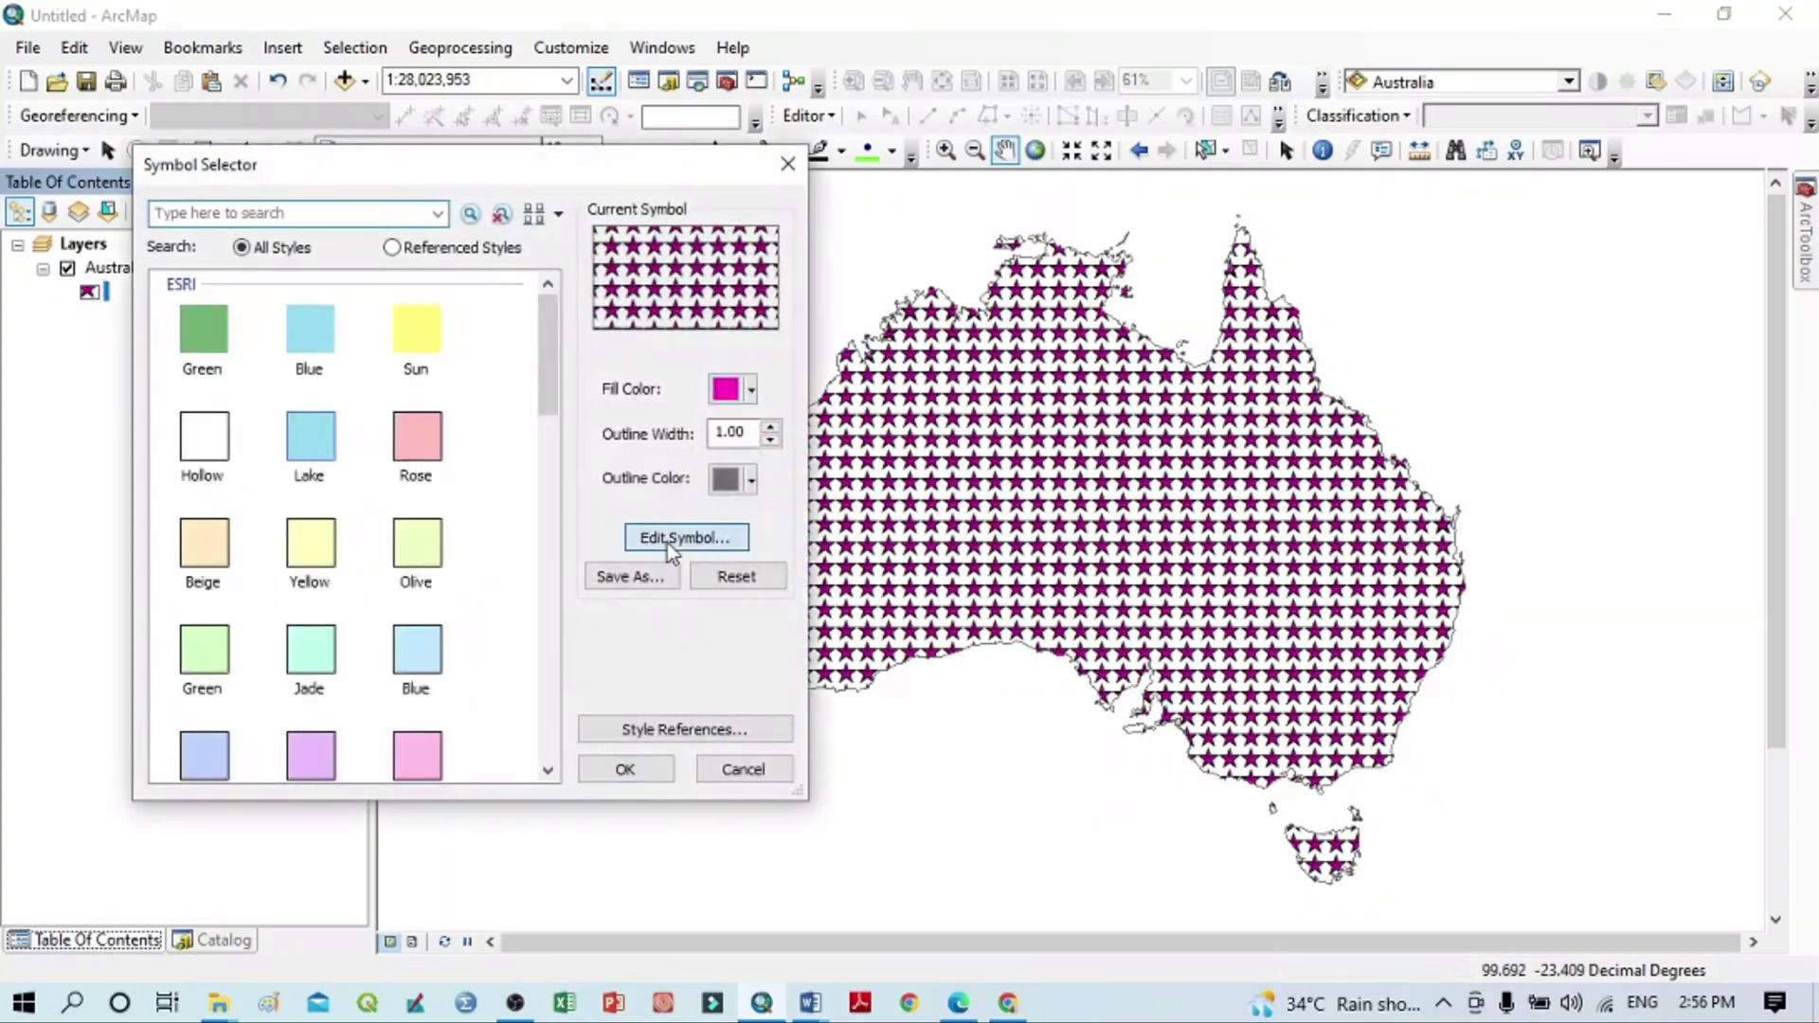
click(416, 250)
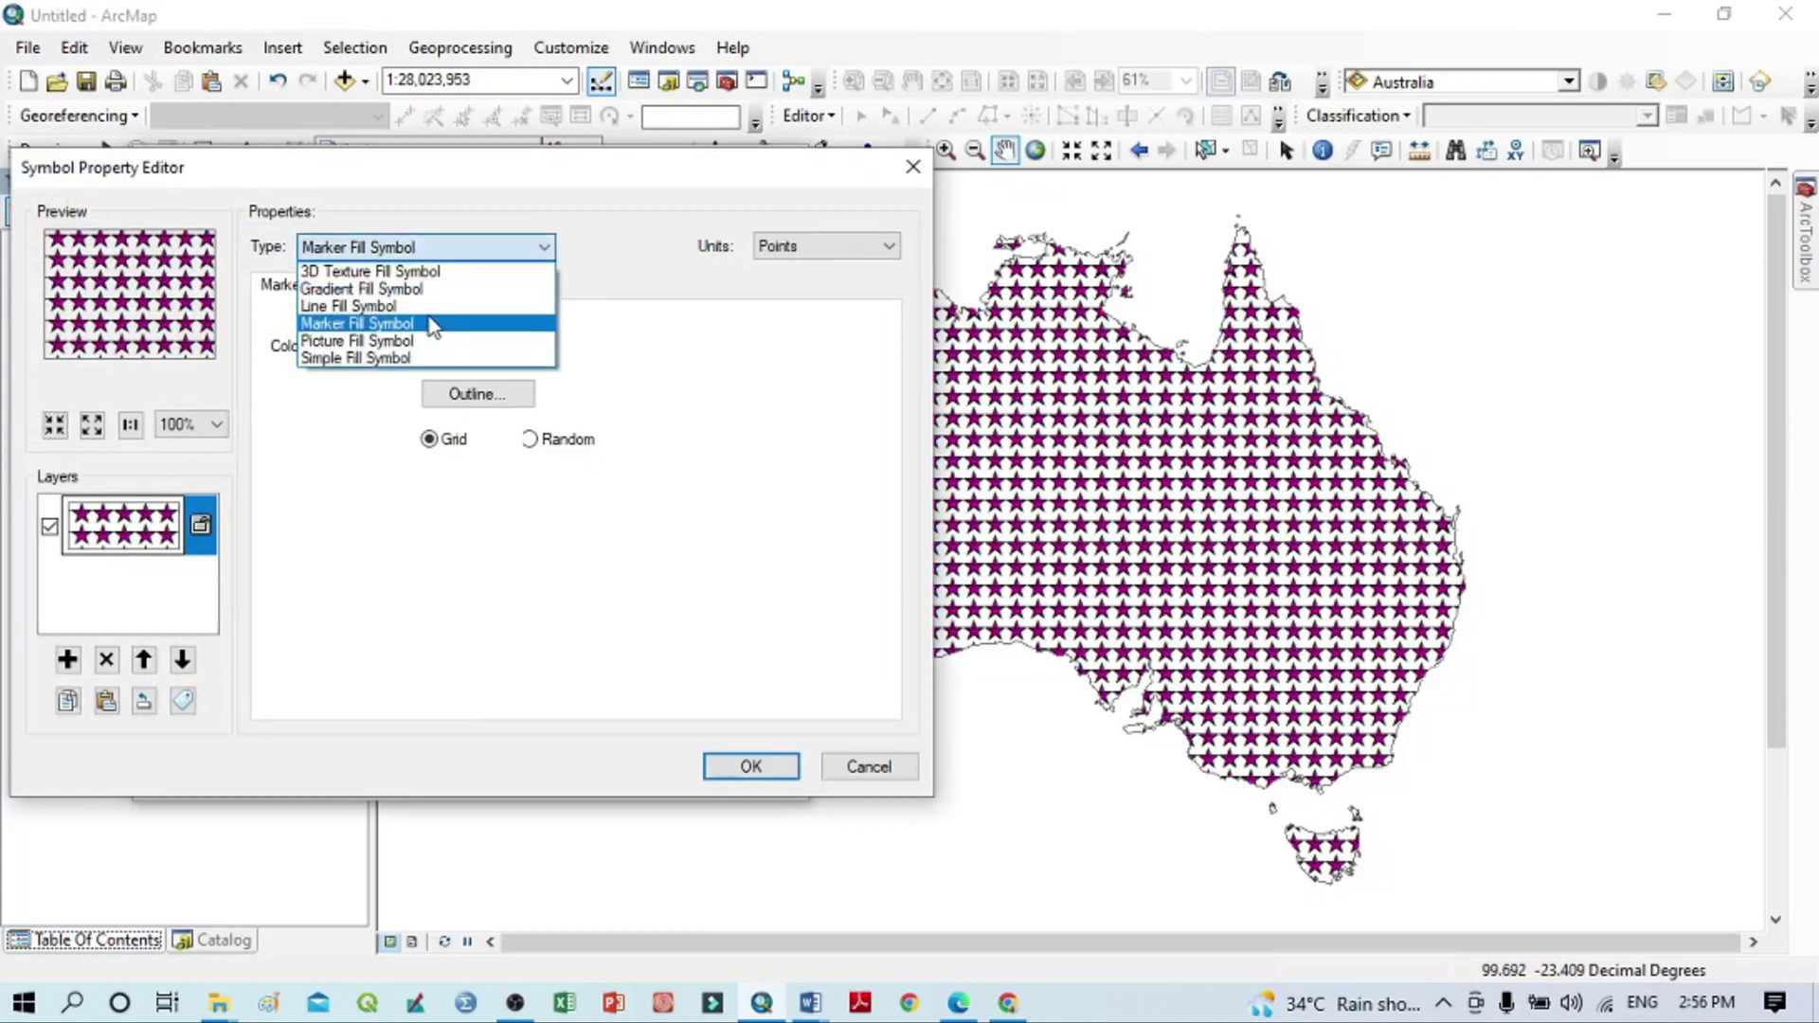
click(424, 294)
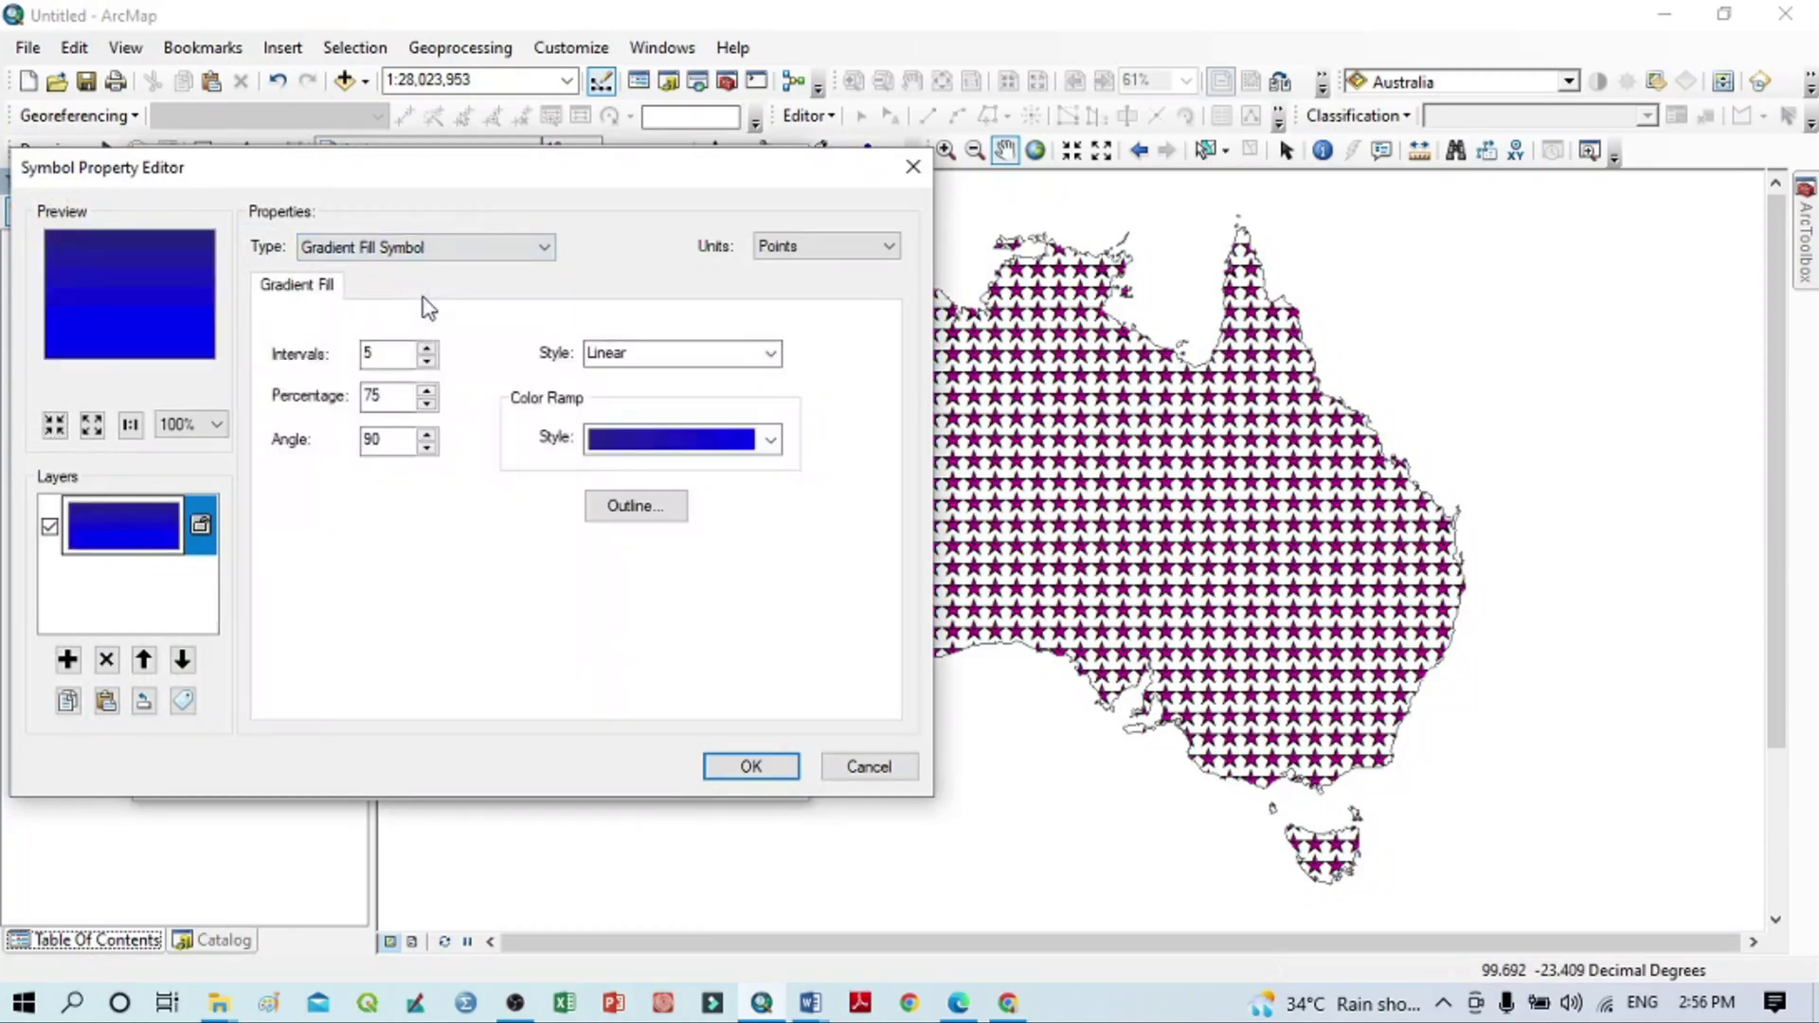
Use the red-yellow-green color ramp for the Australia layer's gradient fill and apply it to the map.
click(767, 440)
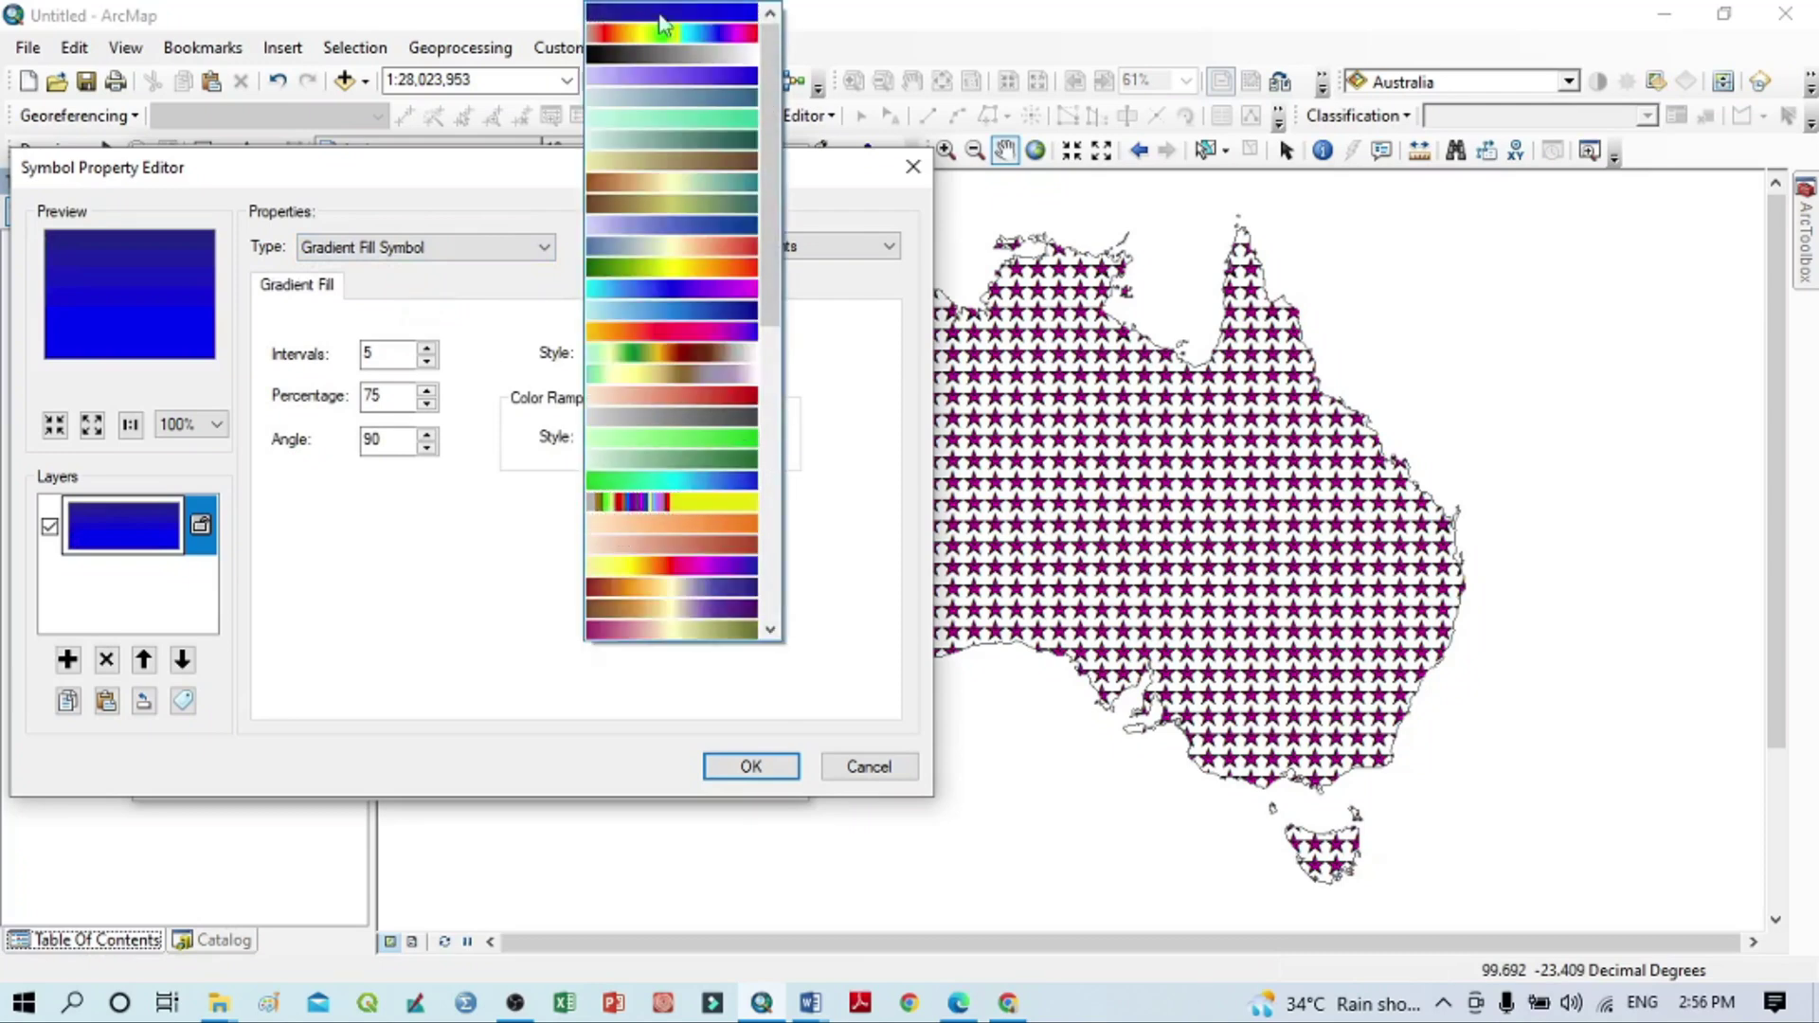
scroll(705, 568, down, 4)
scroll(674, 327, up, 4)
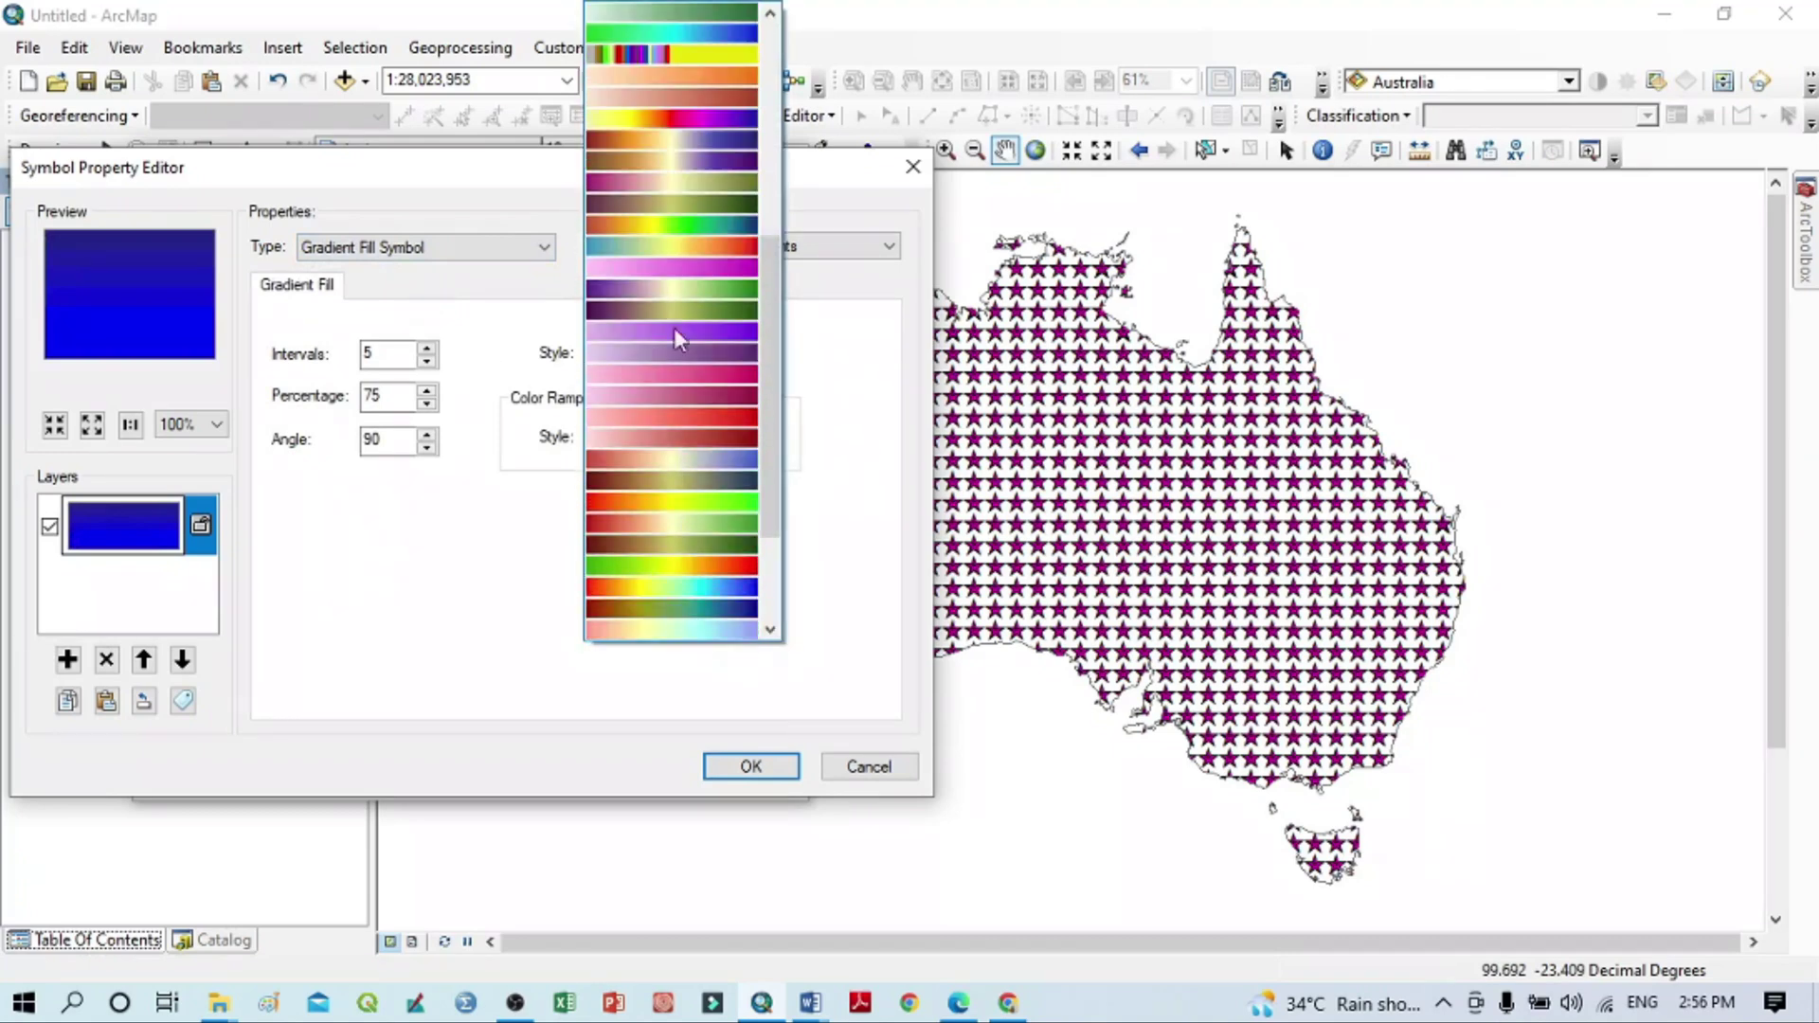
click(707, 508)
click(759, 770)
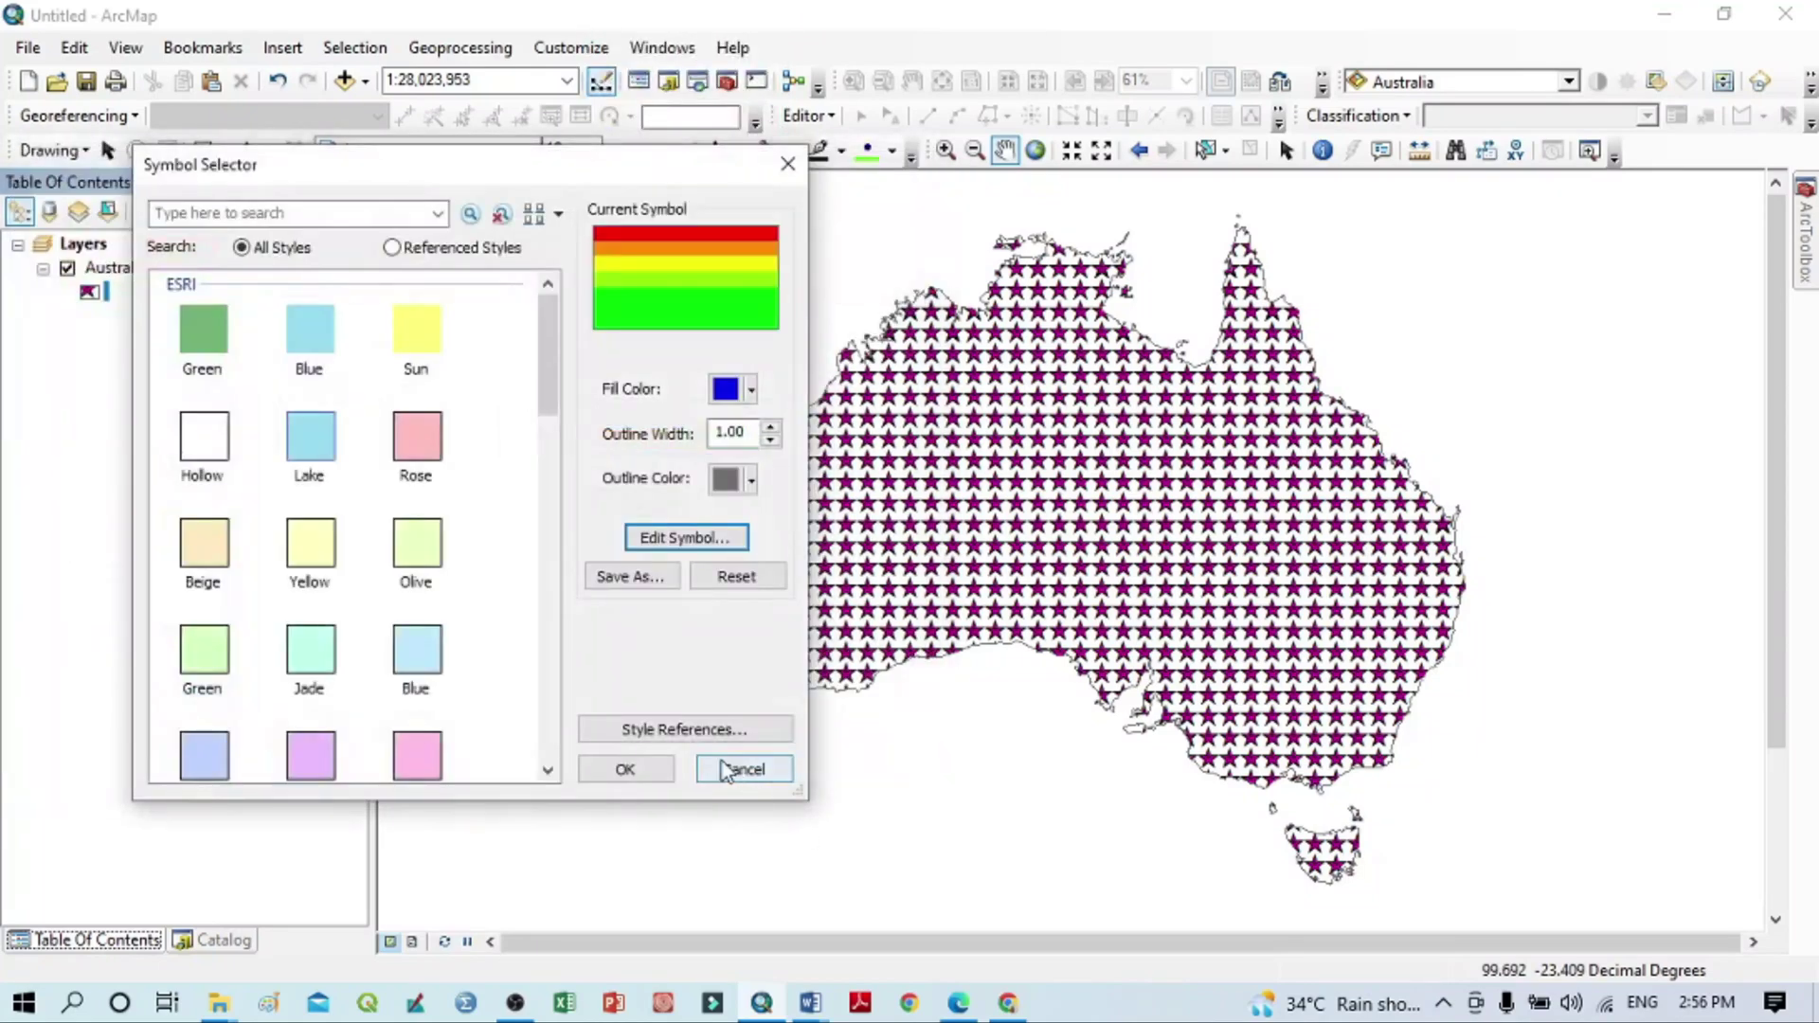
click(644, 777)
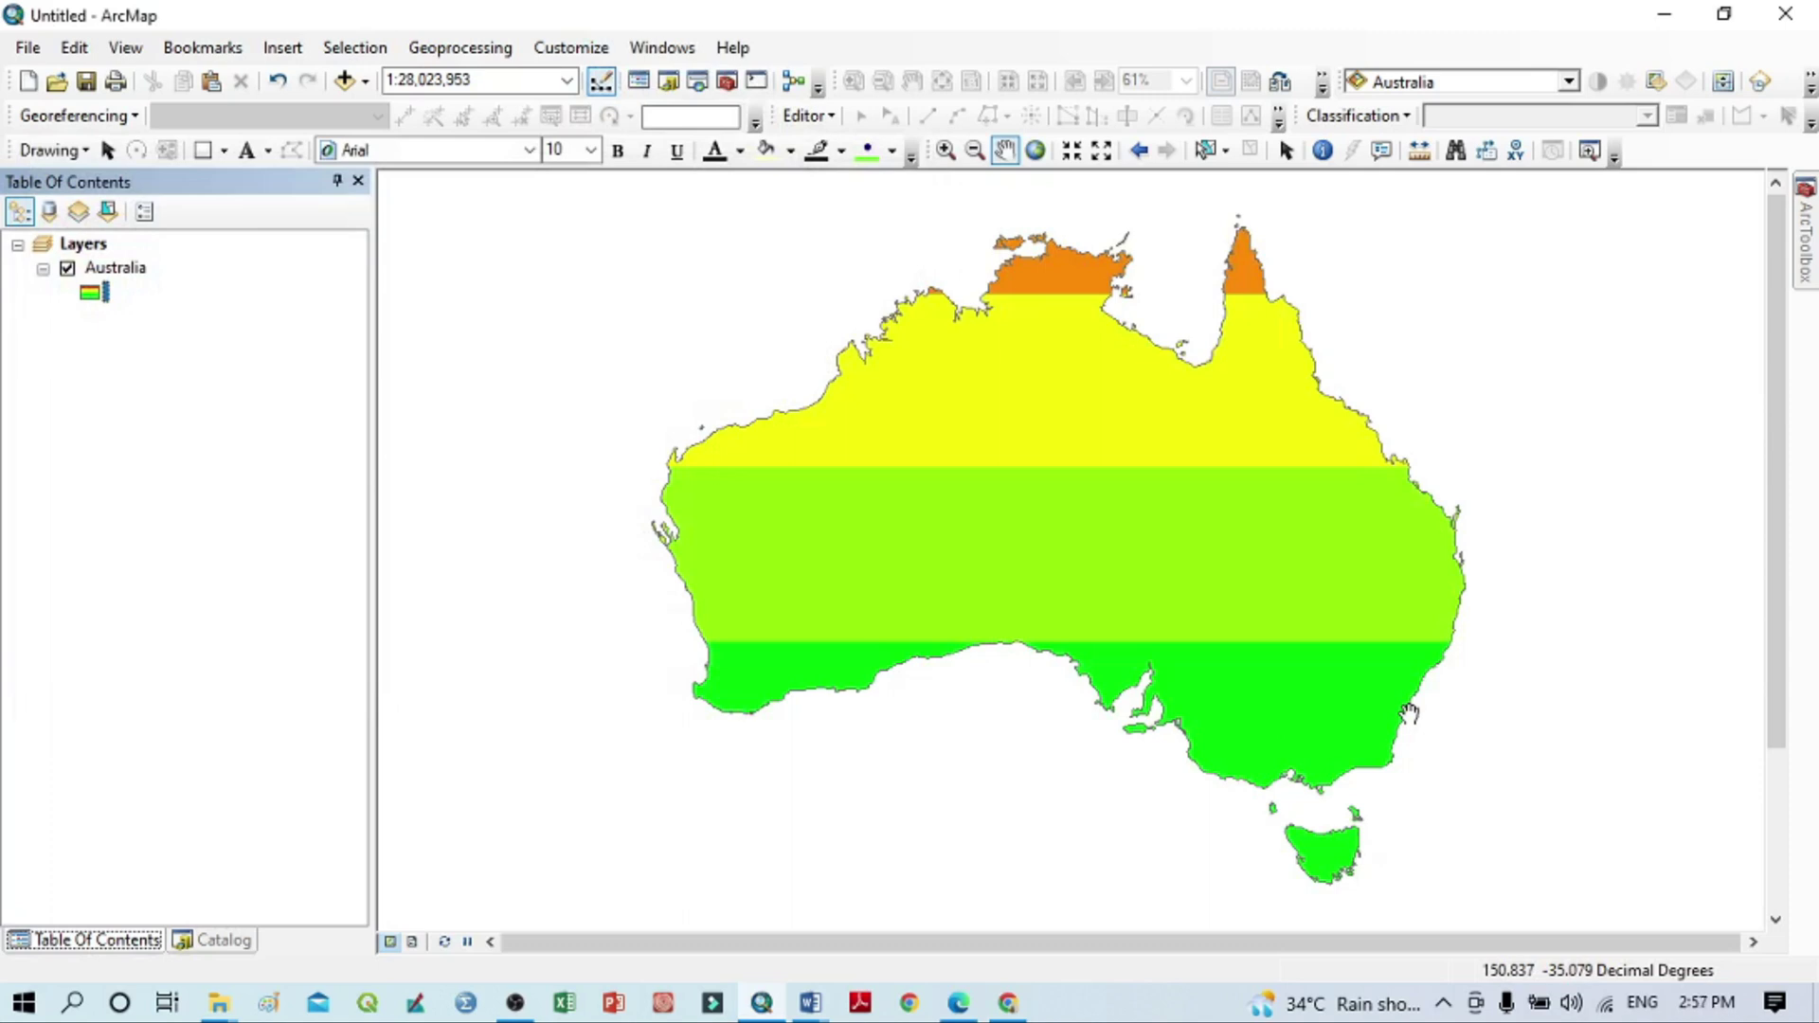
Change the Australia layer's gradient fill to the yellow-to-red color ramp and apply the symbol to the map.
click(95, 294)
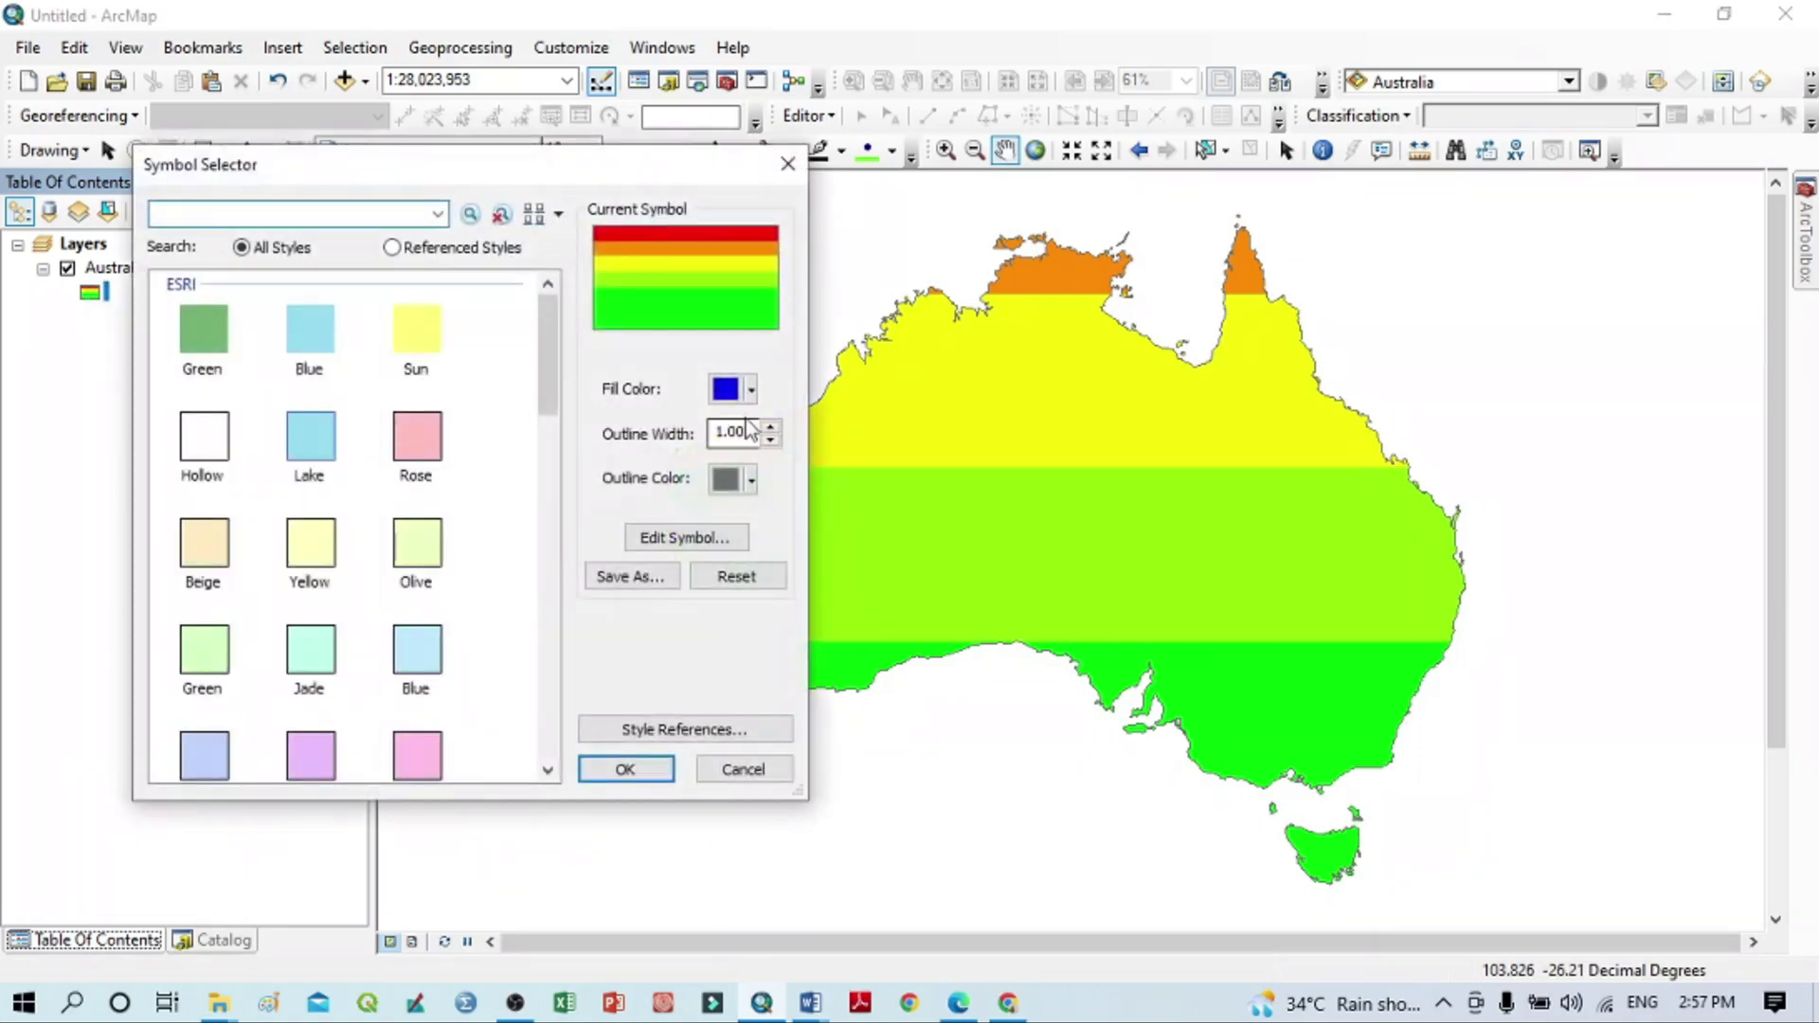
click(686, 538)
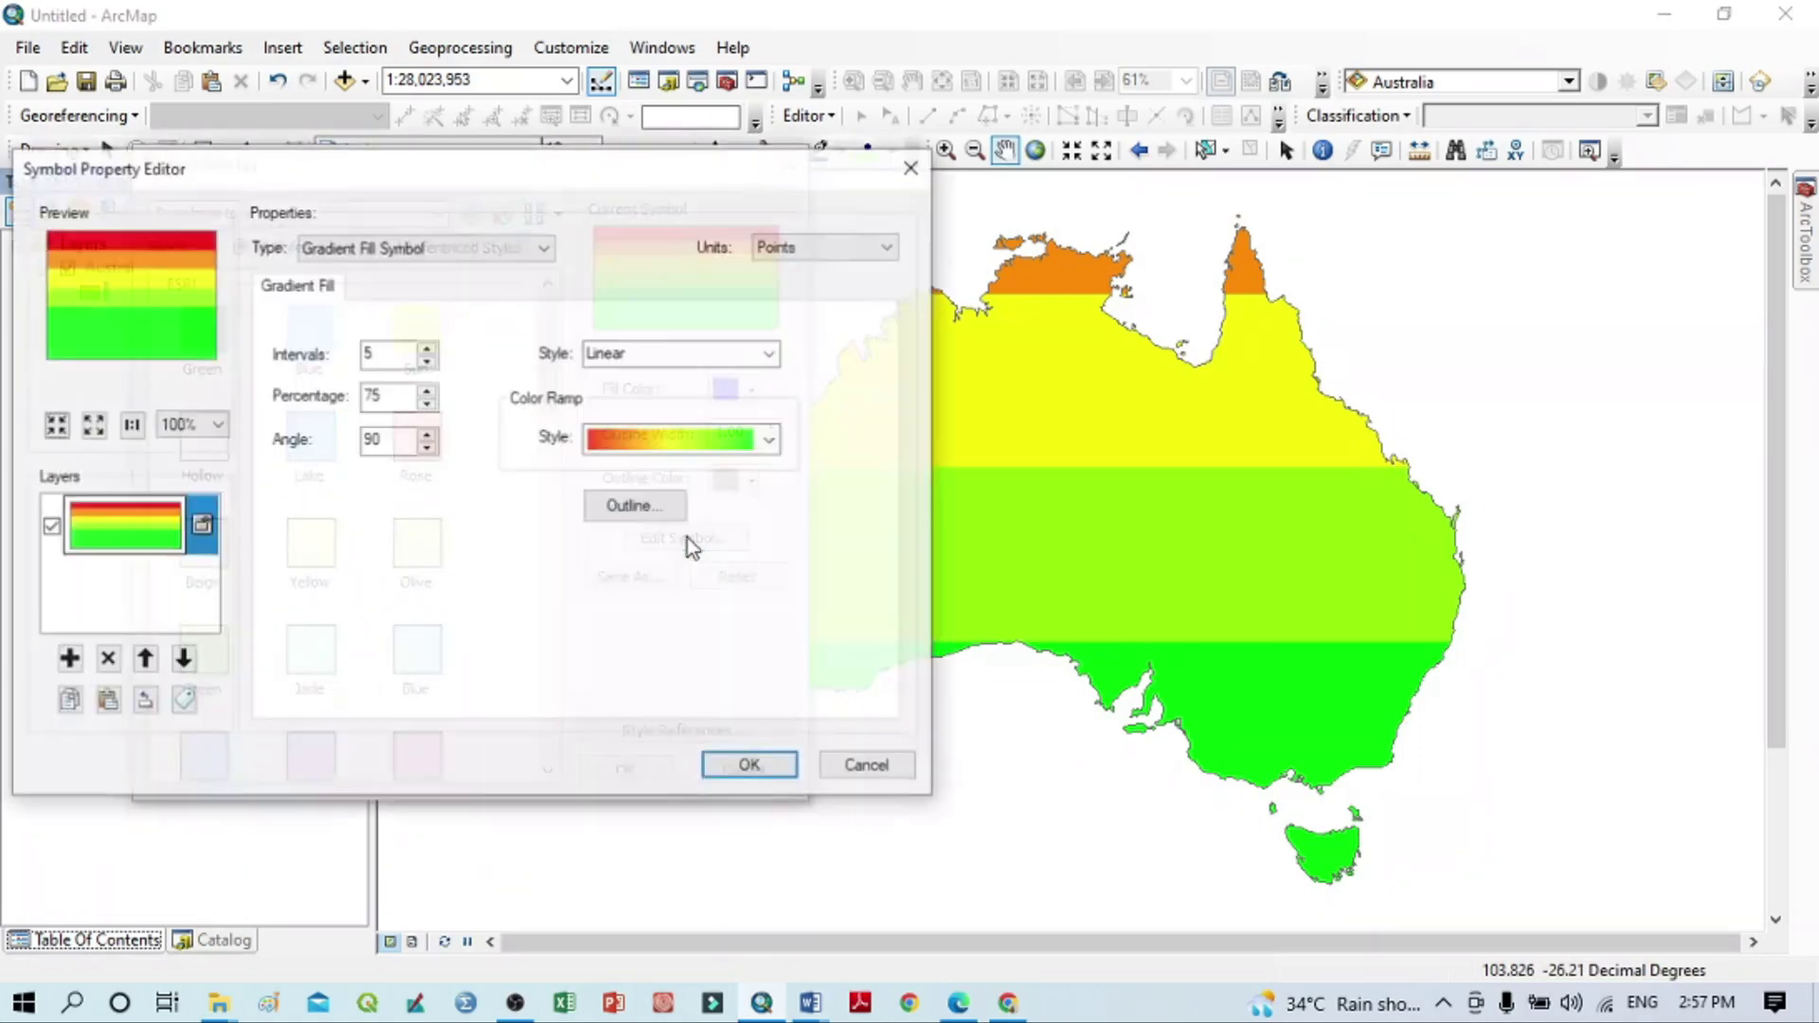
click(771, 439)
scroll(660, 568, up, 5)
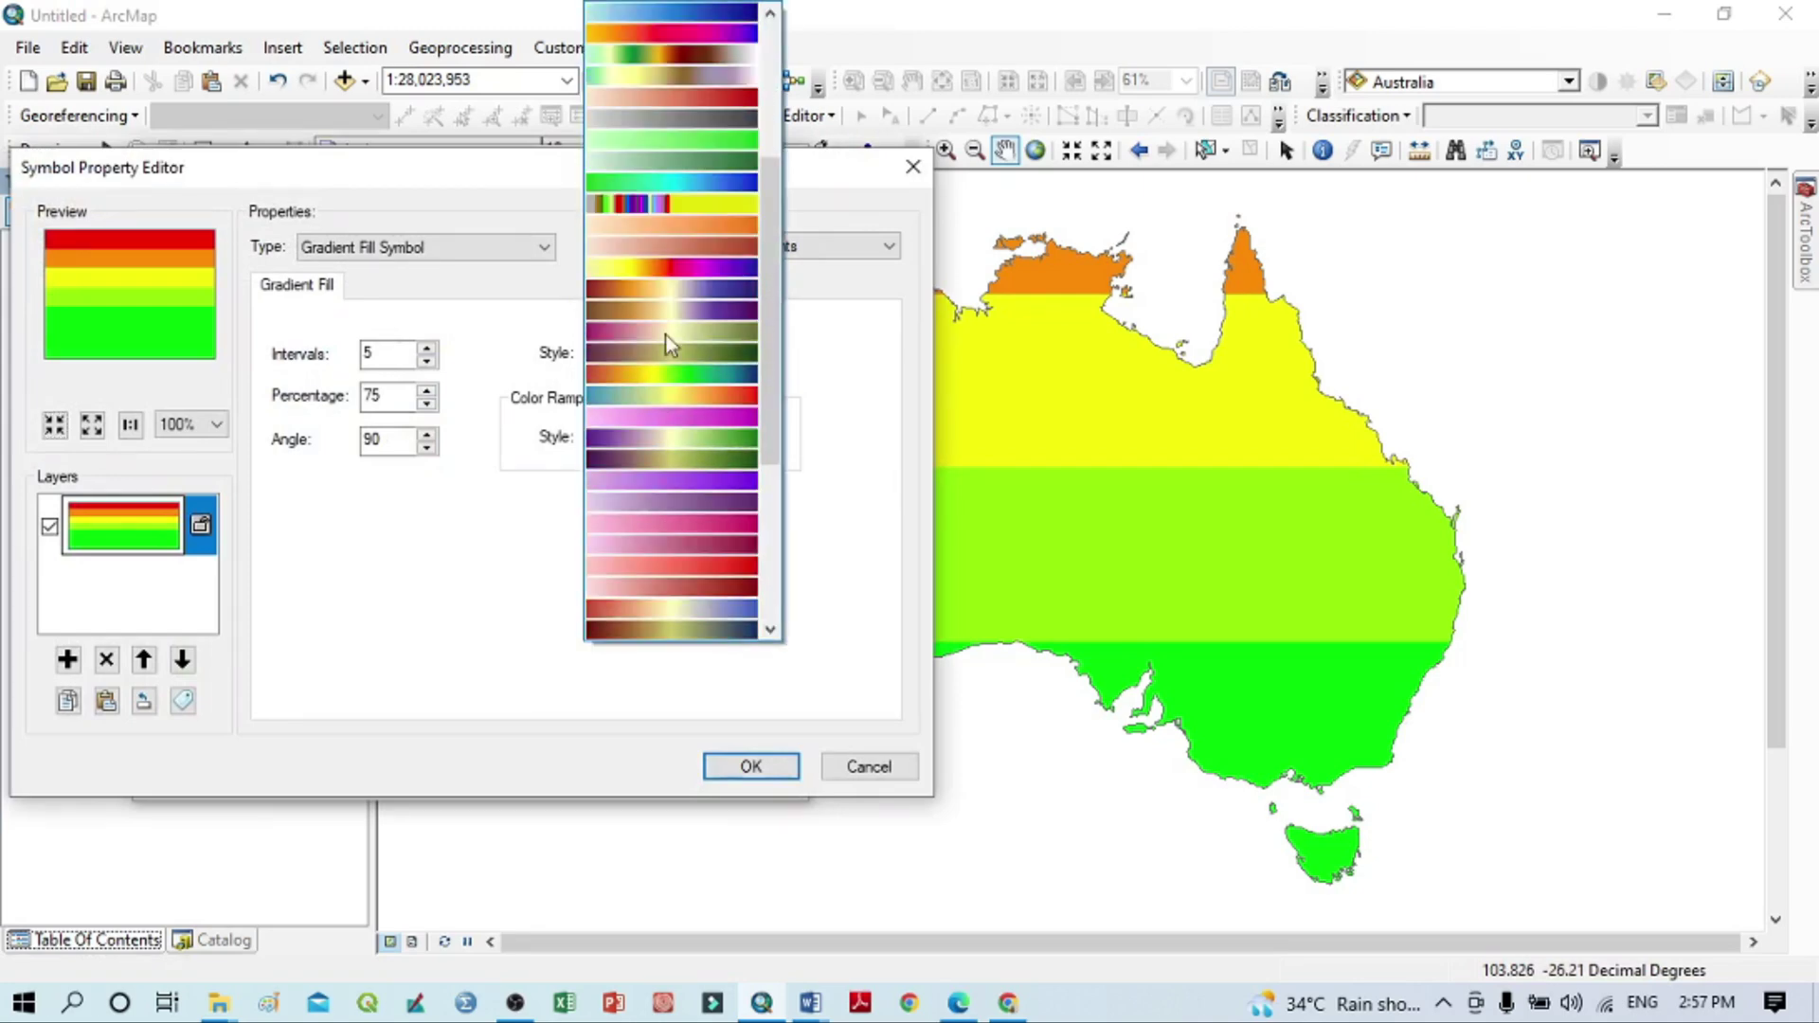
scroll(713, 498, down, 4)
scroll(717, 536, down, 1)
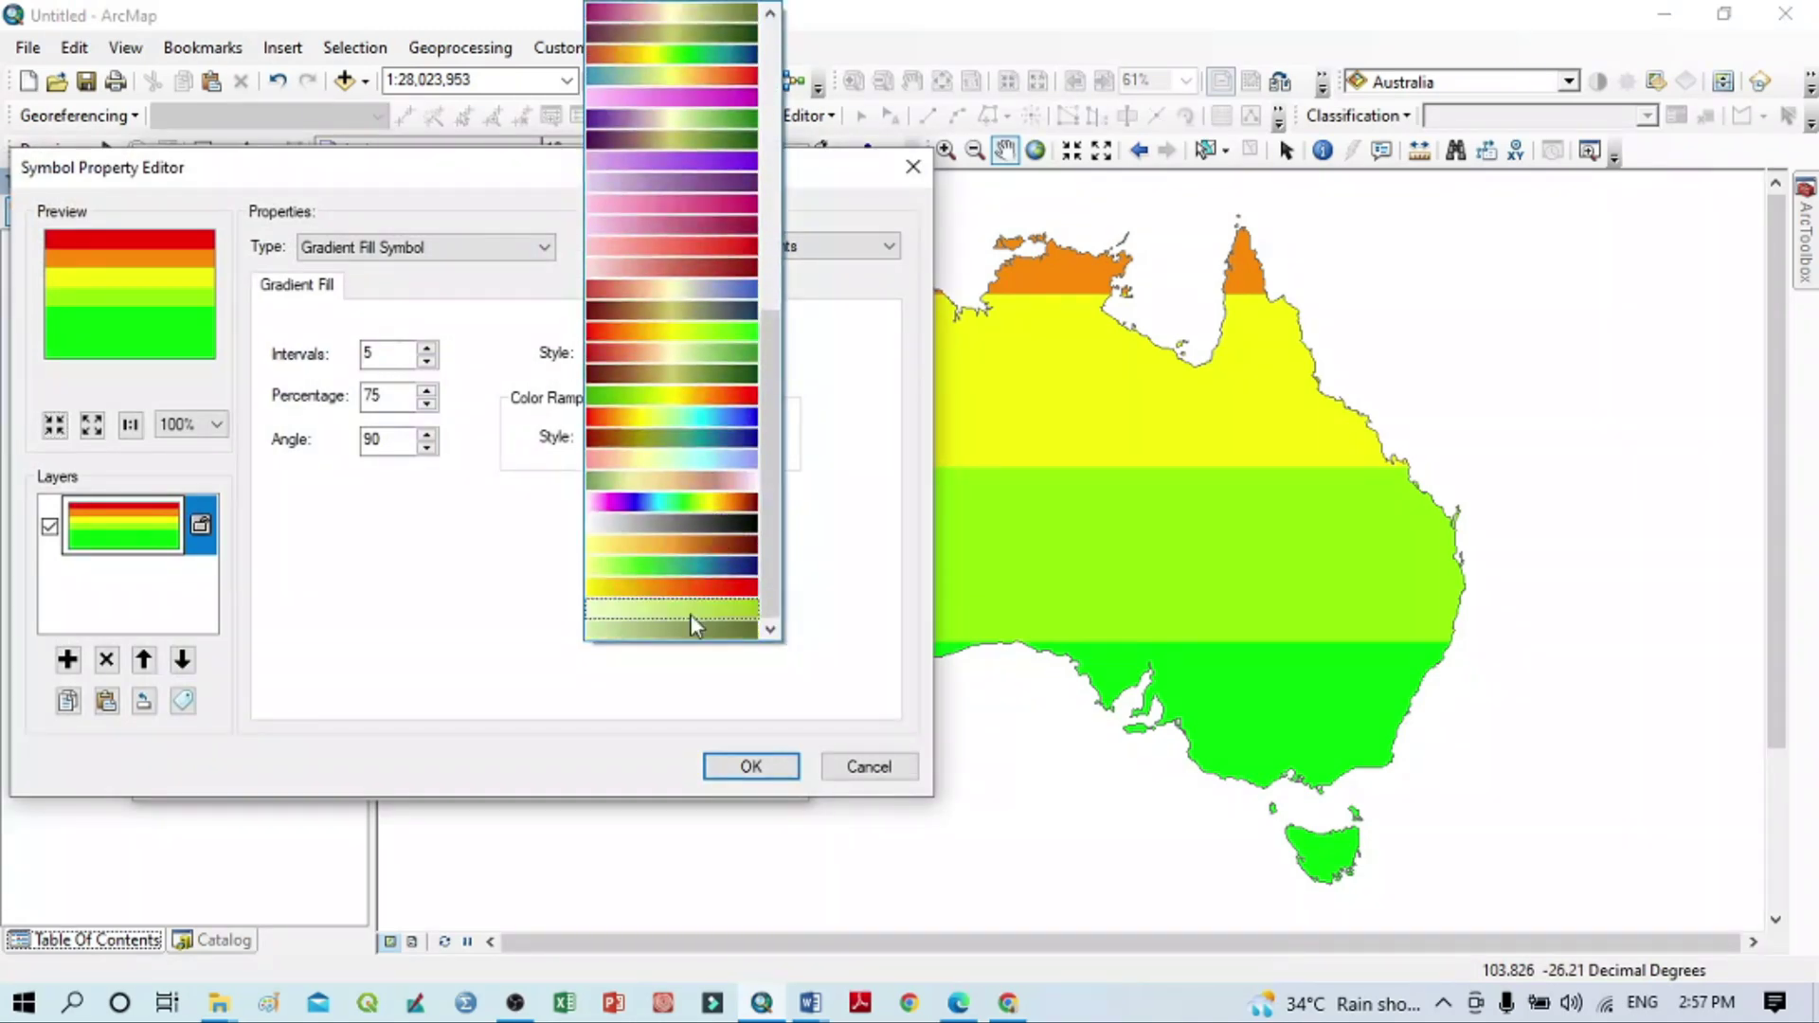
click(736, 592)
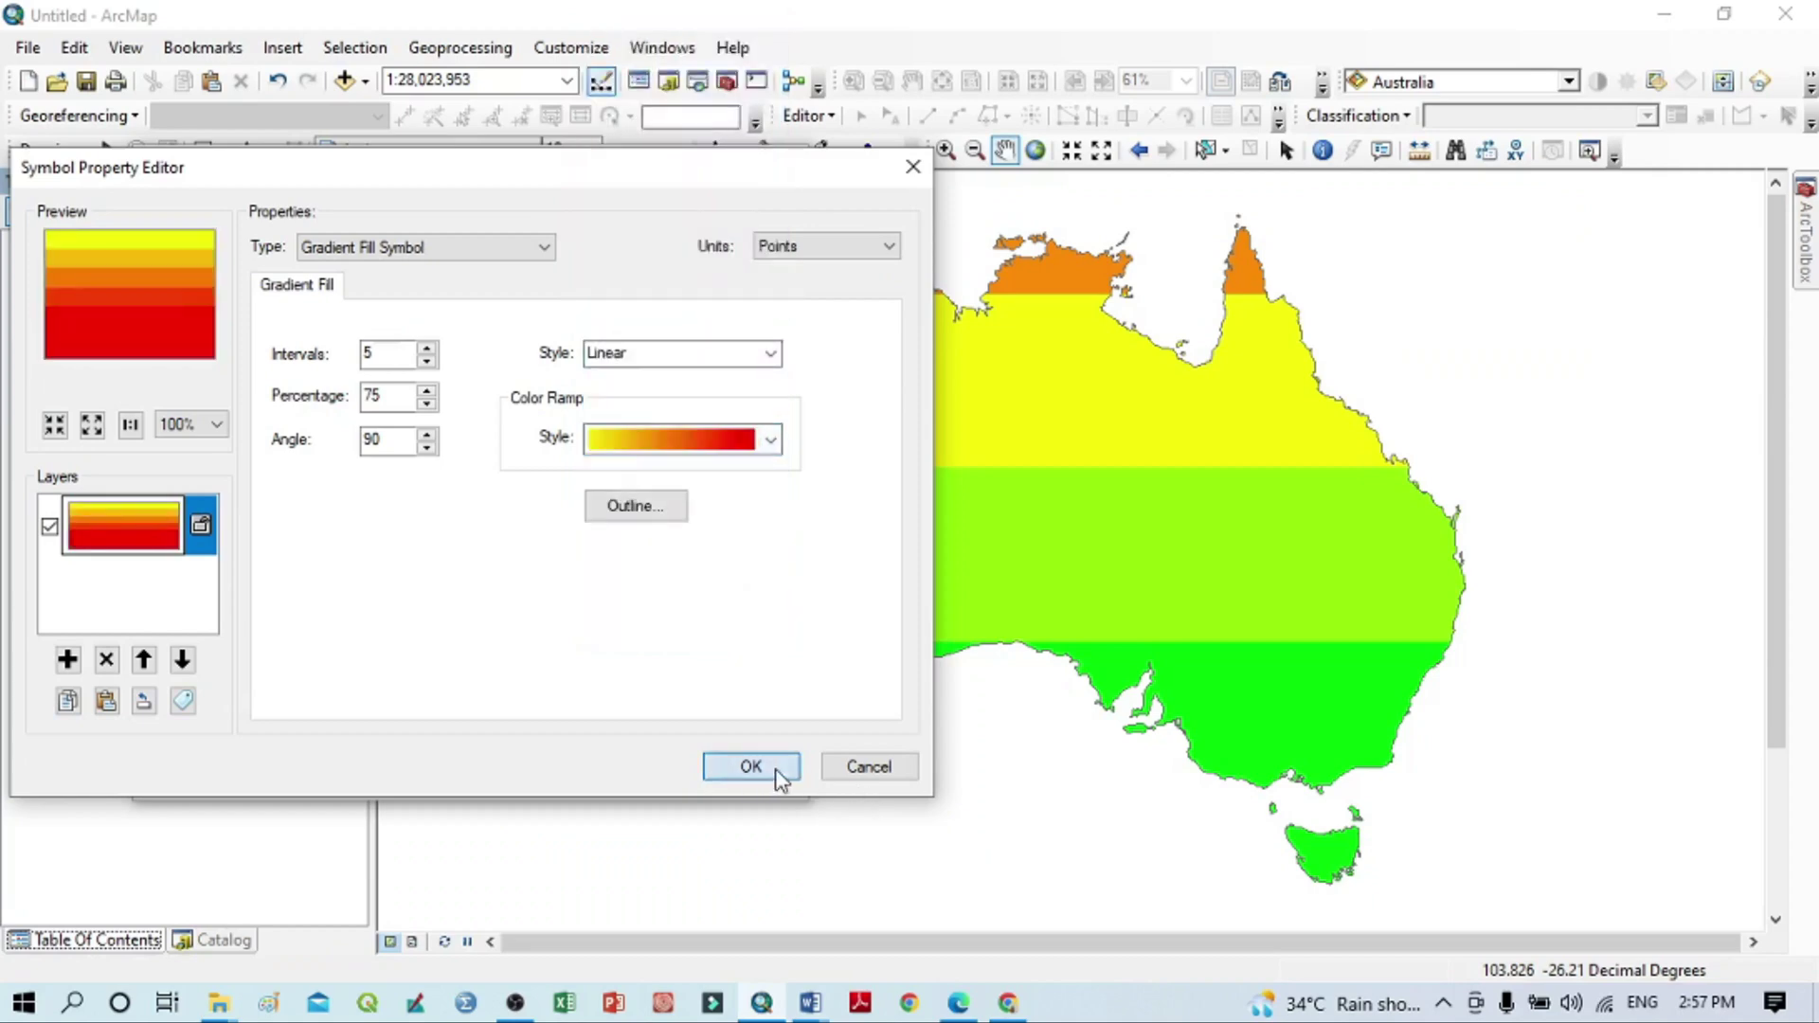
click(776, 779)
click(639, 771)
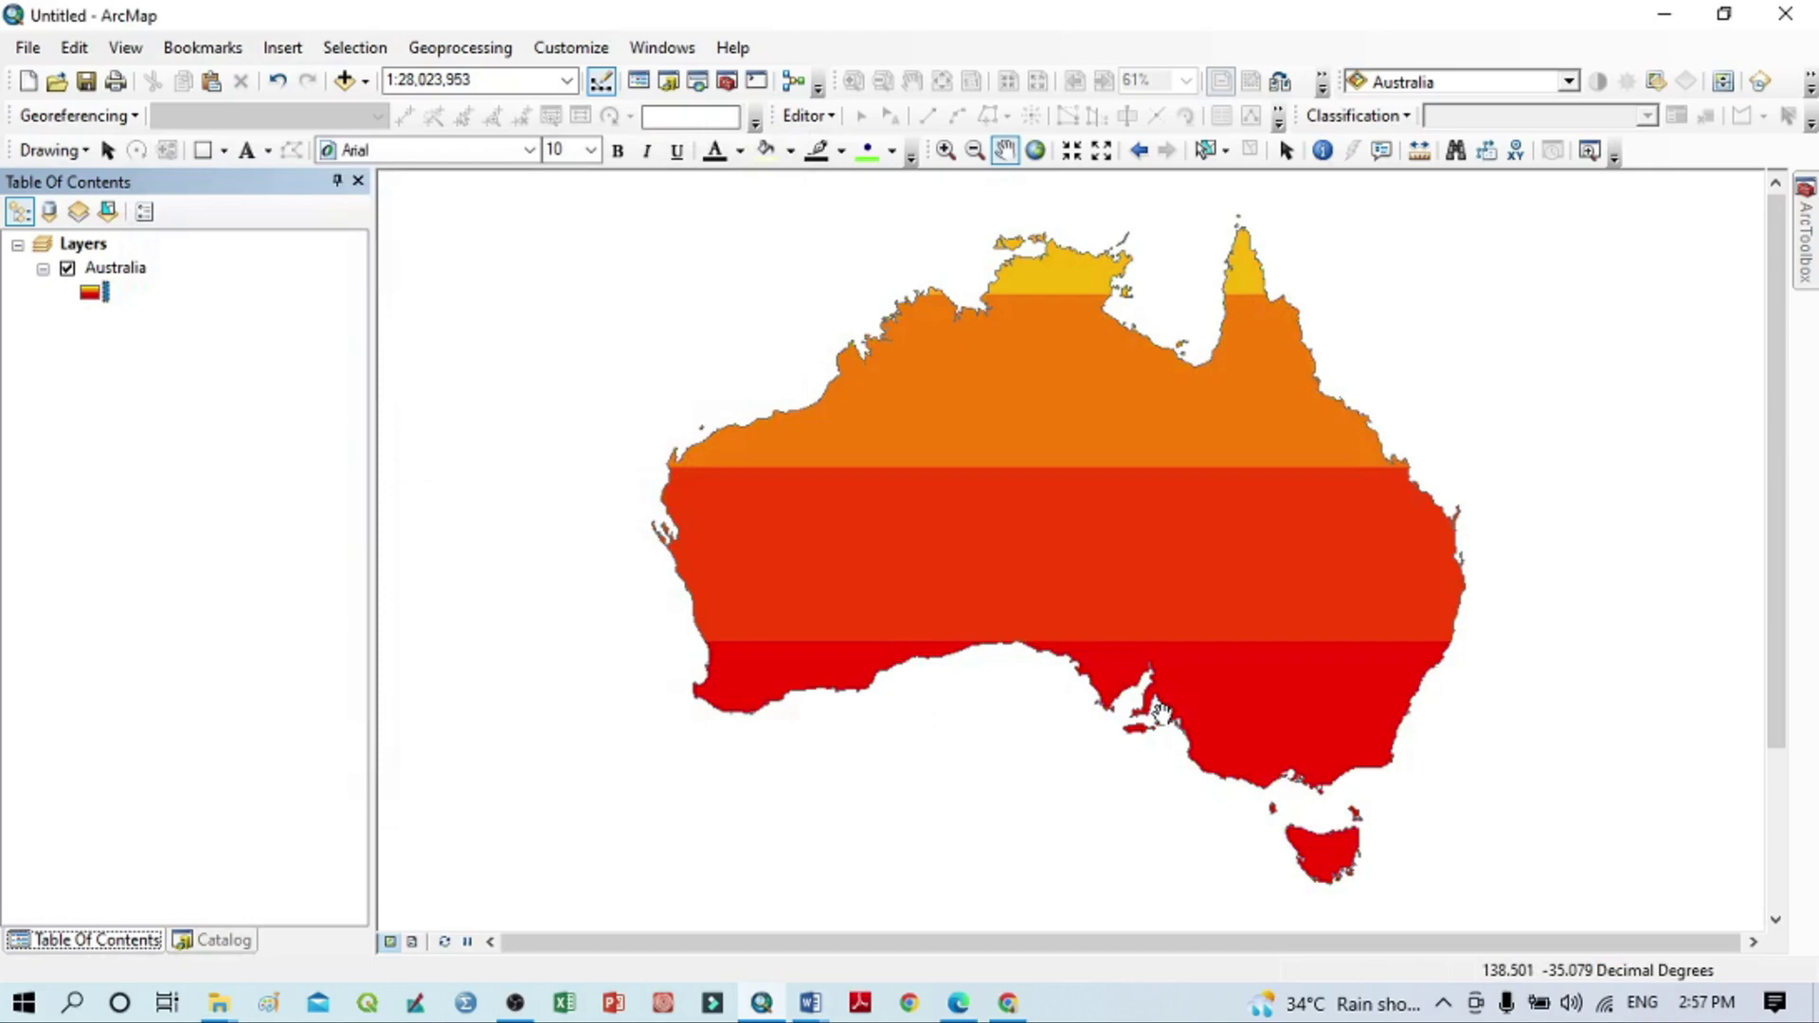
Set the Australia layer's gradient fill style to Rectangular and apply it to the map.
double_click(100, 295)
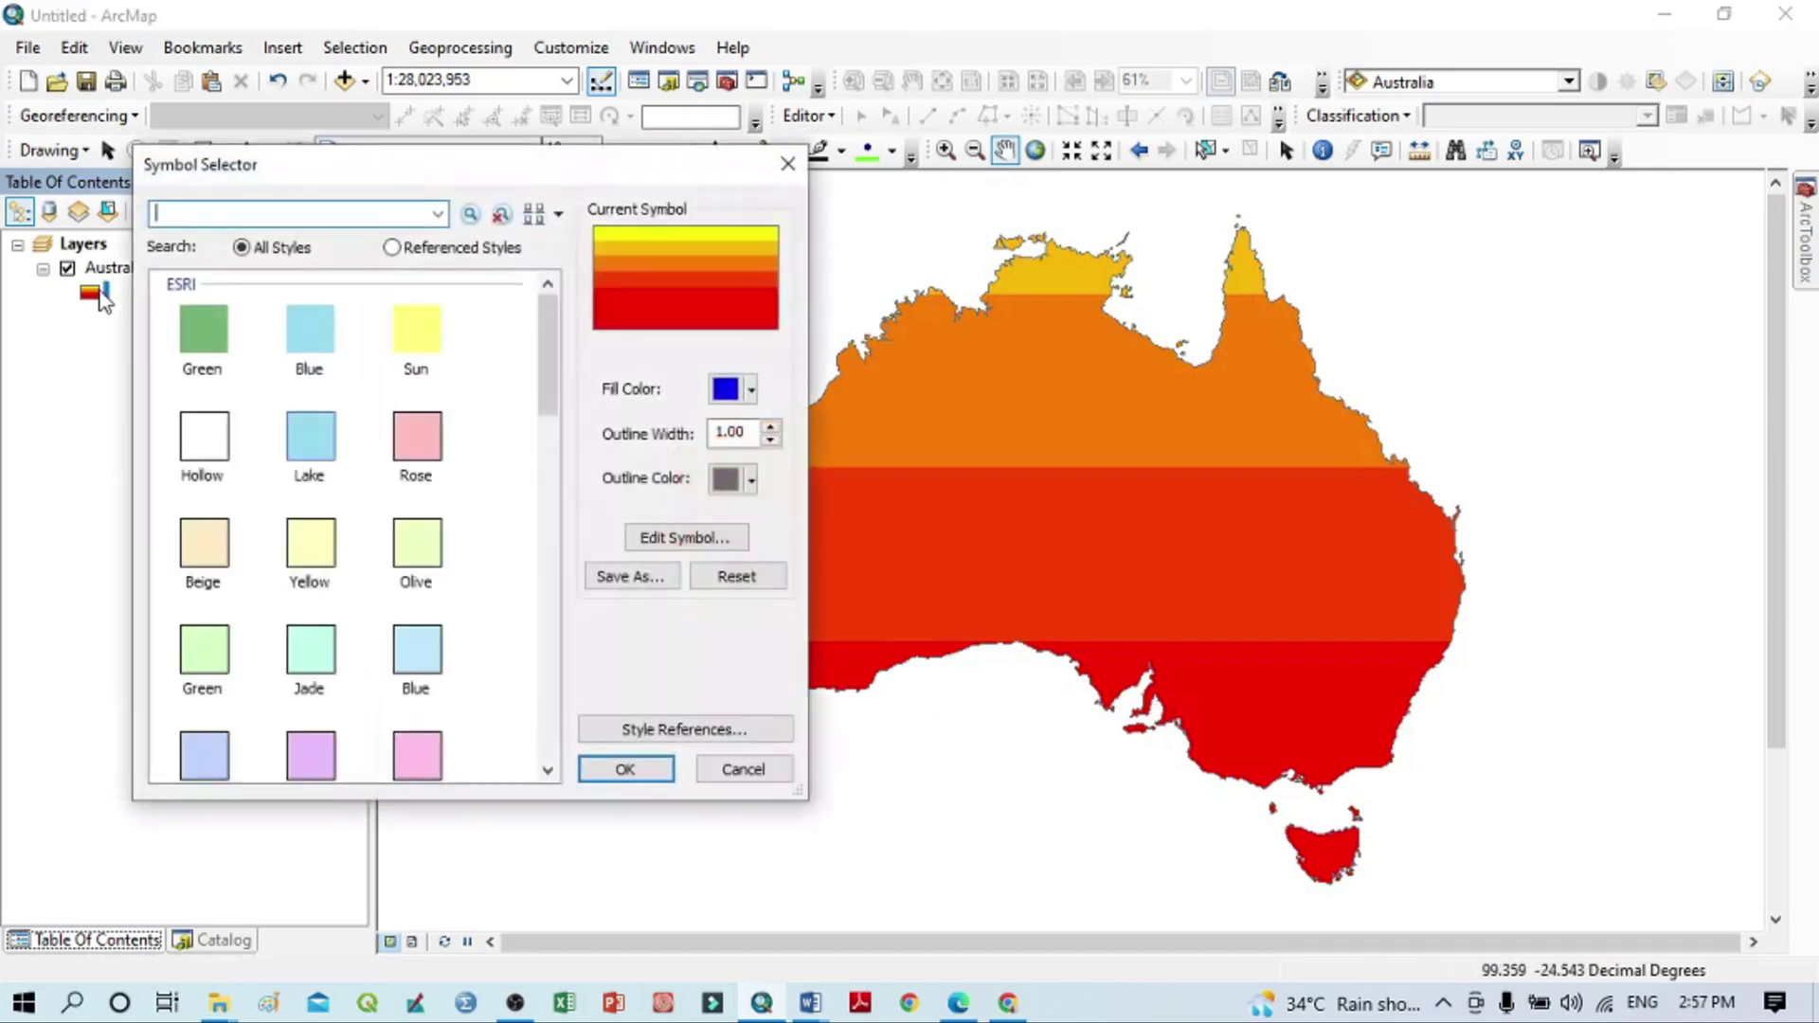
click(683, 538)
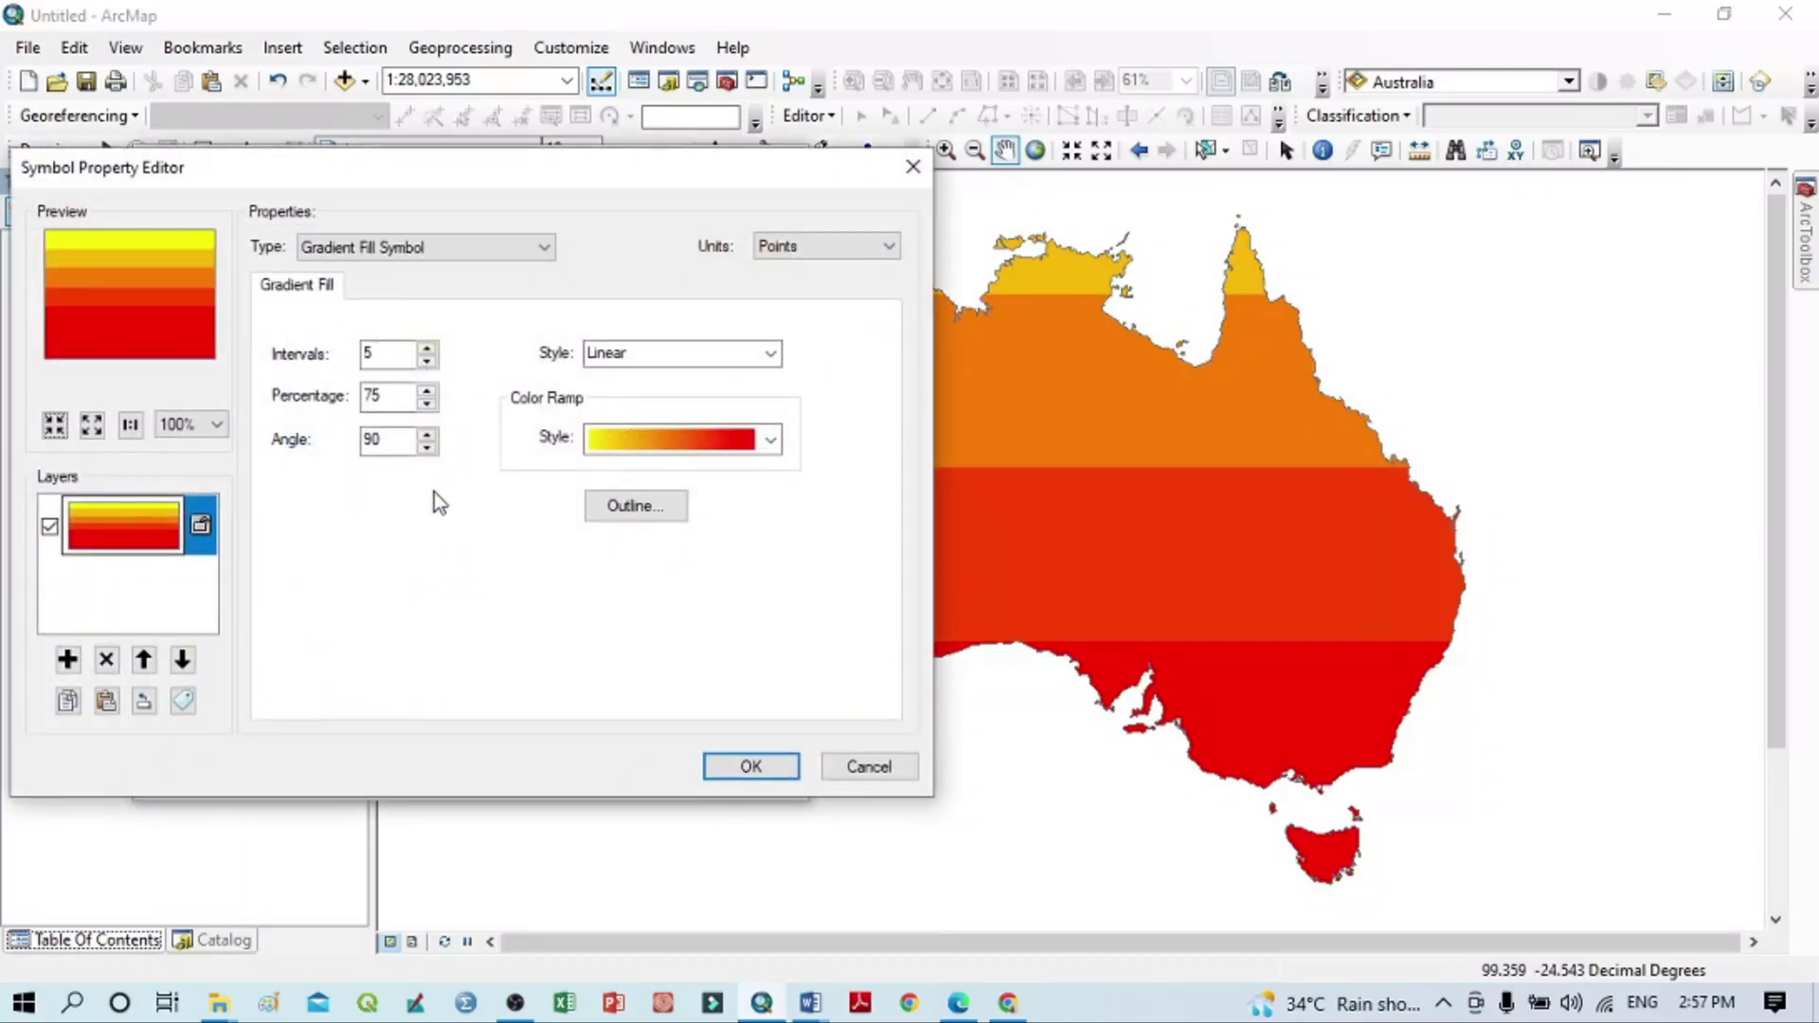
click(770, 358)
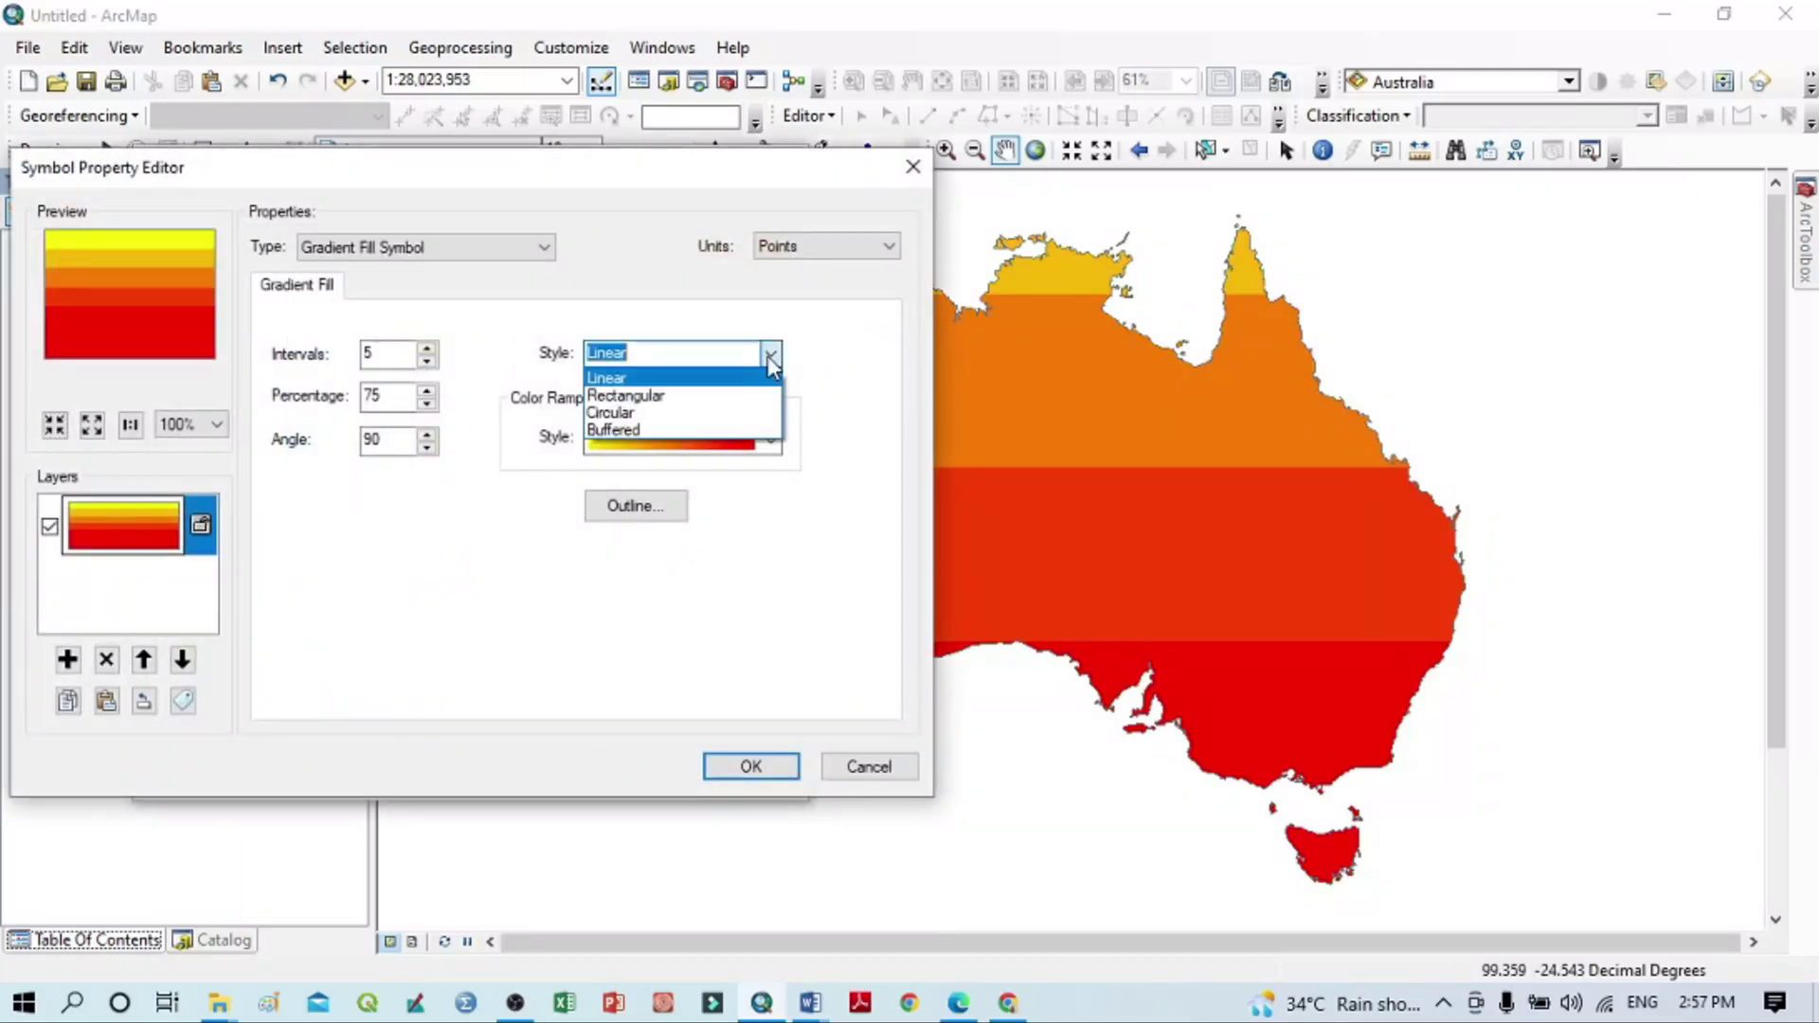
click(720, 391)
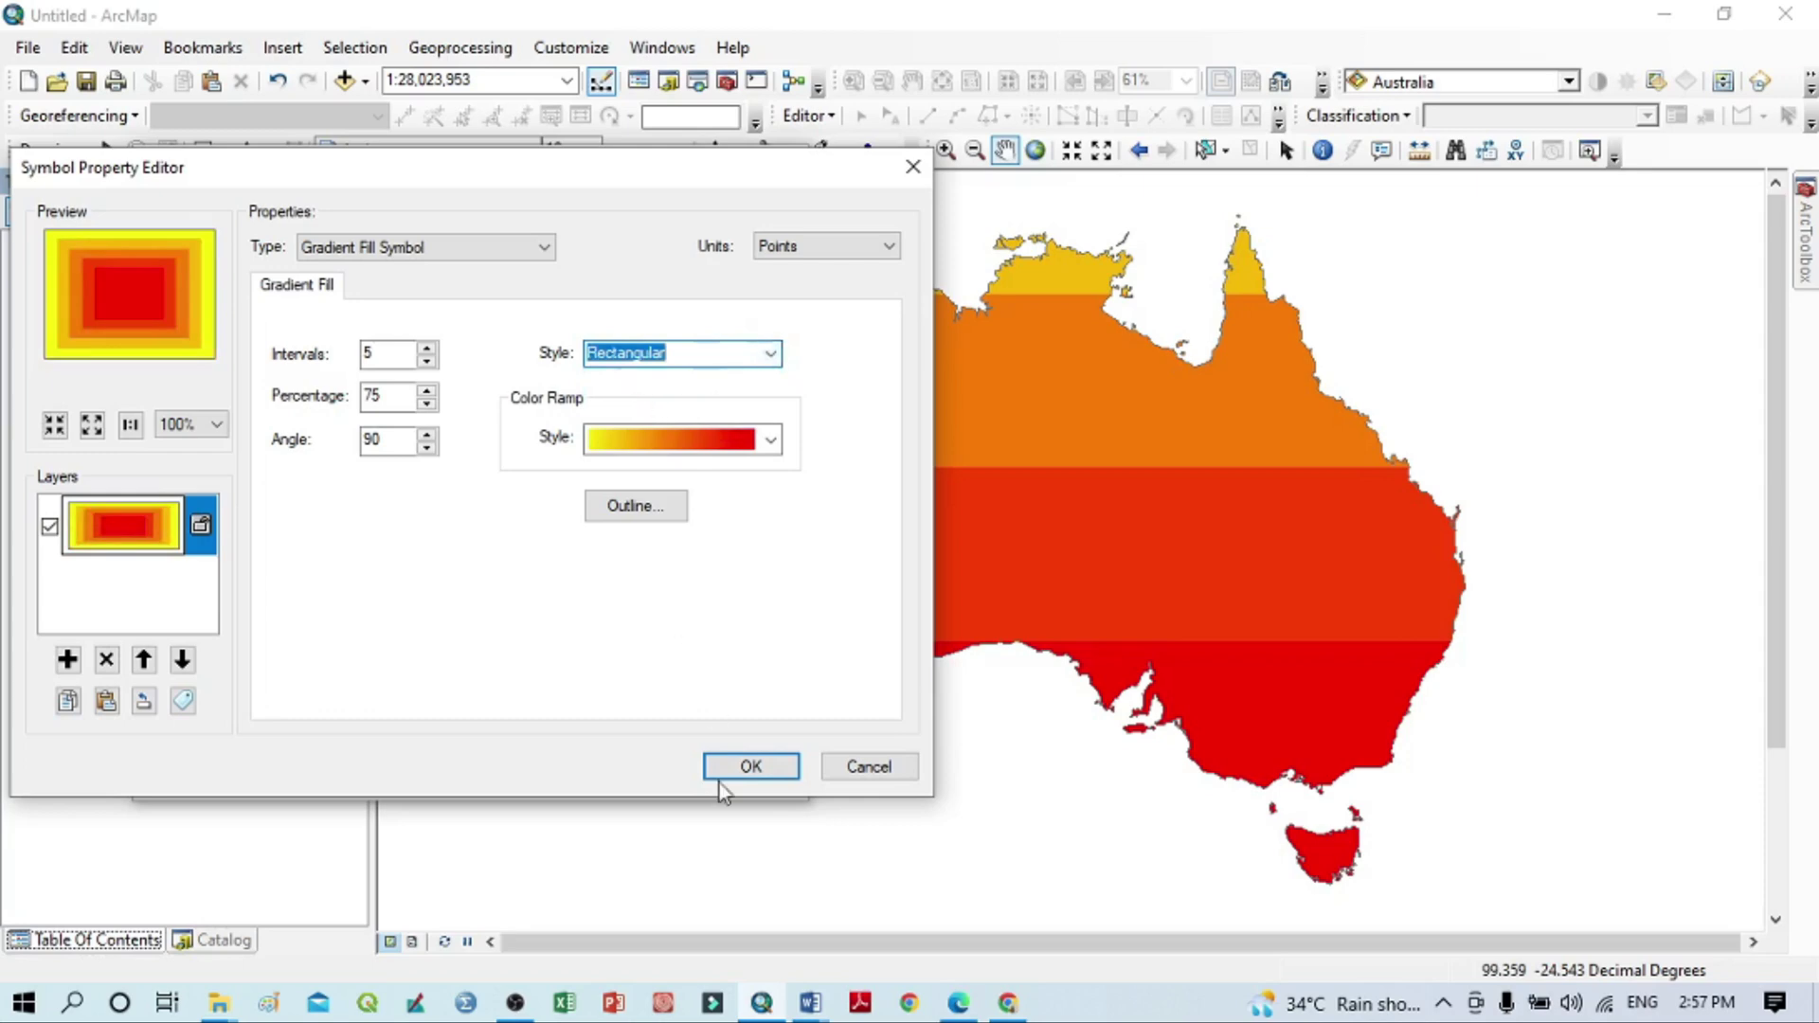
click(763, 764)
click(650, 771)
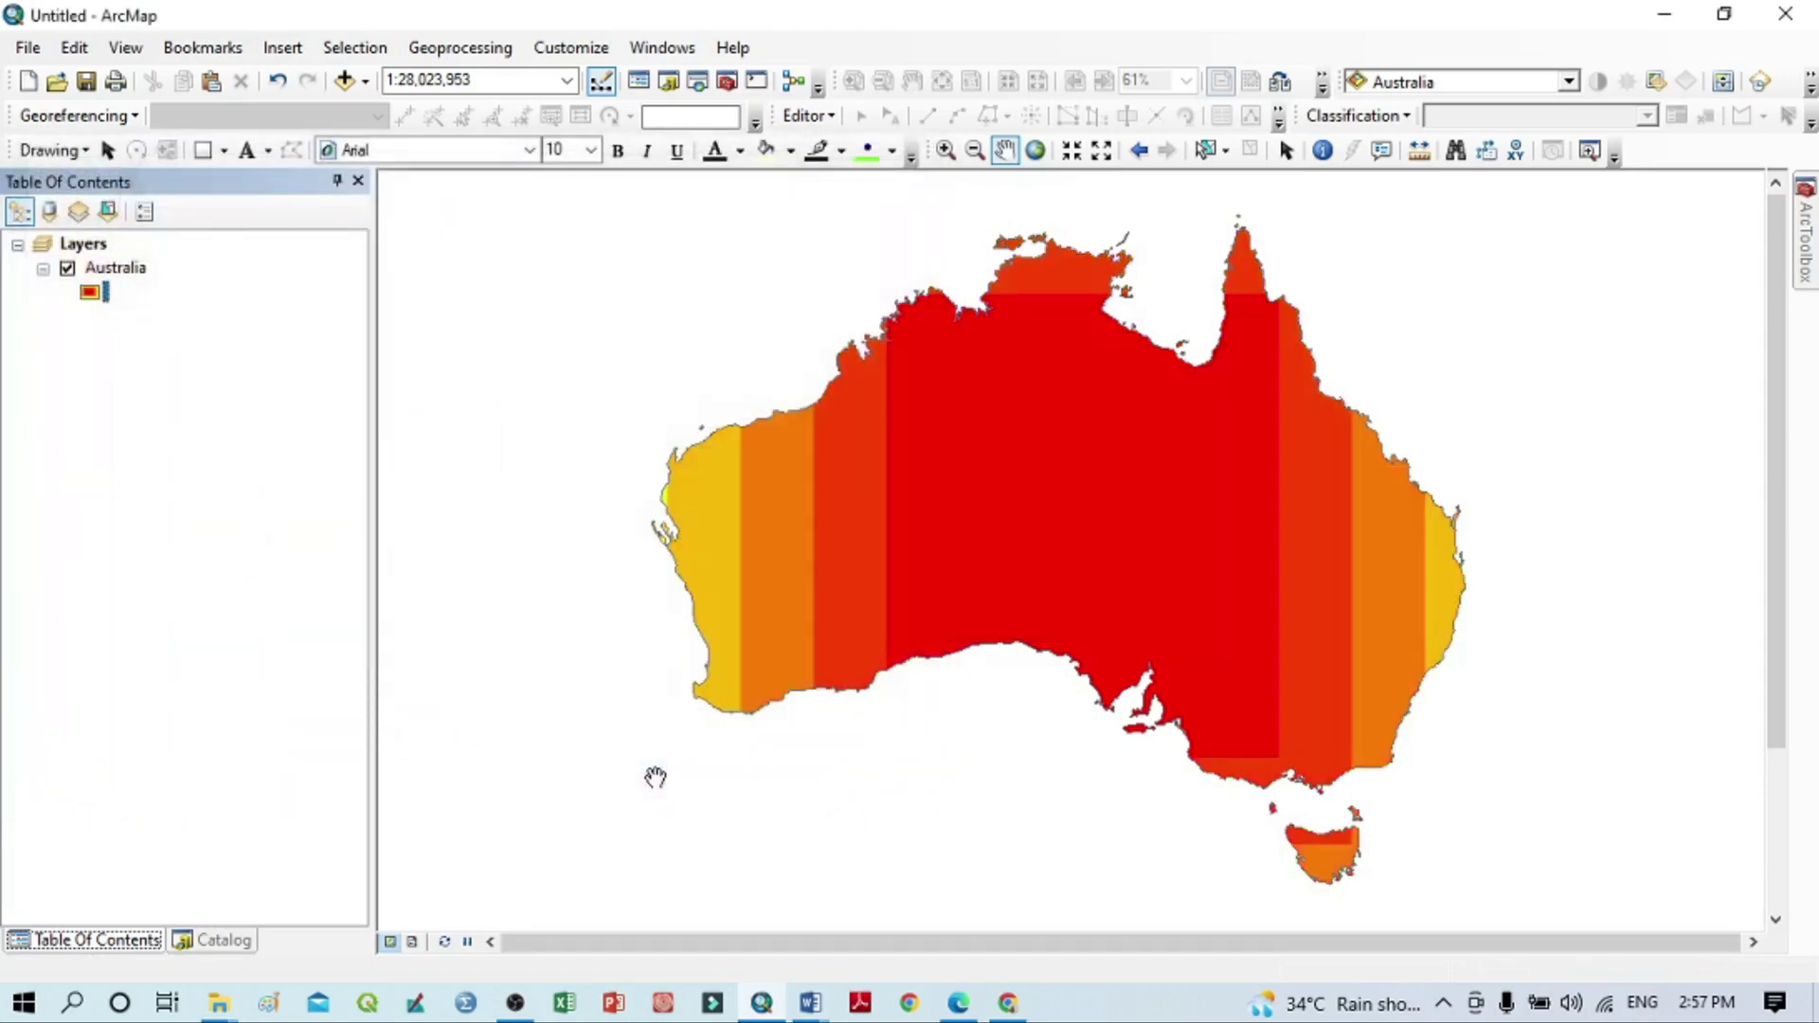
Set the Australia layer's gradient fill style to Circular and apply it to the map.
click(90, 292)
click(683, 544)
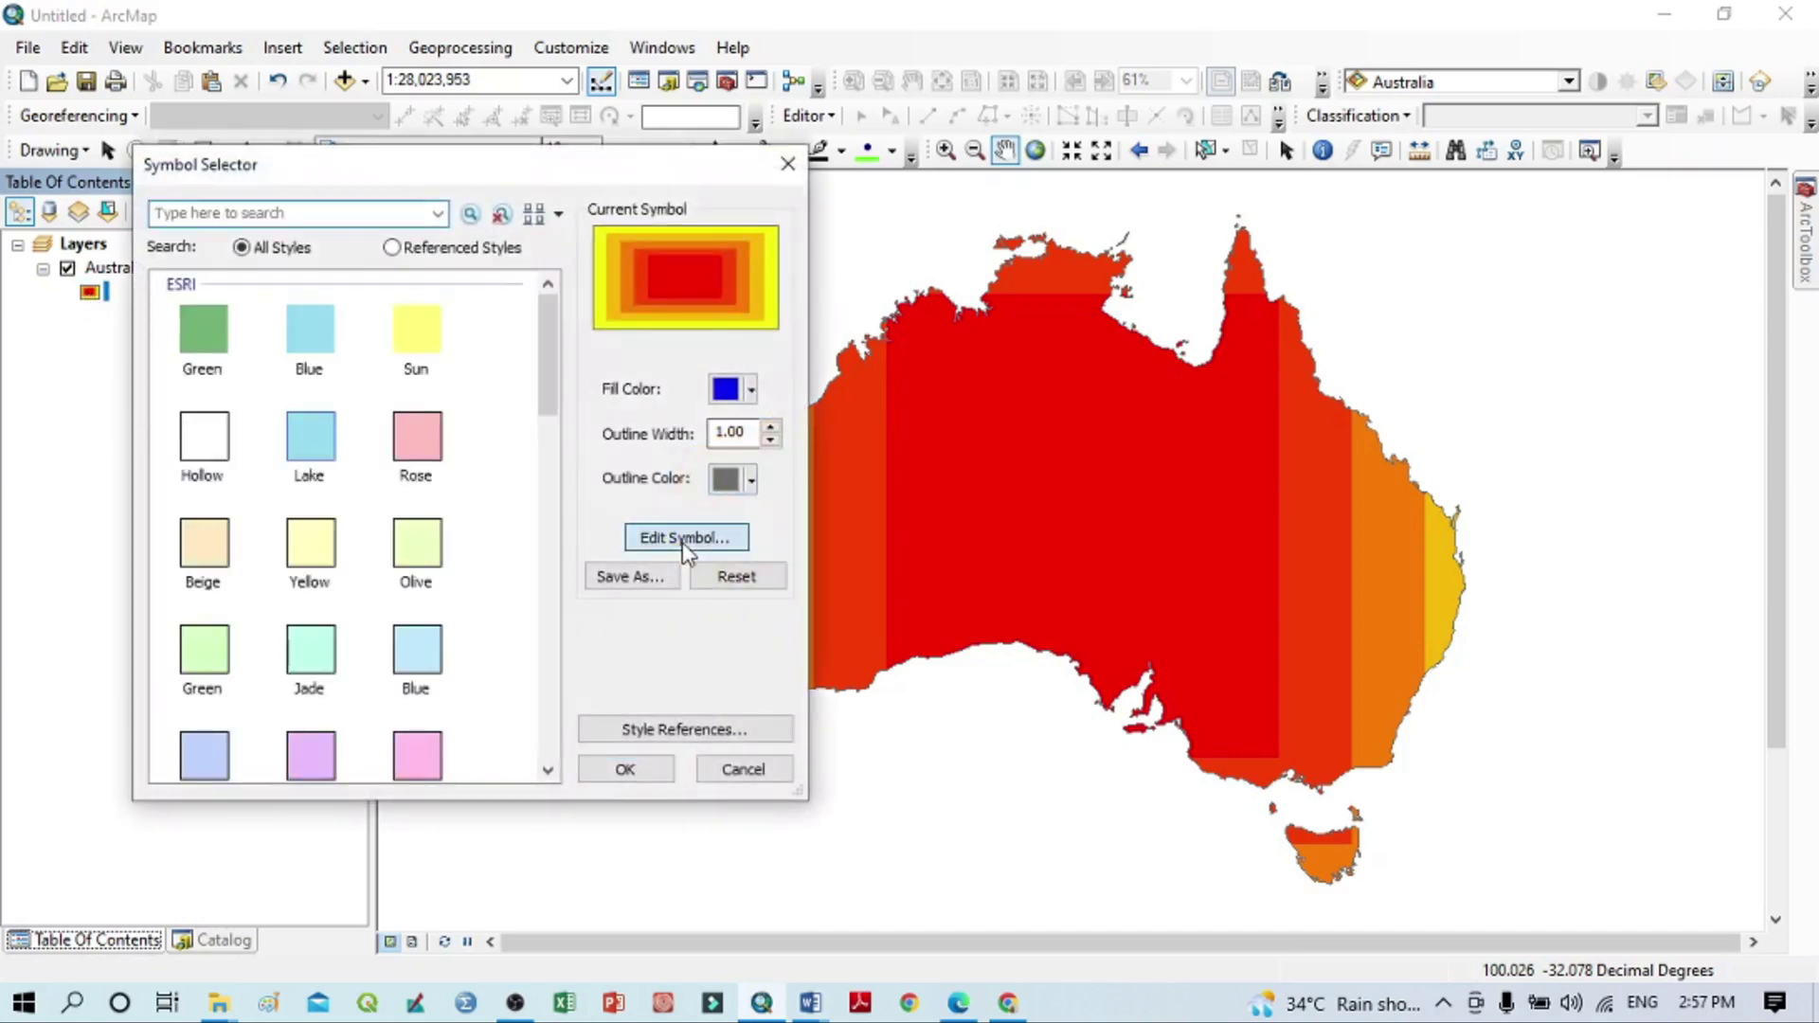
click(749, 355)
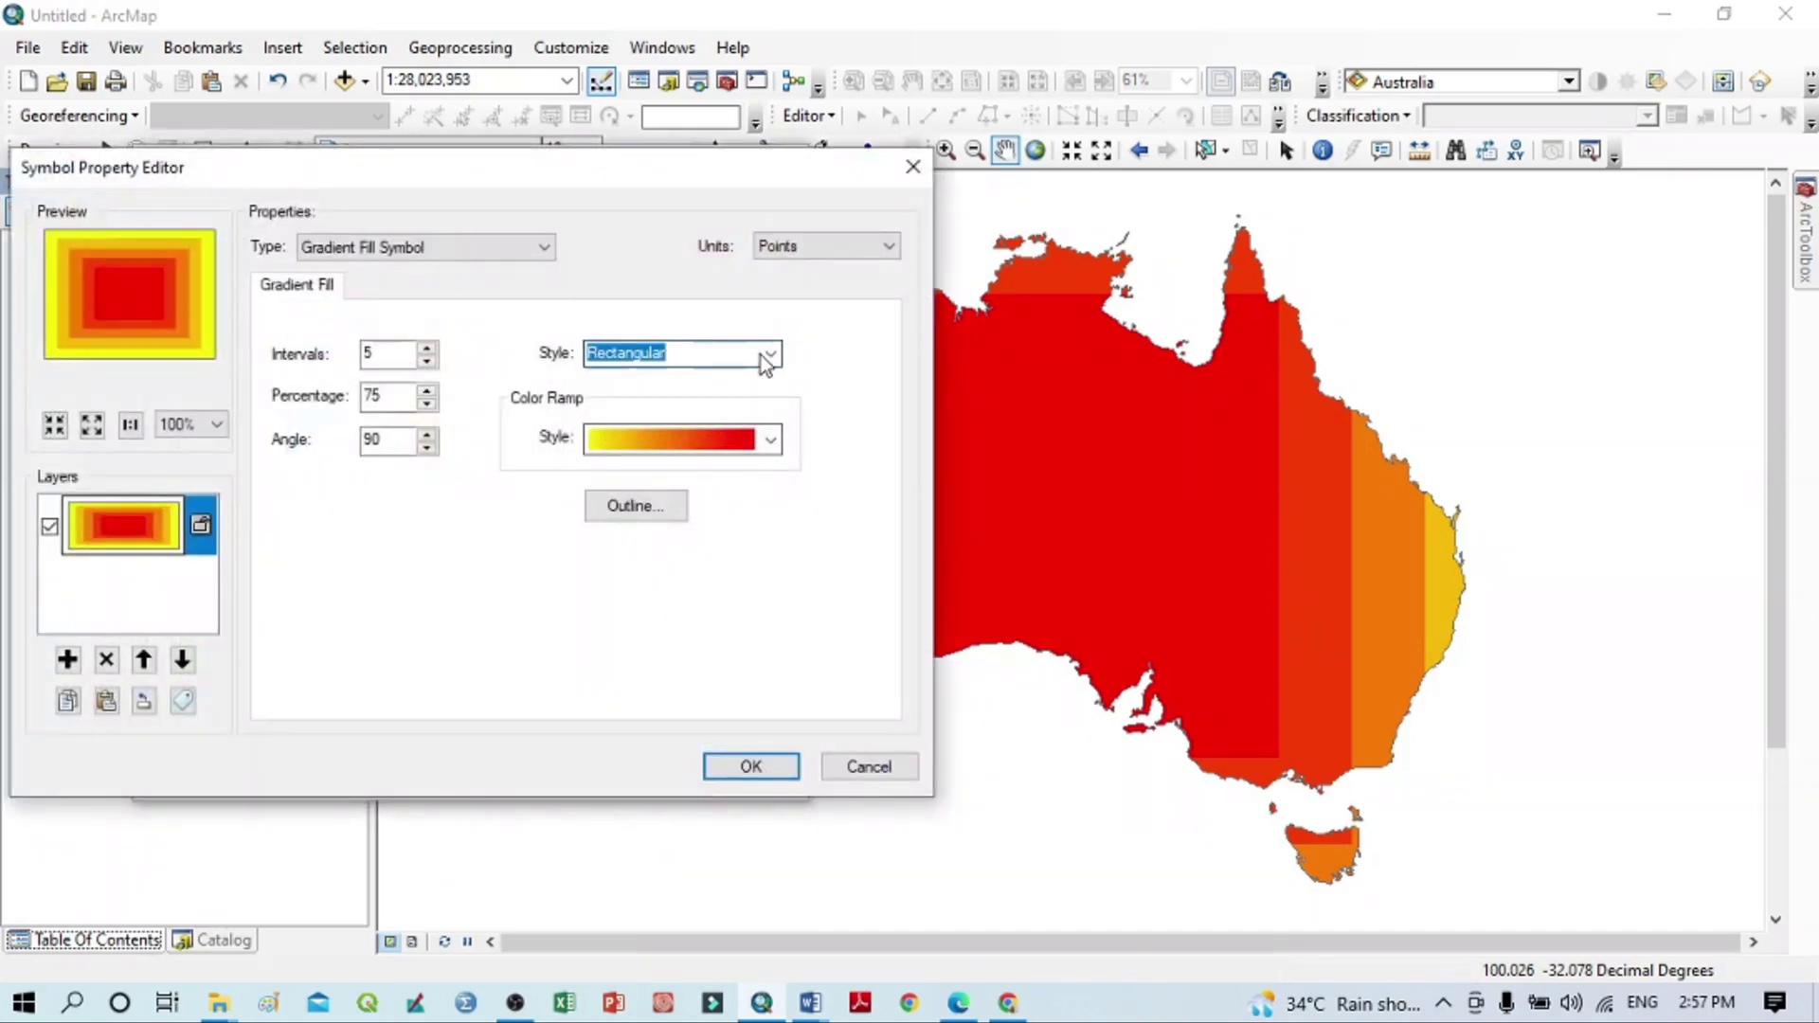
click(771, 353)
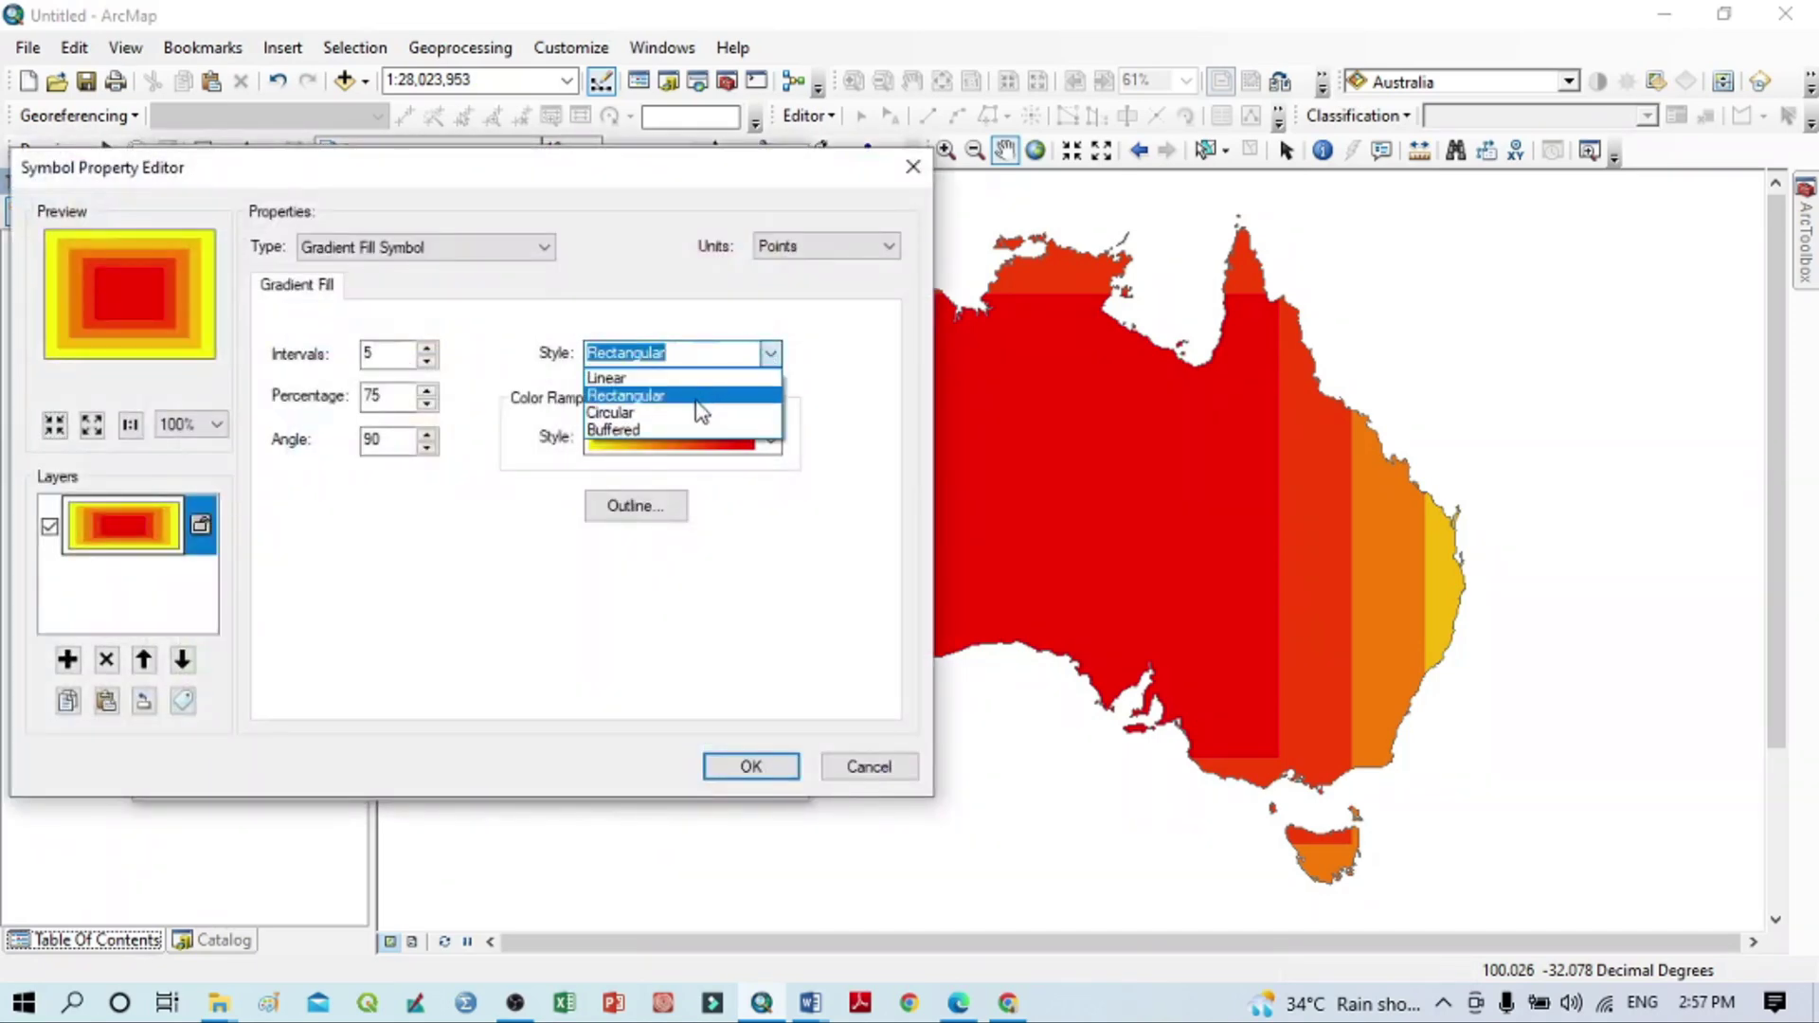
click(697, 408)
click(732, 768)
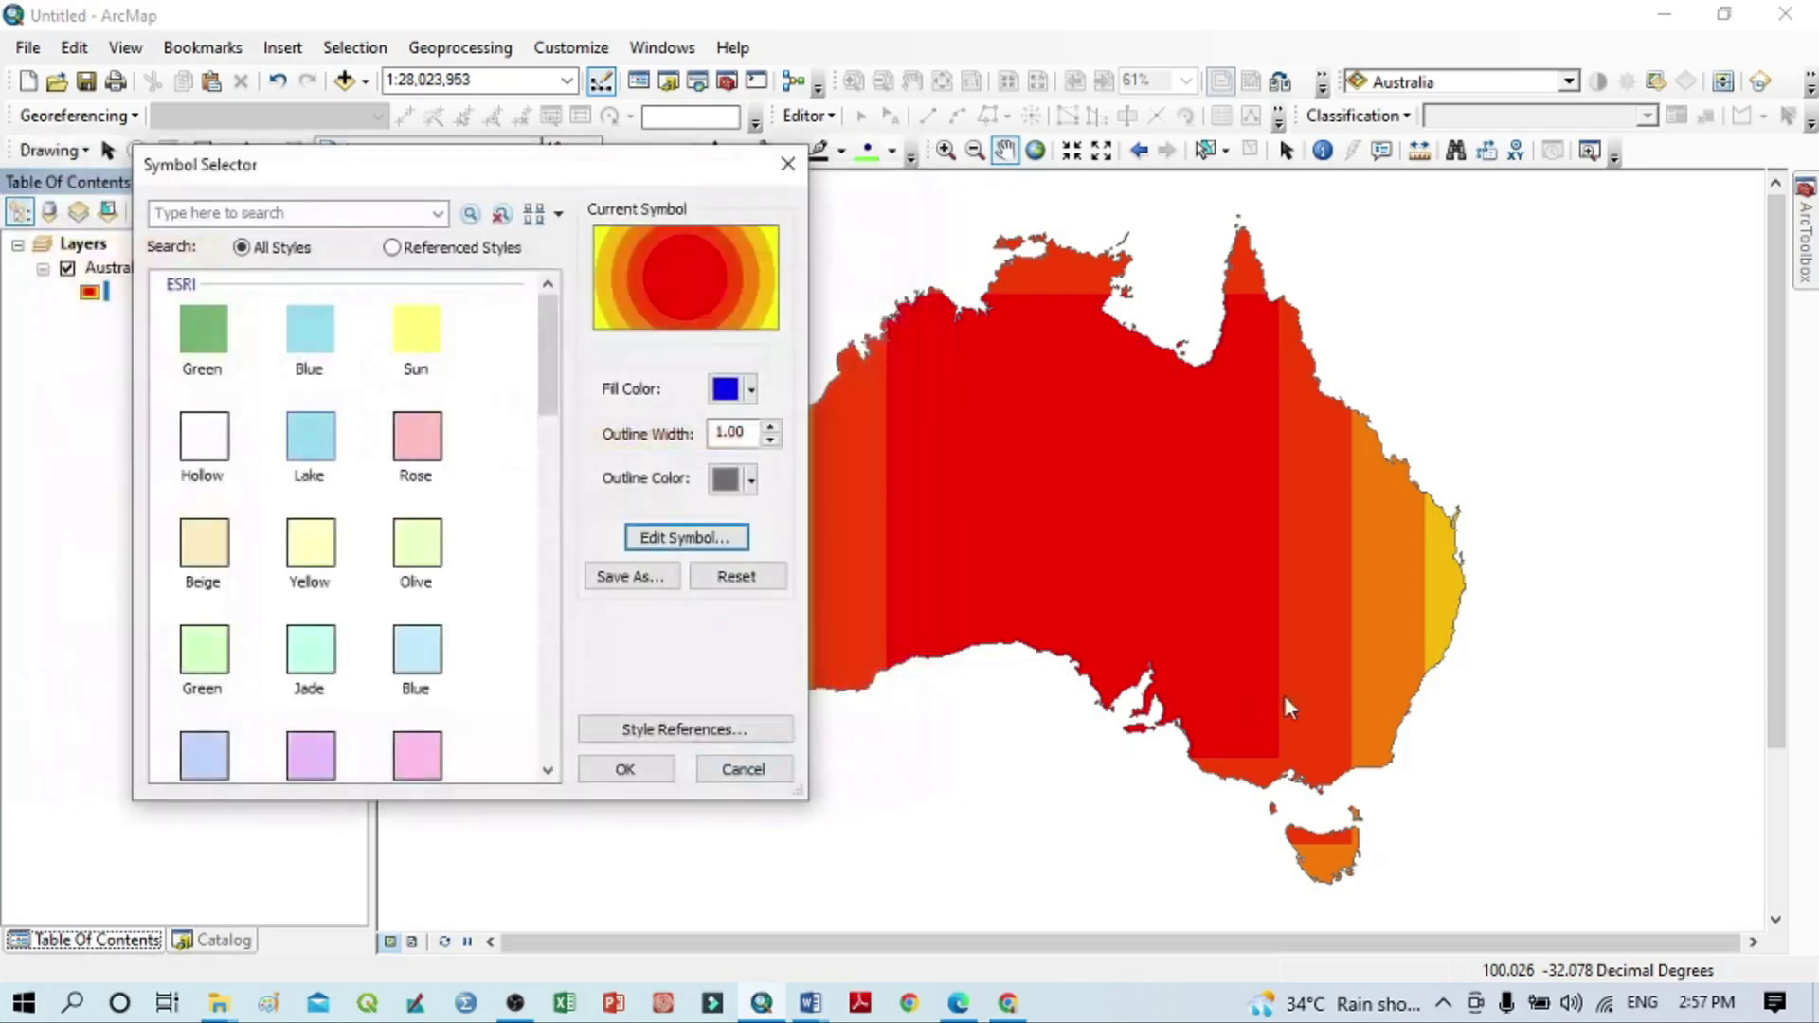
click(625, 770)
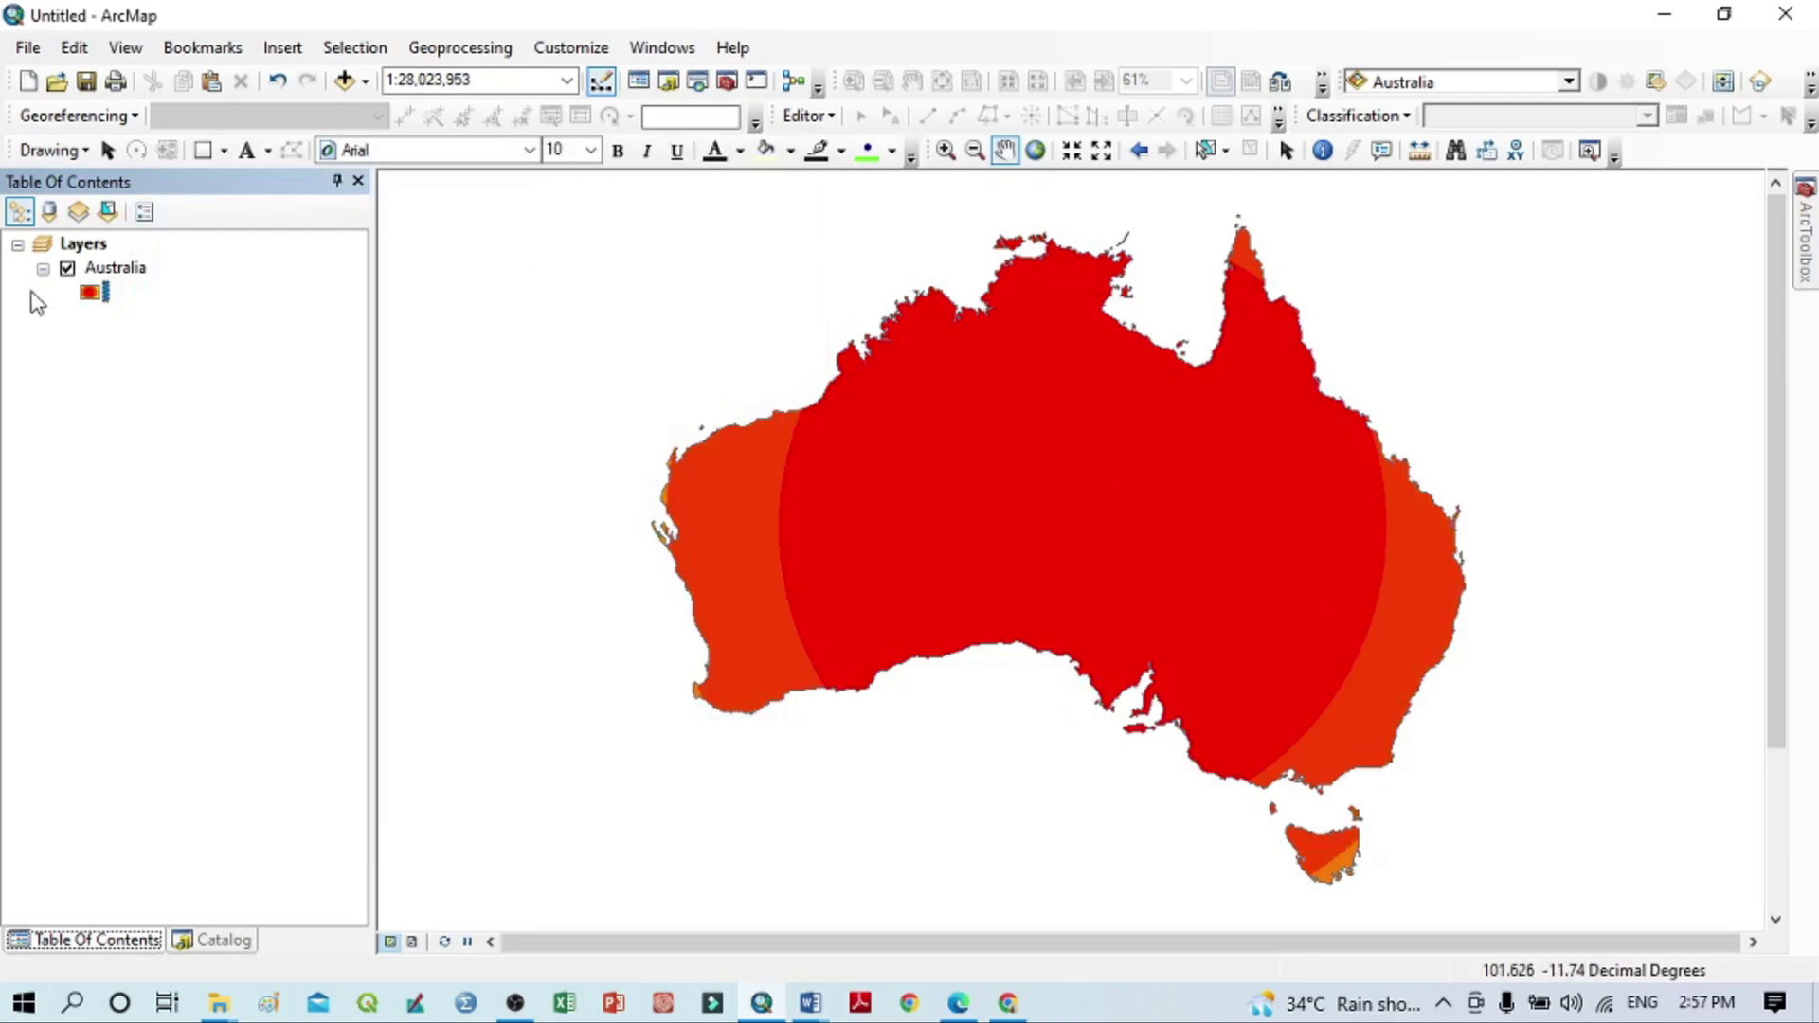
Set the Australia layer's circular gradient fill to 14 intervals.
click(90, 294)
click(707, 542)
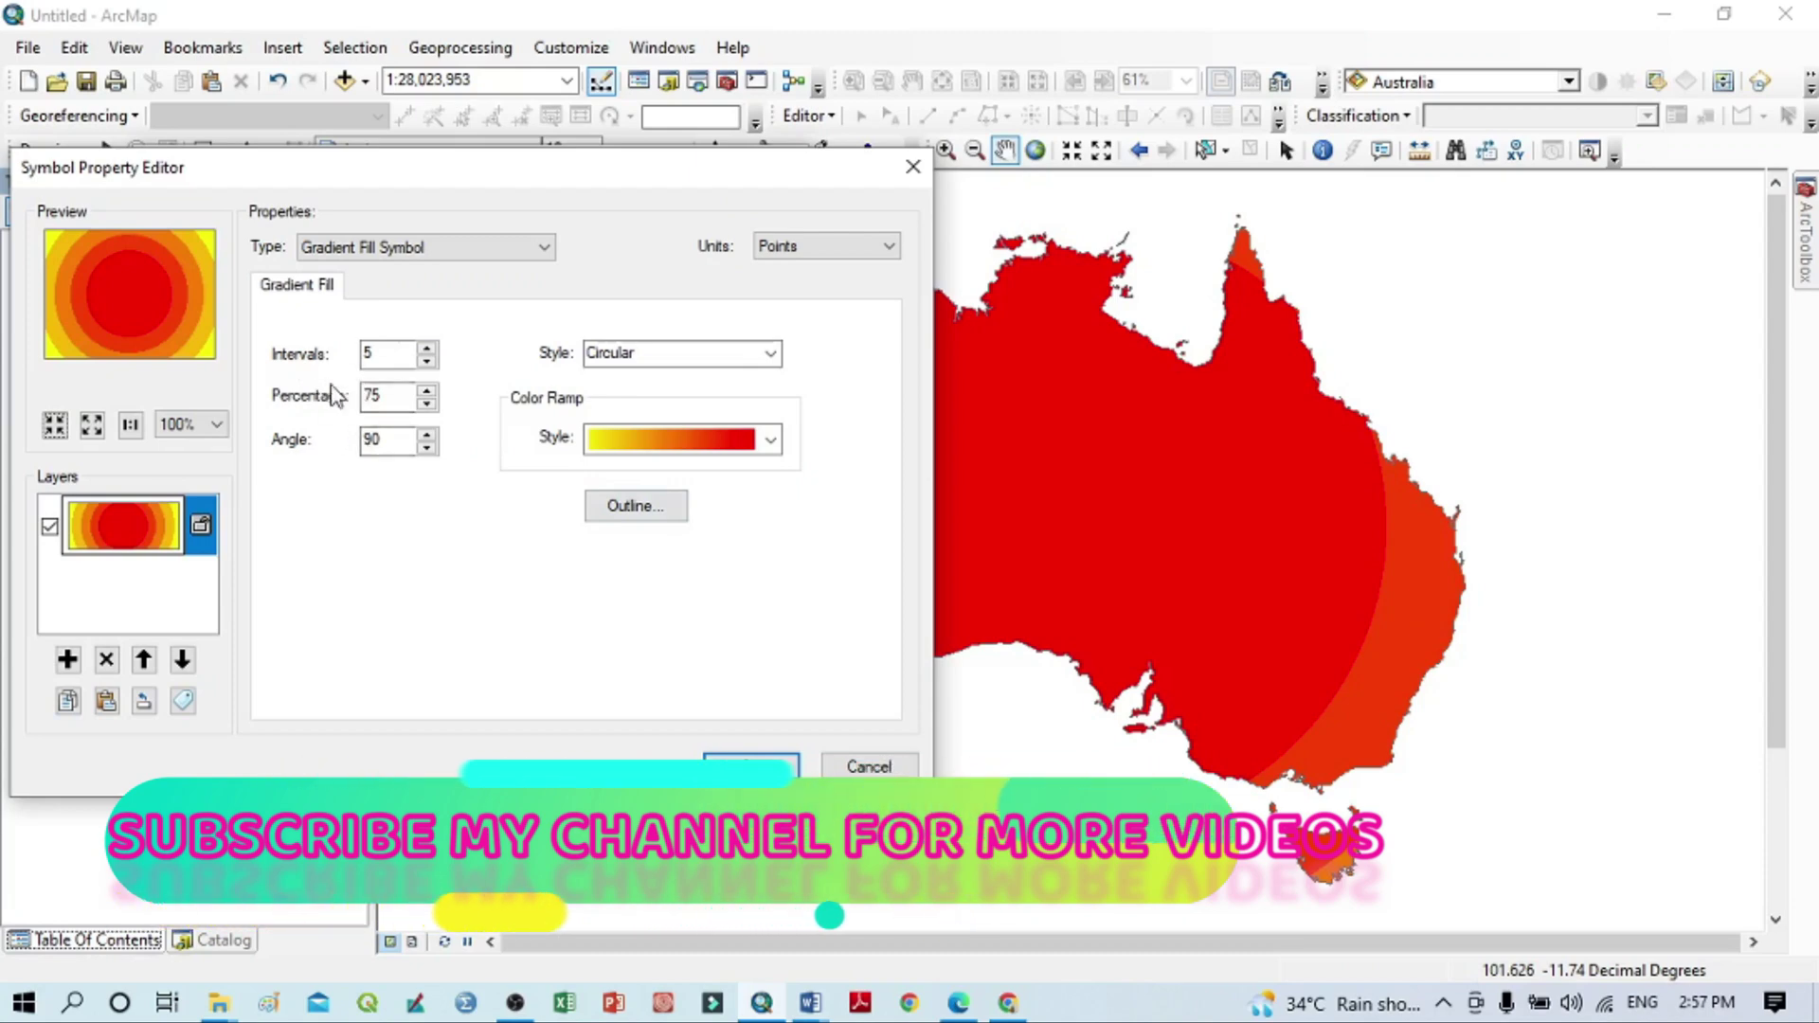
click(427, 362)
click(427, 362)
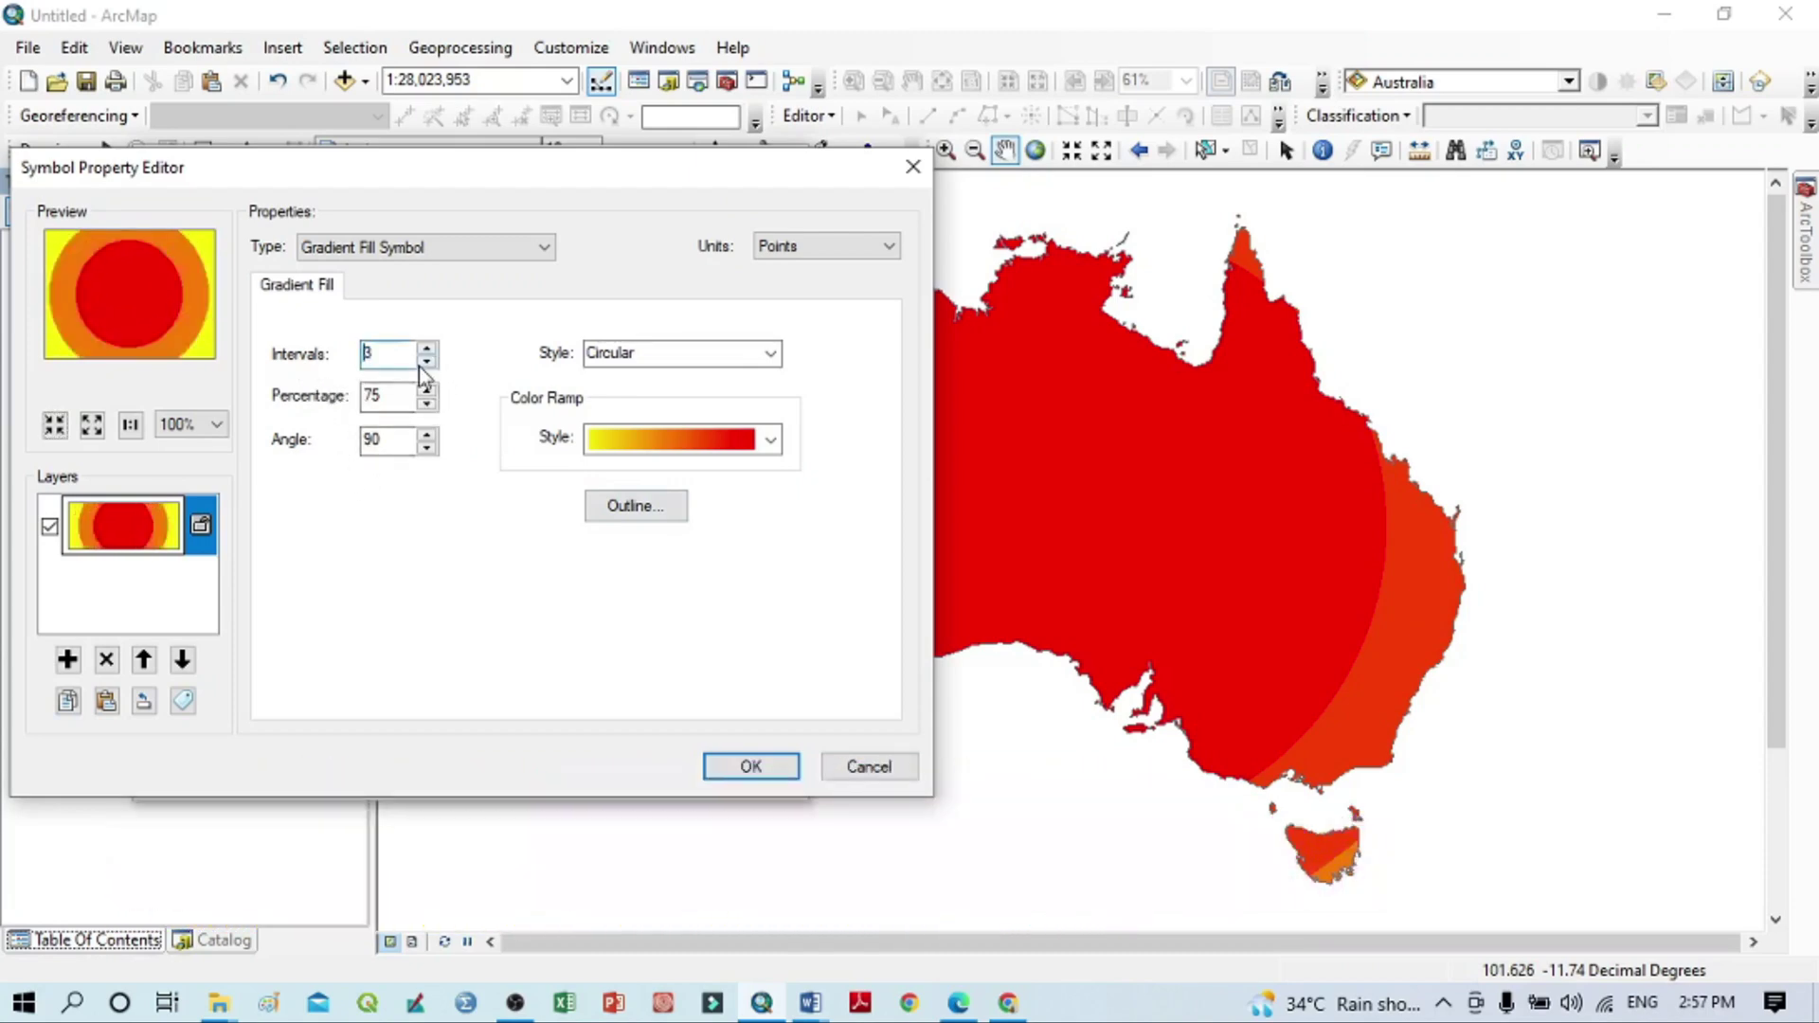
click(426, 348)
click(426, 349)
click(426, 348)
click(426, 348)
click(426, 348)
click(426, 348)
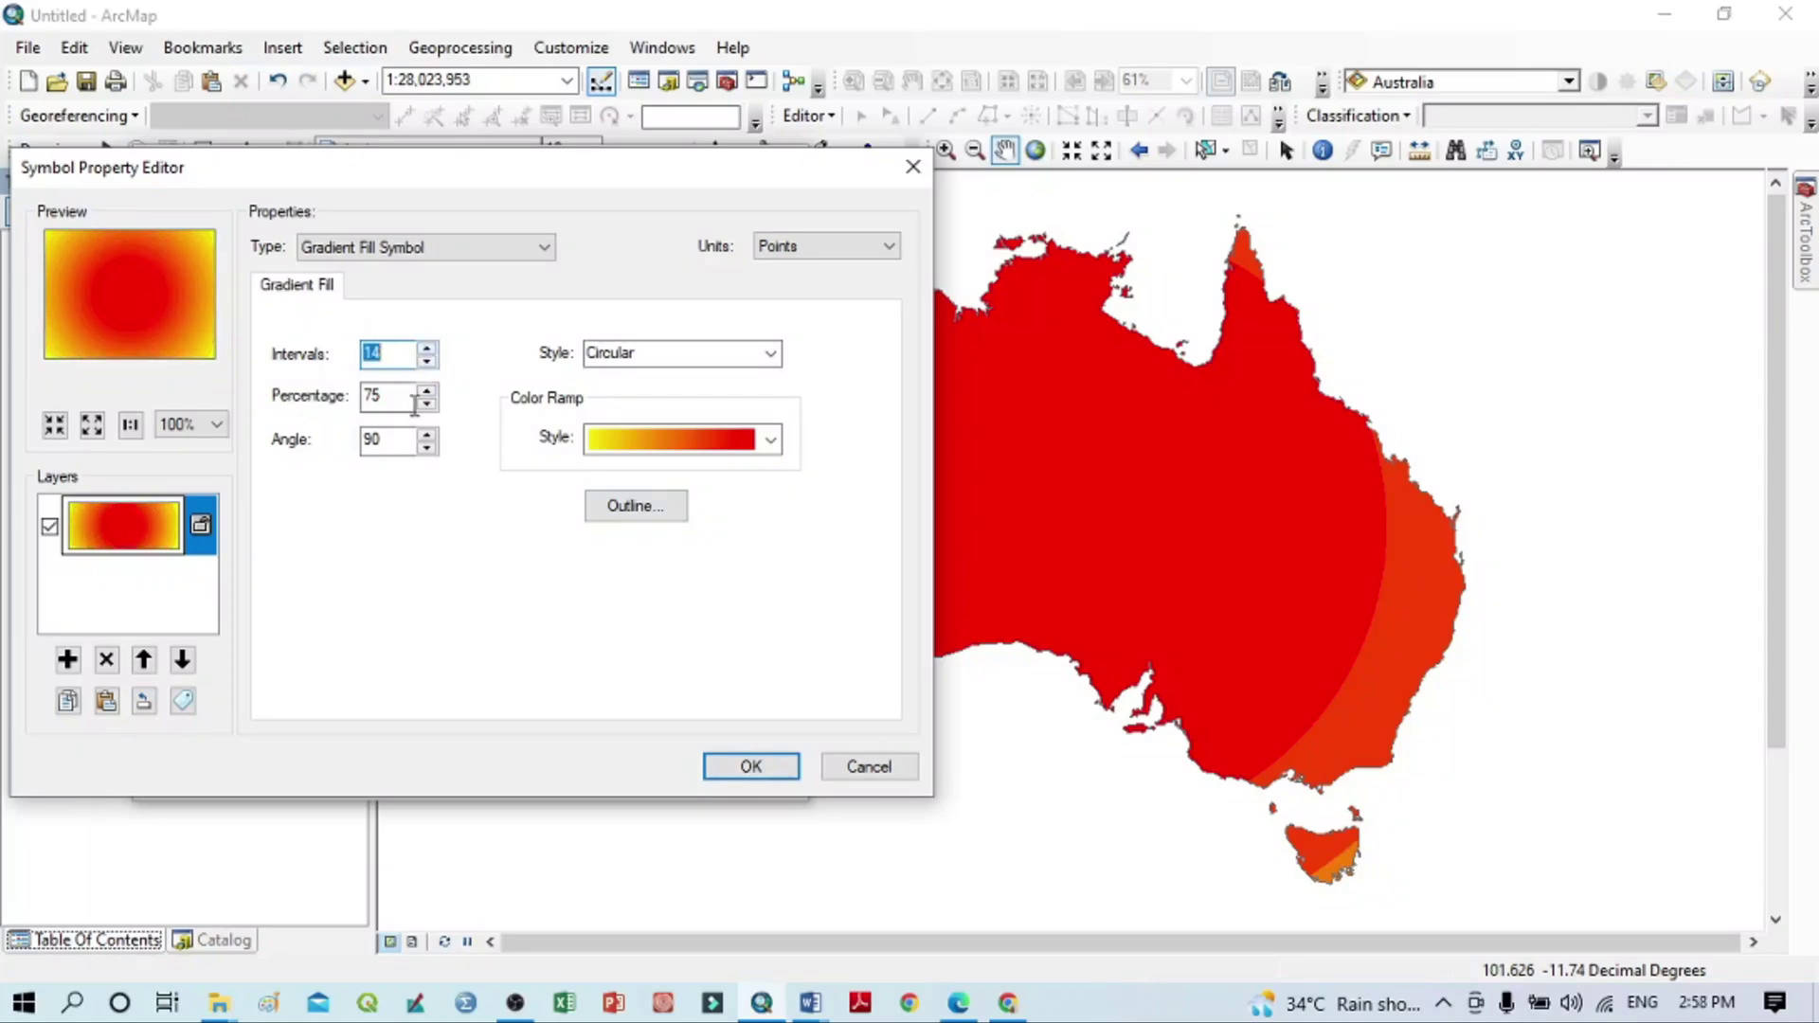
Set the gradient fill's percentage to 80 and angle to 76, and apply the symbol to the map.
click(426, 404)
click(426, 403)
click(424, 405)
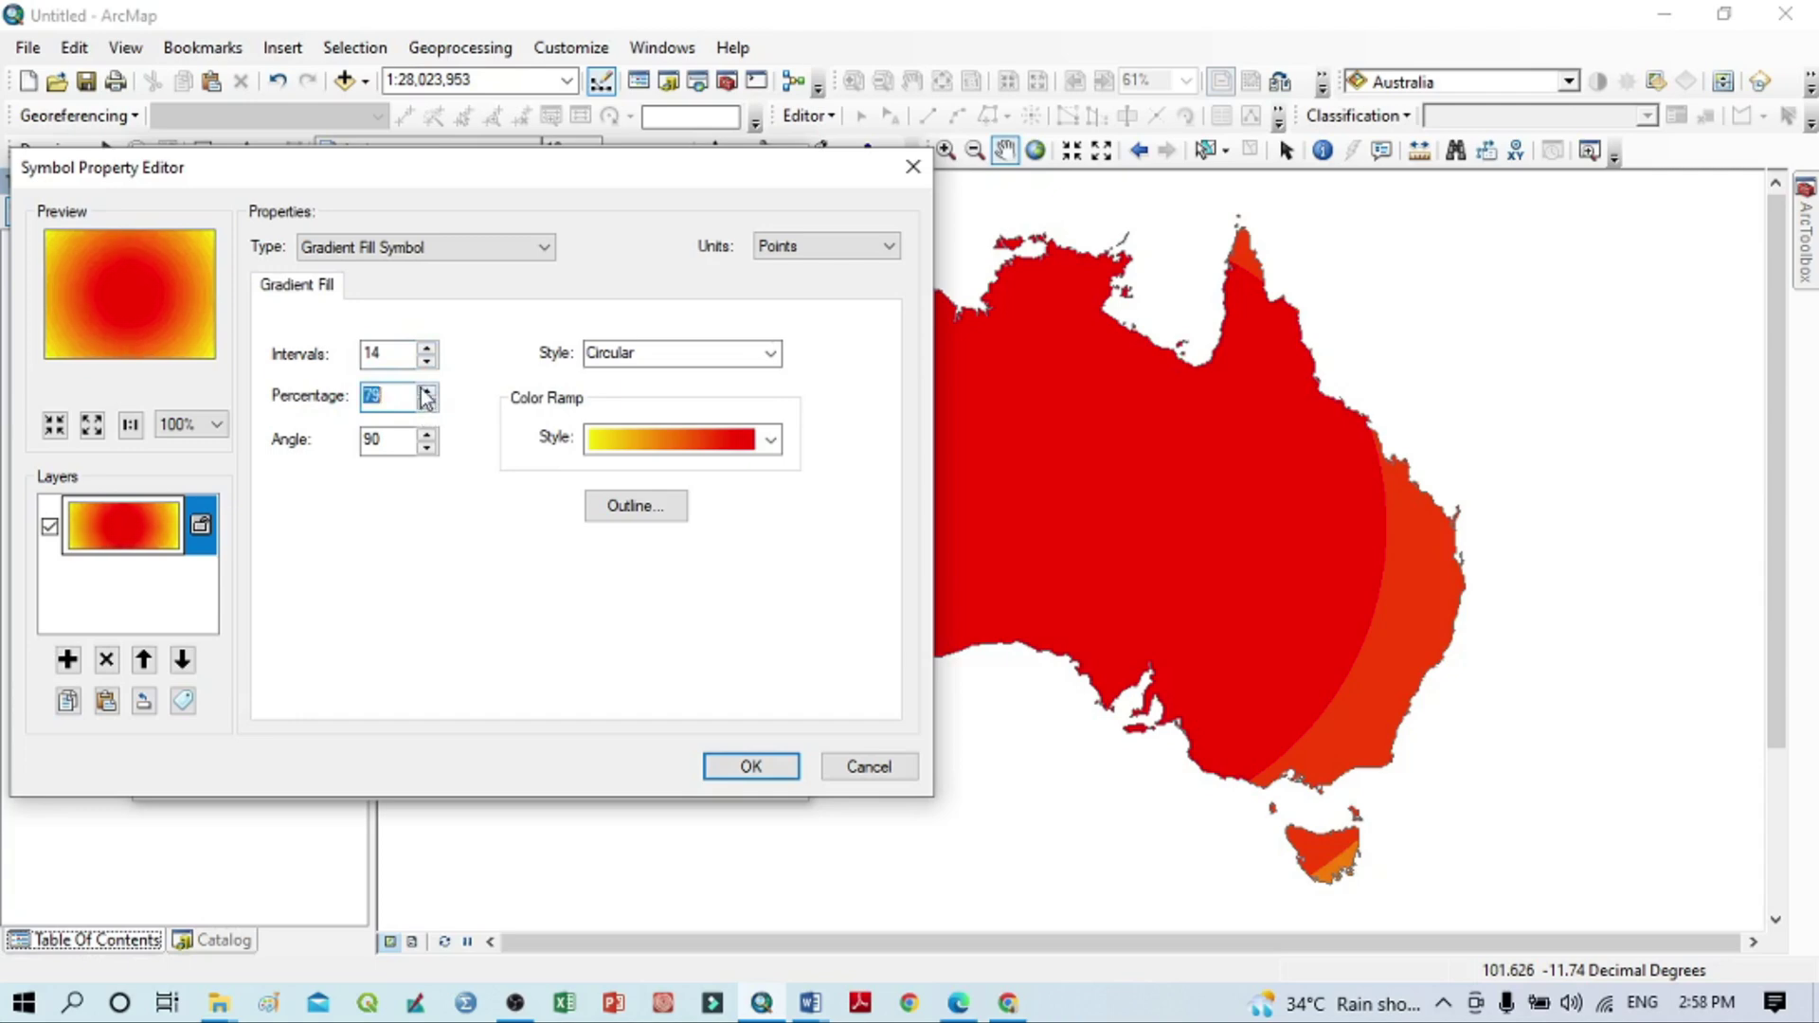
click(427, 449)
click(428, 448)
click(428, 448)
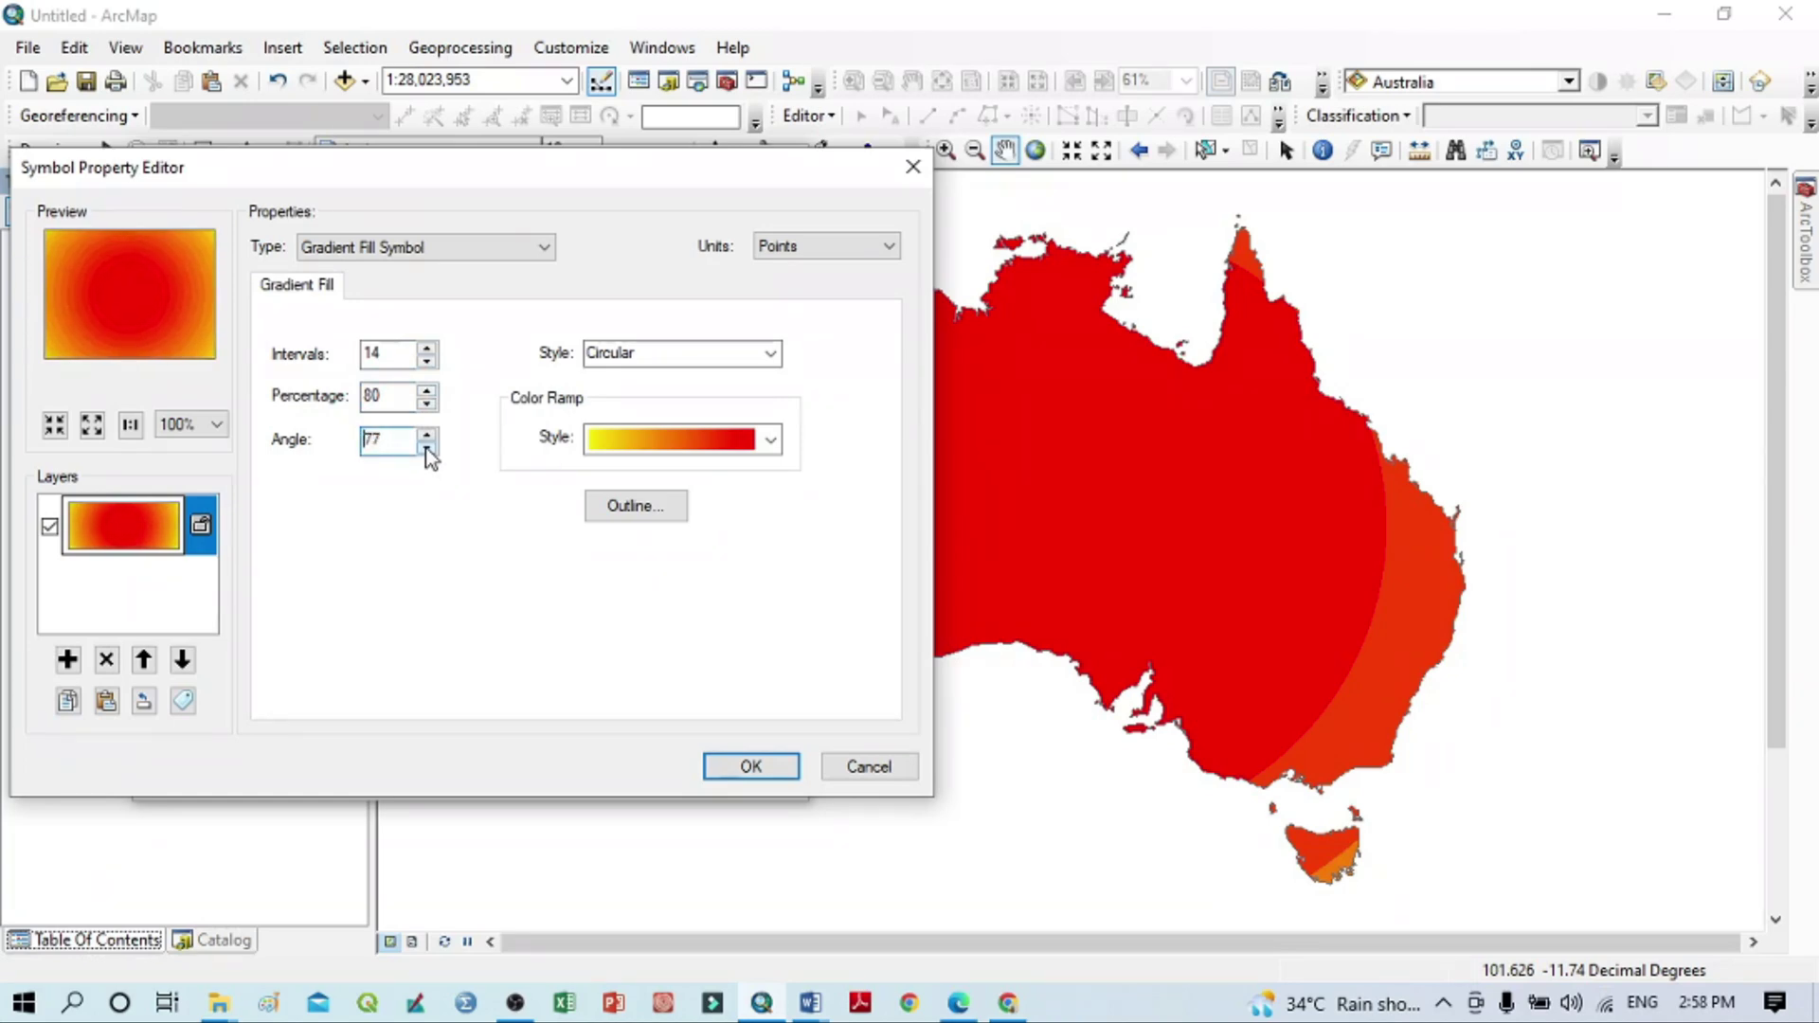
click(748, 765)
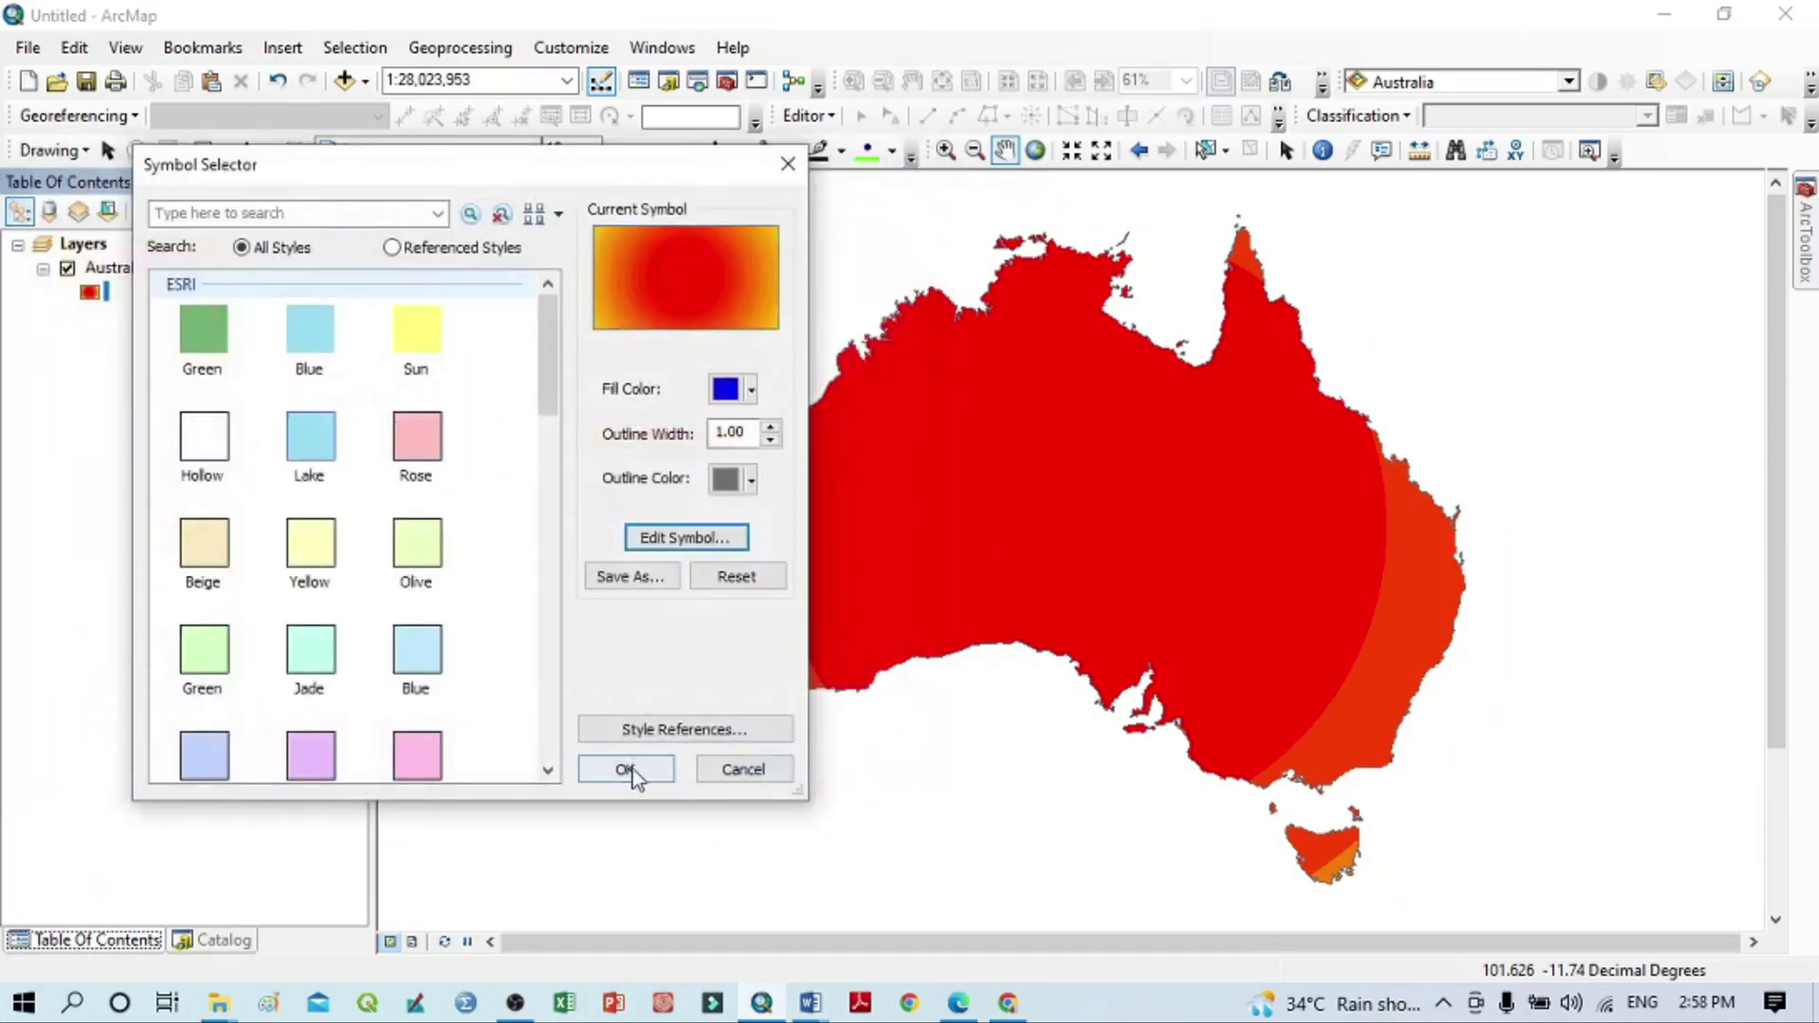
click(629, 769)
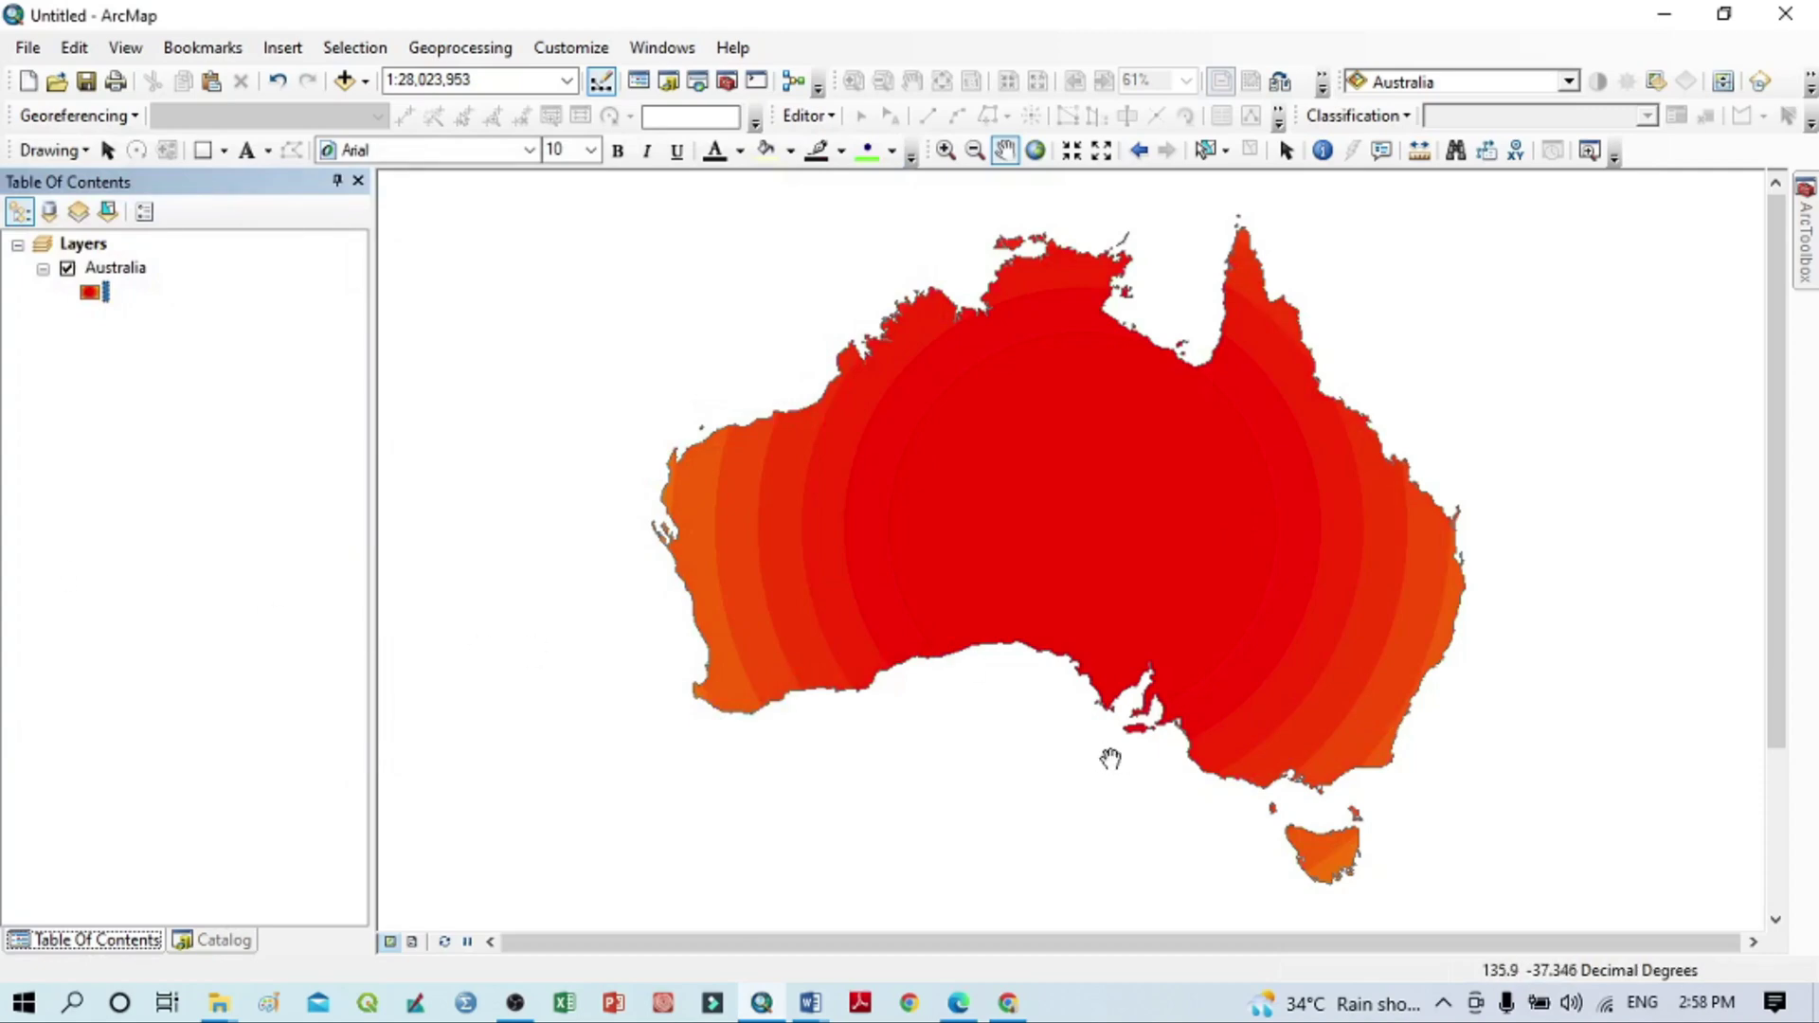
Change the Australia layer's symbol type to Simple Fill Symbol in magenta and apply it to the map.
click(100, 297)
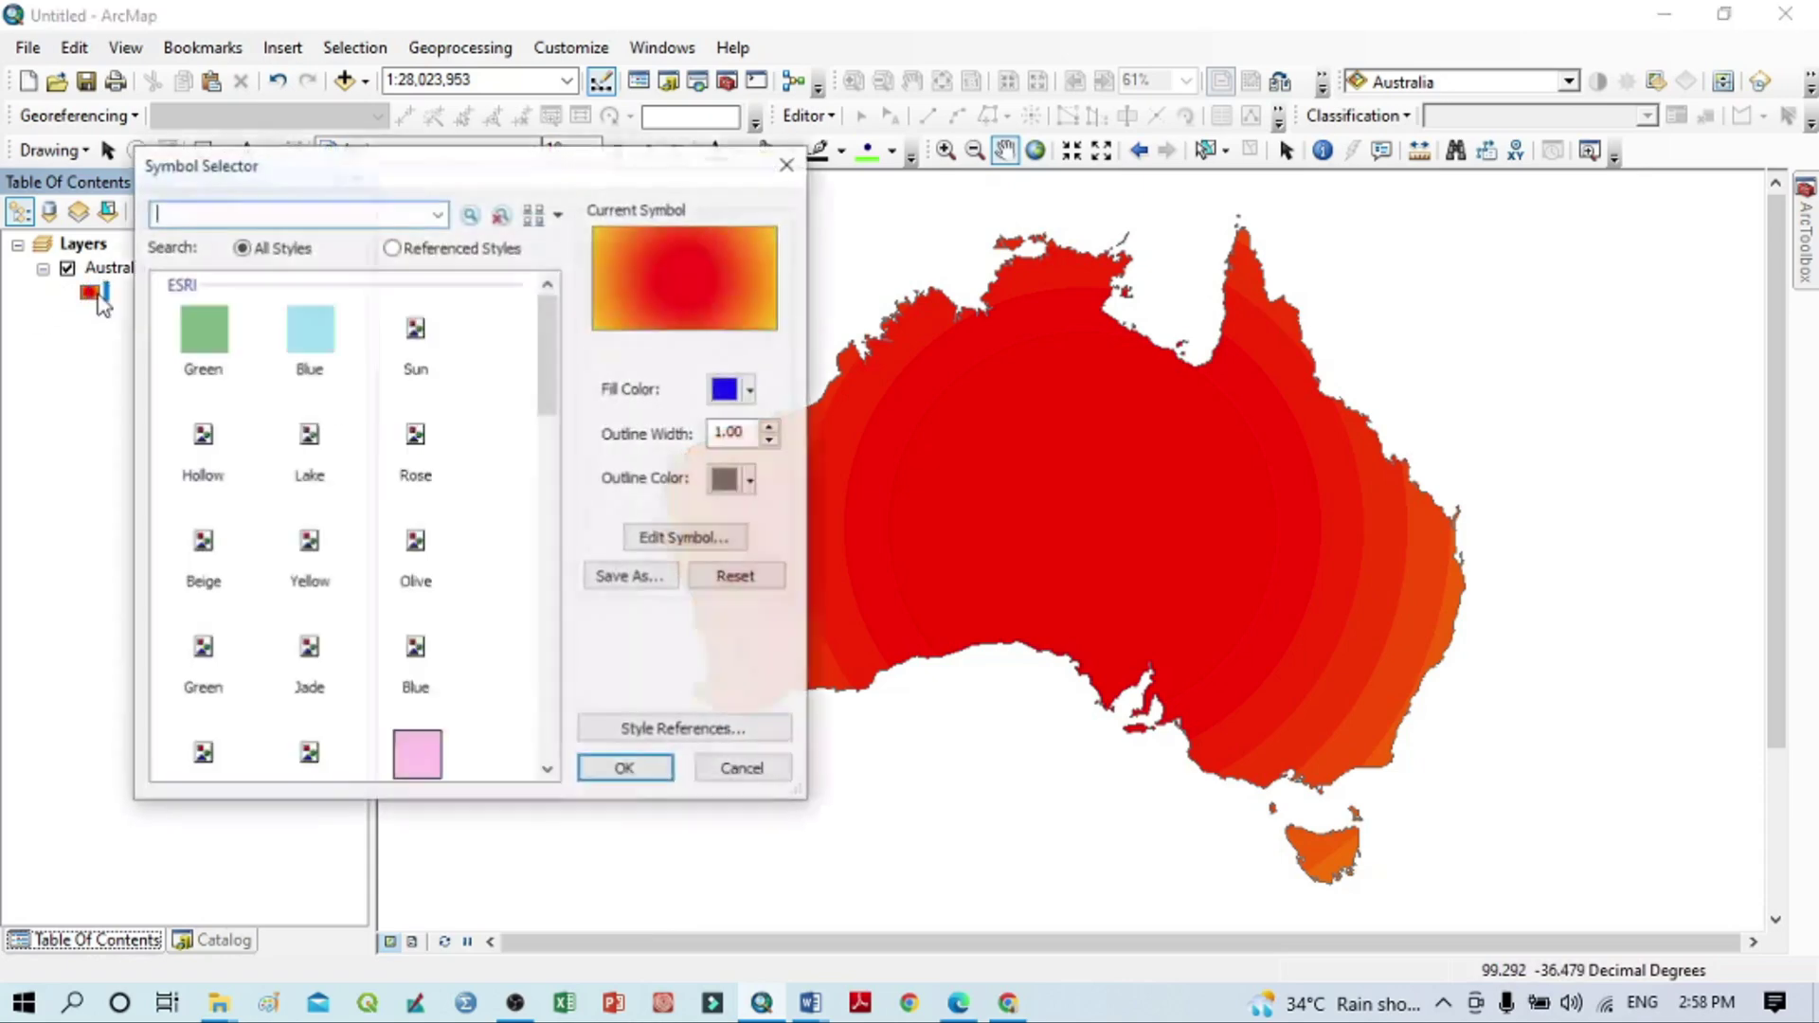
click(676, 538)
click(368, 247)
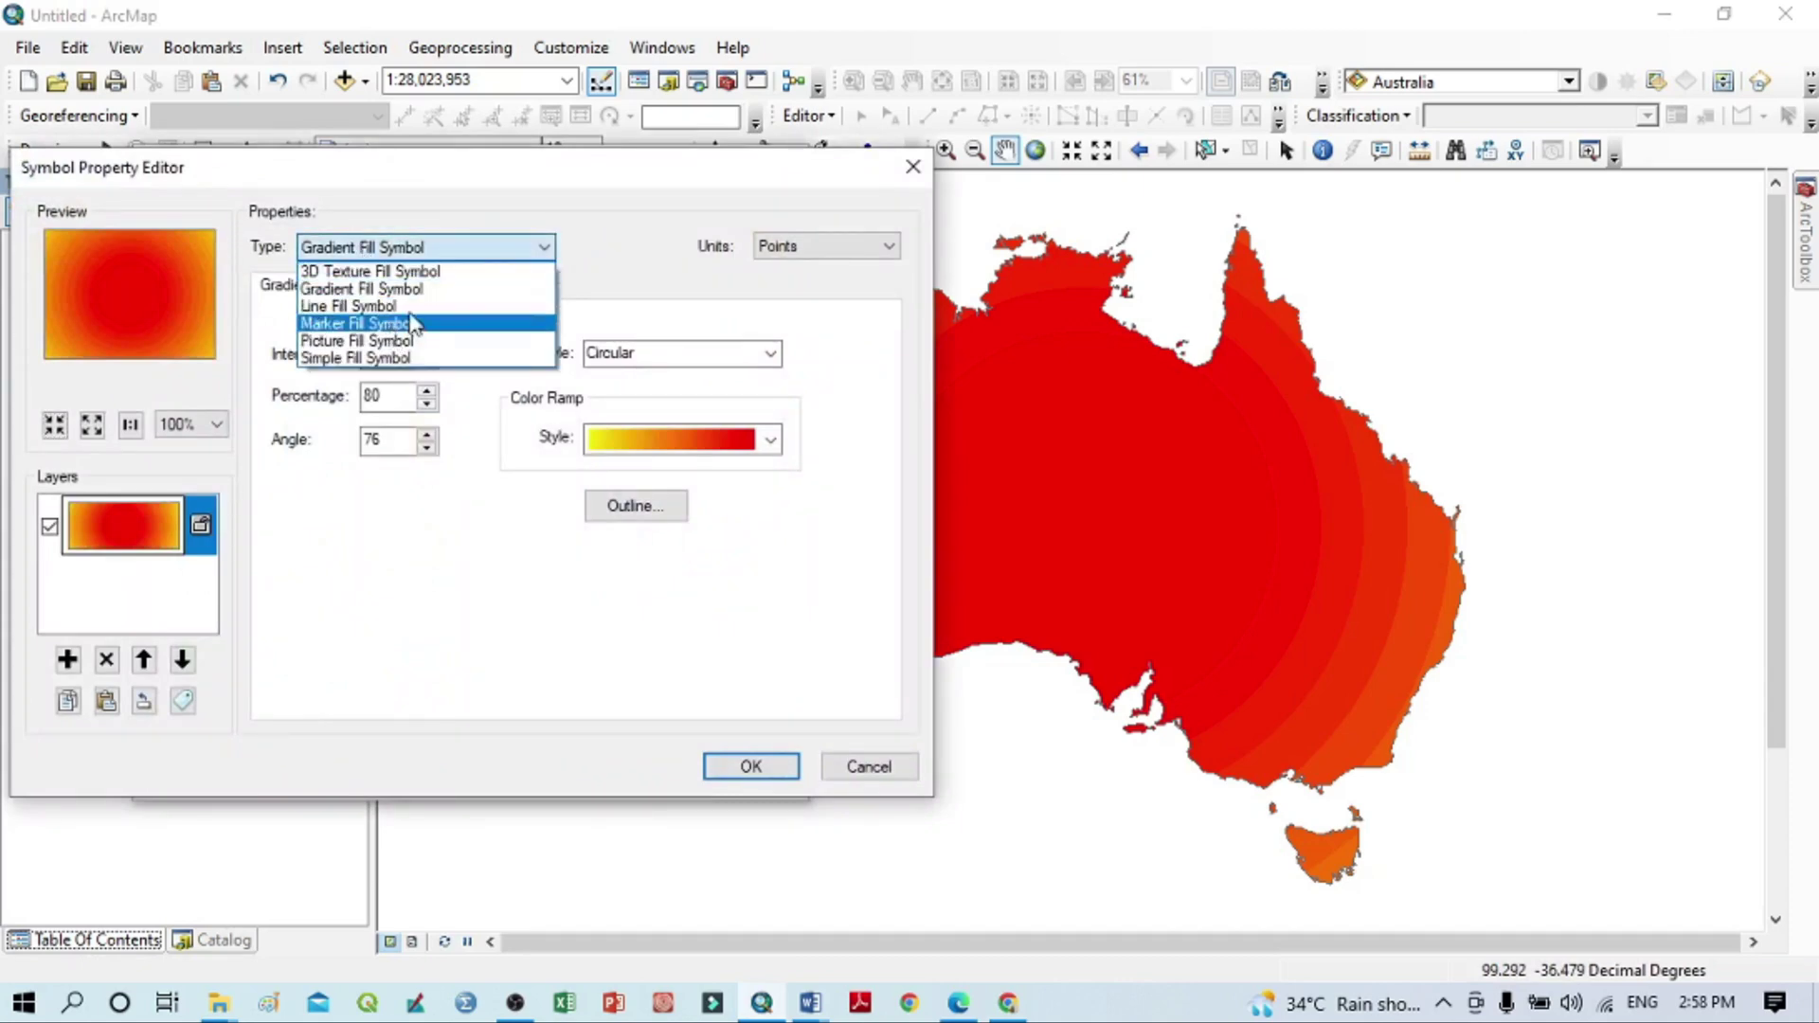
click(401, 360)
click(409, 347)
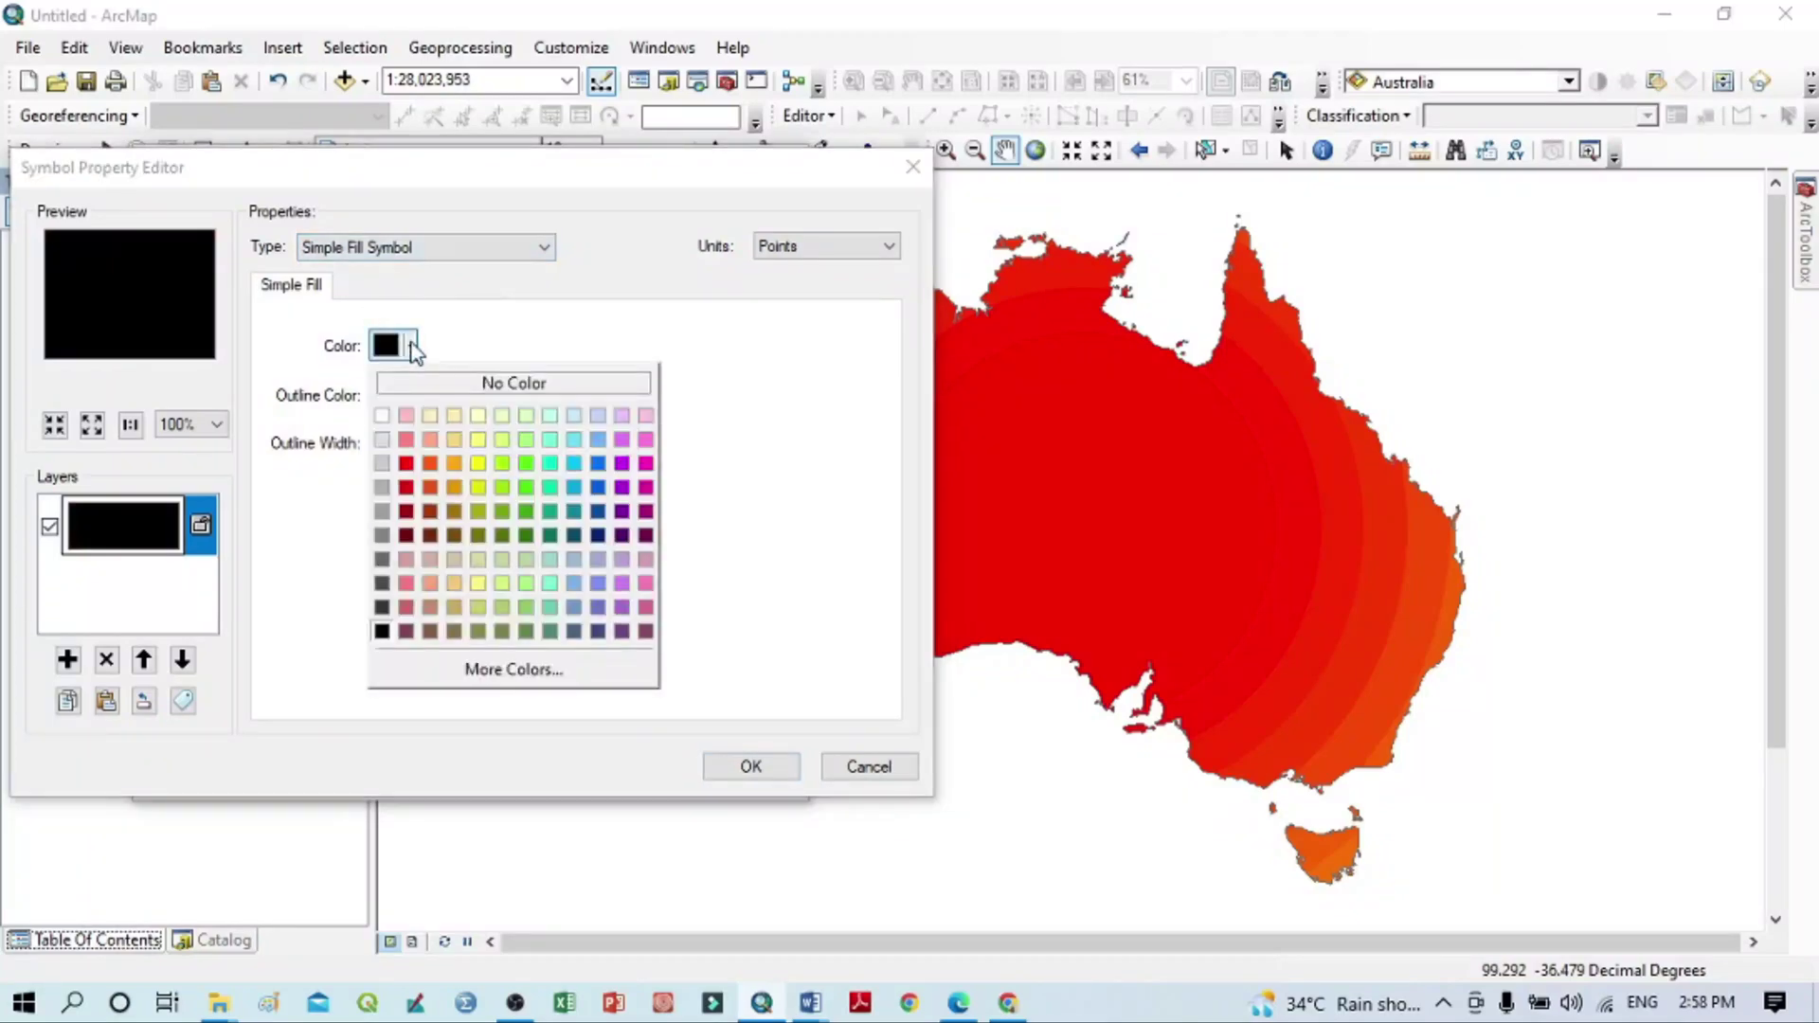
click(646, 463)
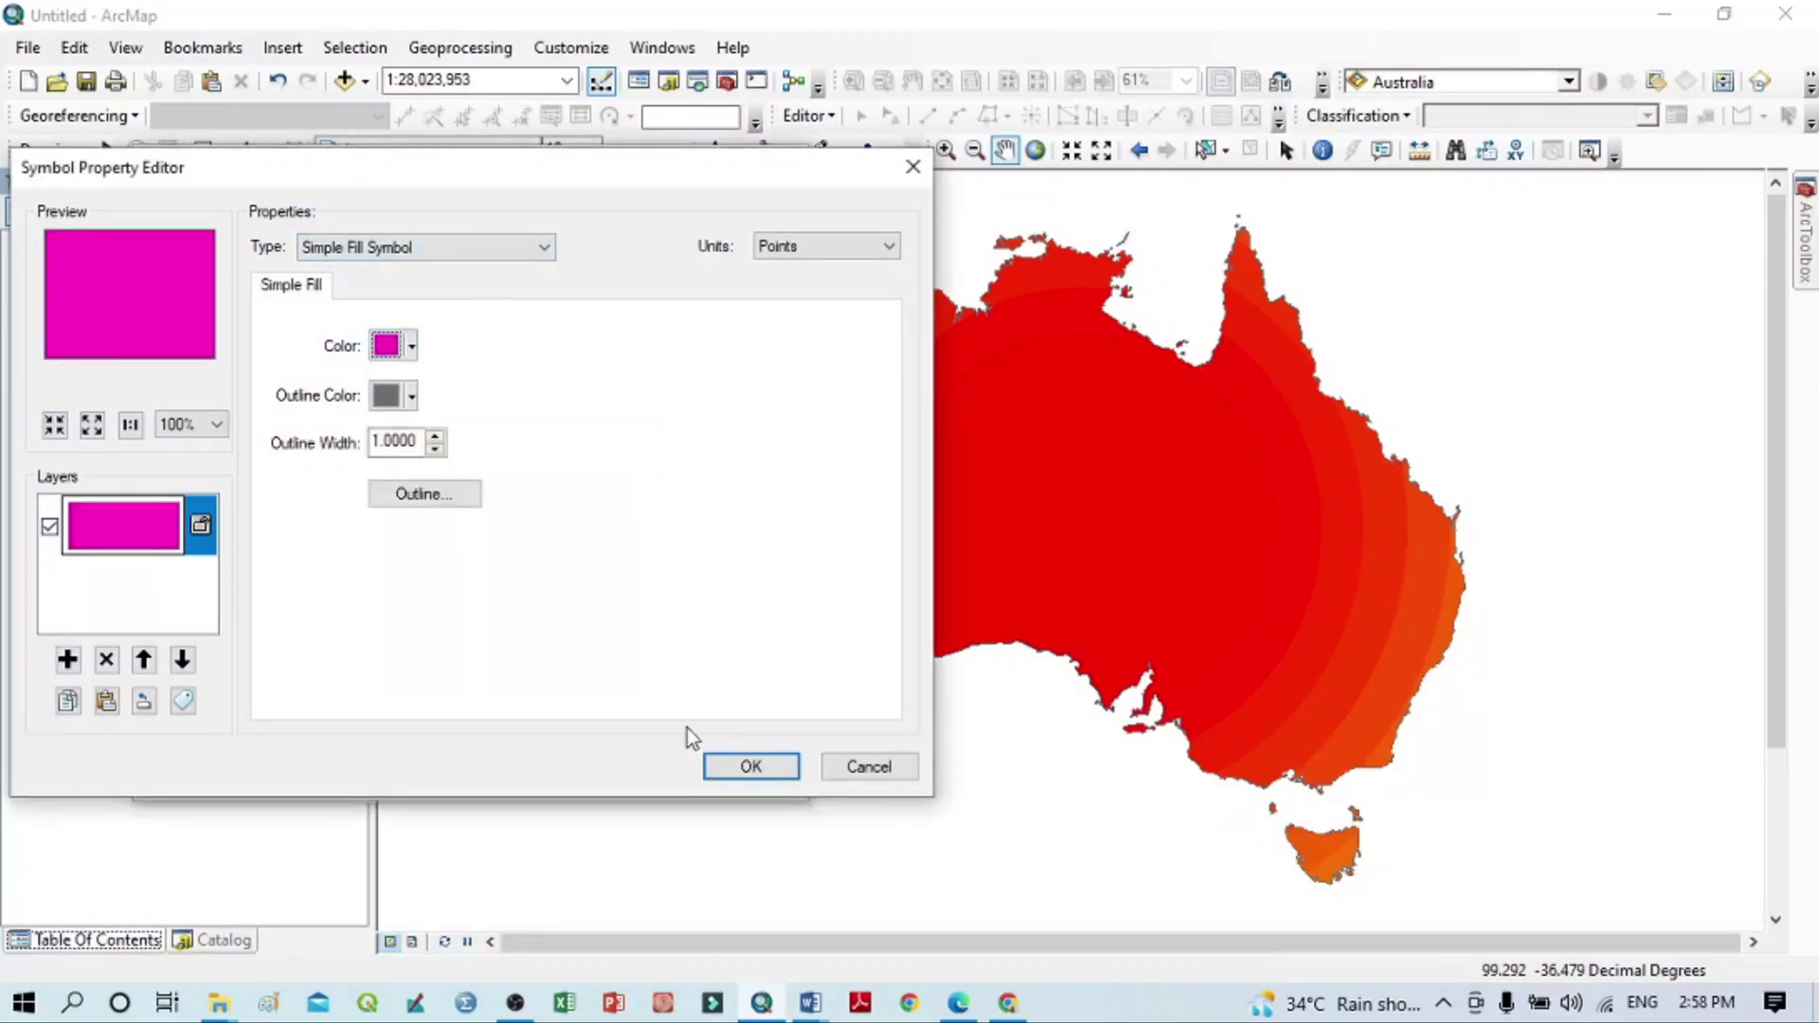
click(755, 763)
click(611, 768)
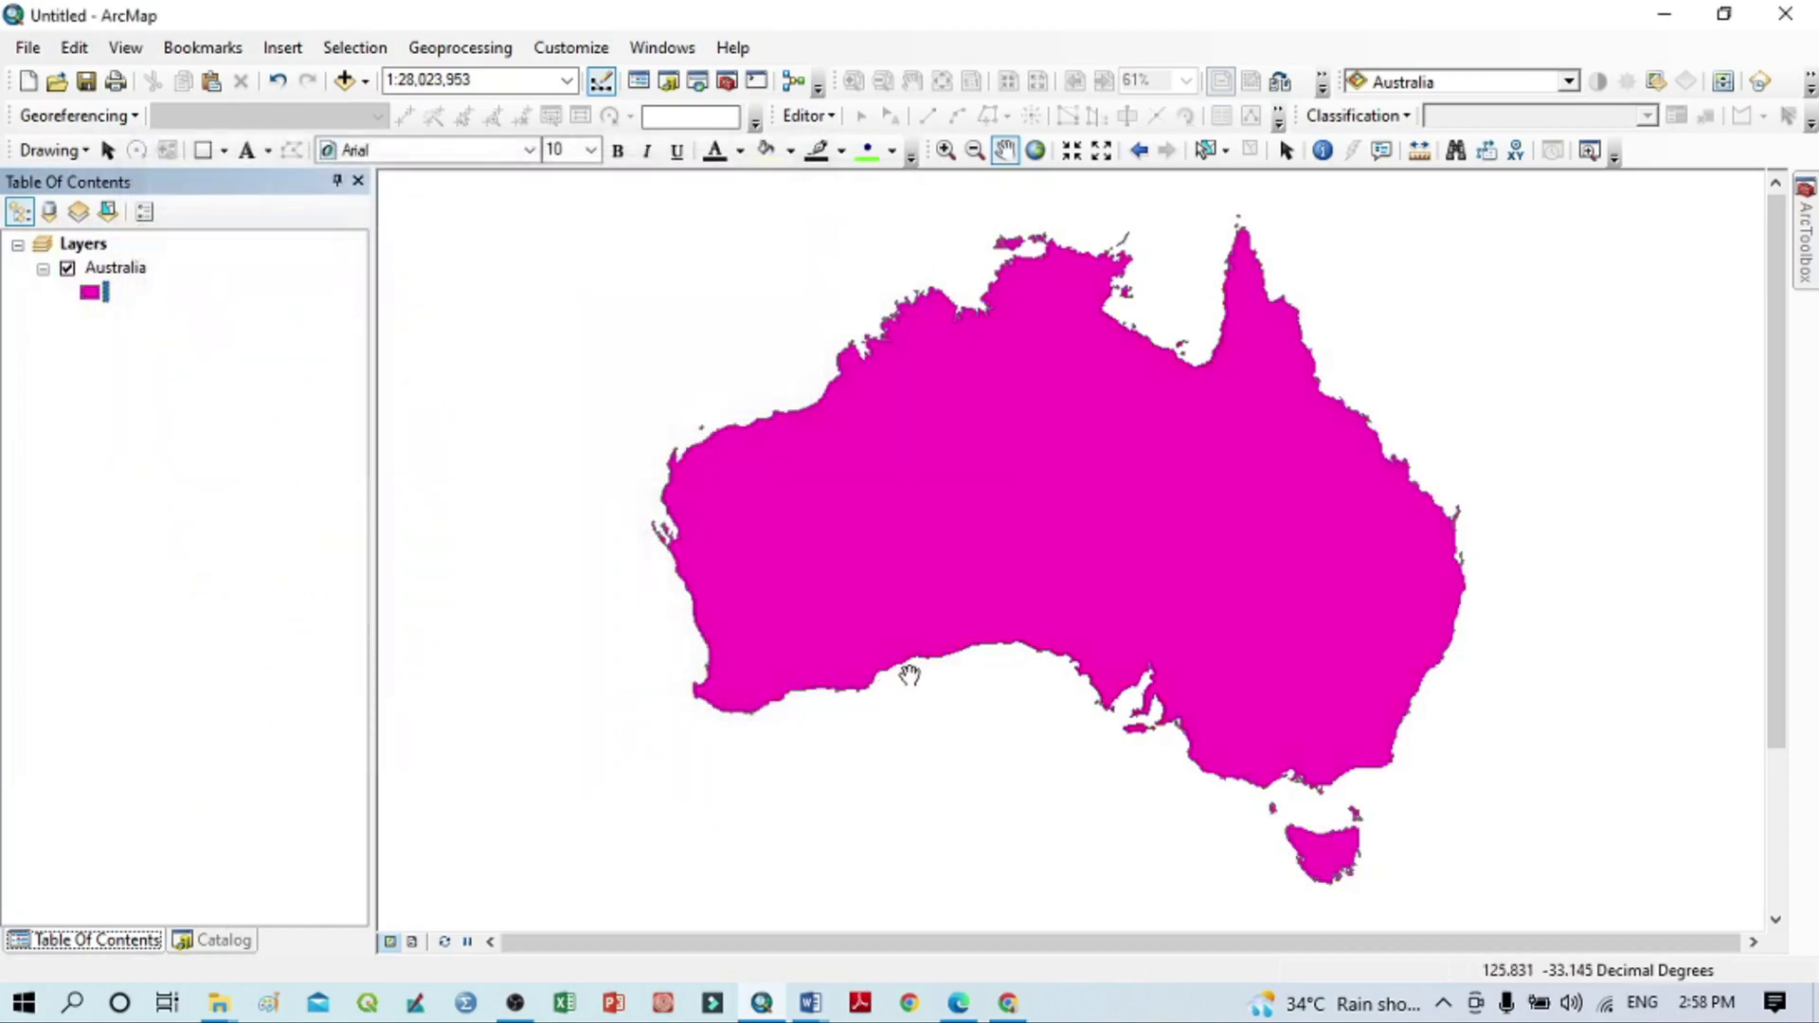
click(91, 294)
click(663, 536)
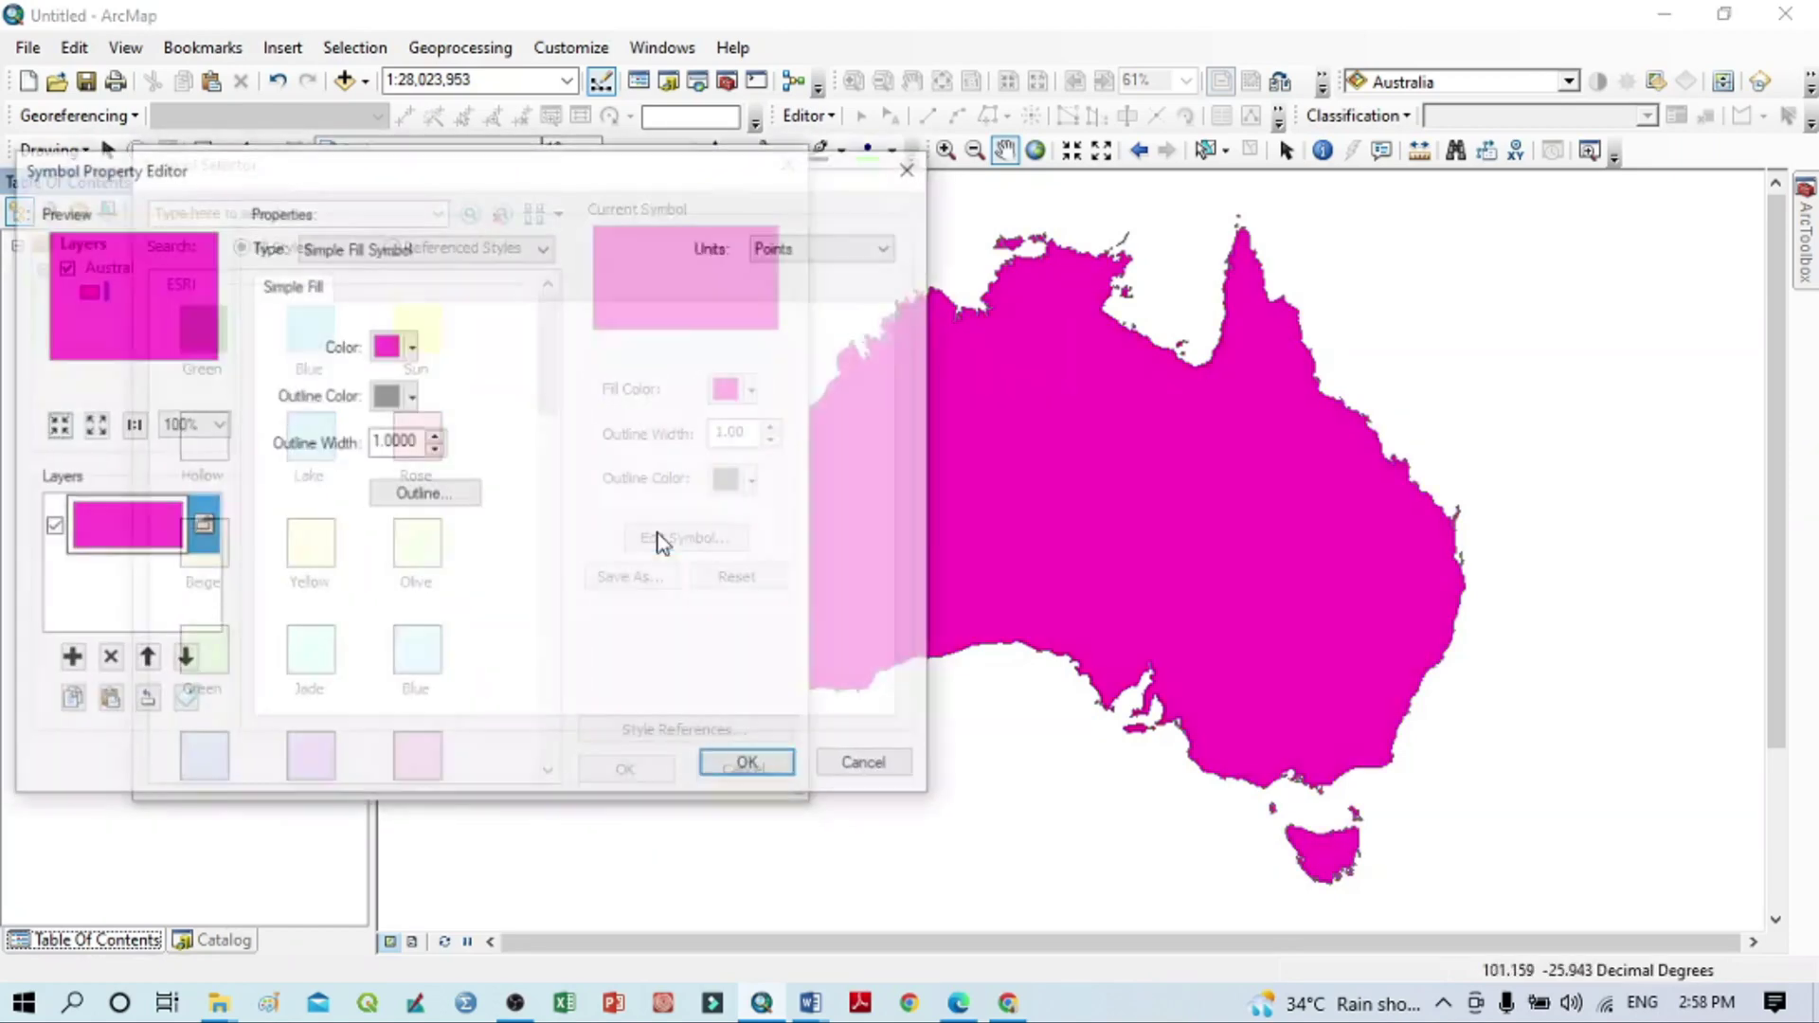
click(371, 249)
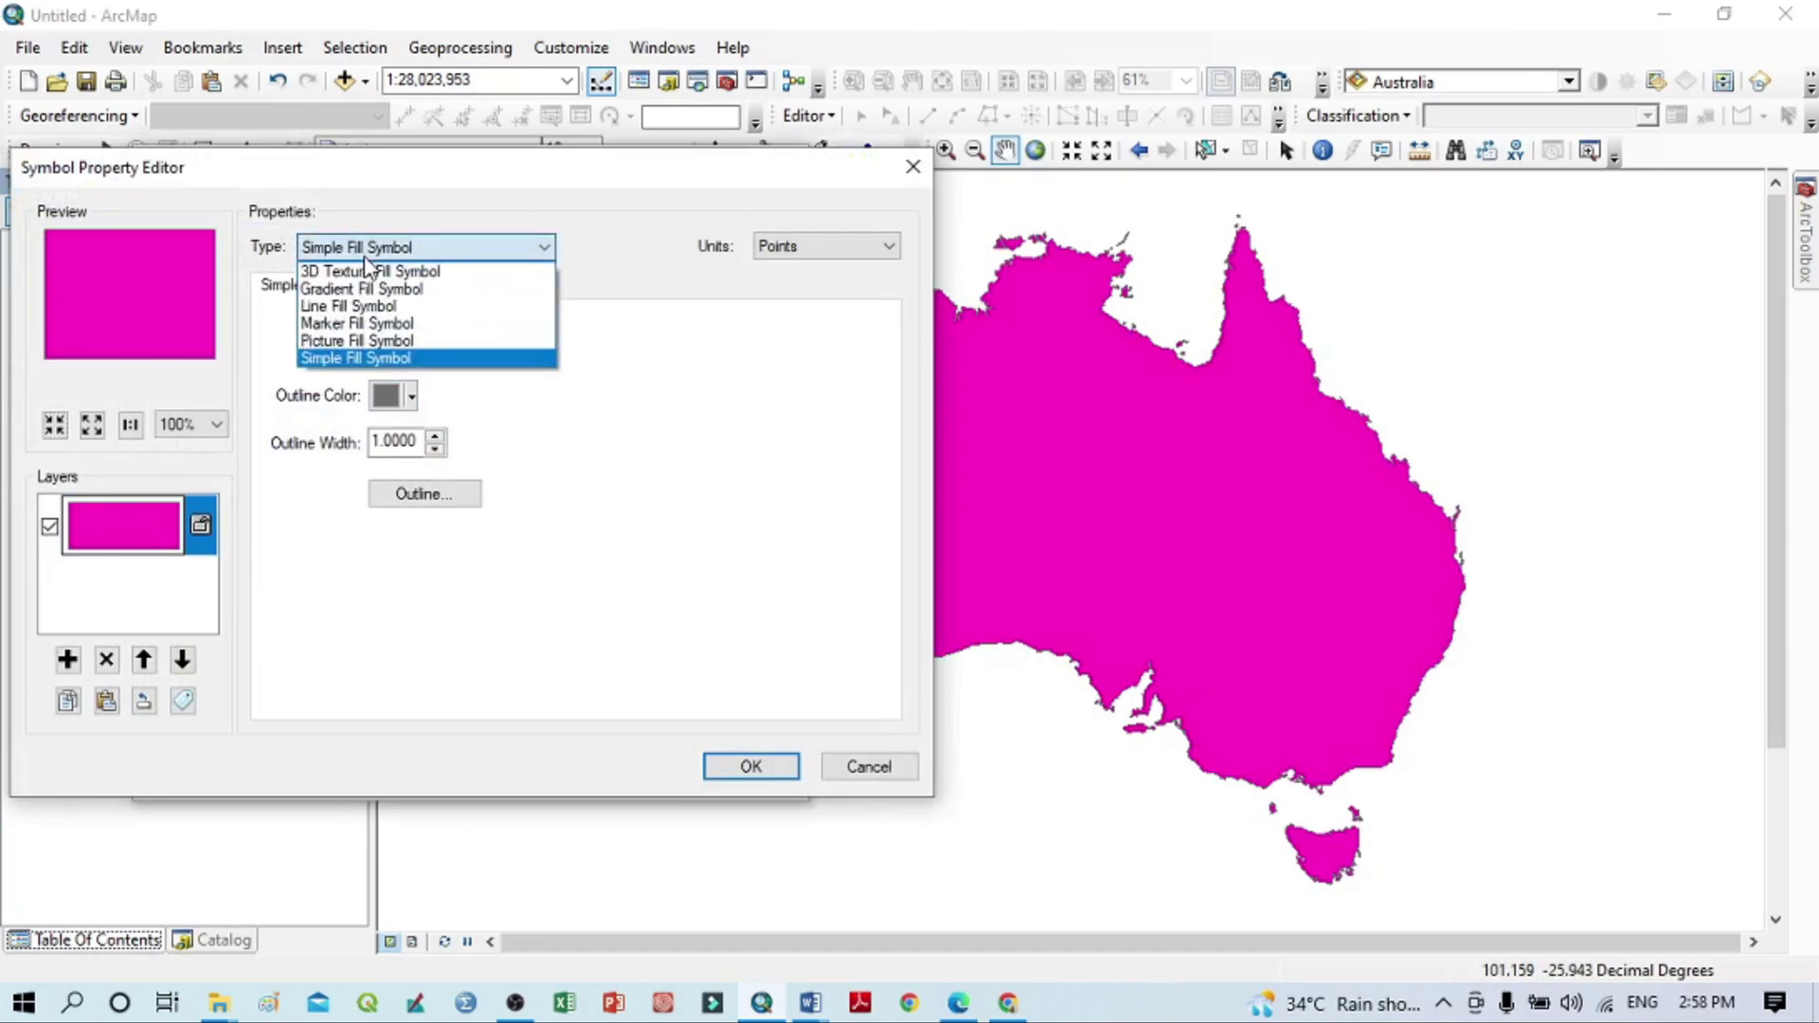
click(408, 308)
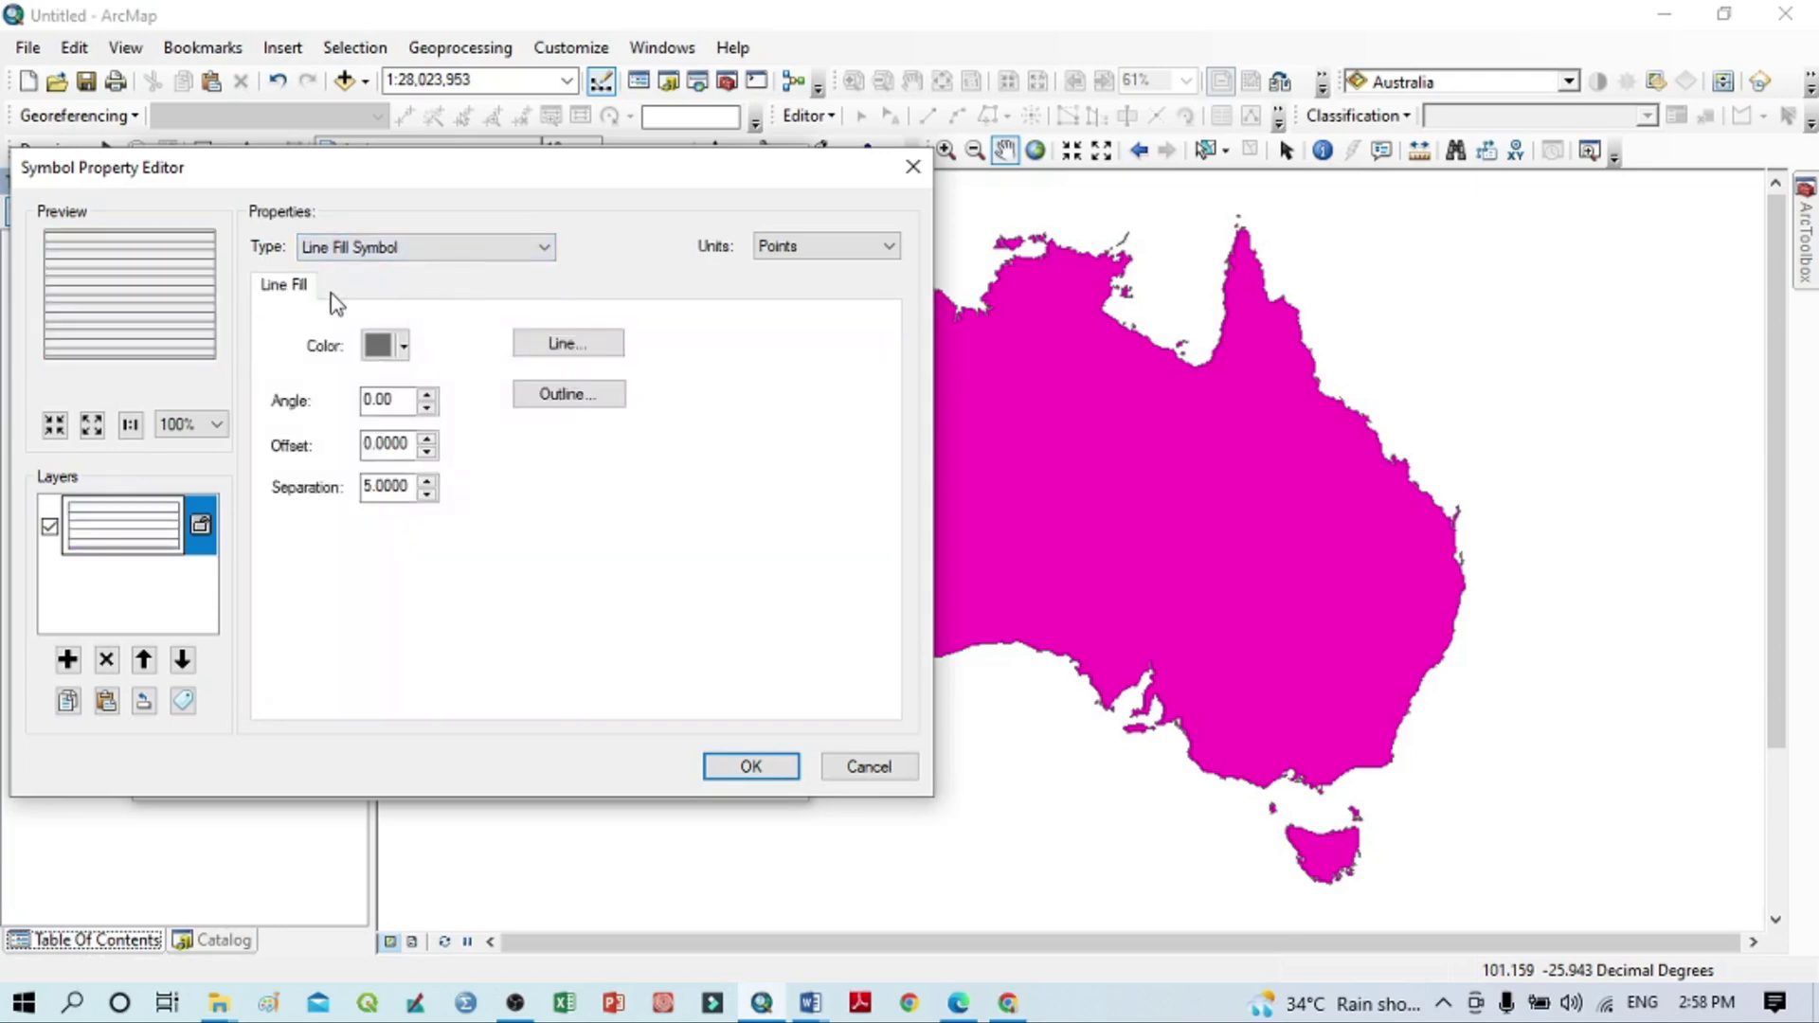
click(877, 769)
click(638, 770)
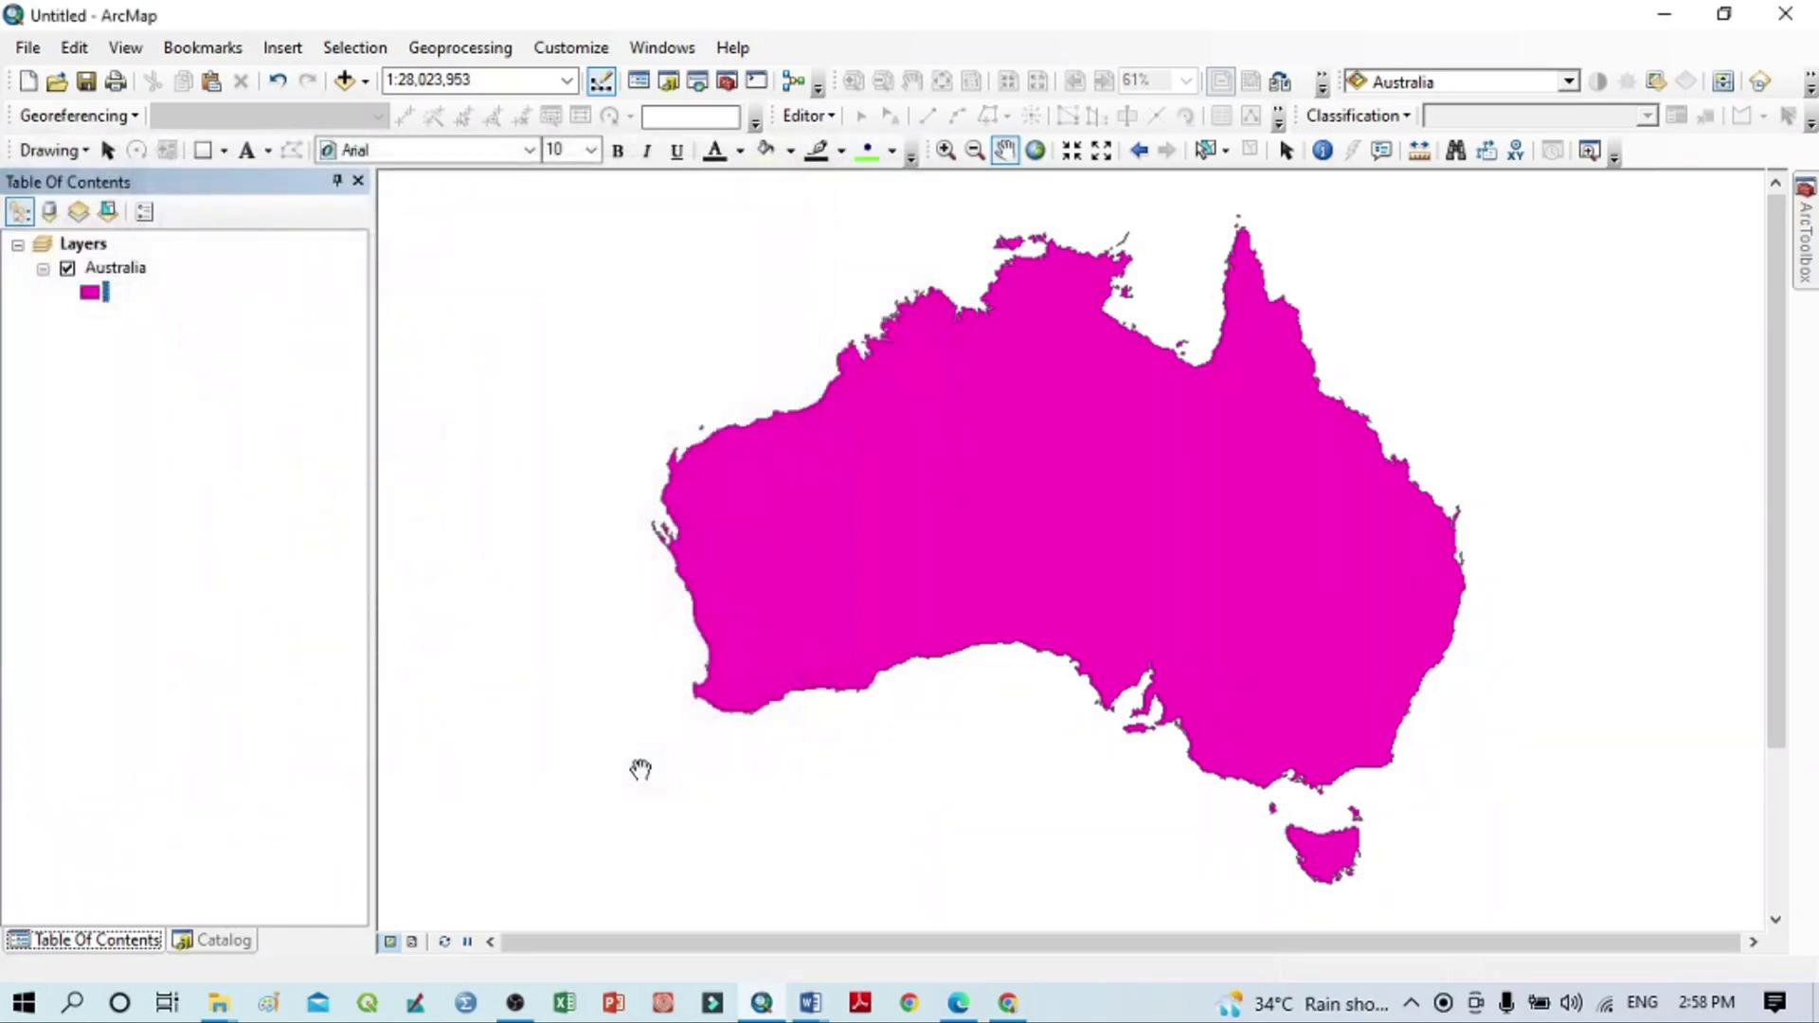